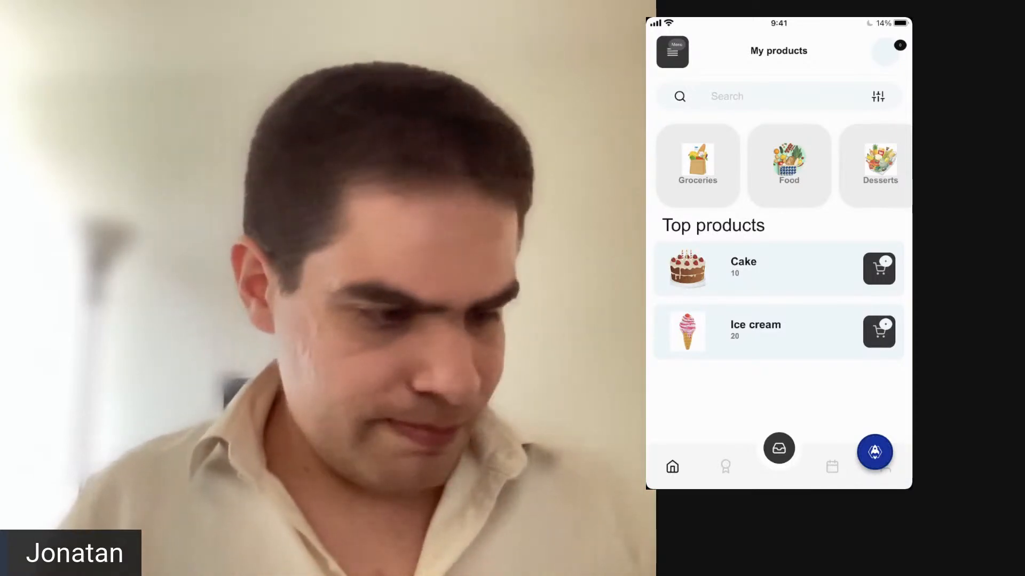
# Browse the product categories, add 5 units of Cake to the cart and proceed to the shopping cart.
pyautogui.hscroll(1, 778, 166)
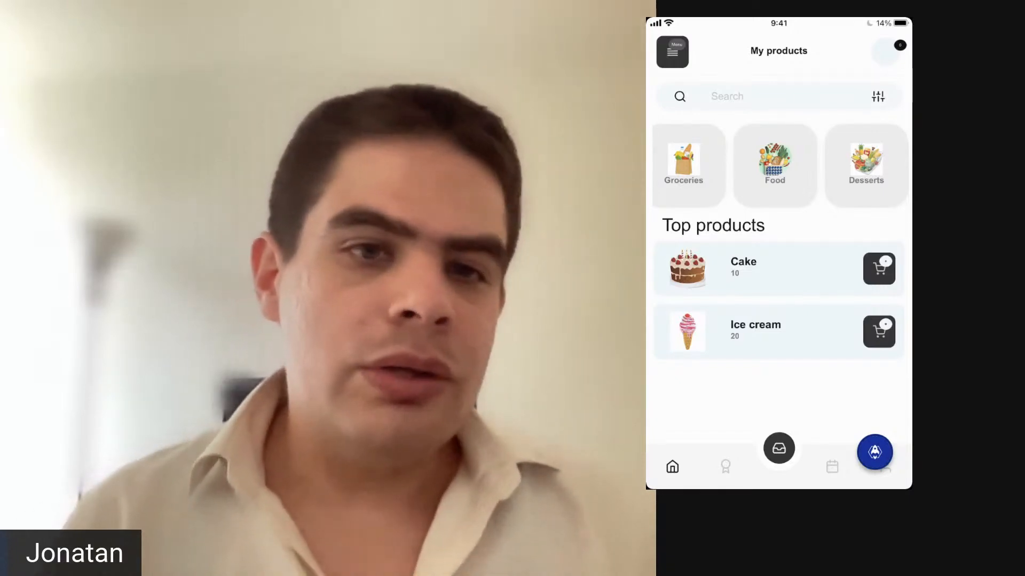
pyautogui.hscroll(-1, 779, 165)
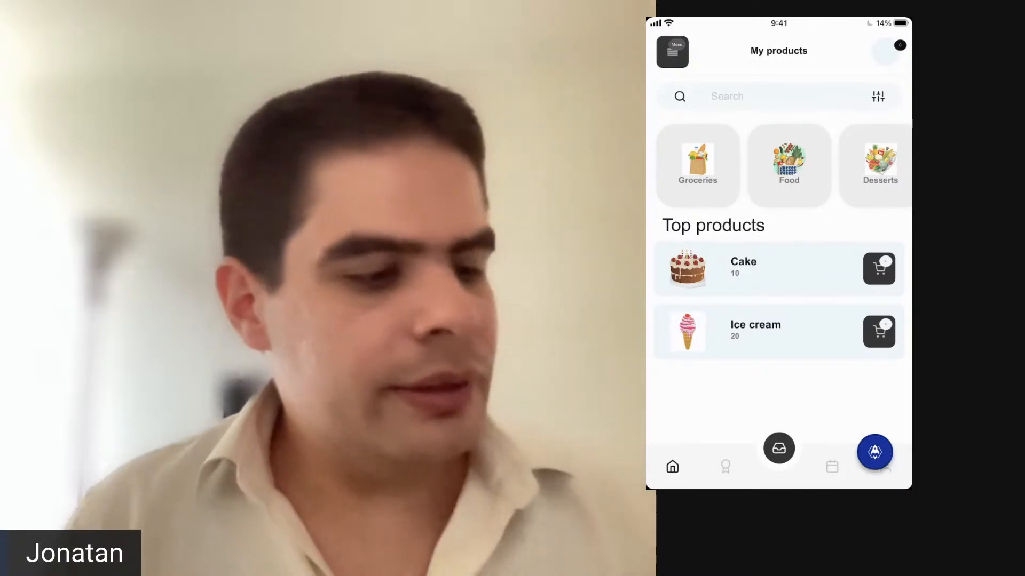
pyautogui.scroll(-1, 779, 240)
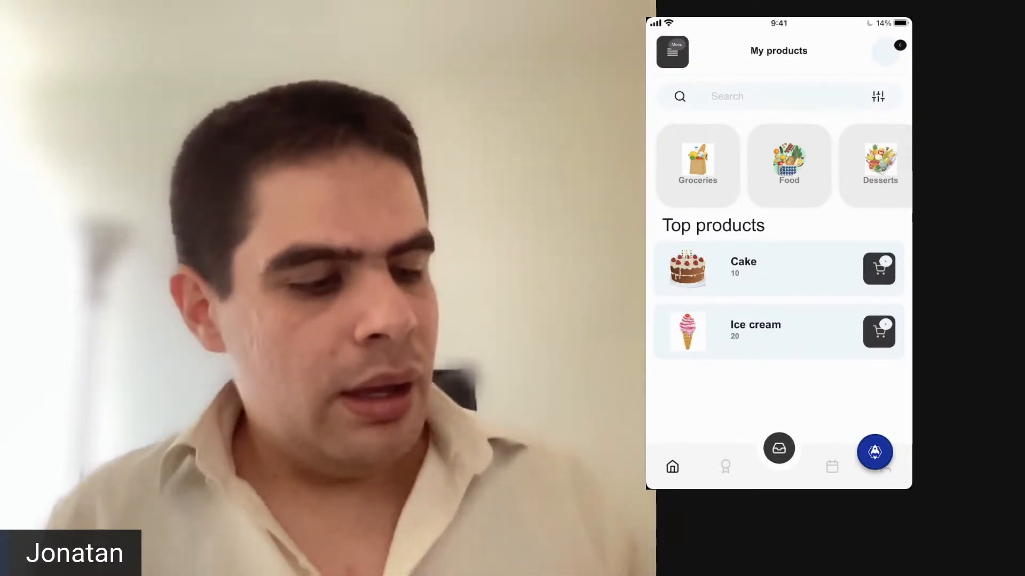
pyautogui.click(778, 269)
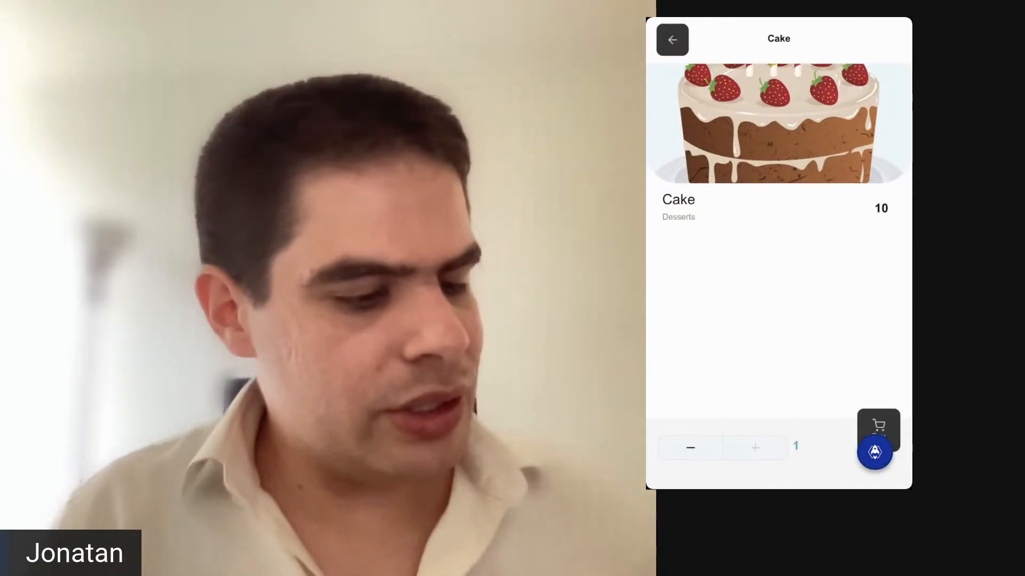
pyautogui.click(755, 448)
pyautogui.click(755, 448)
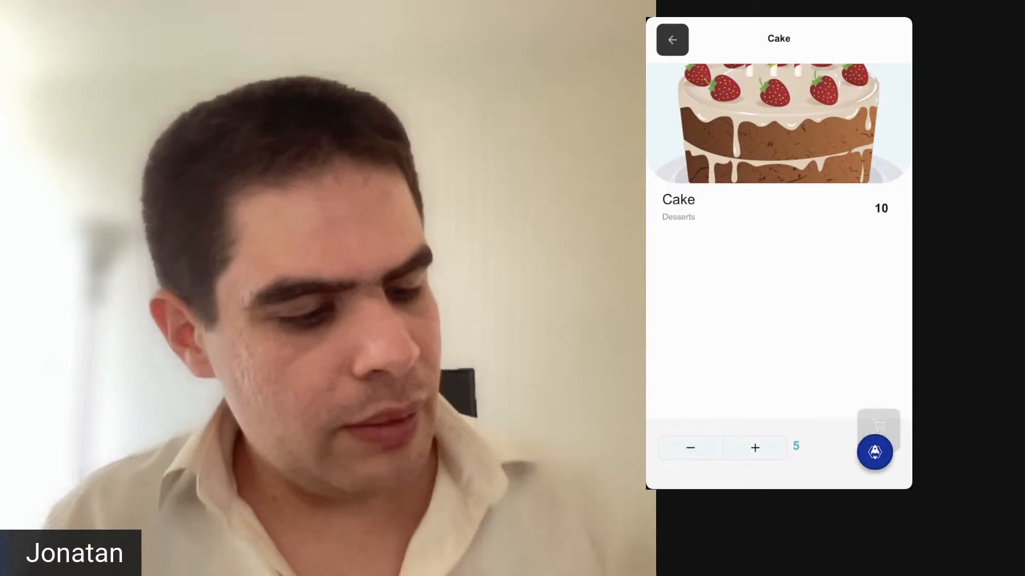
pyautogui.click(878, 425)
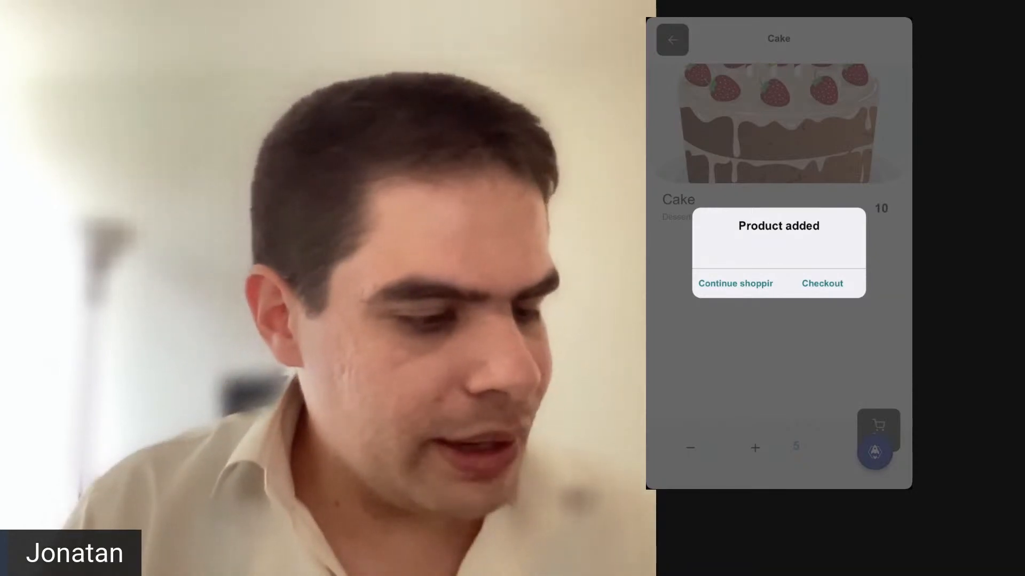
pyautogui.click(821, 283)
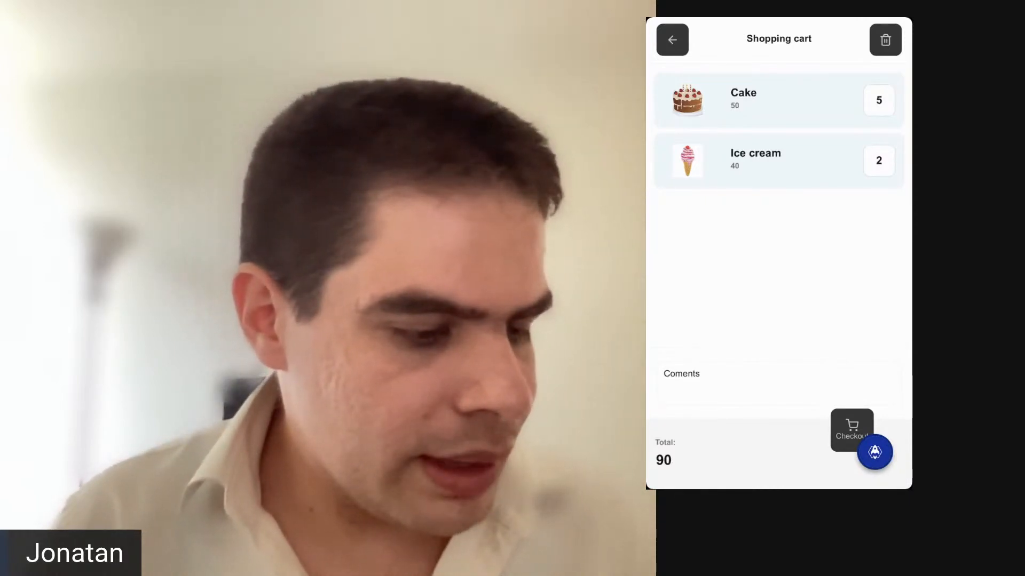
# Check out the cart and change the order's delivery address by searching "Re" and choosing the Real de Catorce suggestion.
pyautogui.click(851, 429)
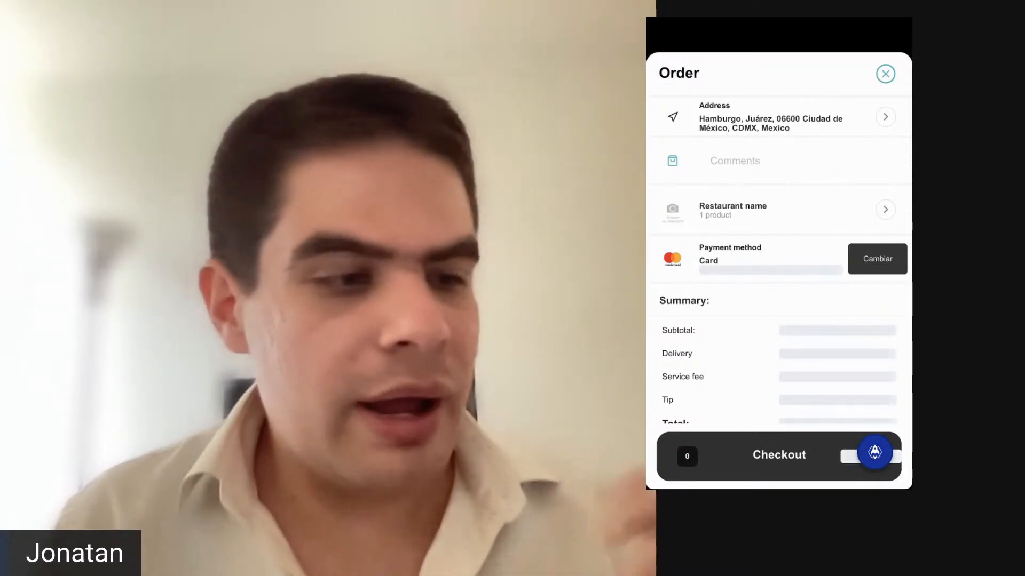
pyautogui.click(770, 118)
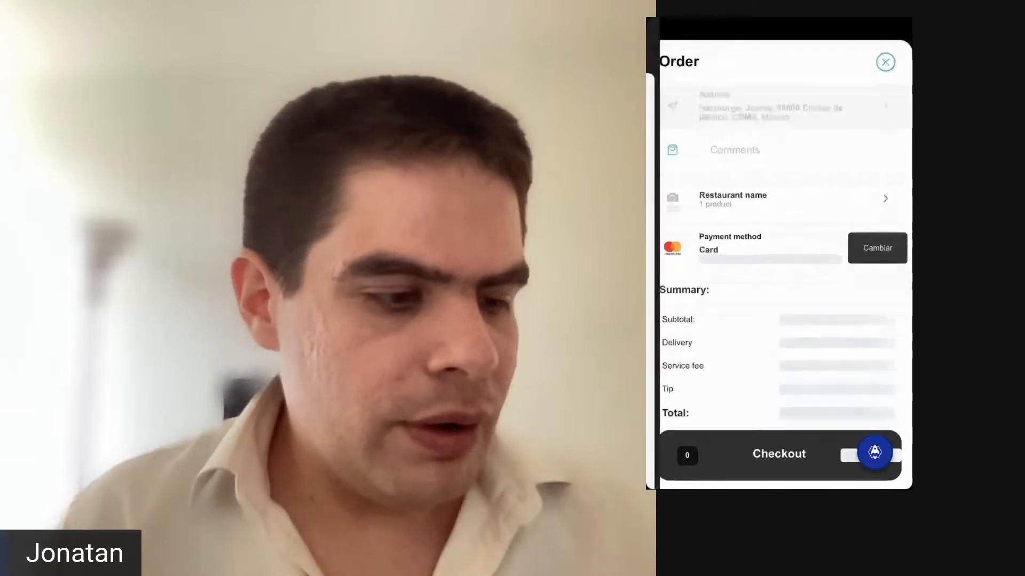
pyautogui.write('Re')
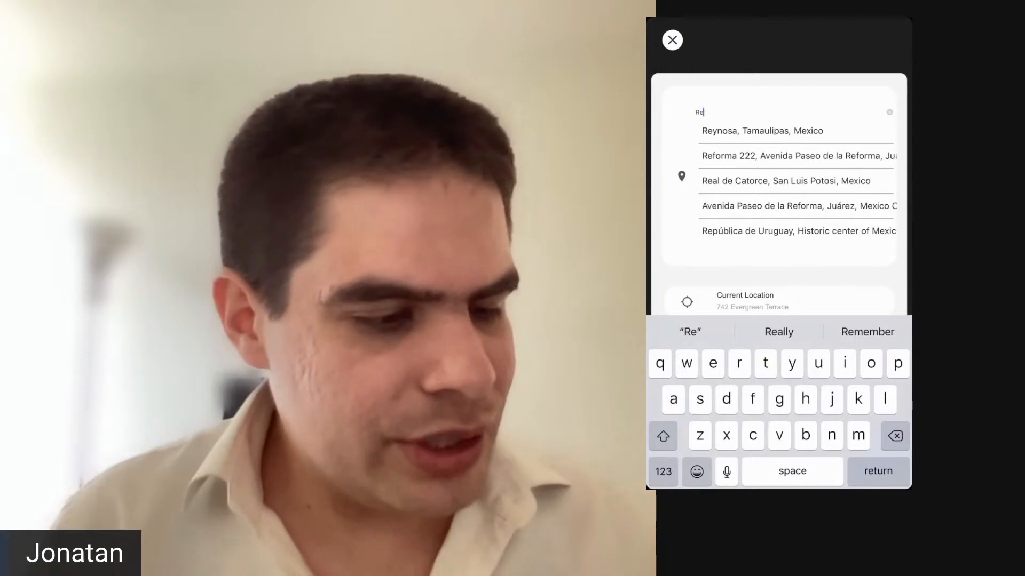
pyautogui.click(786, 181)
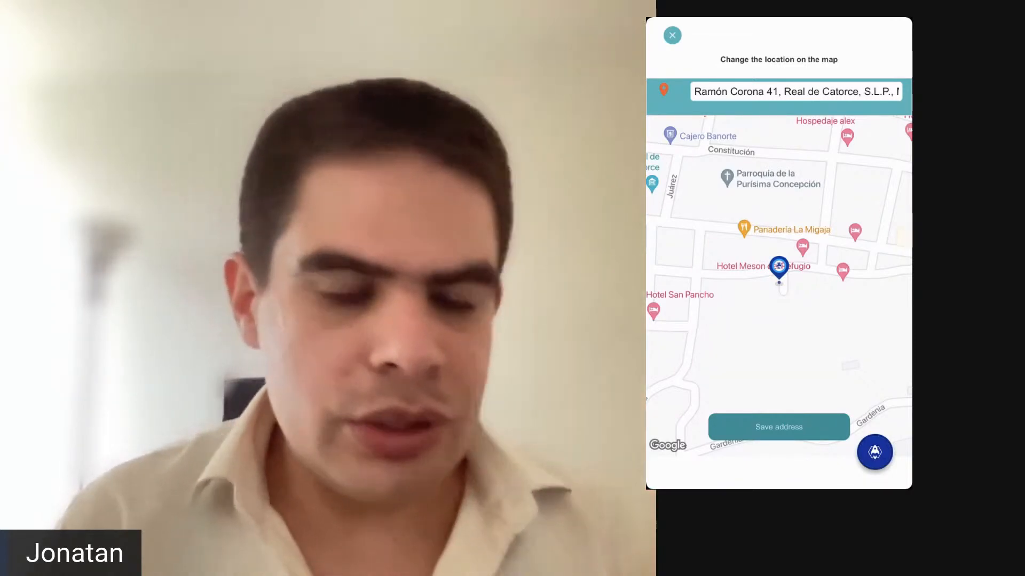
# Move the delivery location on the map to the street corner beside Casa de los abuelos and save the address.
pyautogui.moveTo(731, 320); pyautogui.dragTo(854, 327)
pyautogui.moveTo(747, 320); pyautogui.dragTo(833, 324)
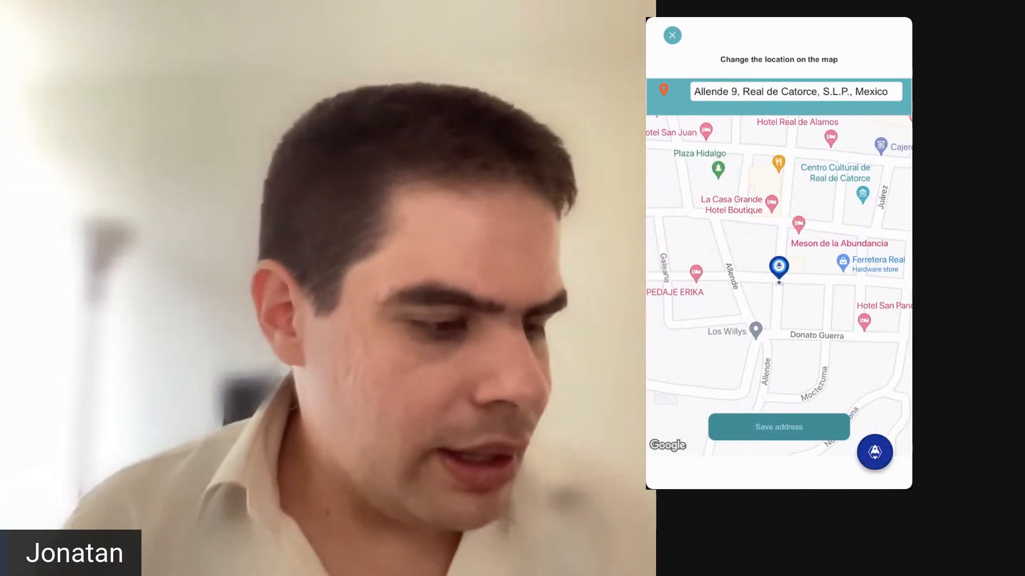
pyautogui.moveTo(790, 320); pyautogui.dragTo(849, 328)
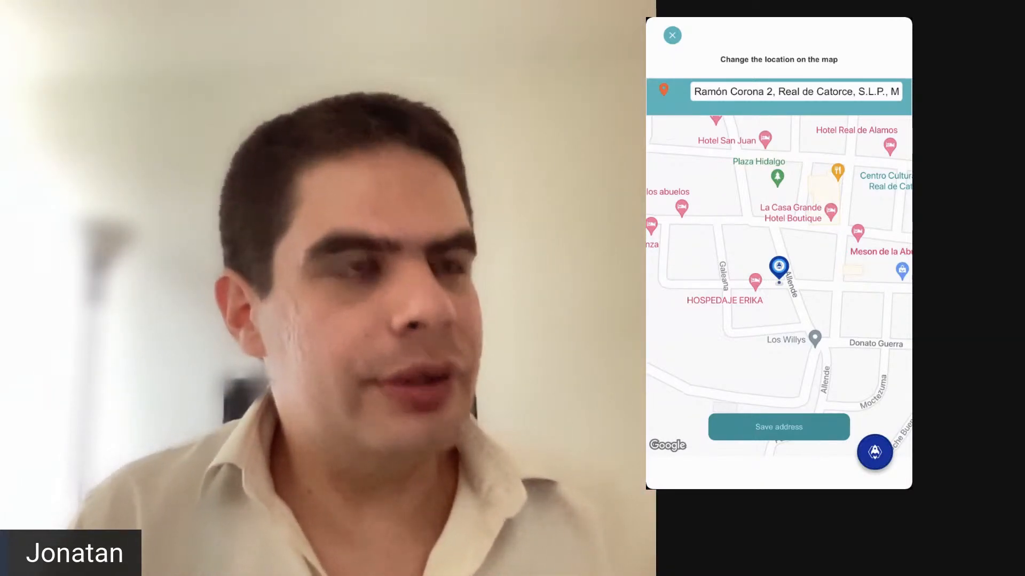
pyautogui.moveTo(747, 299); pyautogui.dragTo(805, 344)
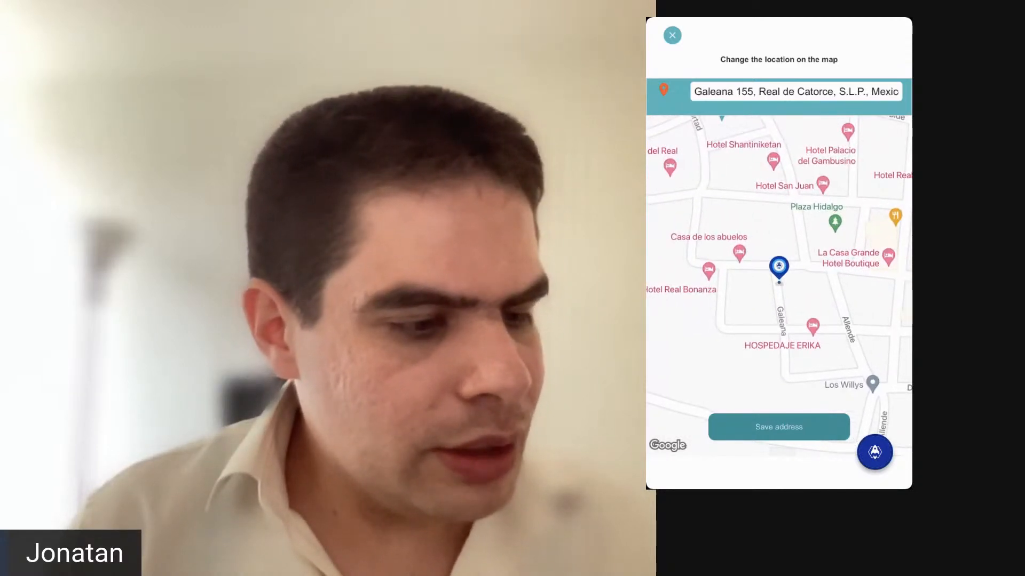
pyautogui.click(779, 427)
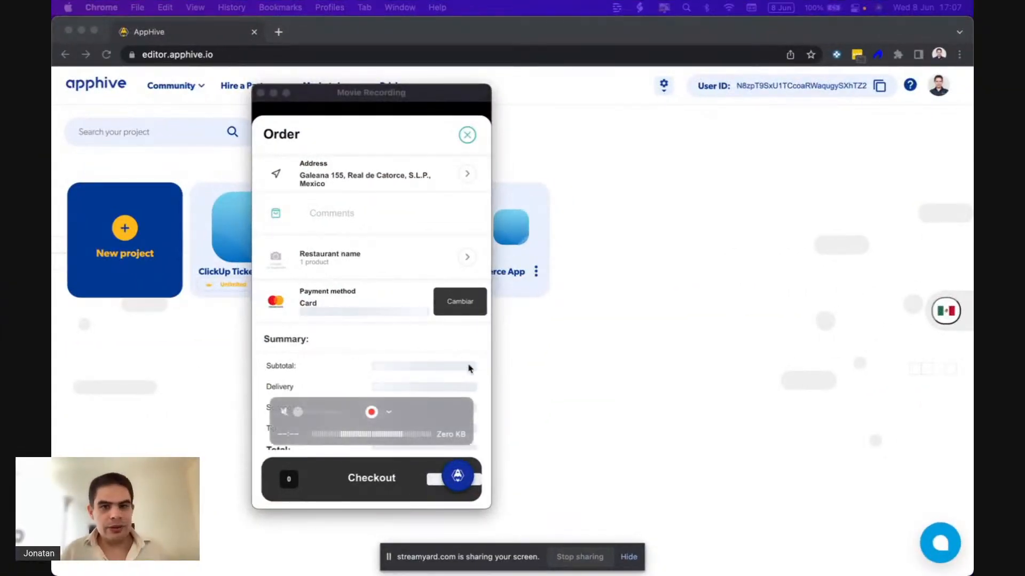
# Switch to the AppHive editor in Chrome and open the User app of the Eatbear project.
pyautogui.click(544, 384)
pyautogui.click(346, 226)
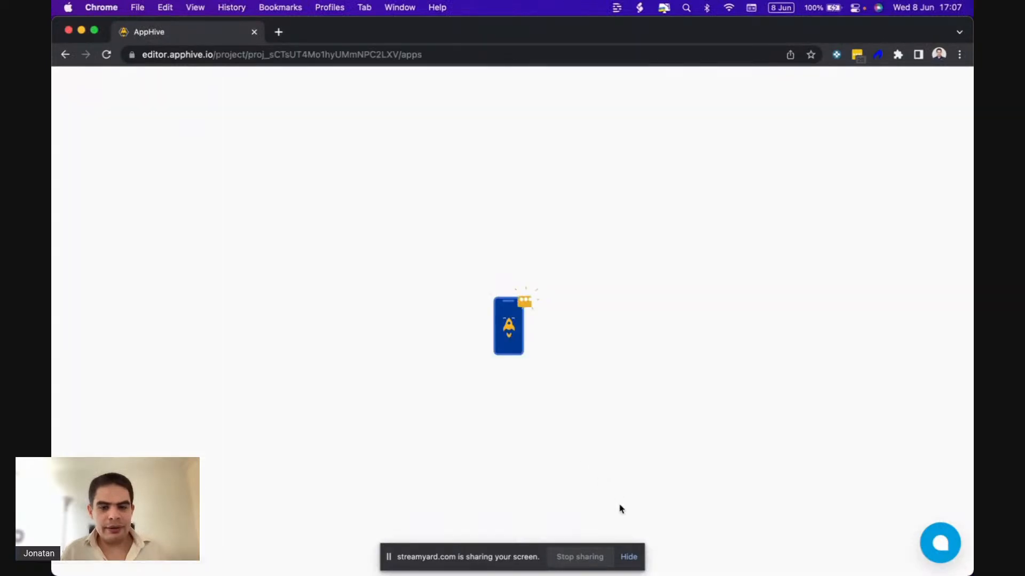
pyautogui.click(629, 559)
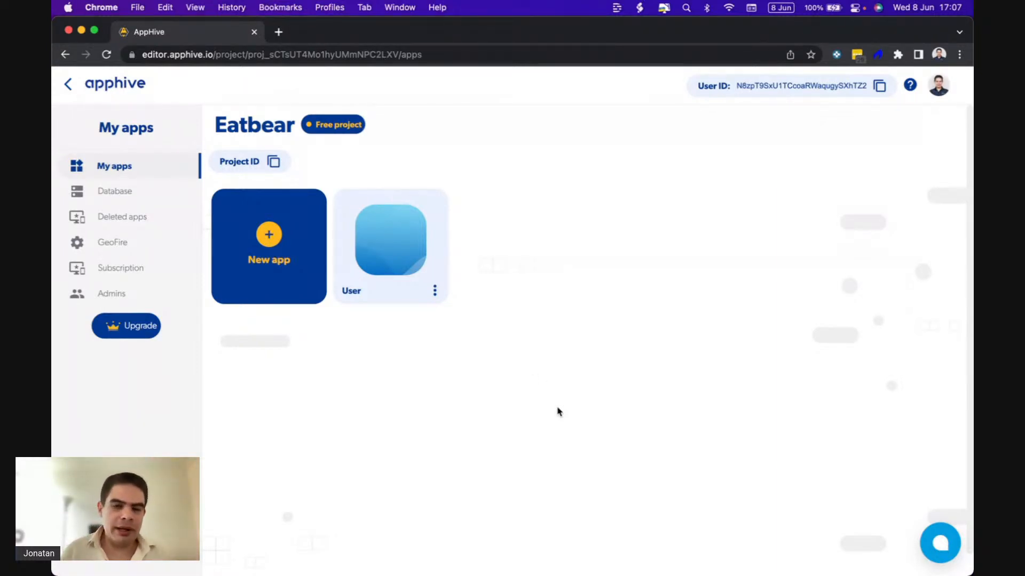
pyautogui.click(398, 228)
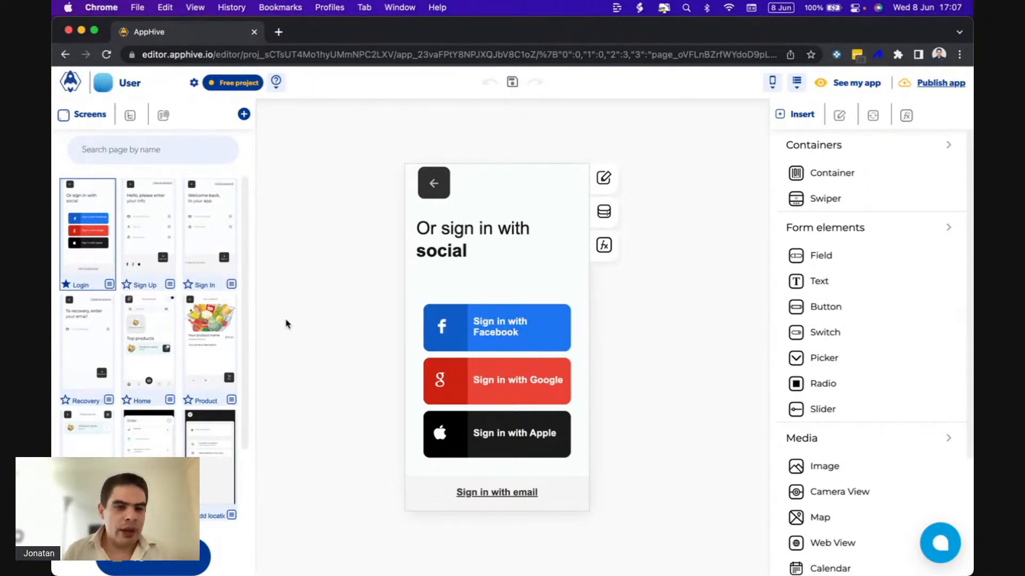
# Open the 17.1 checkout screen, review the order layout and show the data settings of the Subtotal amount in the Summary.
pyautogui.scroll(-3, 180, 347)
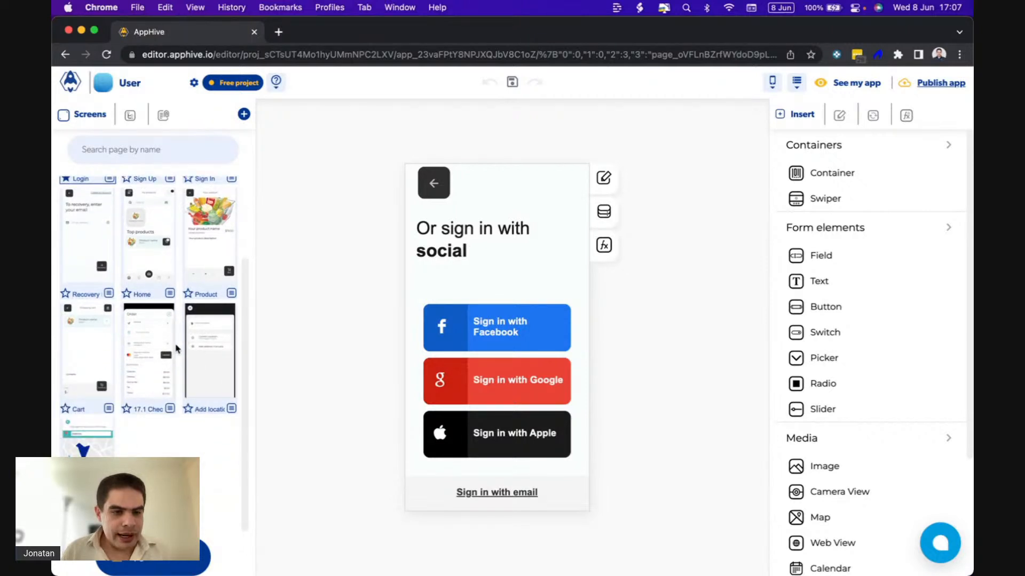
pyautogui.click(163, 386)
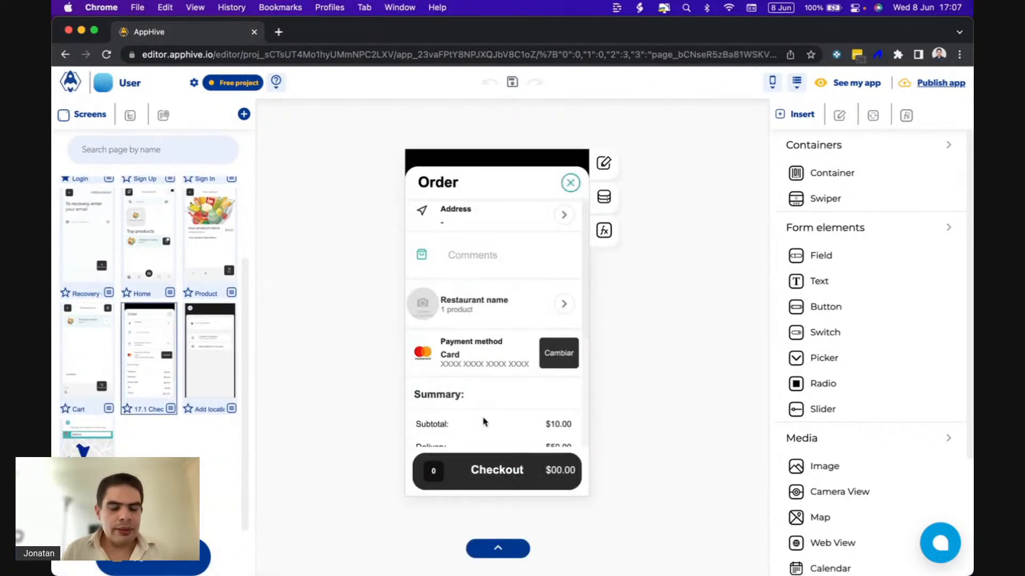
pyautogui.scroll(-3, 514, 422)
pyautogui.scroll(2, 514, 422)
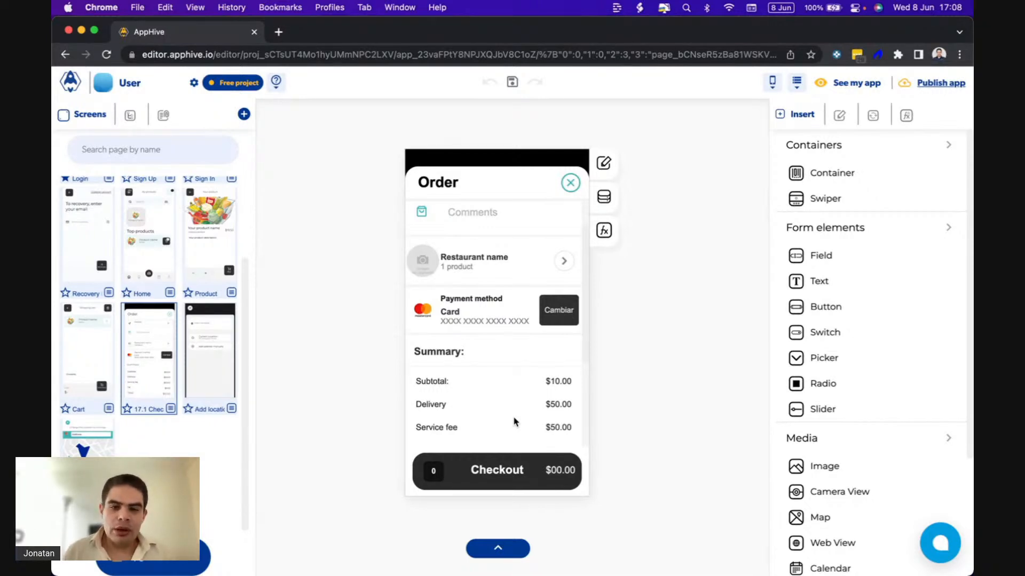
pyautogui.scroll(2, 514, 422)
pyautogui.scroll(-3, 514, 422)
pyautogui.scroll(-2, 513, 422)
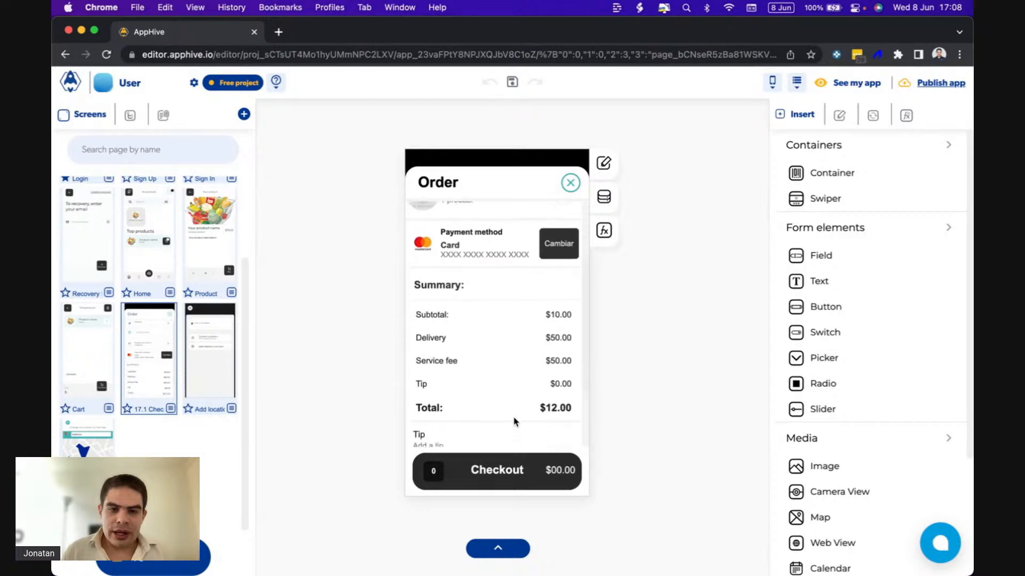
pyautogui.click(552, 311)
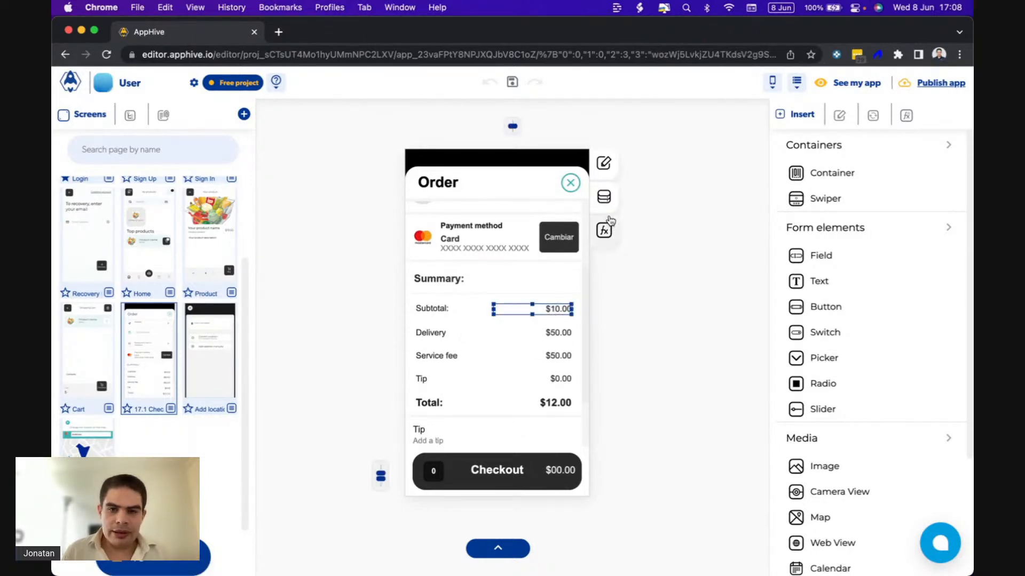
pyautogui.click(605, 198)
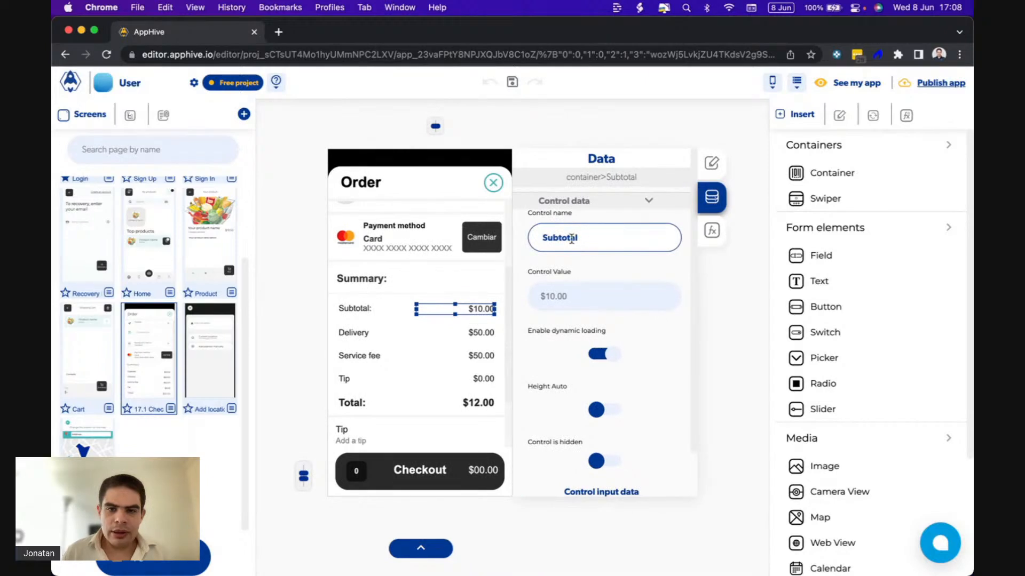
pyautogui.moveTo(592, 237); pyautogui.dragTo(508, 229)
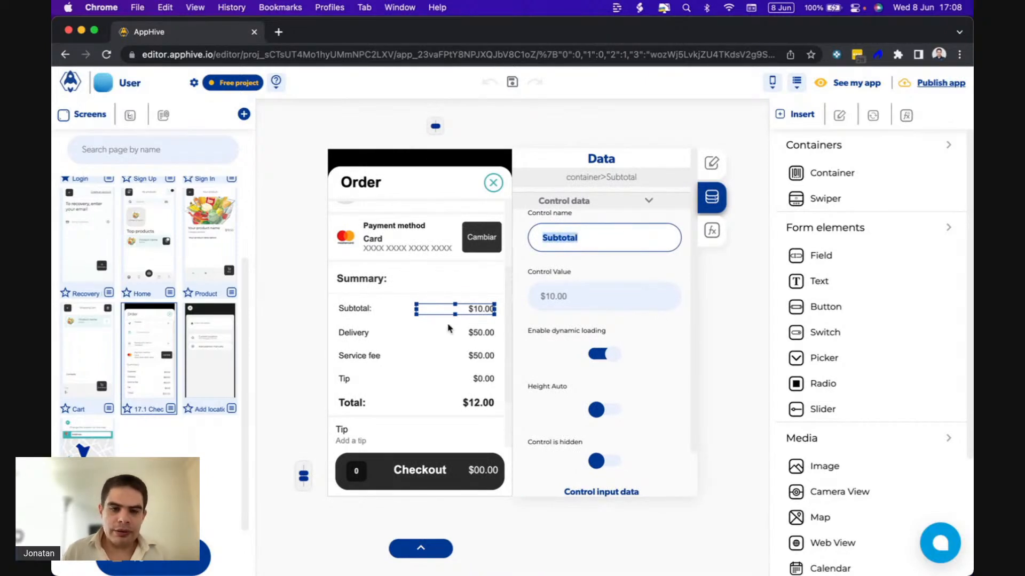
# Rename the control of the Delivery amount in the Summary as "Delivery".
pyautogui.click(471, 329)
pyautogui.moveTo(583, 241); pyautogui.dragTo(509, 235)
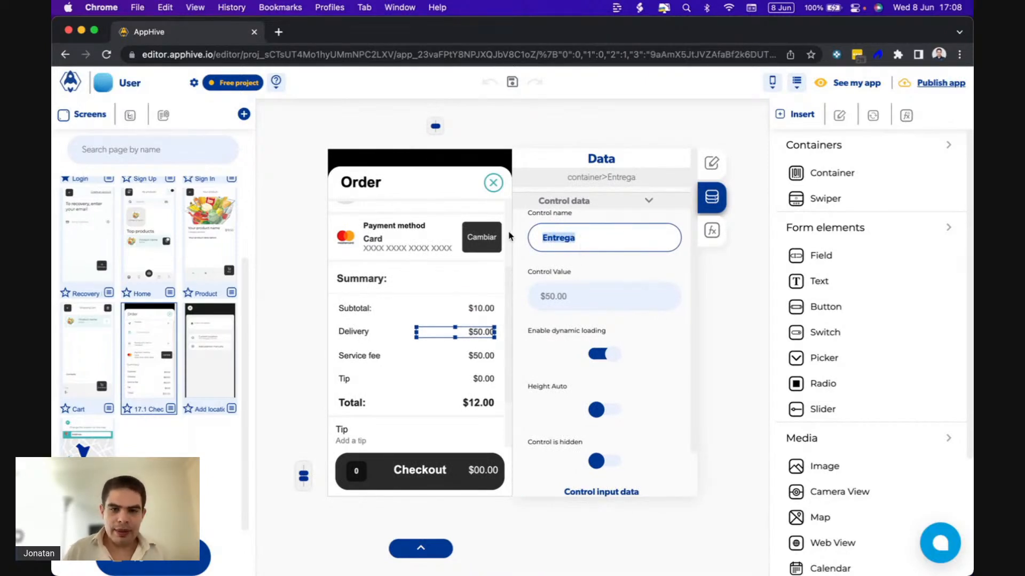
pyautogui.write('Delivery')
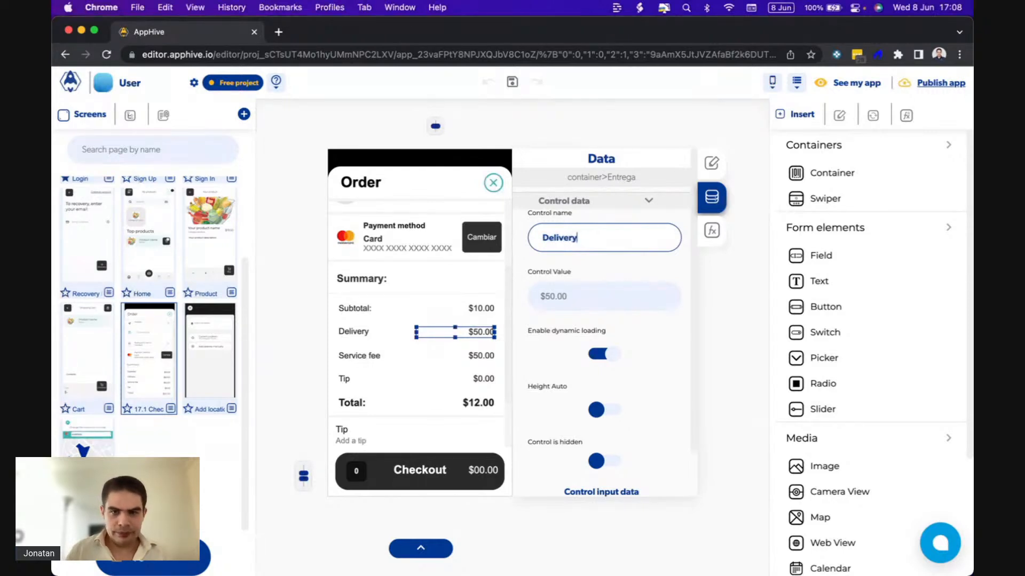
# Rename the control of the Service fee amount in the Summary as "Service fee".
pyautogui.click(470, 355)
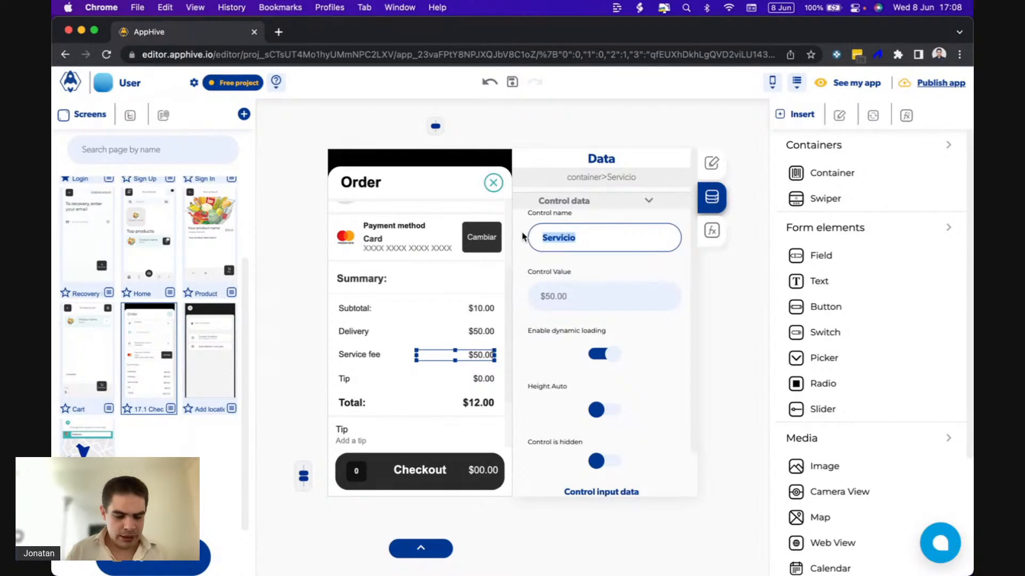
pyautogui.write('Servic')
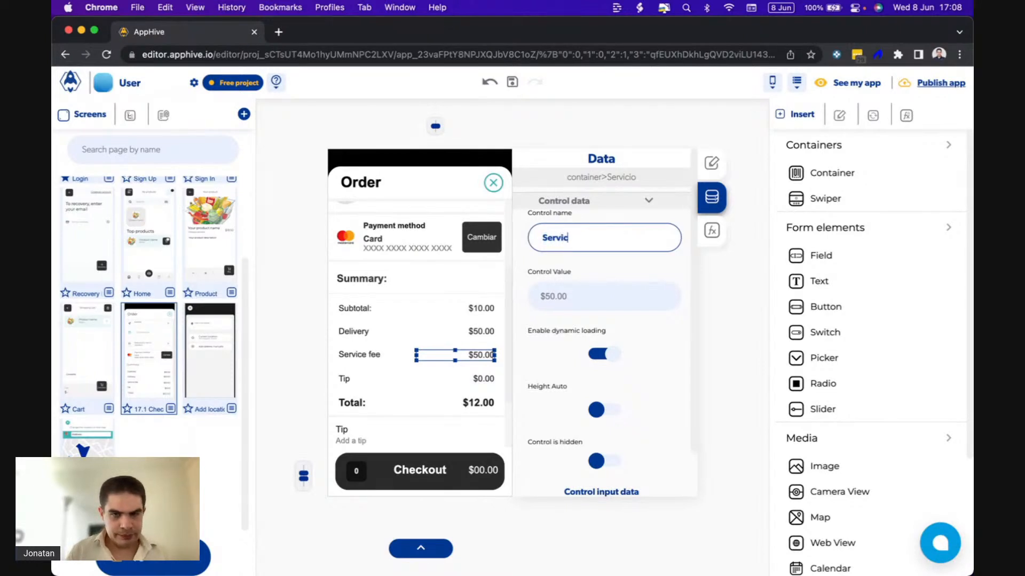
pyautogui.write('e fee')
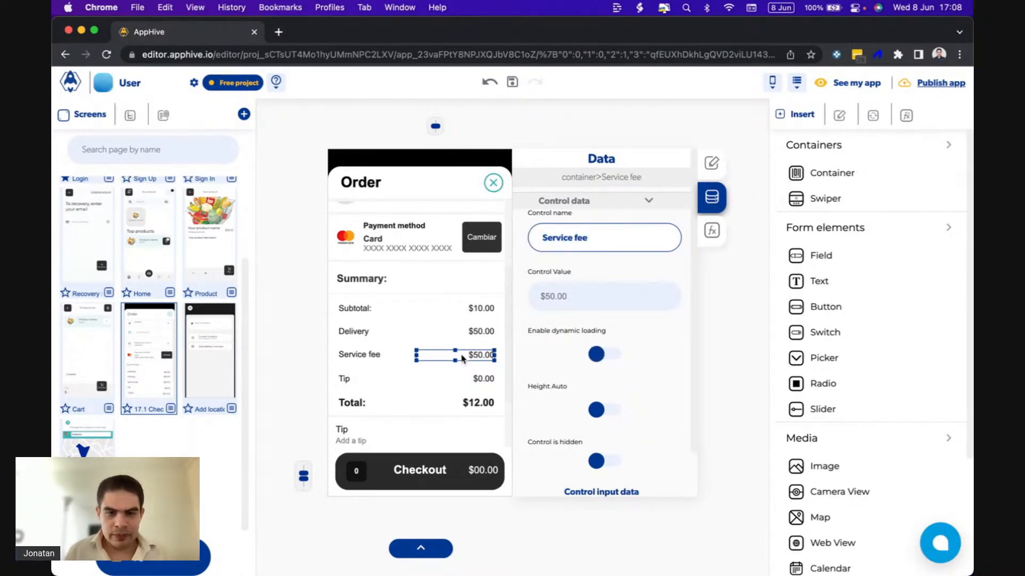
# Rename the control of the Tip amount in the Summary as "Tip".
pyautogui.click(488, 377)
pyautogui.doubleClick(585, 235)
pyautogui.write('Tip')
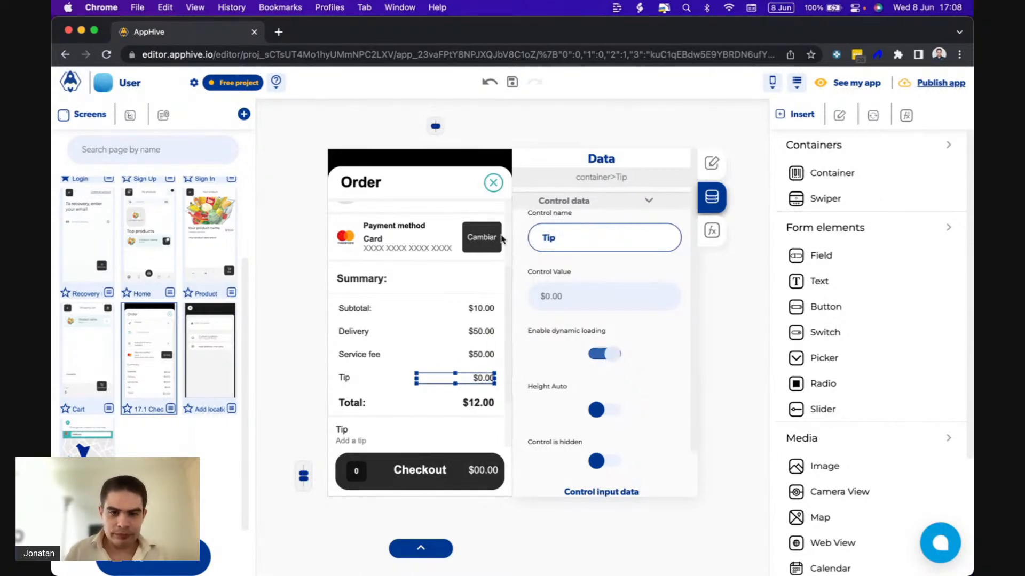
# Check the control names of the Summary's Total amount and of the amount on the Checkout bar.
pyautogui.click(470, 403)
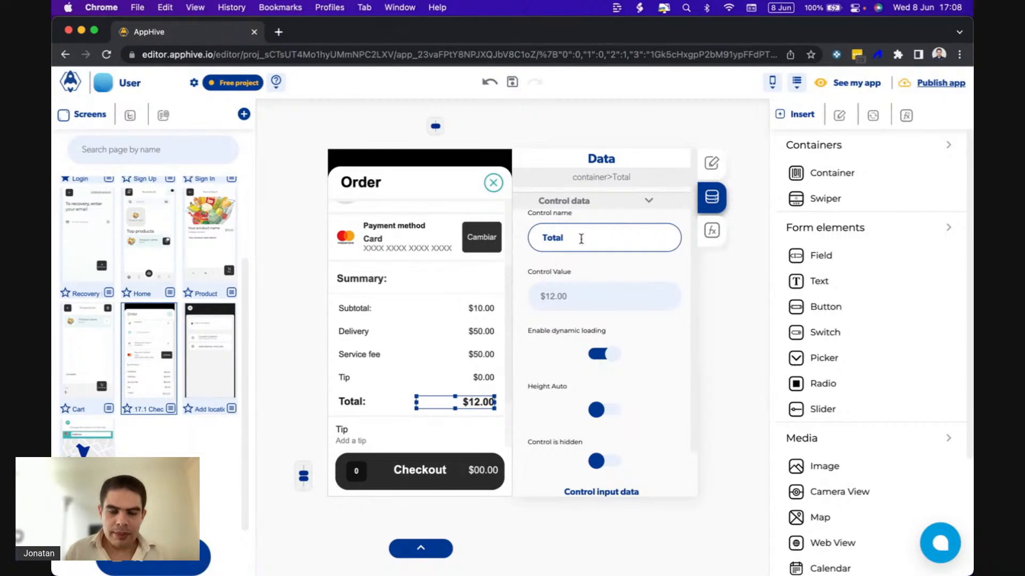
pyautogui.click(483, 474)
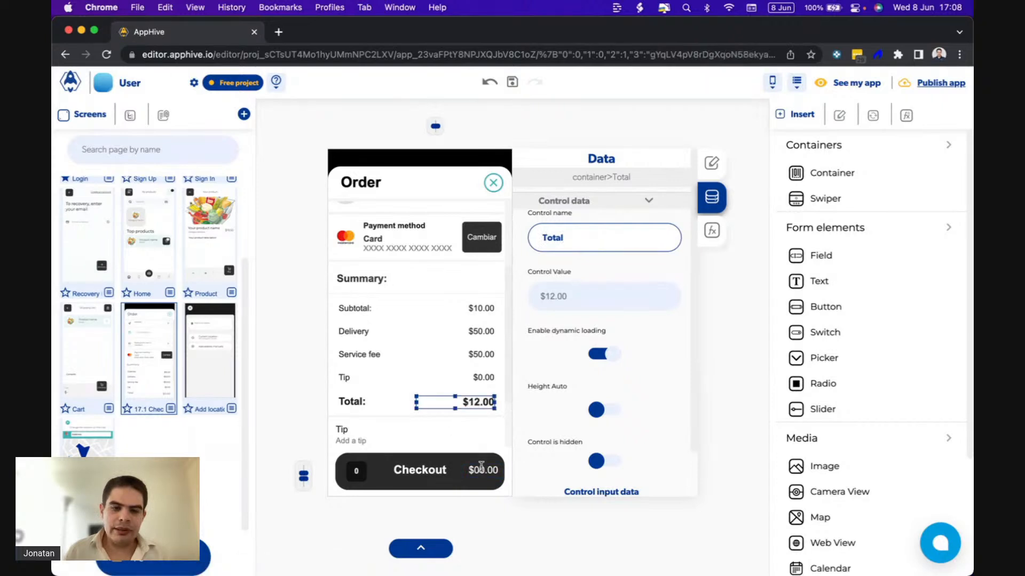
pyautogui.scroll(-3, 475, 404)
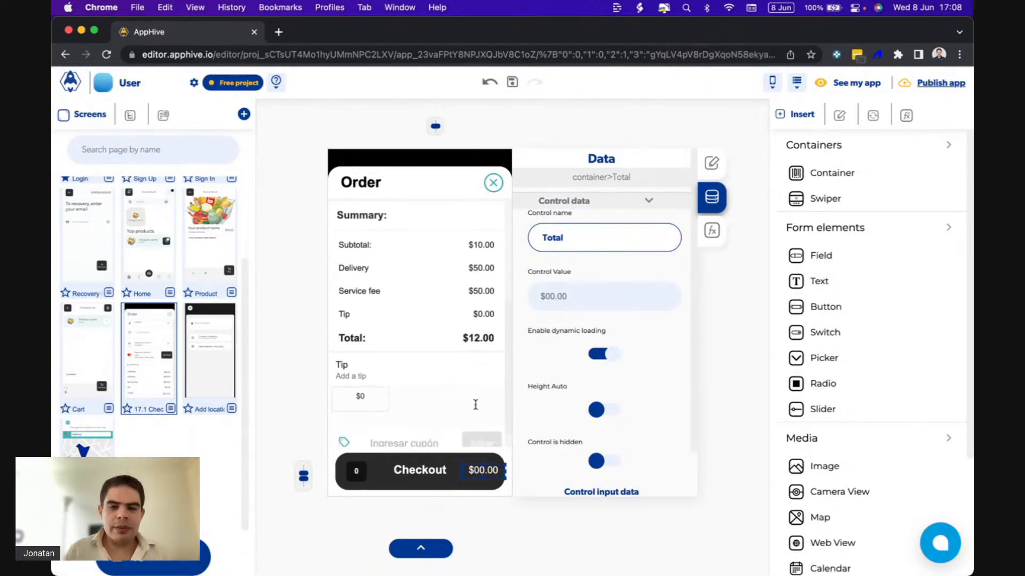
pyautogui.scroll(3, 476, 405)
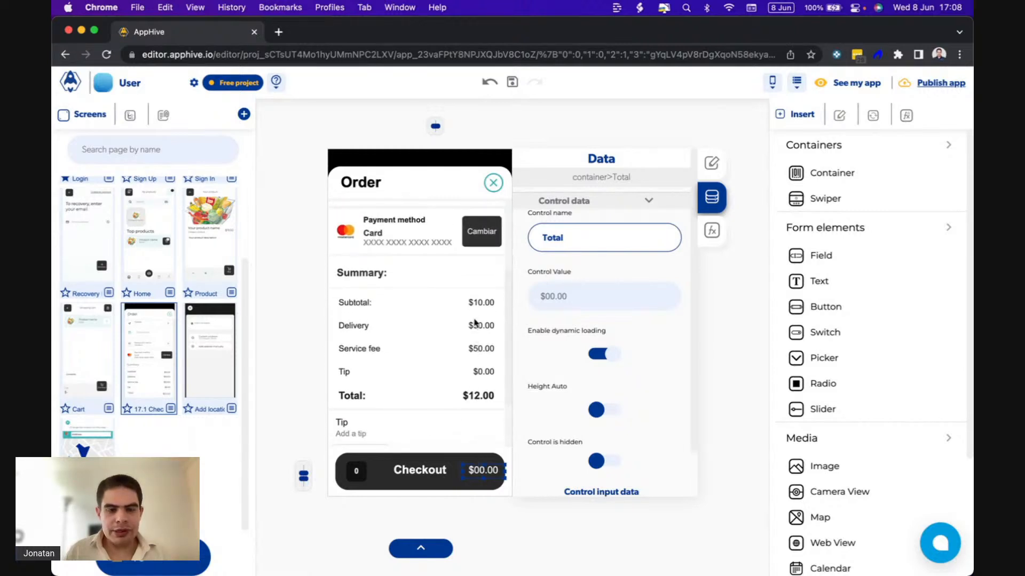
# Check the controls of the product count text and of the Summary's Subtotal and Delivery amounts on the Checkout screen.
pyautogui.scroll(3, 456, 313)
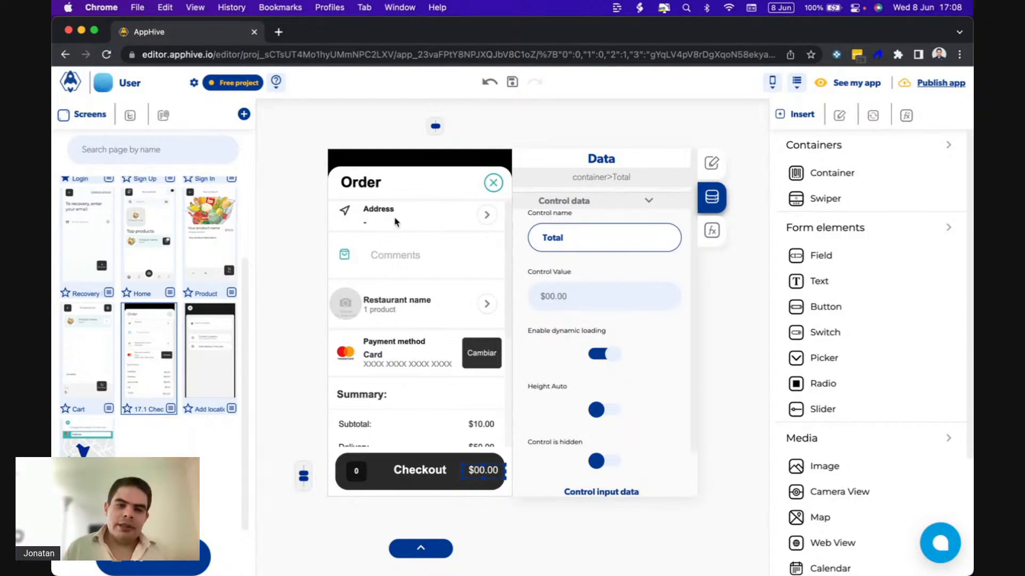
pyautogui.scroll(-2, 434, 316)
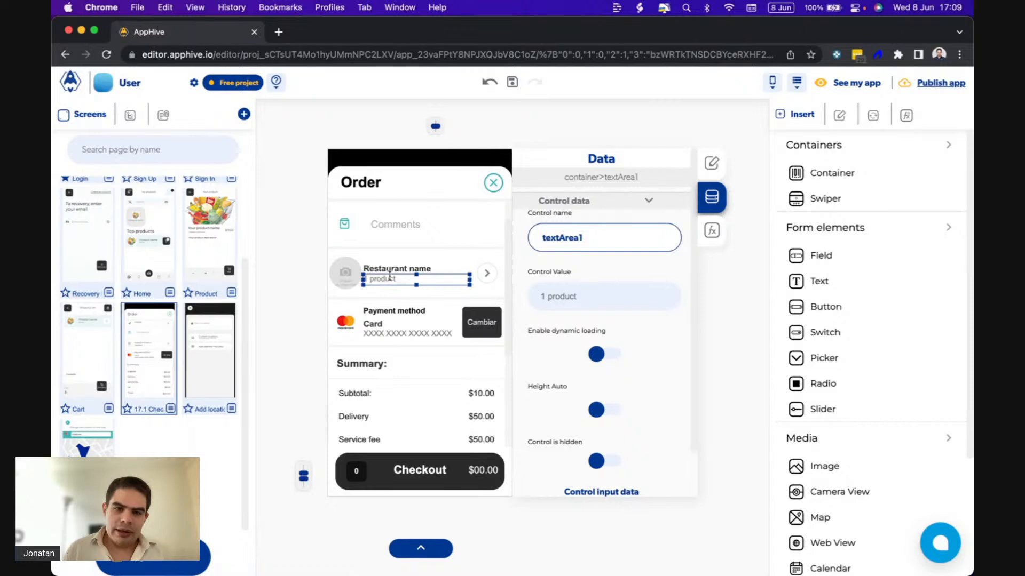
pyautogui.scroll(-3, 412, 327)
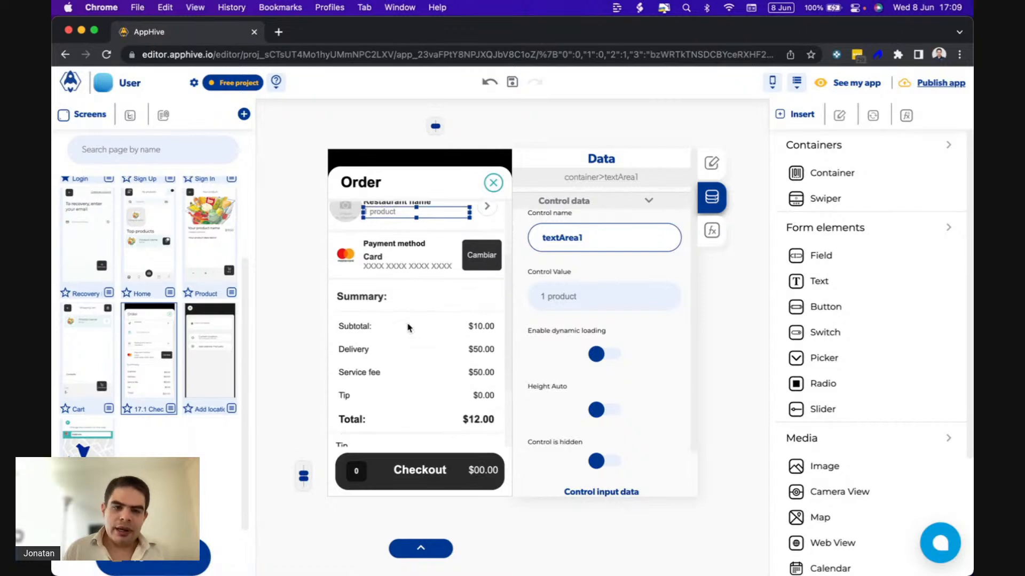
pyautogui.click(478, 328)
pyautogui.click(480, 351)
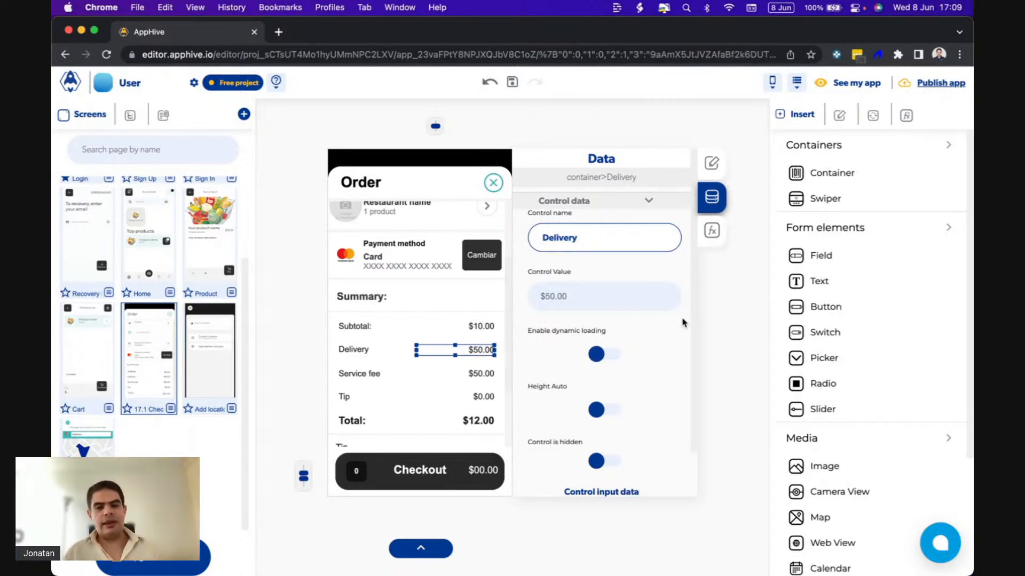
# Review the Modify control function in the Checkout screen's onLoad event and the Address field it fills.
pyautogui.click(713, 232)
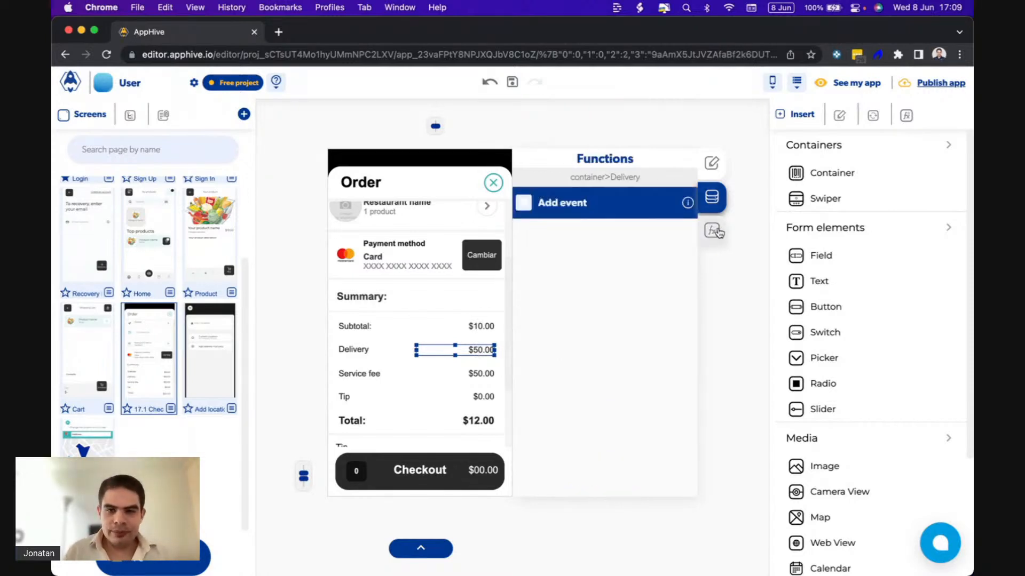
pyautogui.click(755, 233)
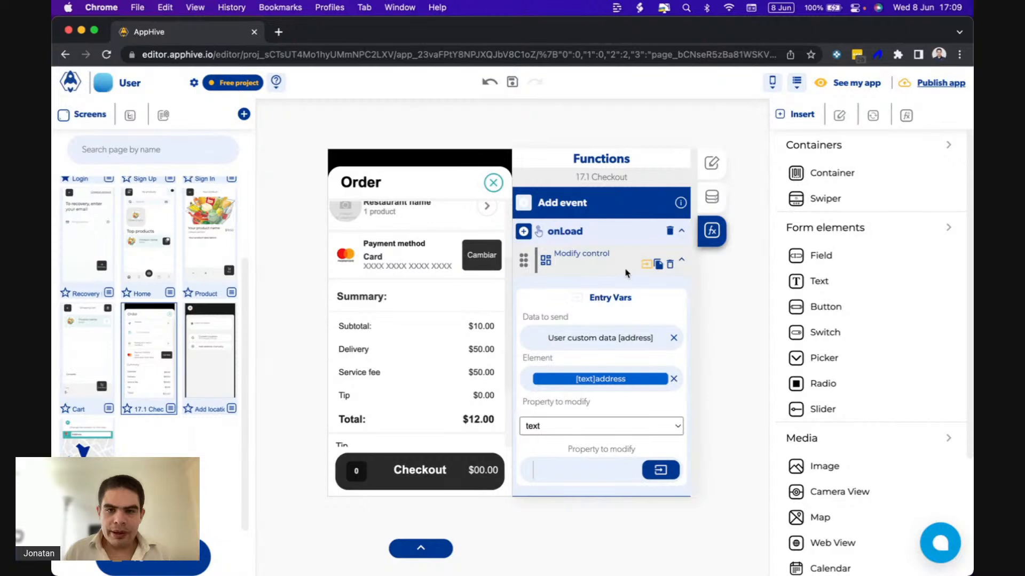
pyautogui.click(647, 267)
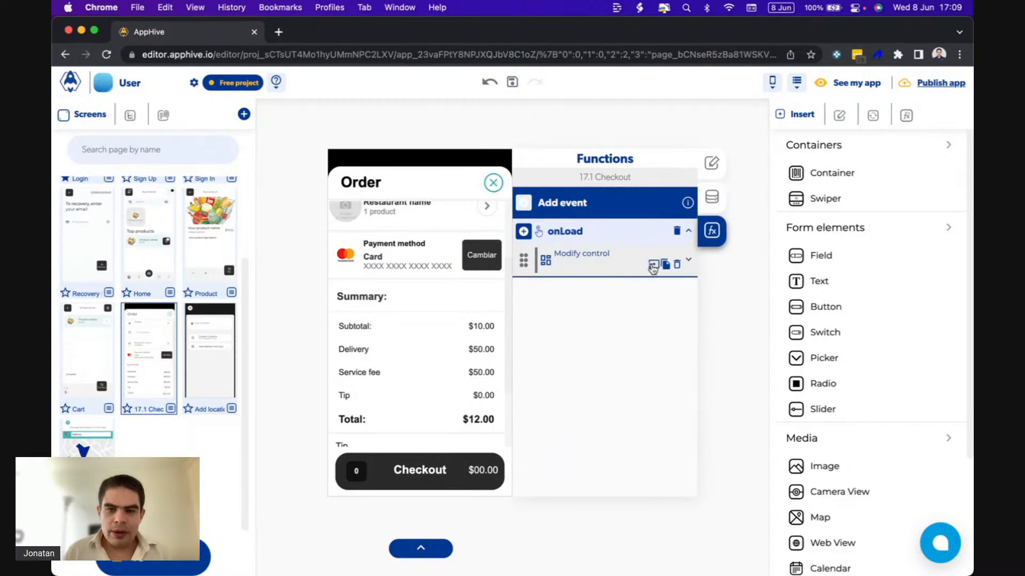
pyautogui.click(652, 266)
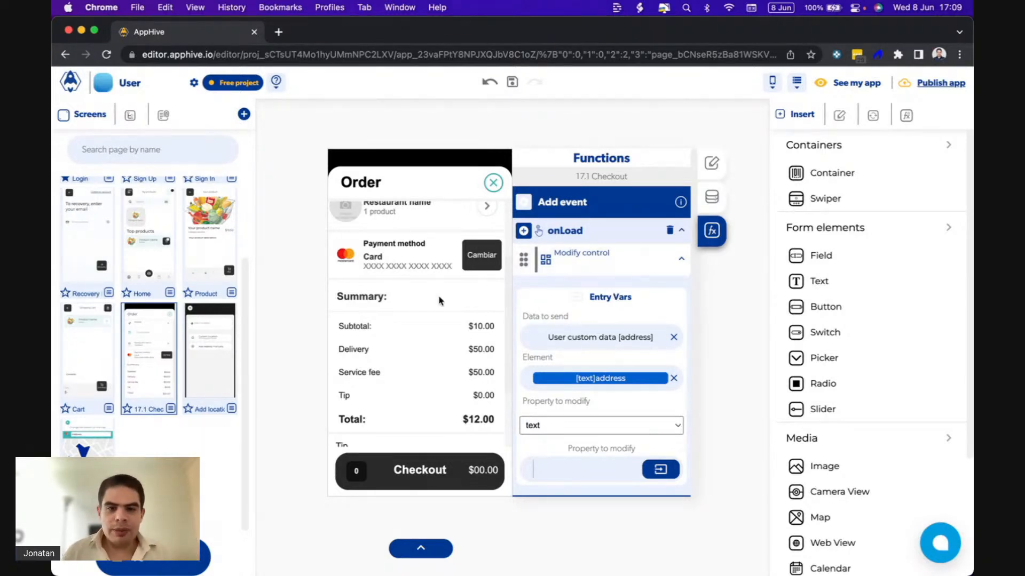
pyautogui.scroll(3, 435, 302)
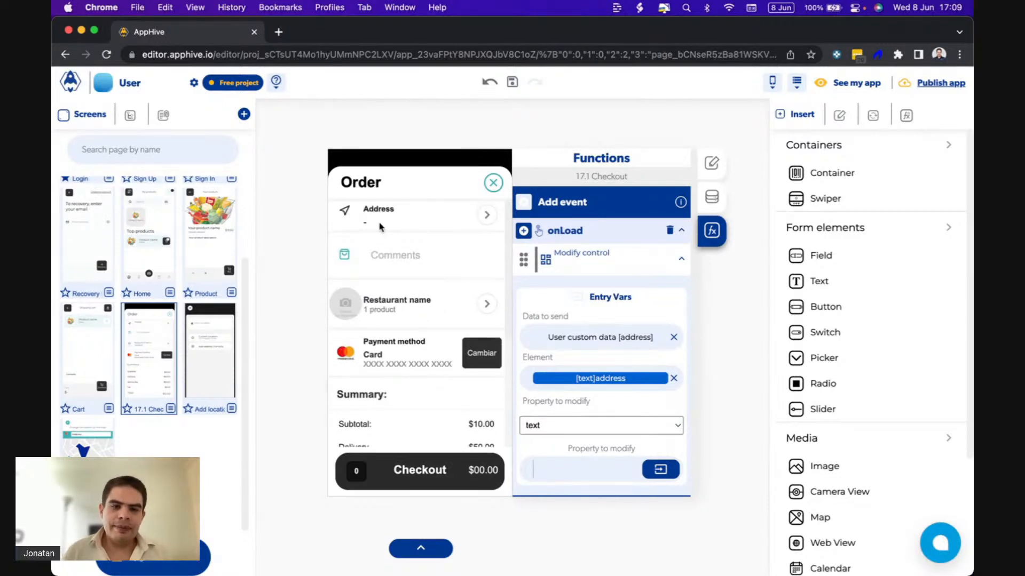
pyautogui.scroll(-3, 427, 337)
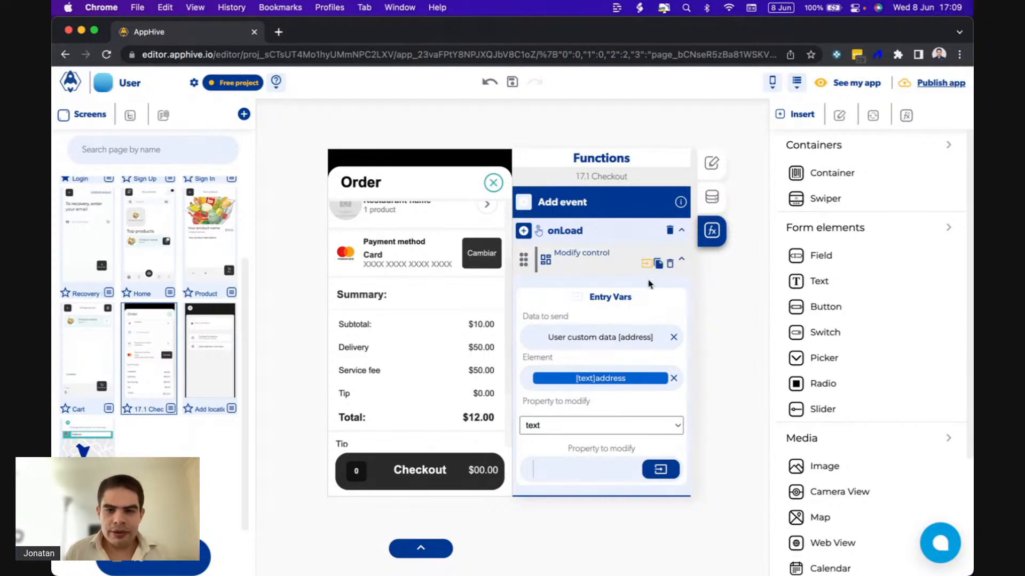
# Add a second Modify control function to the Checkout screen's onLoad event.
pyautogui.click(647, 266)
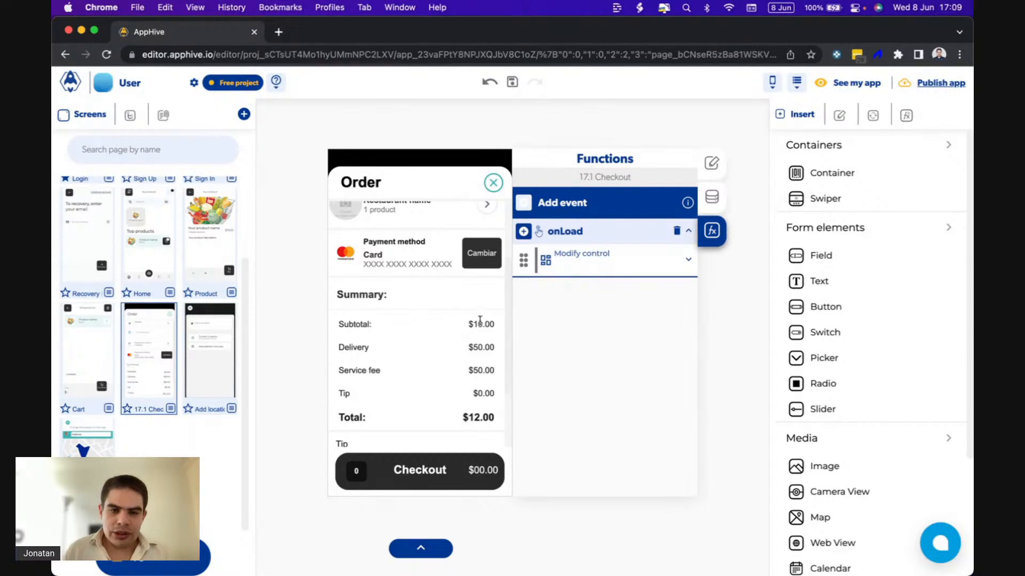
pyautogui.click(524, 232)
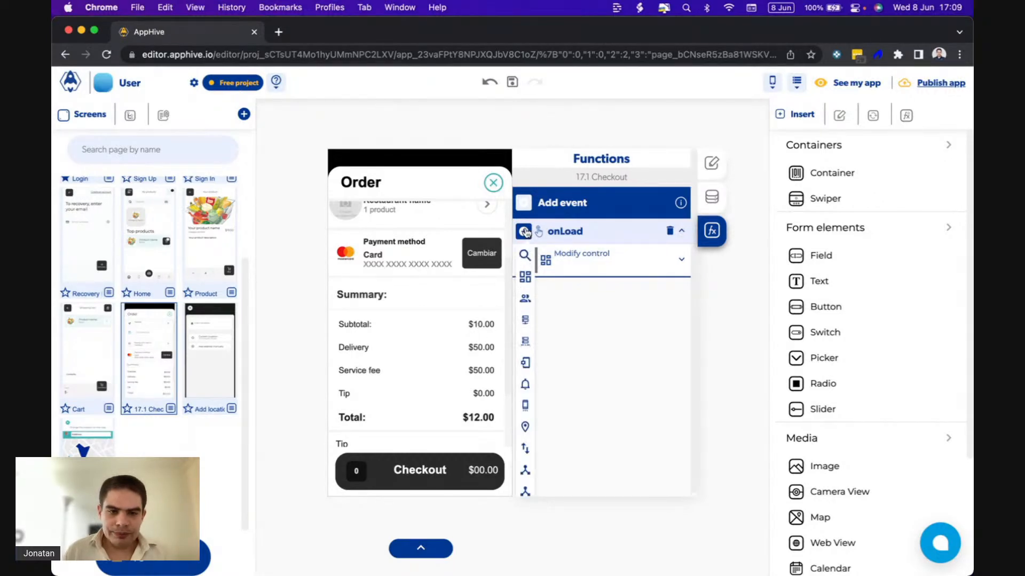
pyautogui.click(522, 279)
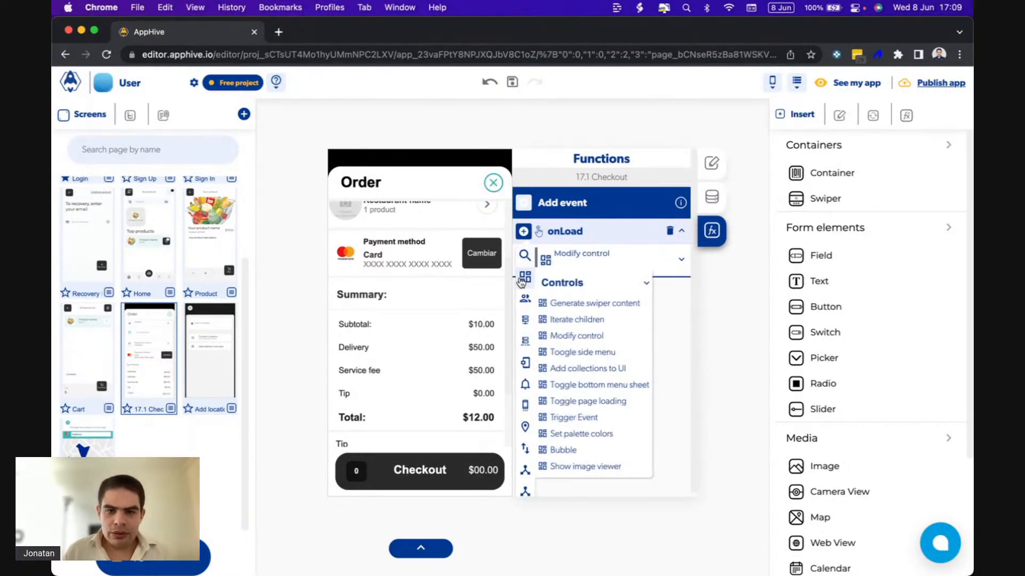
pyautogui.click(595, 336)
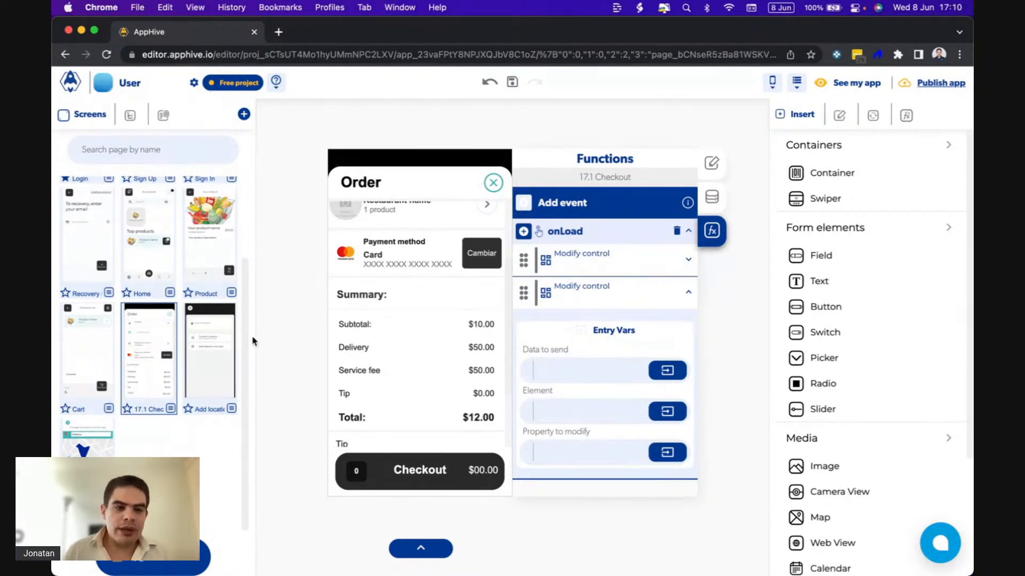
# Inspect the functions of the Checkout button and of the Total amount on the Cart screen.
pyautogui.click(95, 355)
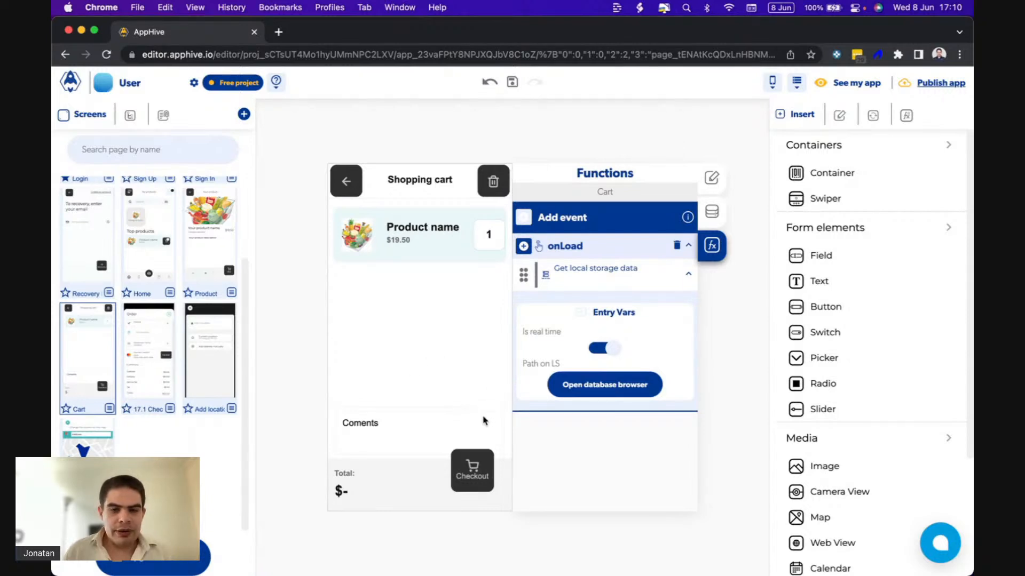
pyautogui.click(454, 457)
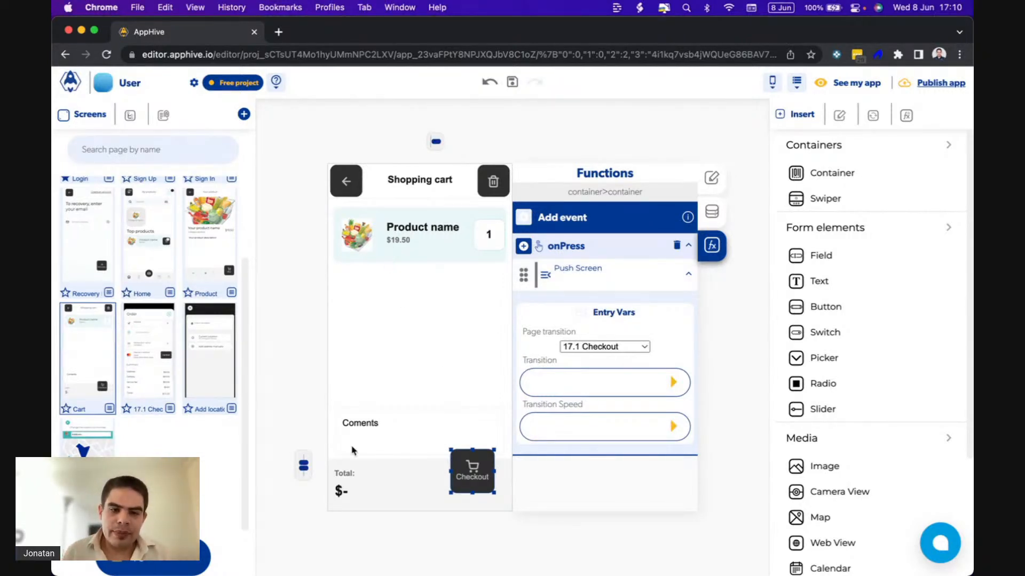
pyautogui.click(350, 490)
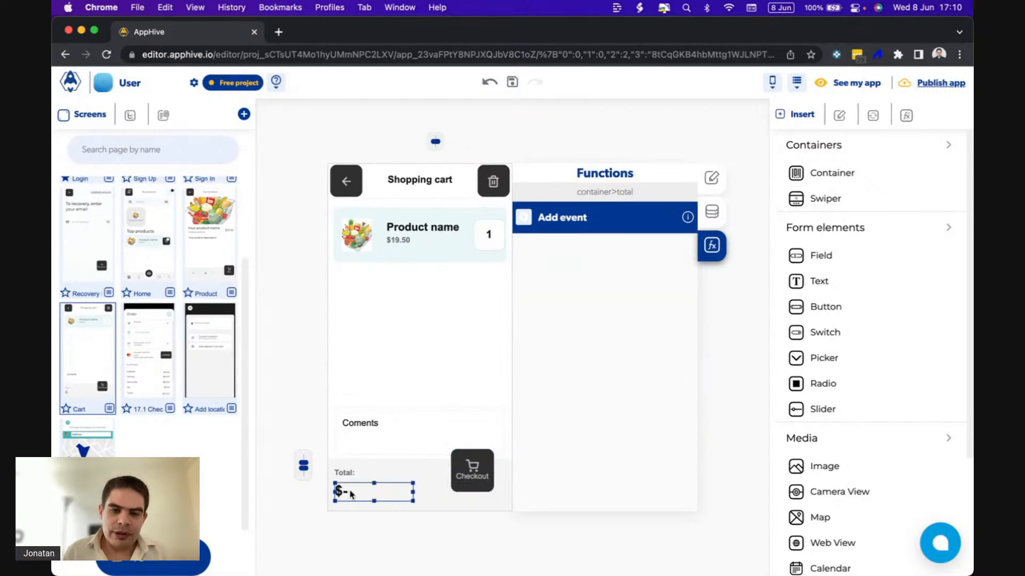
# Examine how the Cart's onLoad event fills the total through its local storage and forEach functions, and recheck the Checkout button's onPress event.
pyautogui.click(760, 357)
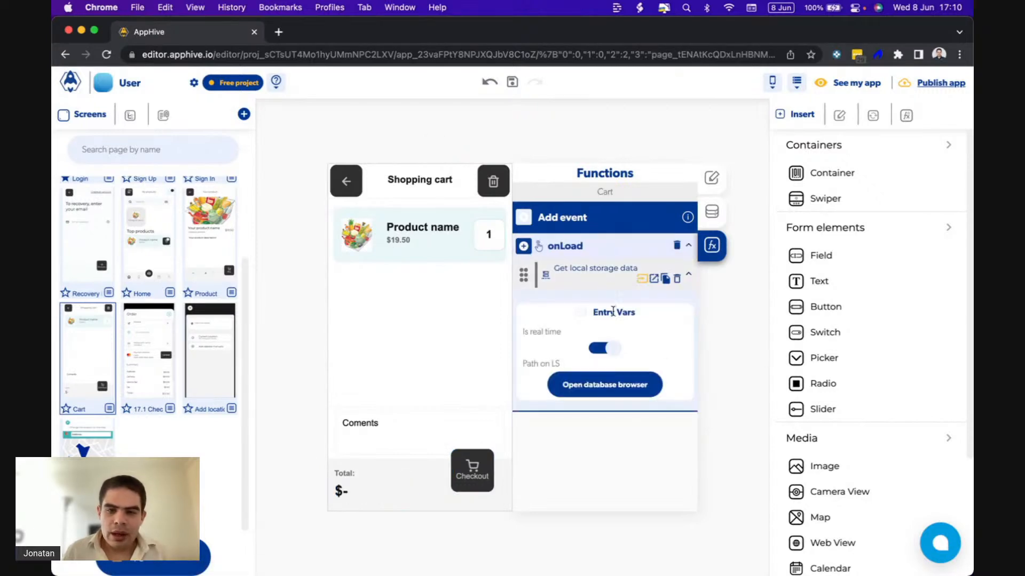
pyautogui.click(653, 279)
pyautogui.scroll(-1, 611, 393)
pyautogui.scroll(-10, 611, 394)
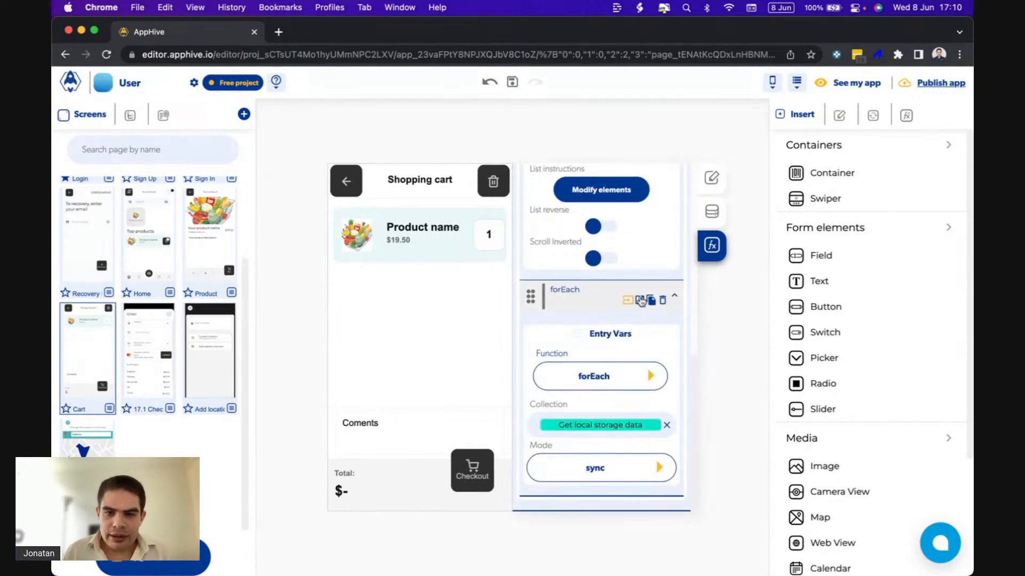
pyautogui.click(639, 300)
pyautogui.scroll(-3, 619, 342)
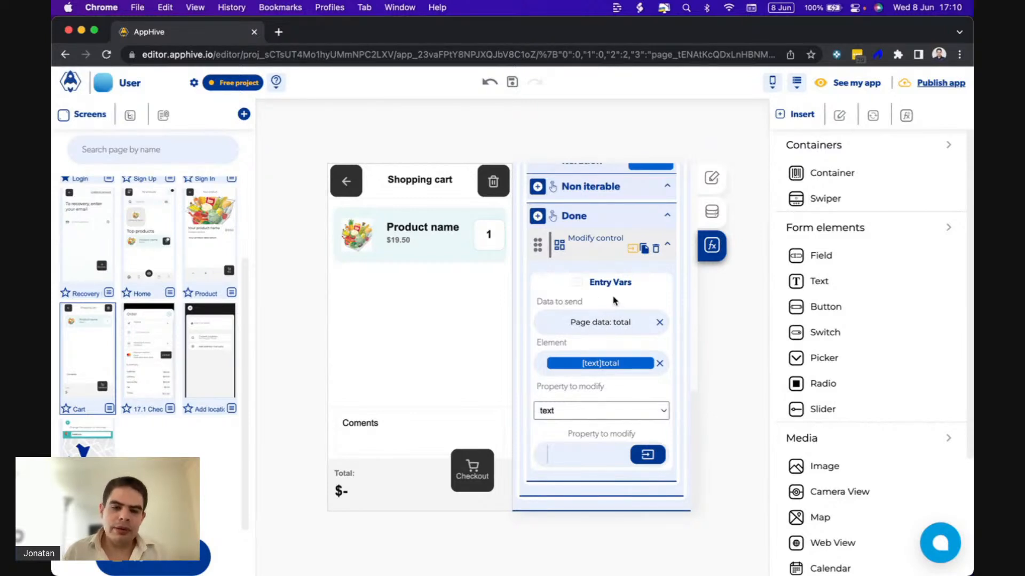
pyautogui.click(460, 461)
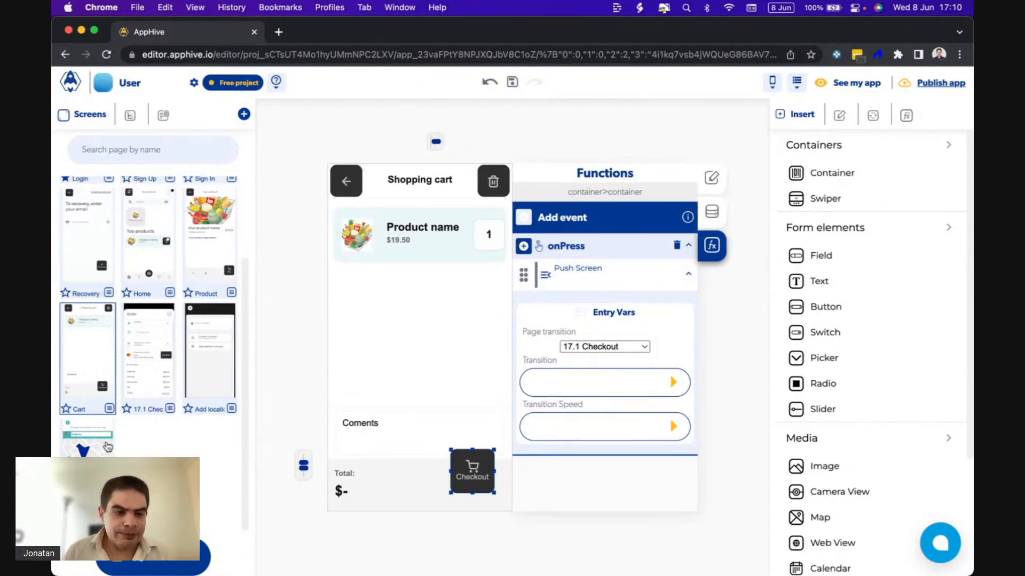
# Add a page input named "total" to the 17.1 Checkout screen.
pyautogui.click(144, 389)
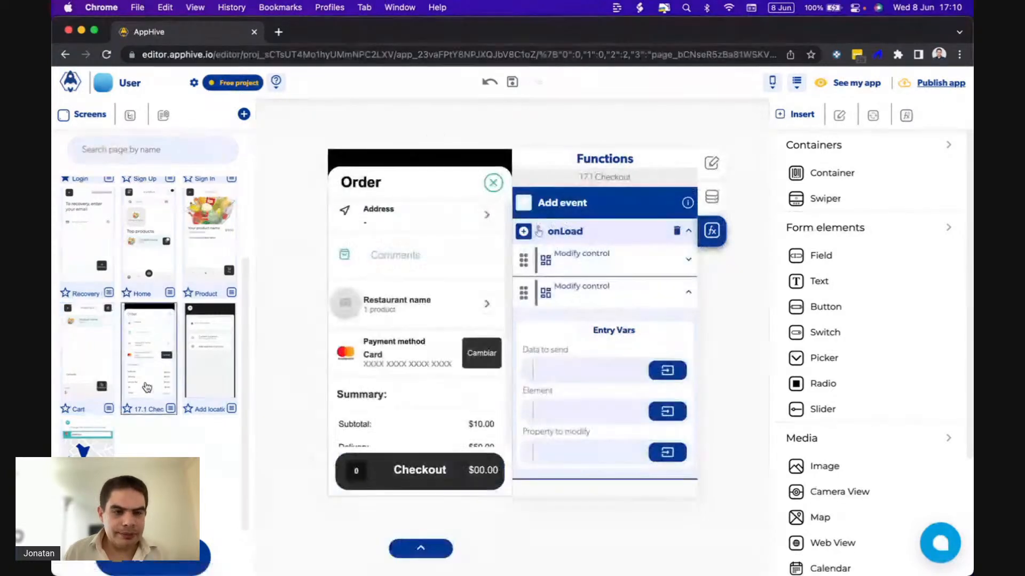
pyautogui.click(712, 197)
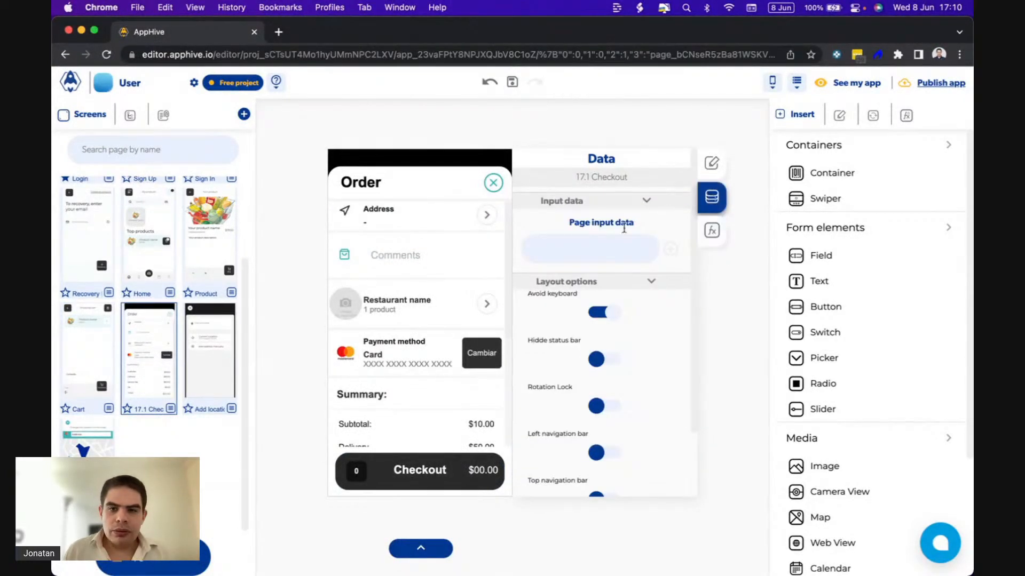
pyautogui.click(576, 253)
pyautogui.write('a')
pyautogui.press('BackSpace')
pyautogui.write('total')
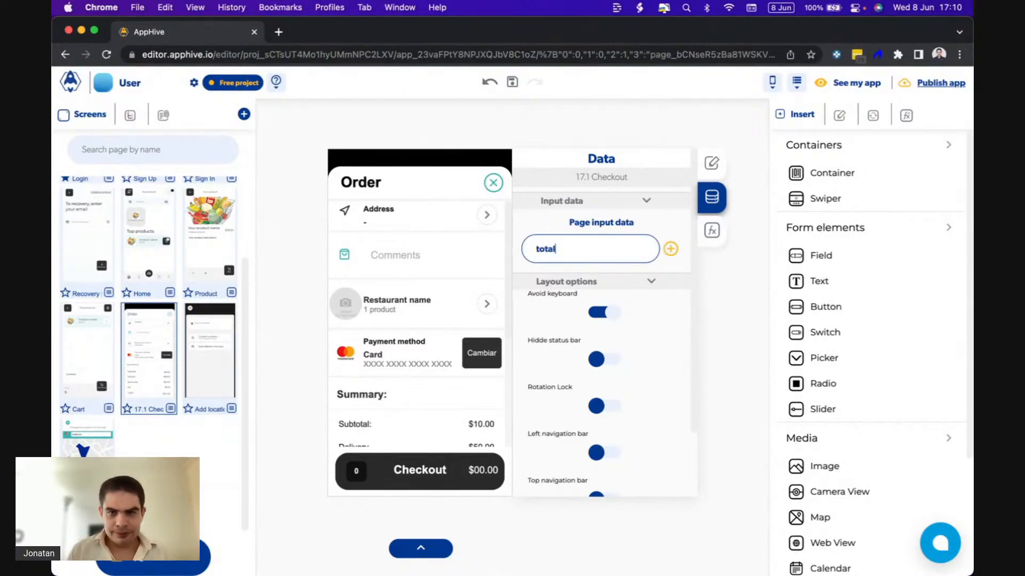
pyautogui.click(671, 248)
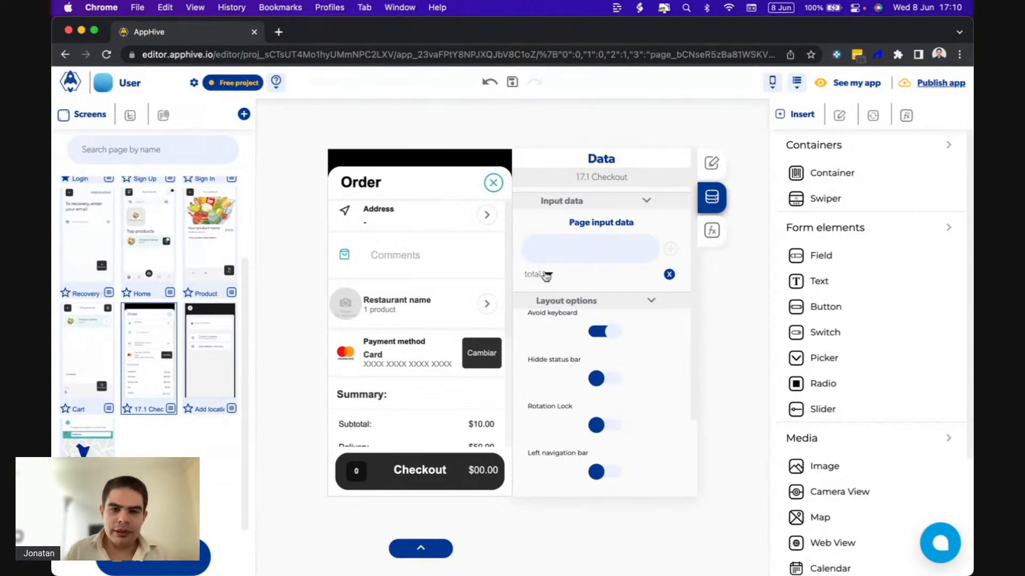
# Add a page input named "products_quantity" to the 17.1 Checkout screen.
pyautogui.scroll(-3, 462, 308)
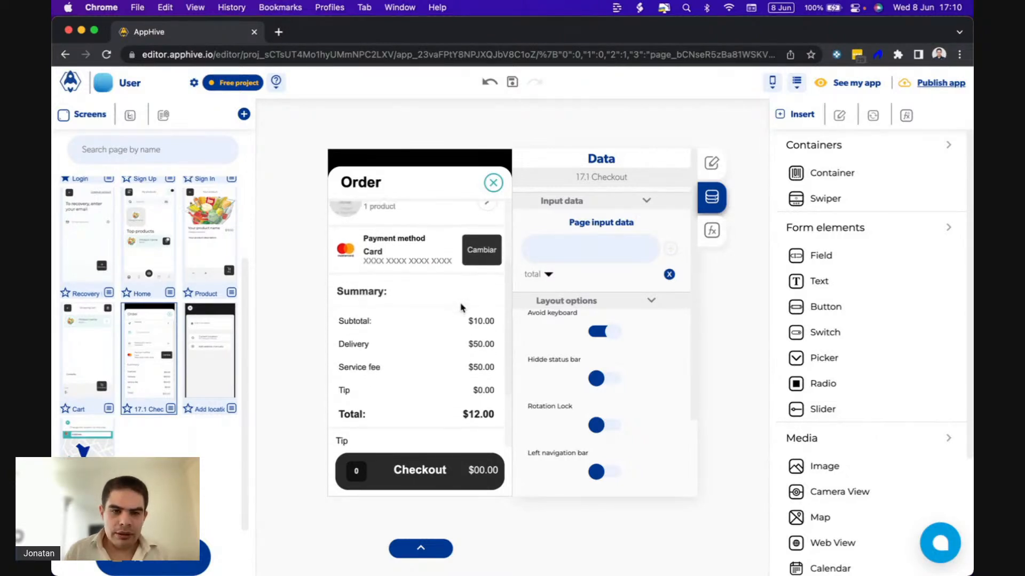
pyautogui.click(550, 249)
pyautogui.write('products')
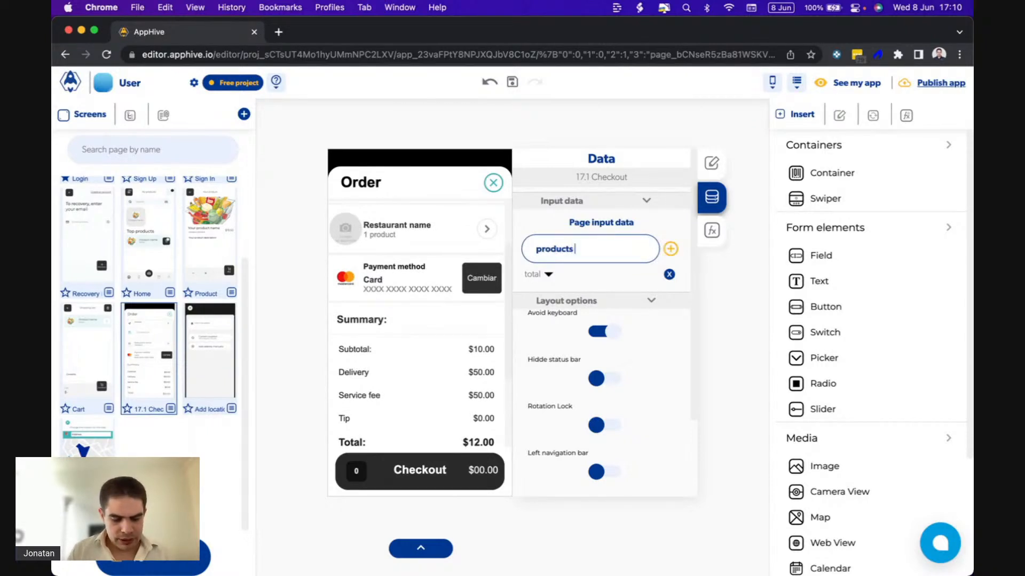
pyautogui.write(' quantity')
pyautogui.click(670, 250)
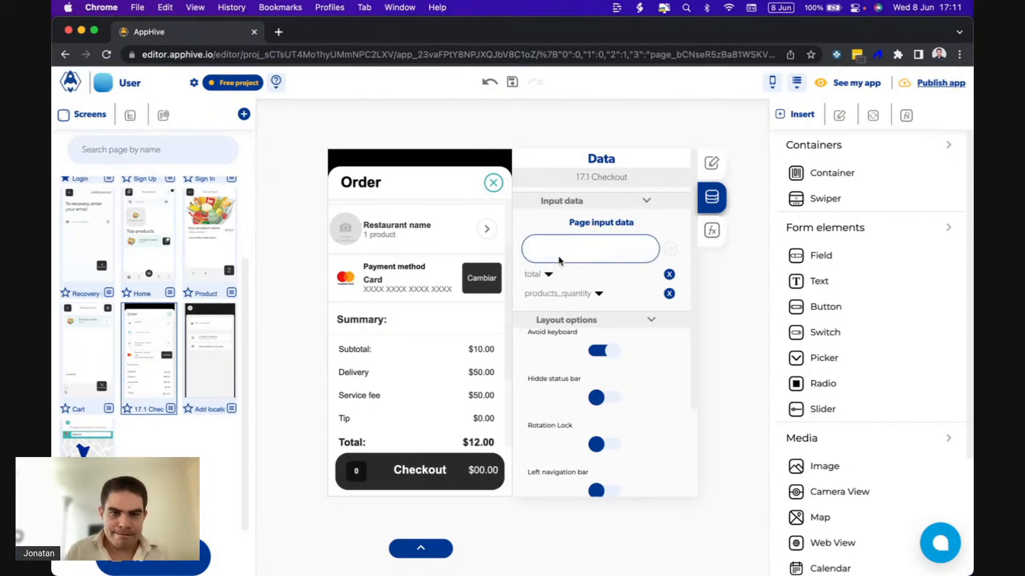
# Check the controls of the product count text under the restaurant name and of the Summary's Subtotal amount.
pyautogui.scroll(-2, 437, 342)
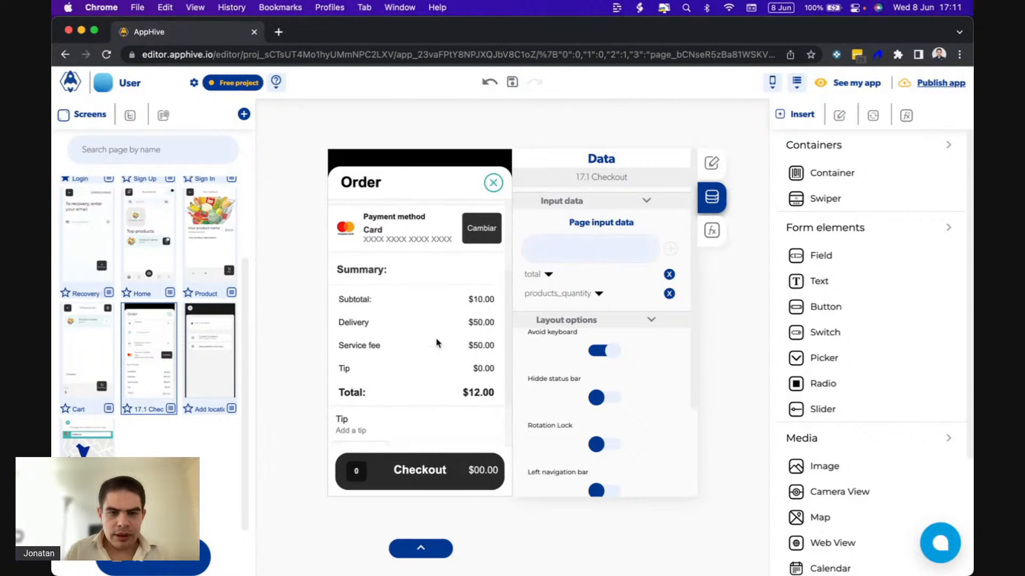
pyautogui.scroll(3, 436, 343)
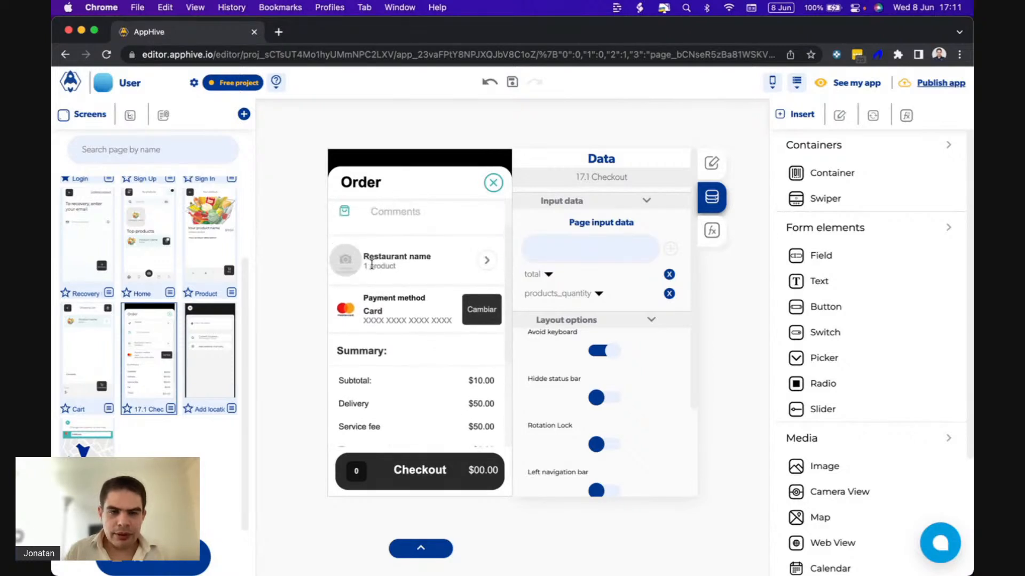
pyautogui.click(366, 266)
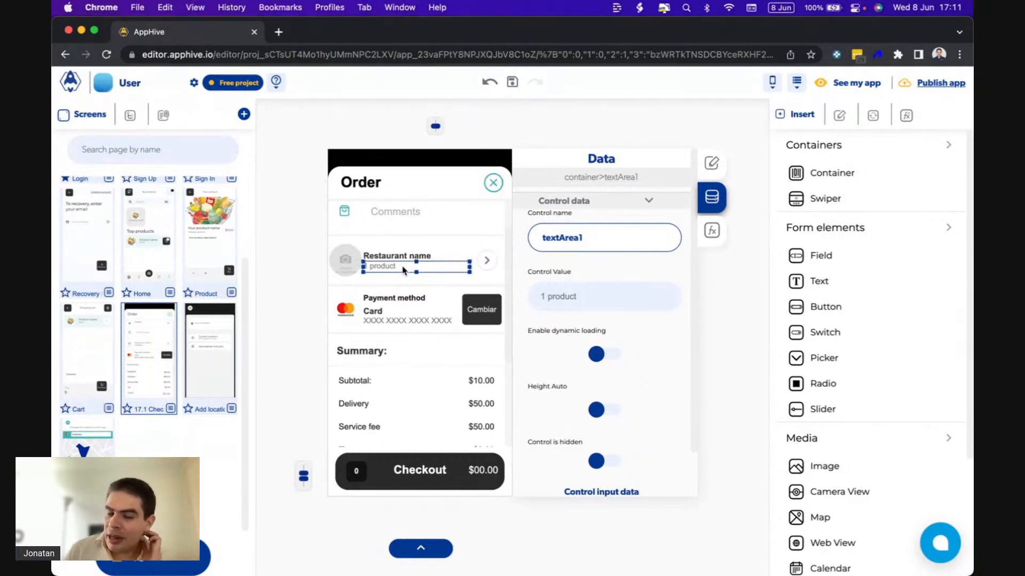
pyautogui.scroll(-2, 394, 303)
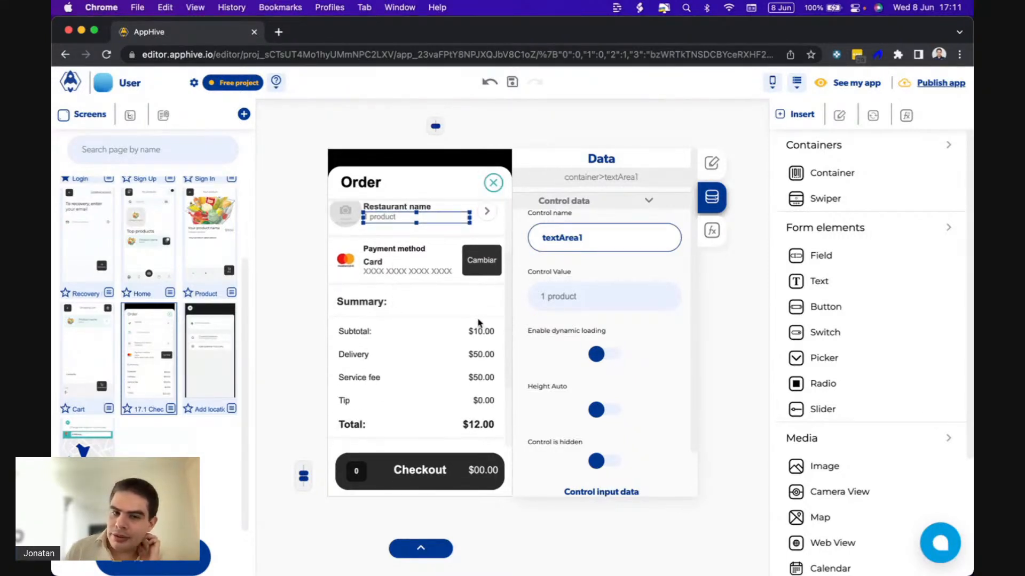
pyautogui.click(469, 333)
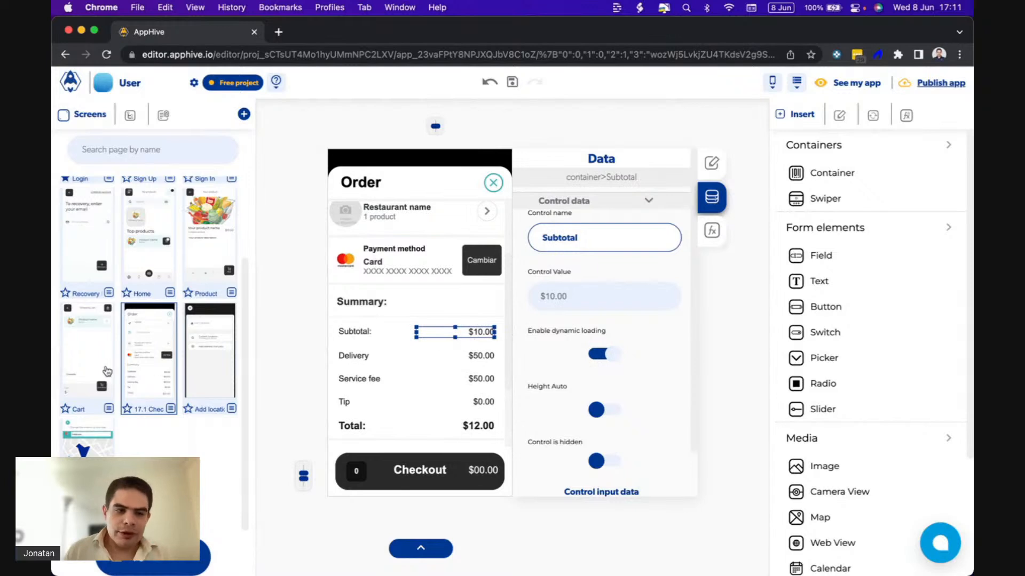
# In the Cart's Checkout button onPress event, pass the page data total to the total entry of the Push Screen function.
pyautogui.click(95, 373)
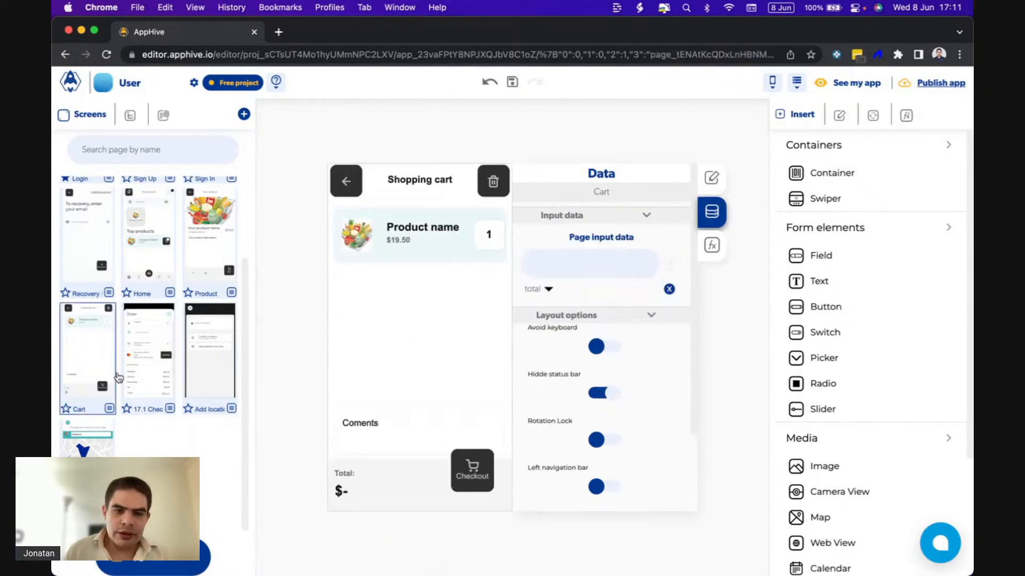
pyautogui.click(459, 453)
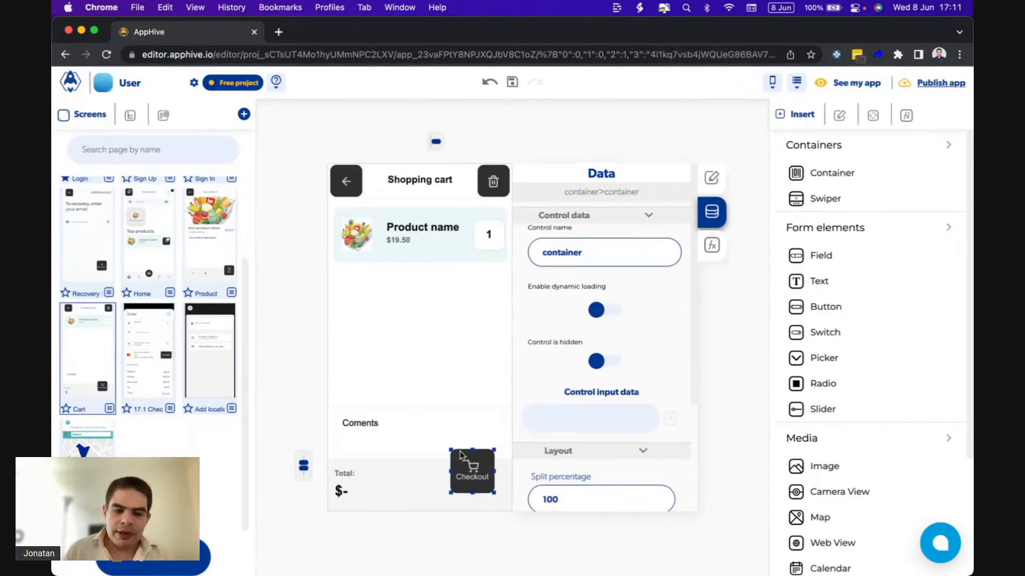
pyautogui.click(712, 246)
pyautogui.scroll(-1, 667, 264)
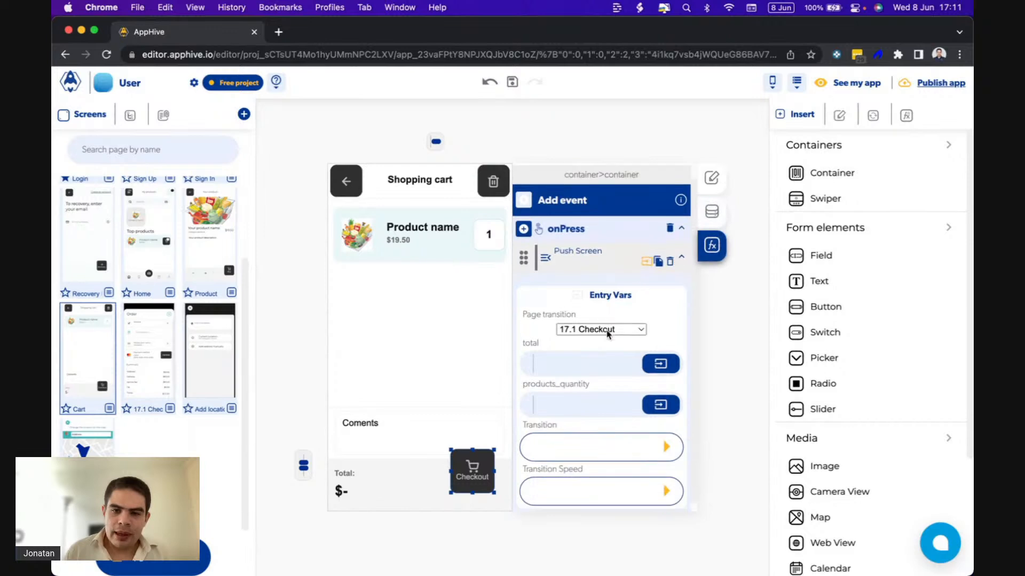
pyautogui.click(659, 355)
pyautogui.click(634, 385)
pyautogui.click(520, 436)
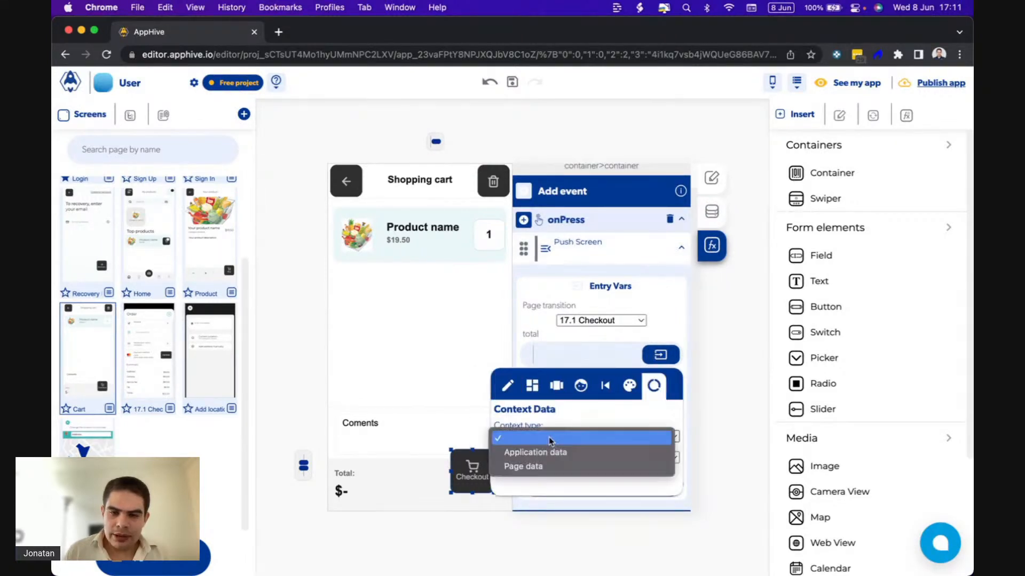
pyautogui.click(520, 470)
pyautogui.click(520, 460)
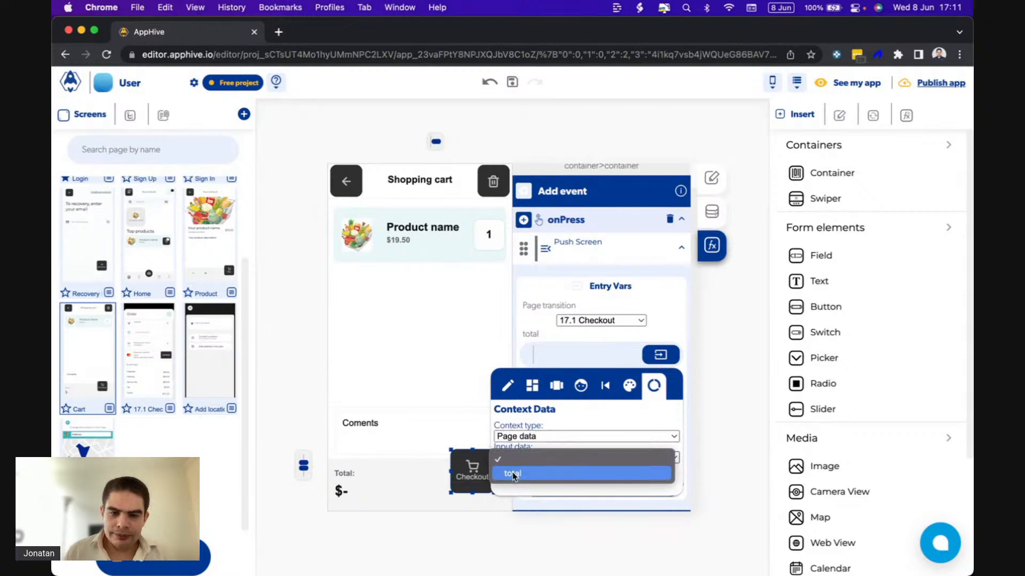
pyautogui.click(513, 474)
pyautogui.click(601, 338)
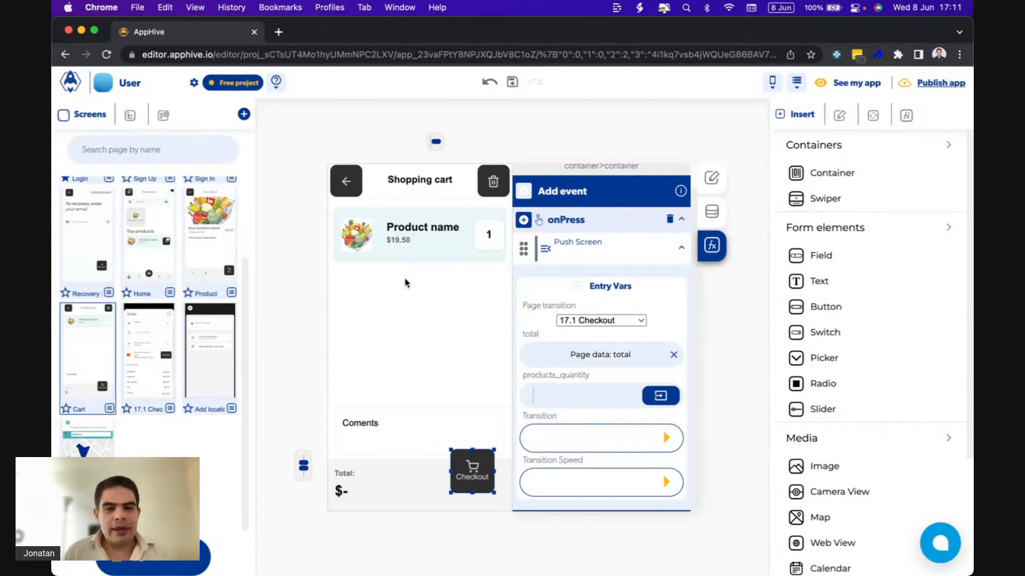
# Check the cart item's quantity container and the Order screen in the QuickTime Player phone preview.
pyautogui.click(483, 235)
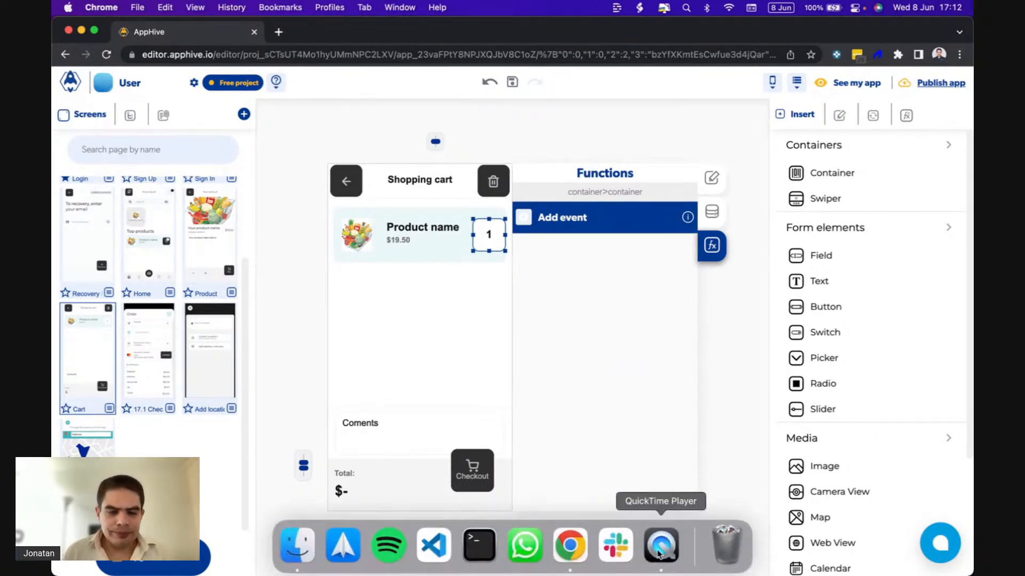
pyautogui.click(660, 550)
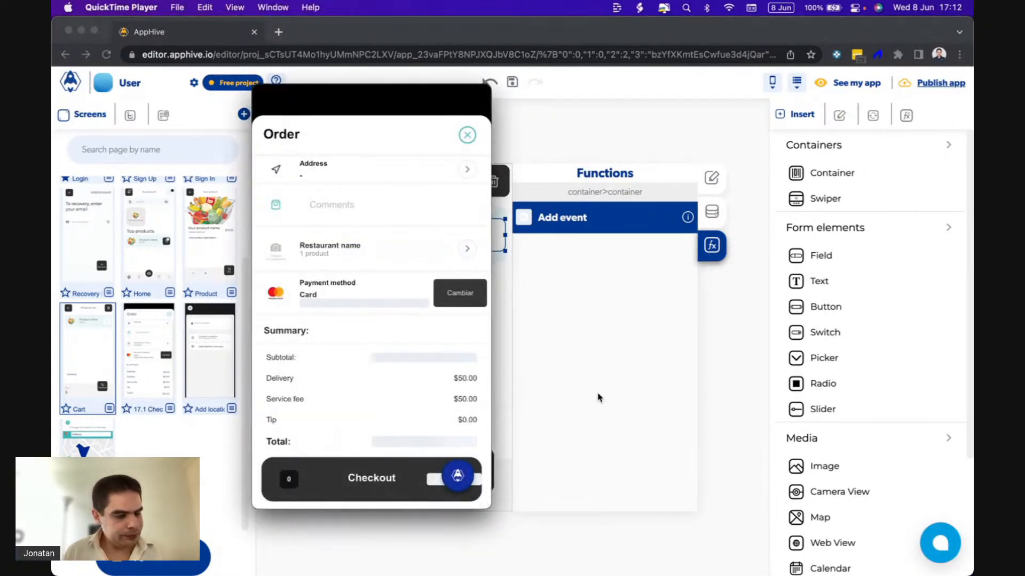
pyautogui.click(610, 385)
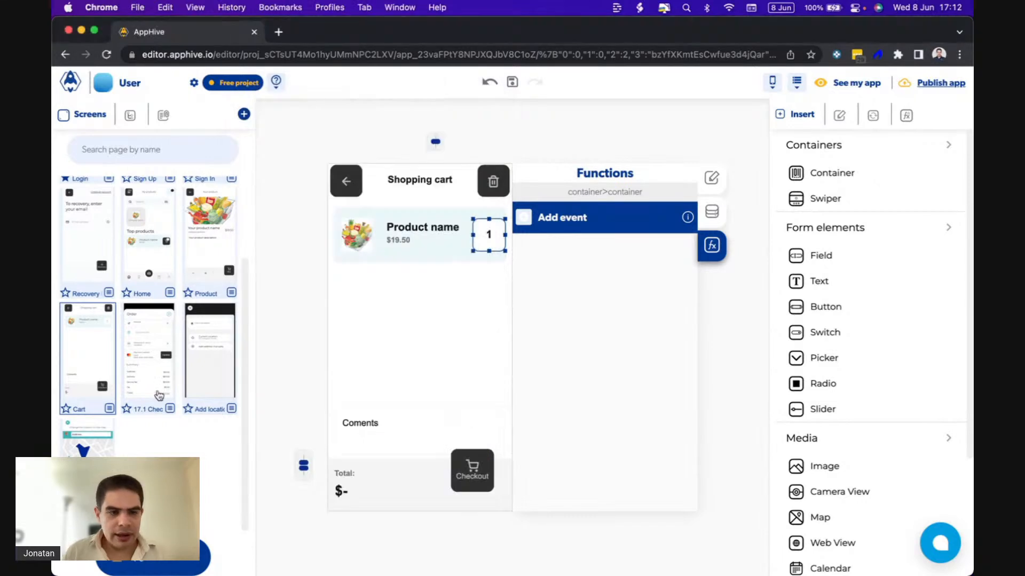
# Add an onPress event with a Return to last Screen function to the close icon of the 17.1 Checkout screen.
pyautogui.click(149, 378)
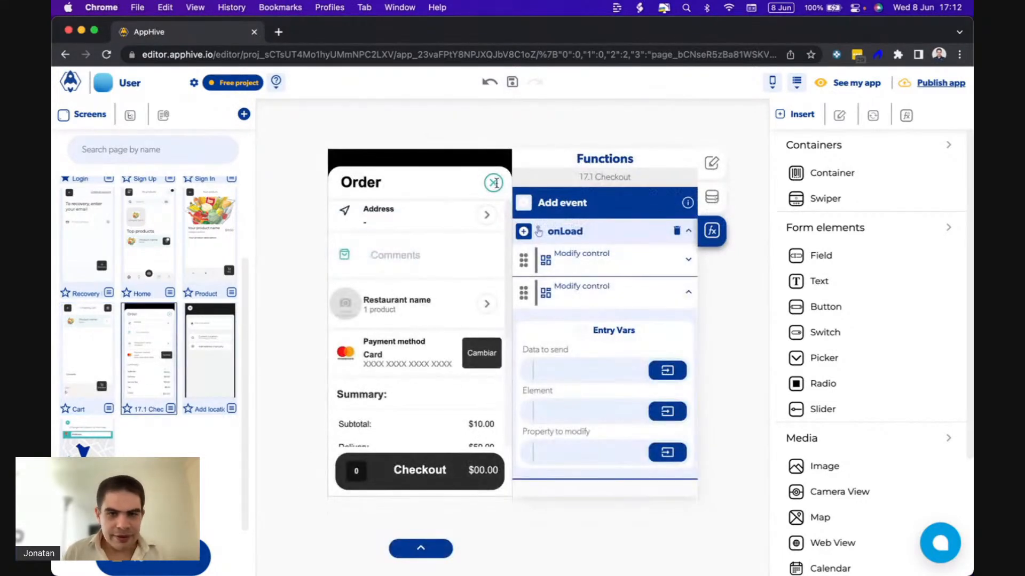
pyautogui.click(487, 180)
pyautogui.click(523, 202)
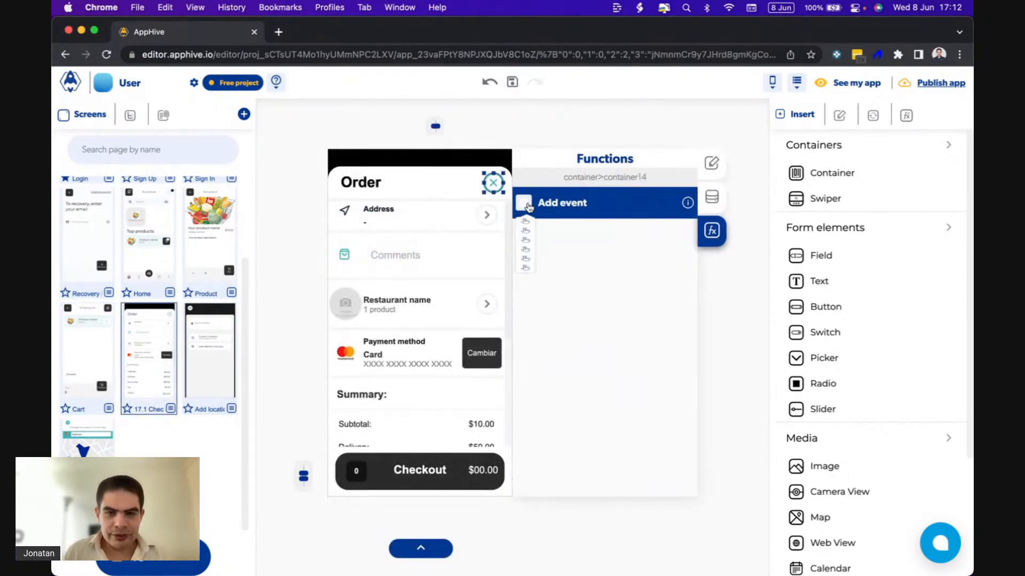
pyautogui.click(525, 231)
pyautogui.click(524, 231)
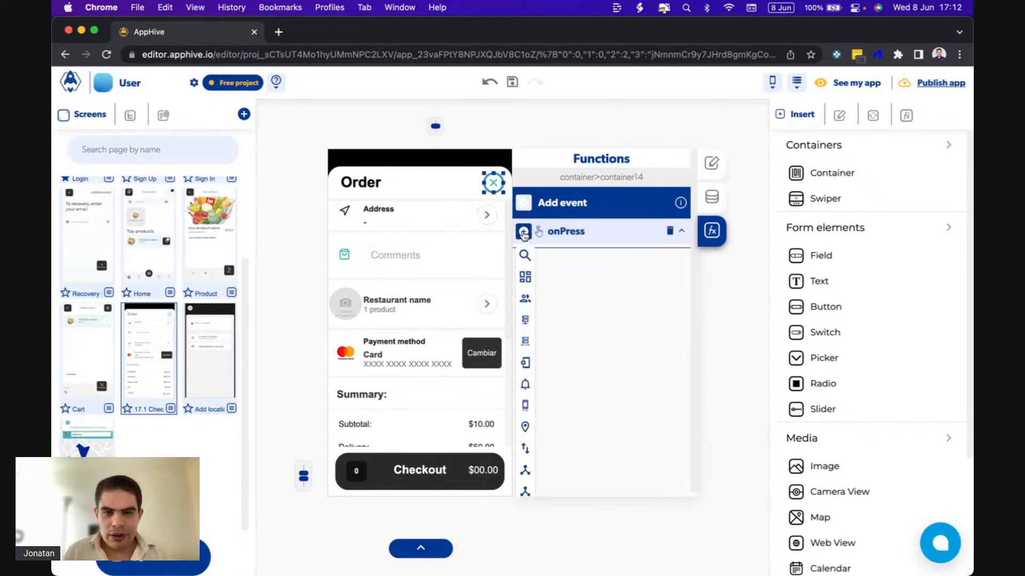
pyautogui.moveTo(525, 463)
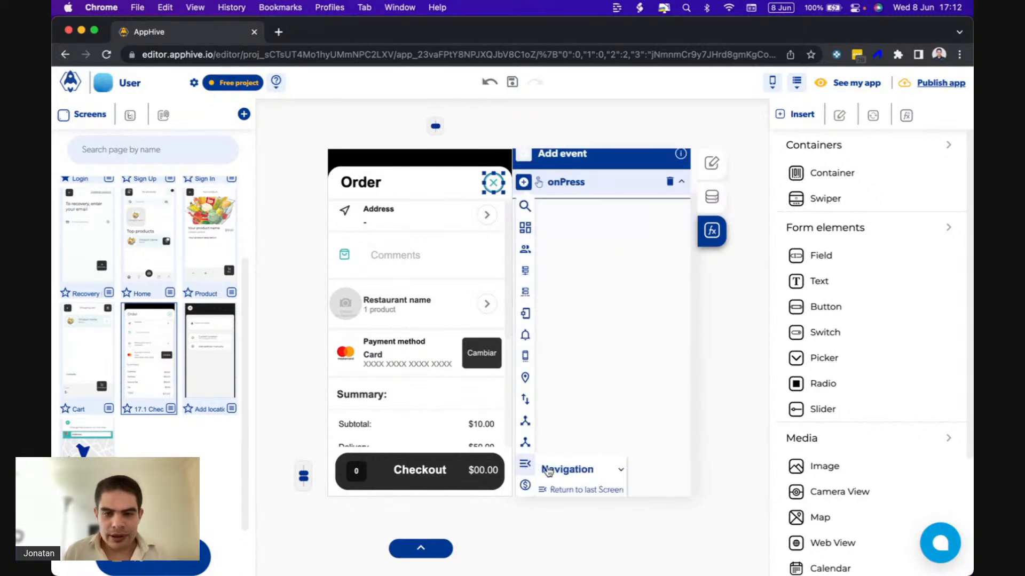
pyautogui.click(567, 489)
# Set the Return to last Screen function's transition to SlideRightOut and its transition speed to Fast.
pyautogui.click(670, 340)
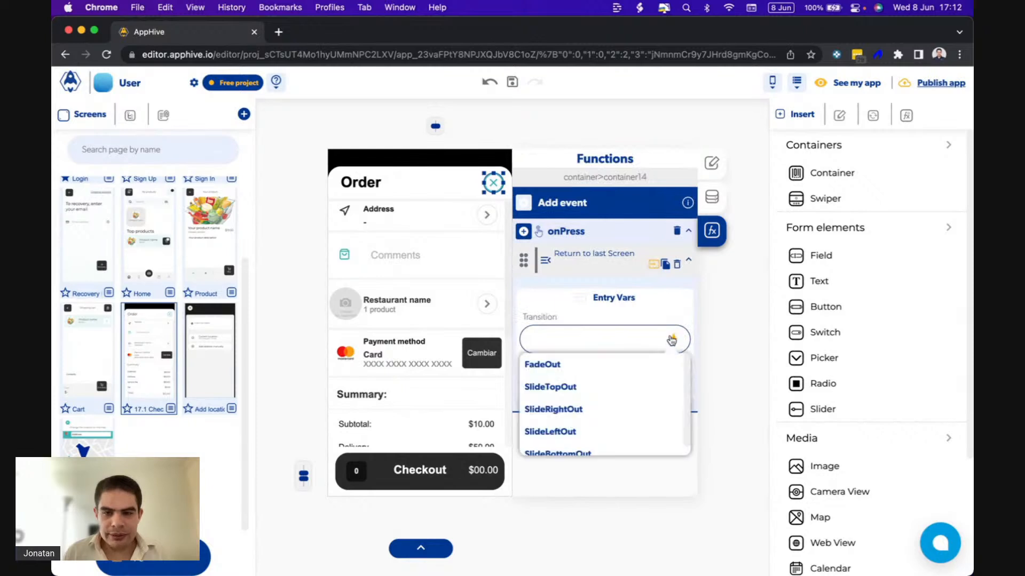
pyautogui.click(670, 407)
pyautogui.click(672, 391)
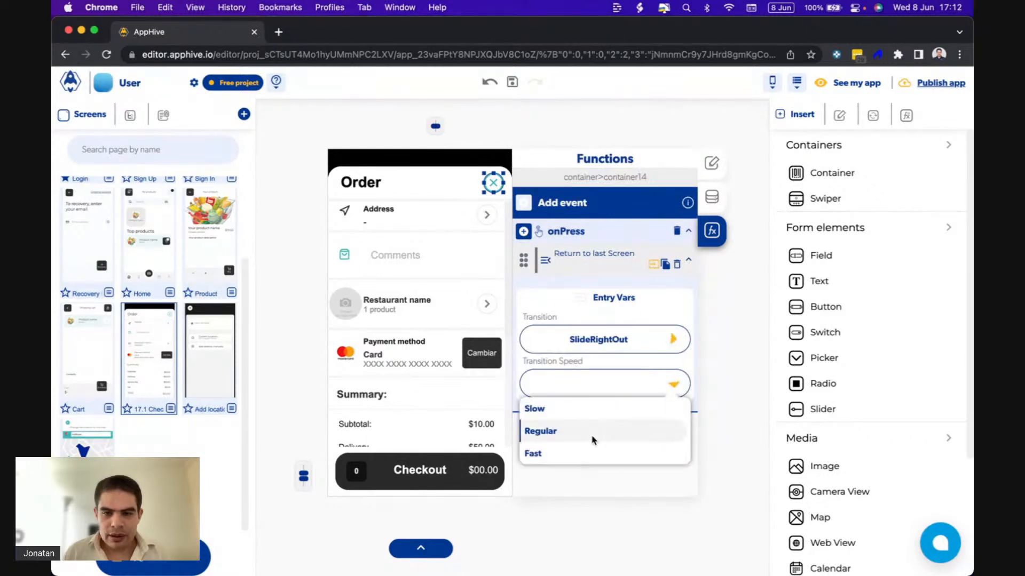
pyautogui.click(562, 453)
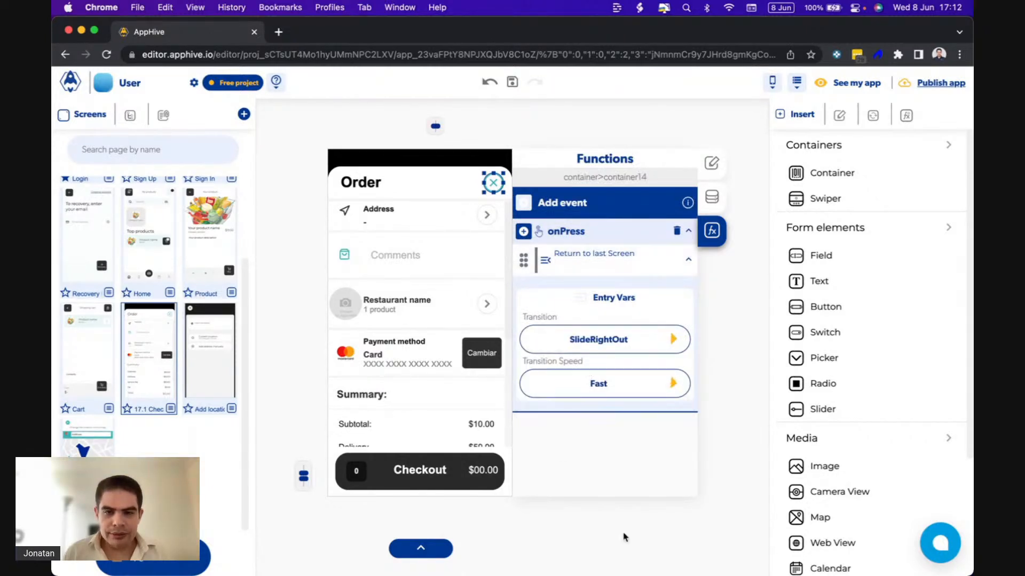
# Check the shopping cart in the QuickTime Player preview and examine the forEach iteration functions of the Cart's onLoad event.
pyautogui.click(667, 547)
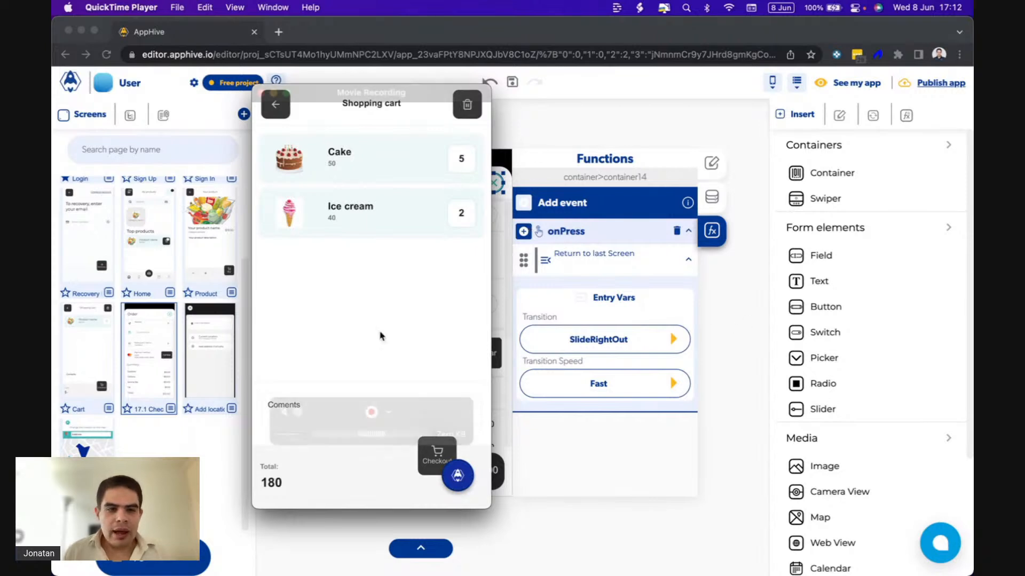
pyautogui.click(93, 359)
pyautogui.click(93, 359)
pyautogui.scroll(-15, 626, 387)
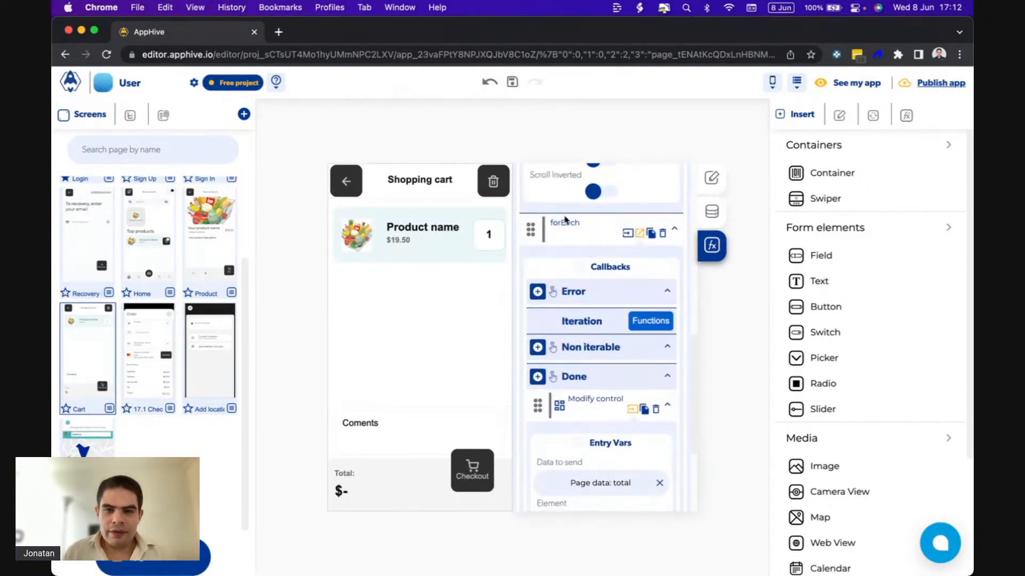
pyautogui.click(650, 321)
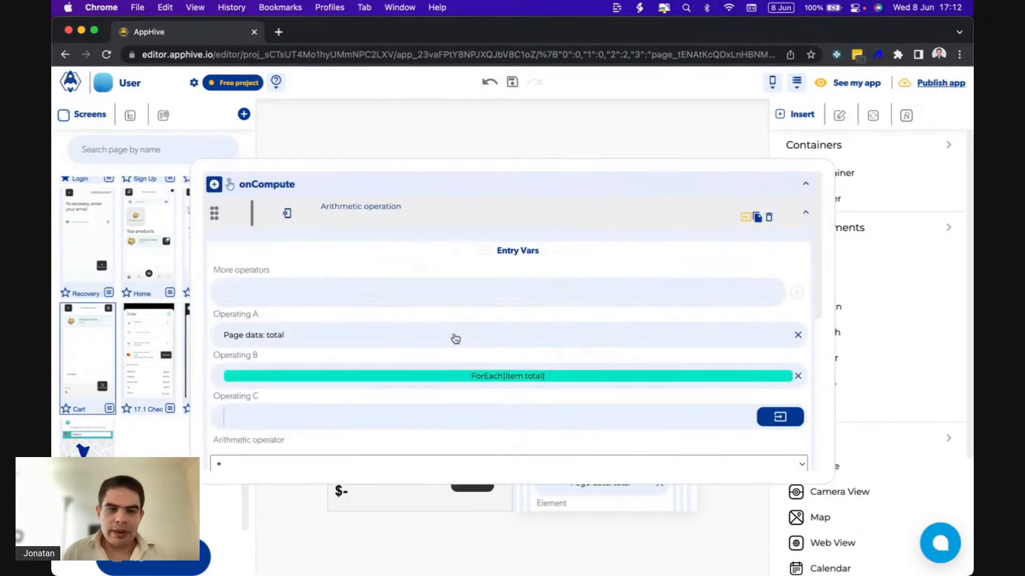
pyautogui.scroll(-3, 454, 338)
pyautogui.scroll(1, 455, 338)
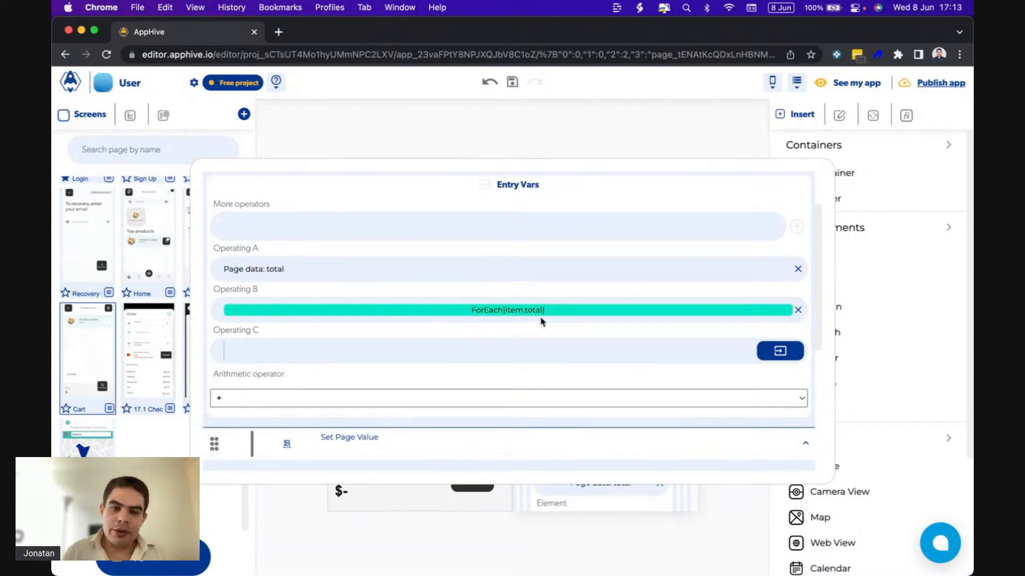
pyautogui.scroll(-5, 389, 395)
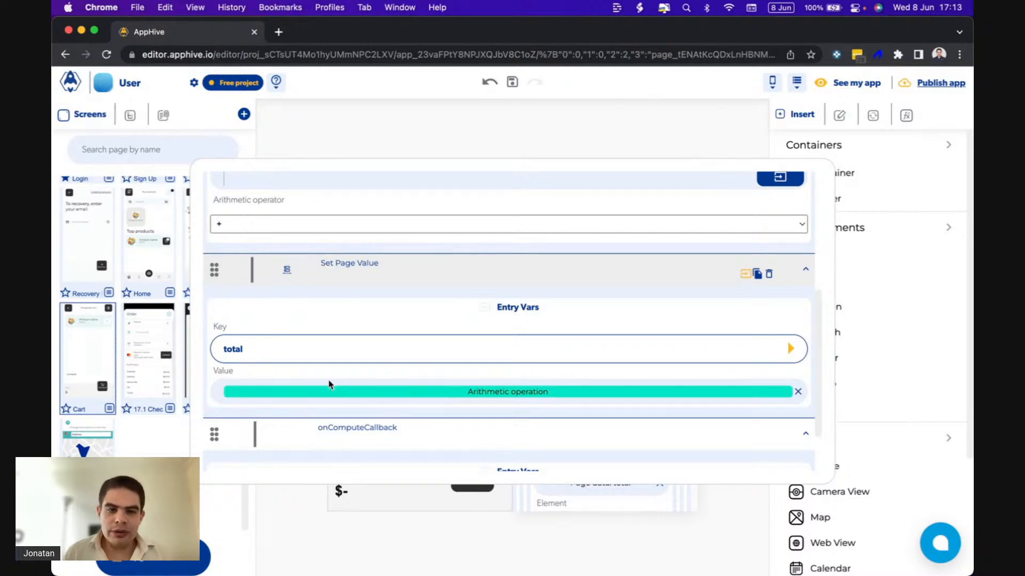
pyautogui.click(435, 532)
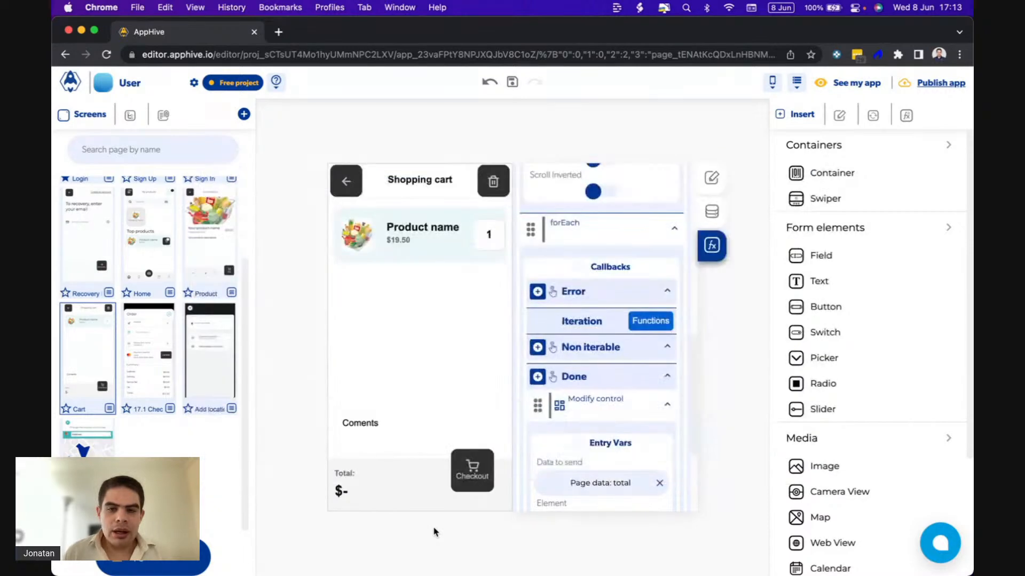
# Add a page input named "products_quantity" to the Cart screen.
pyautogui.click(713, 212)
pyautogui.scroll(3, 596, 243)
pyautogui.click(553, 264)
pyautogui.write('pro')
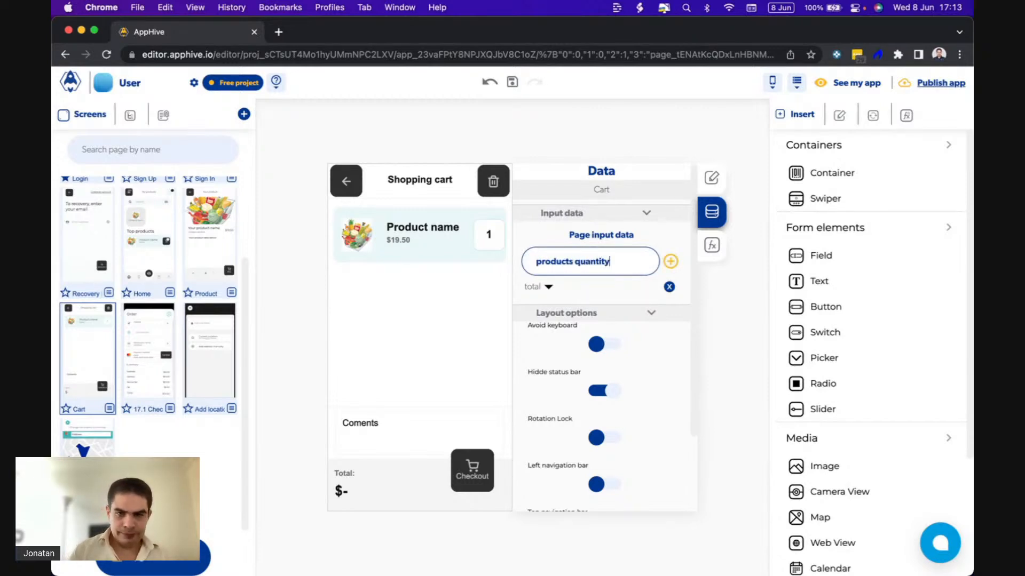
pyautogui.write('ducts quantity')
pyautogui.click(670, 262)
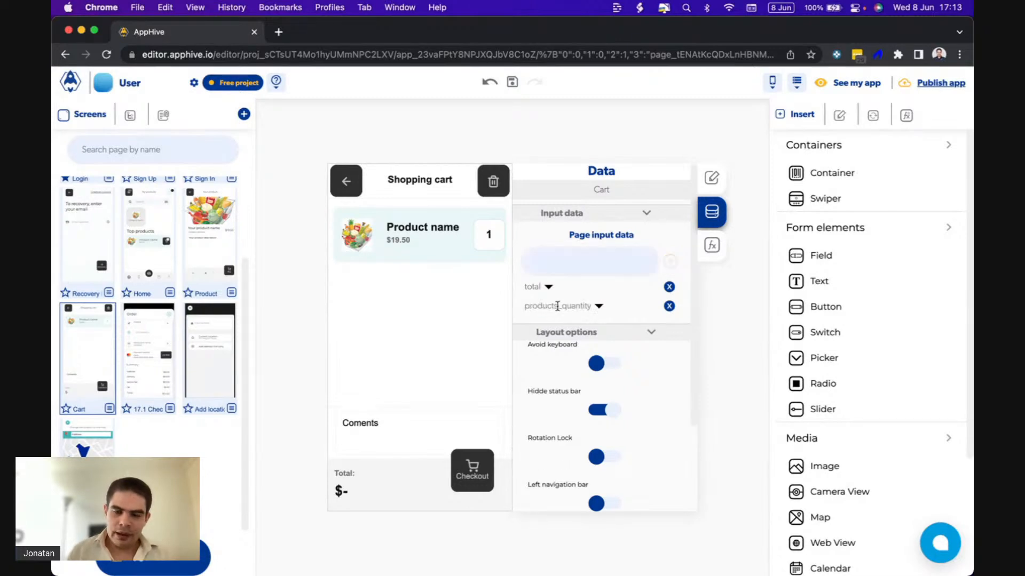
# Check the default value fields of the Cart's products_quantity and total page inputs.
pyautogui.click(598, 306)
pyautogui.write('10')
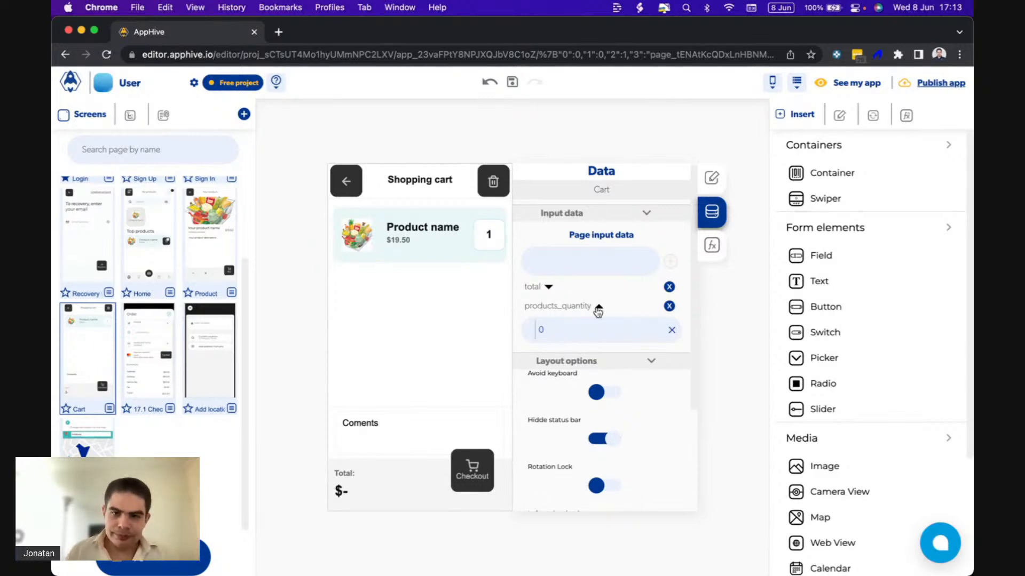
pyautogui.click(598, 307)
pyautogui.click(548, 288)
pyautogui.click(548, 288)
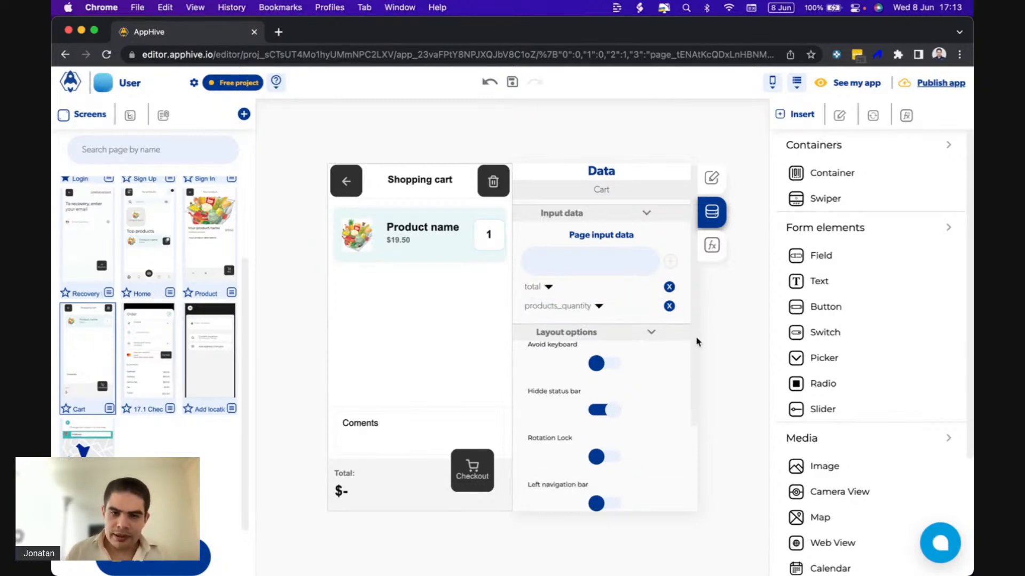
# Open the forEach iteration functions of the Cart's onLoad event and collapse the onComputeCallback function.
pyautogui.click(711, 249)
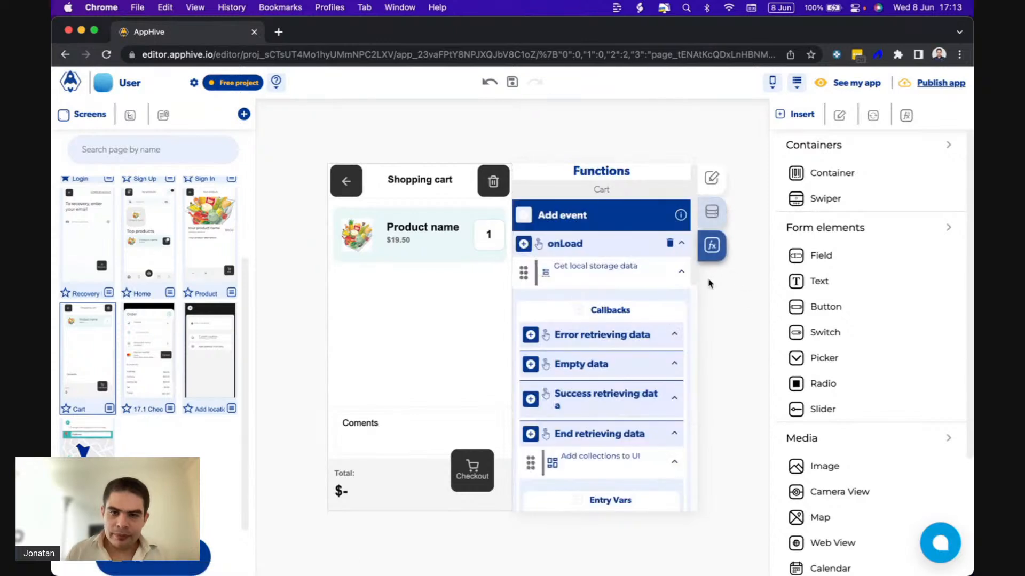
pyautogui.scroll(-6, 572, 471)
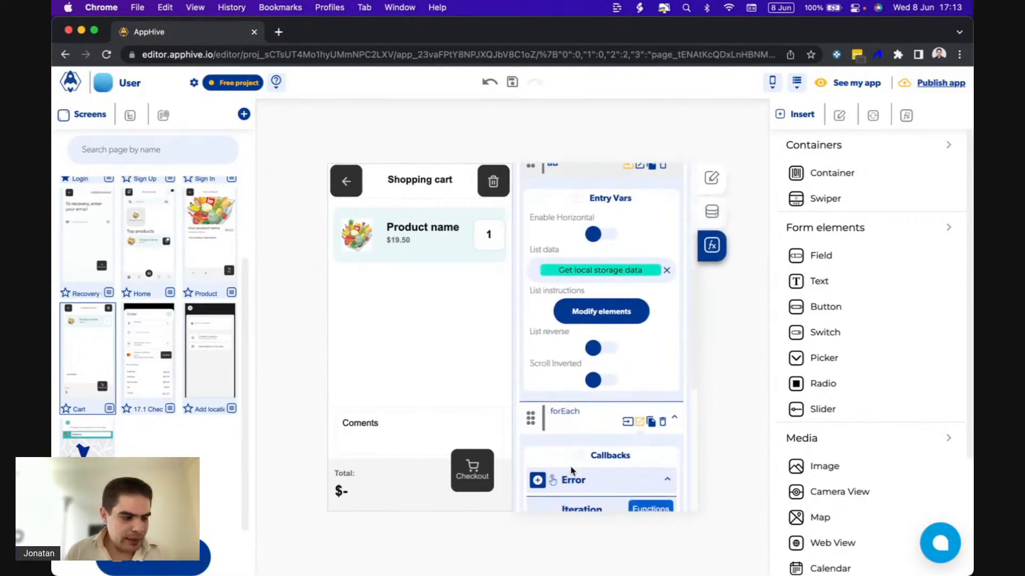
pyautogui.scroll(-5, 572, 471)
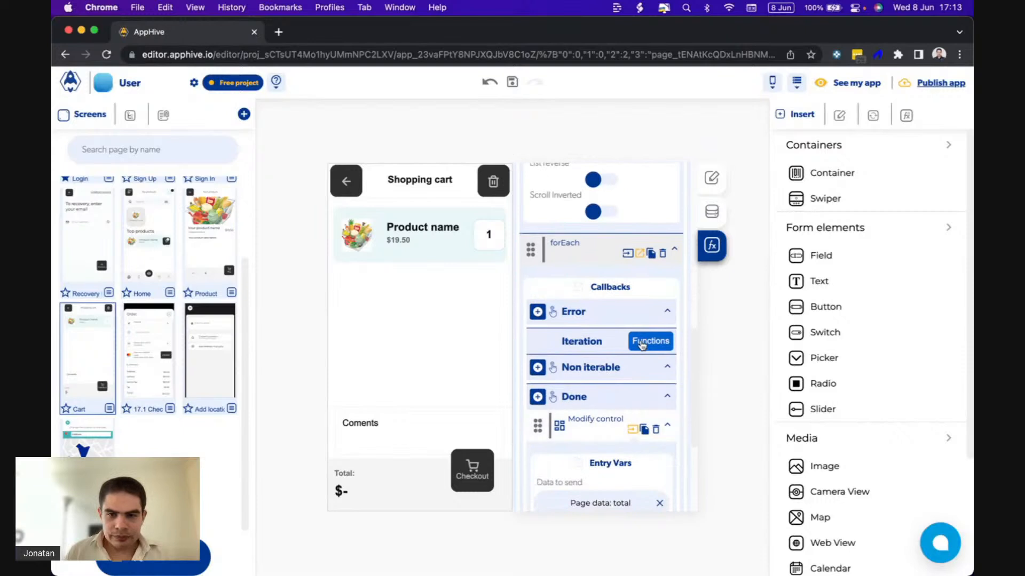
pyautogui.click(642, 345)
pyautogui.scroll(-3, 515, 393)
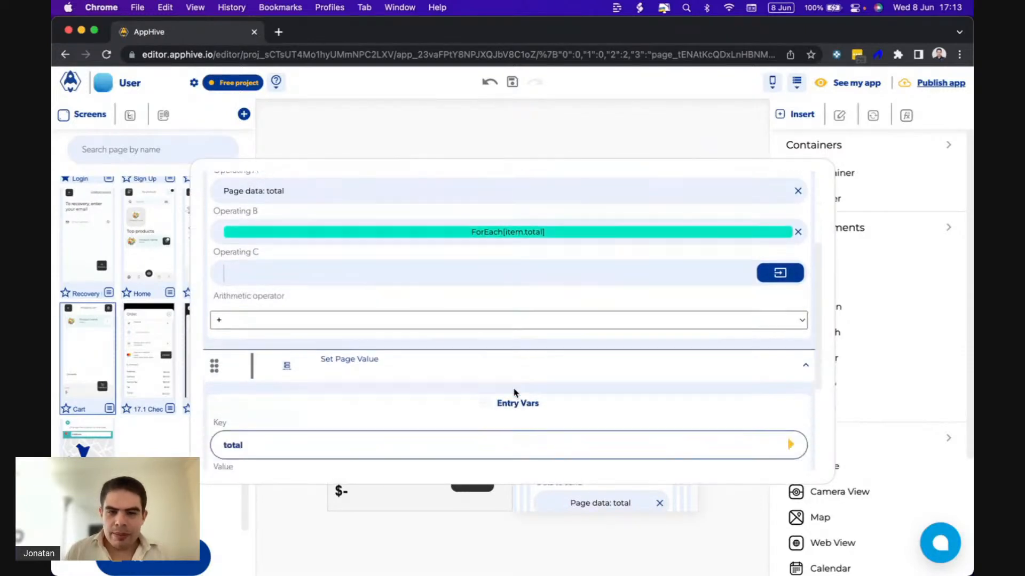
pyautogui.scroll(-4, 515, 393)
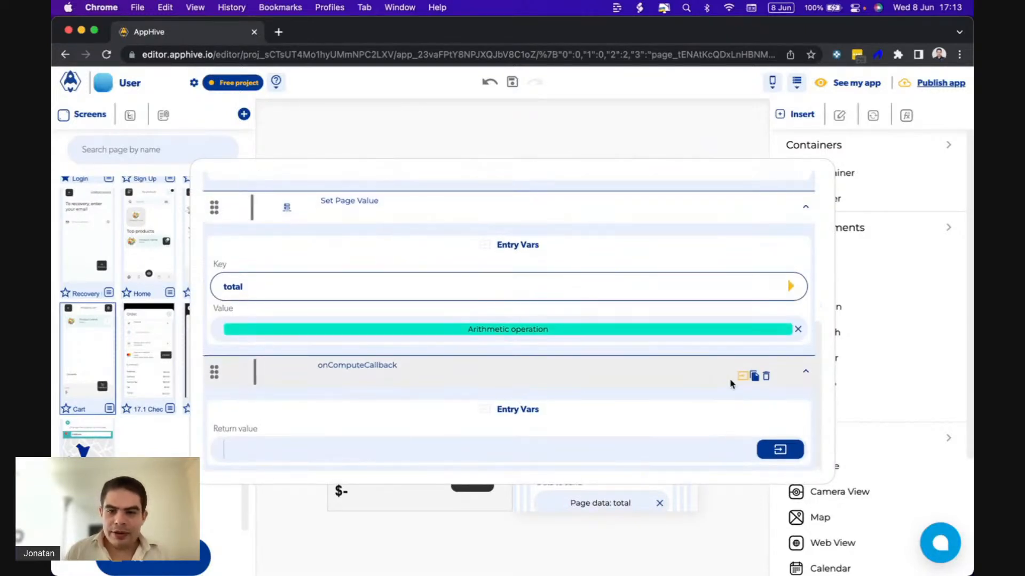
pyautogui.click(739, 380)
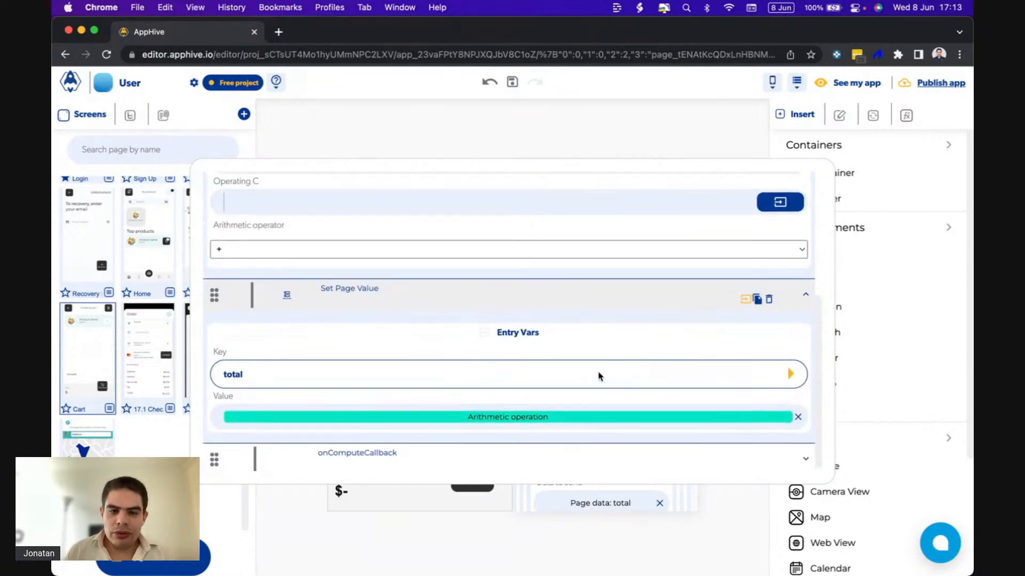
# Duplicate the Arithmetic operation that computes the total by copying it and pasting the copy into the onCompute event.
pyautogui.scroll(3, 598, 376)
pyautogui.scroll(-3, 598, 376)
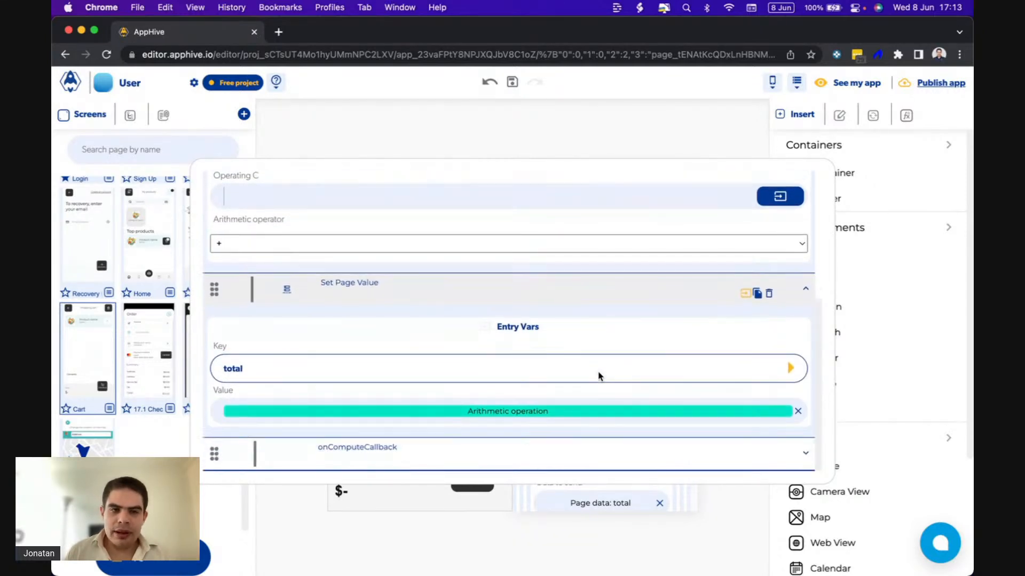
pyautogui.scroll(4, 599, 376)
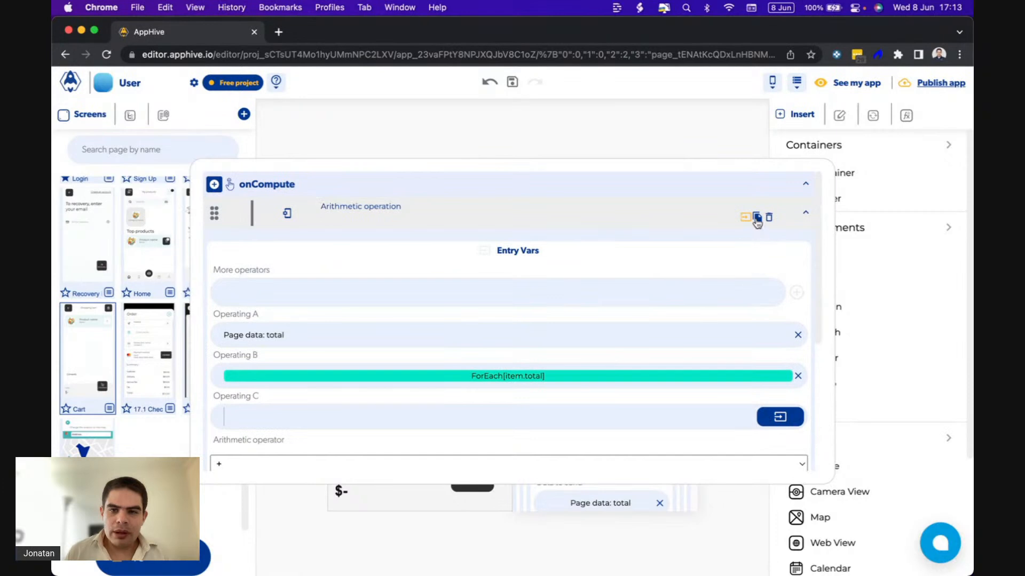
pyautogui.click(757, 220)
pyautogui.scroll(-5, 410, 338)
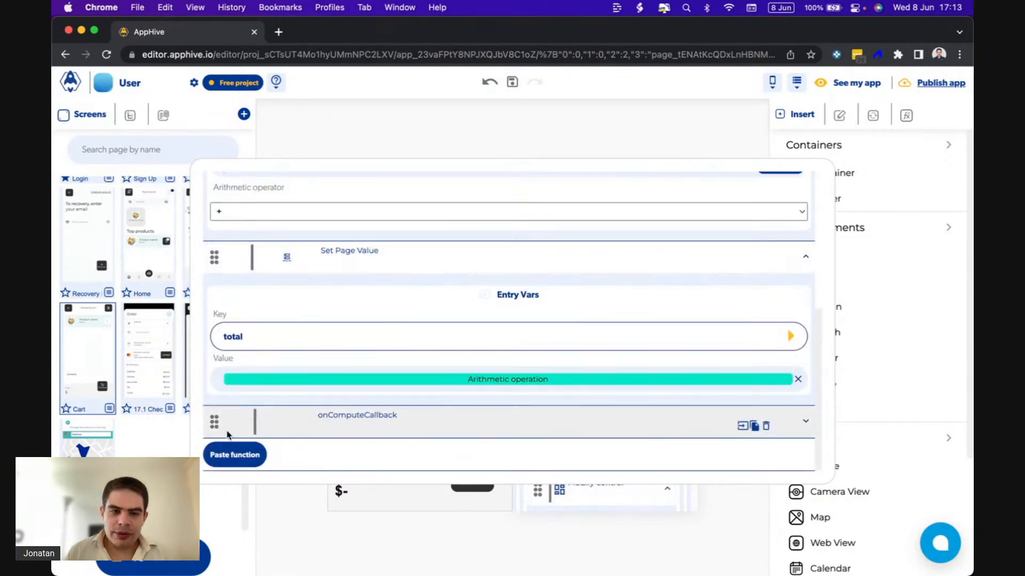
pyautogui.click(231, 451)
pyautogui.scroll(-5, 231, 449)
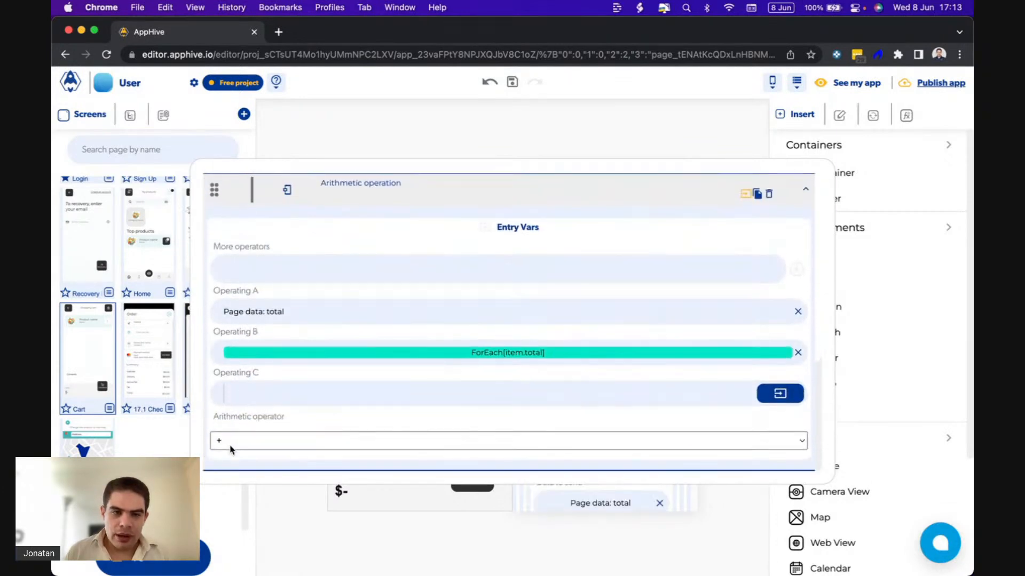
# Set Operating A of the copied Arithmetic operation to the page data products_quantity.
pyautogui.click(389, 311)
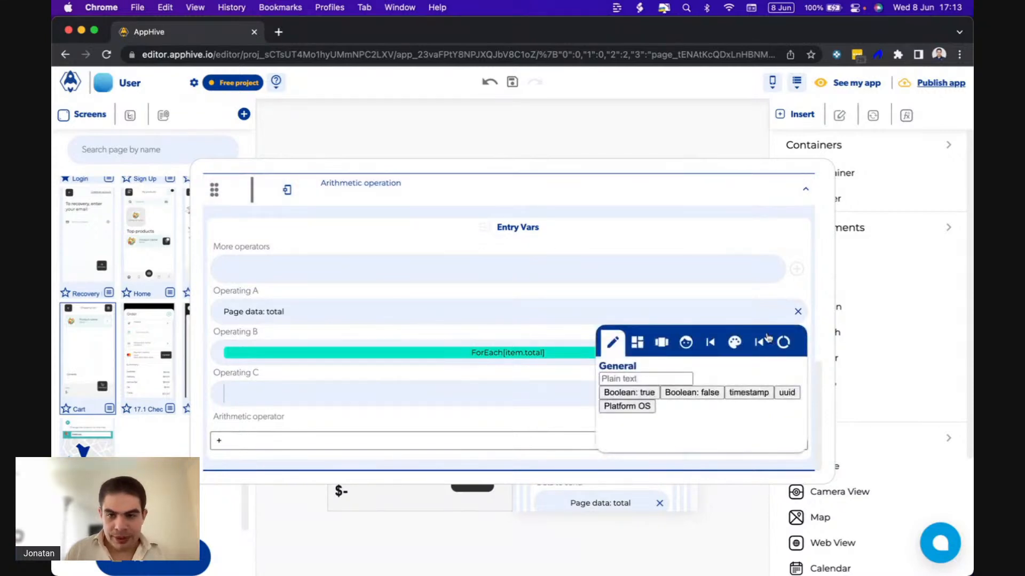
pyautogui.click(787, 342)
pyautogui.click(694, 415)
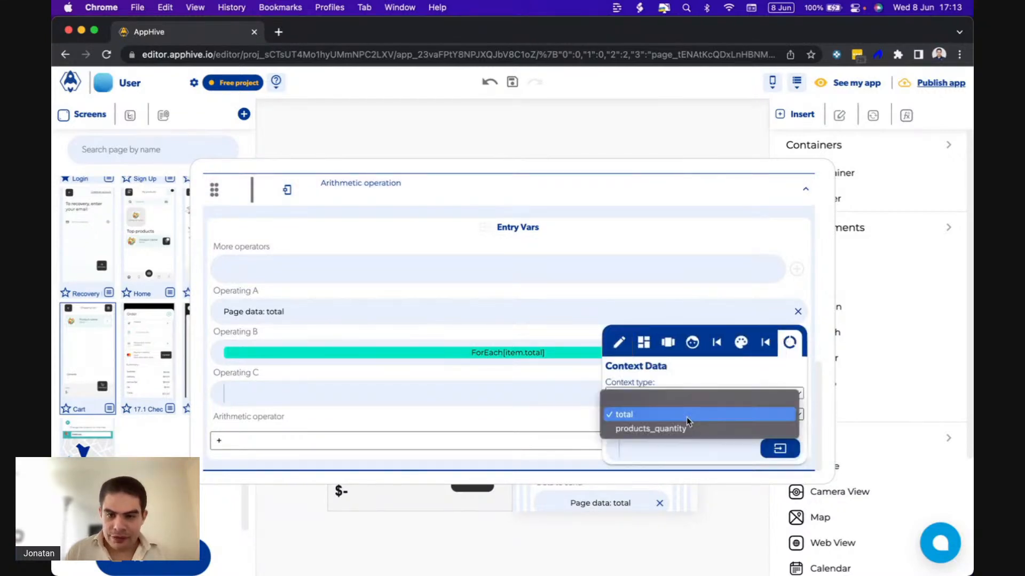
pyautogui.click(679, 429)
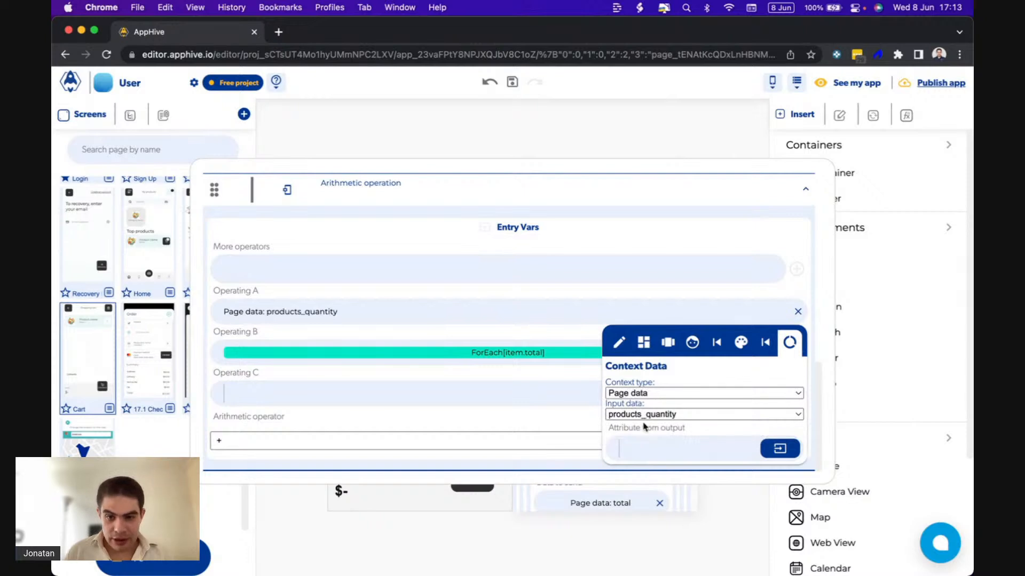
pyautogui.click(555, 350)
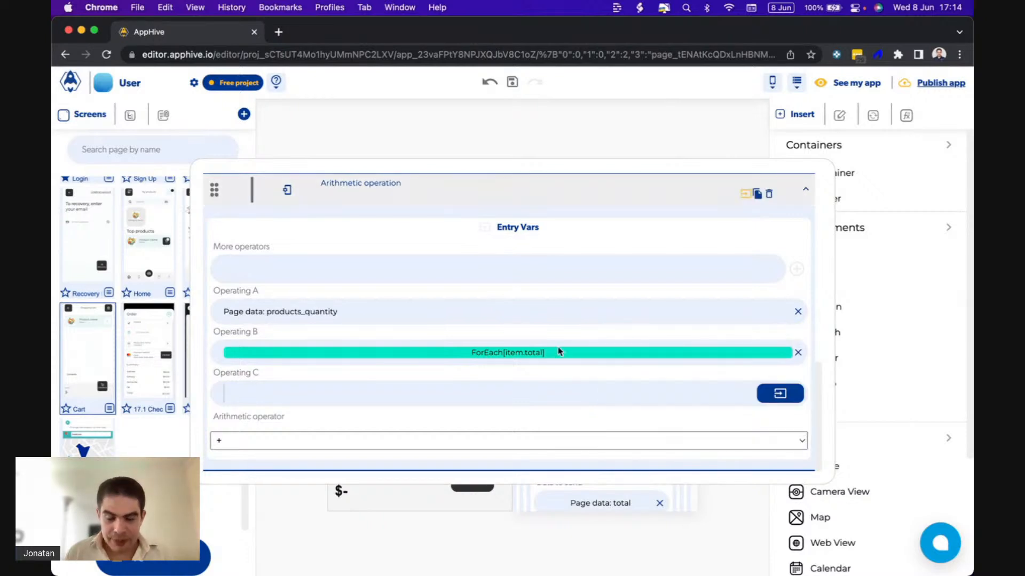
# Change Operating B of the copied operation to the ForEach output attribute item.quantity and move the operation above onComputeCallback.
pyautogui.click(563, 354)
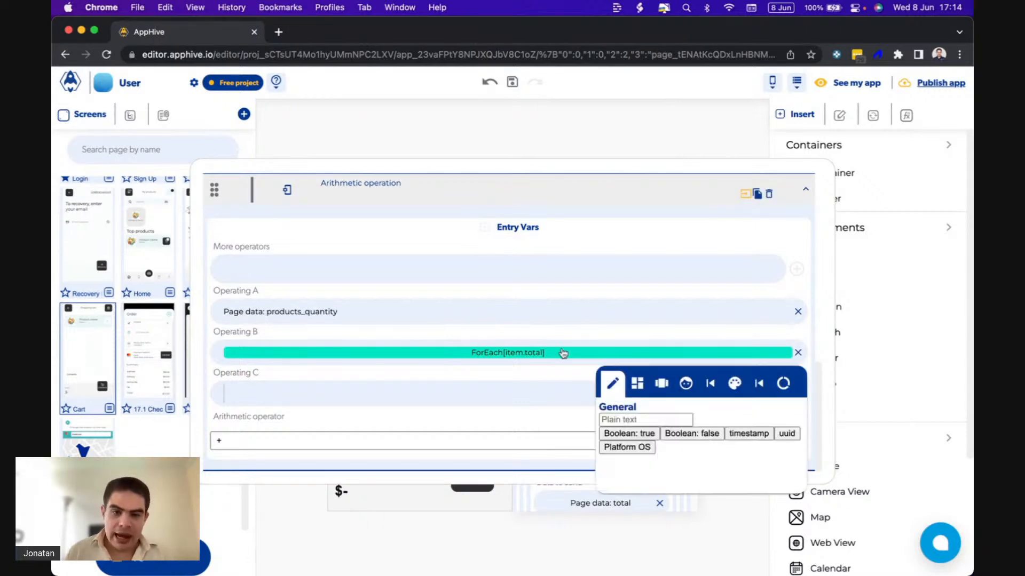
pyautogui.click(761, 386)
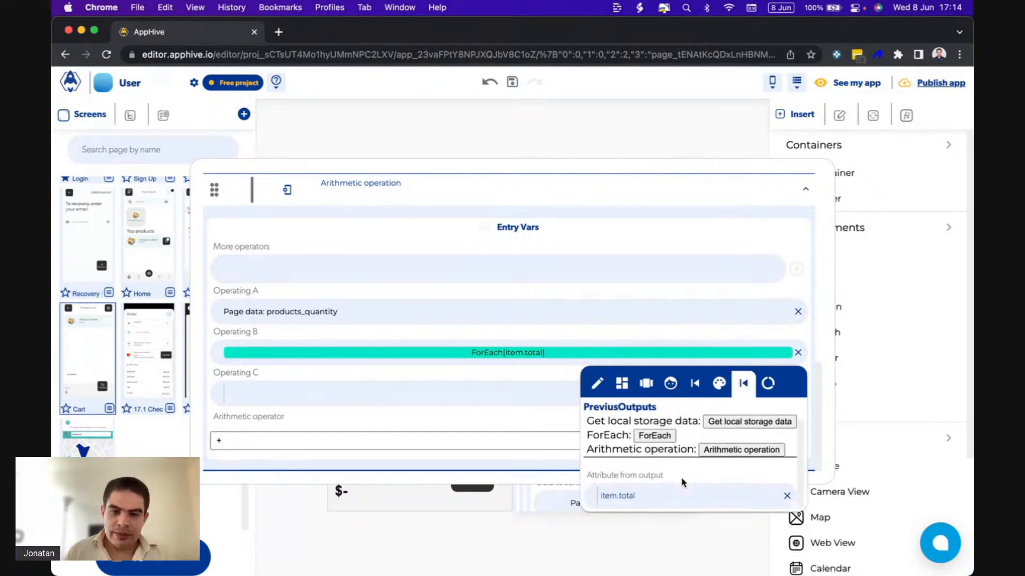
pyautogui.tripleClick(629, 494)
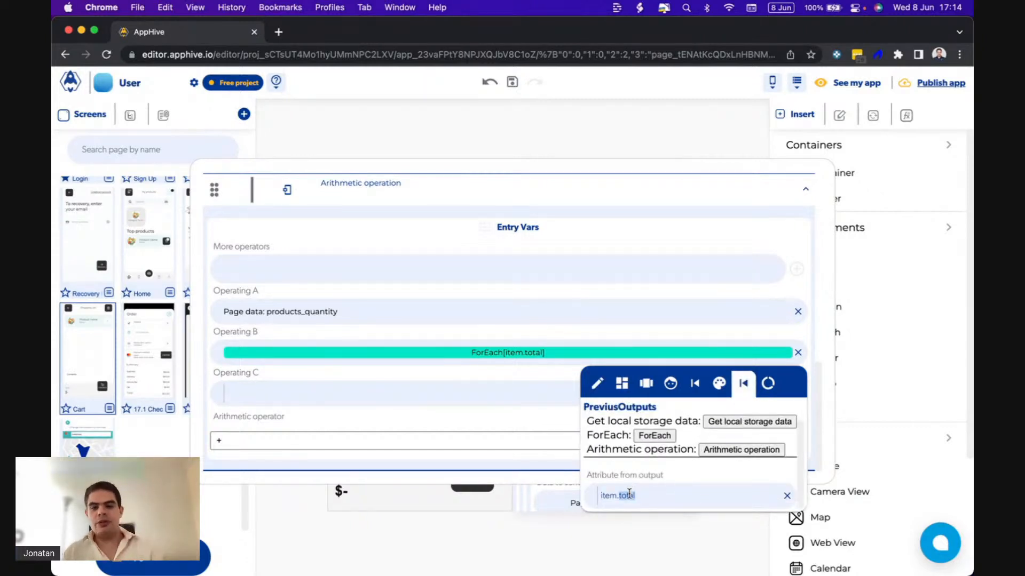
pyautogui.doubleClick(629, 493)
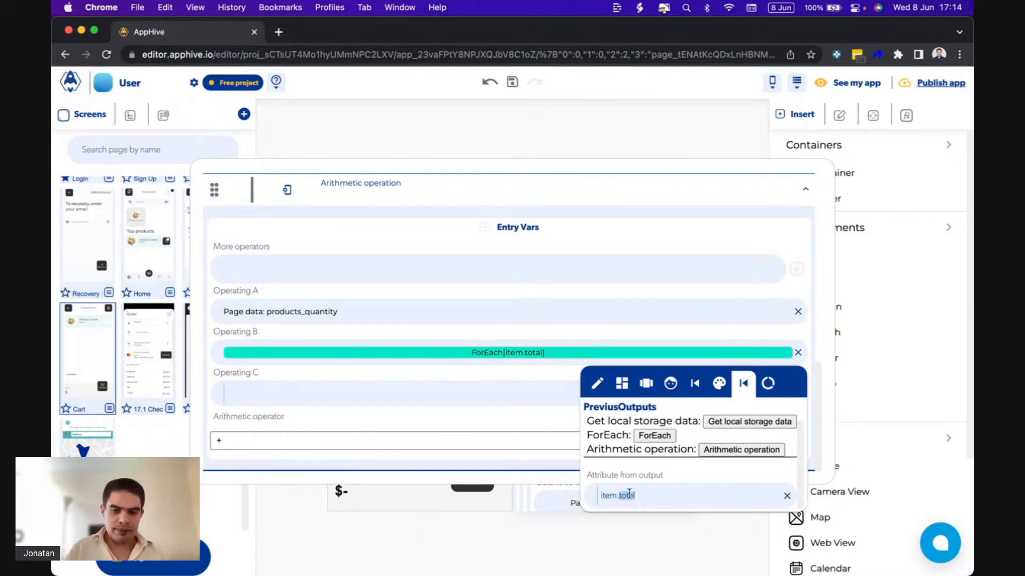
pyautogui.write('quantity')
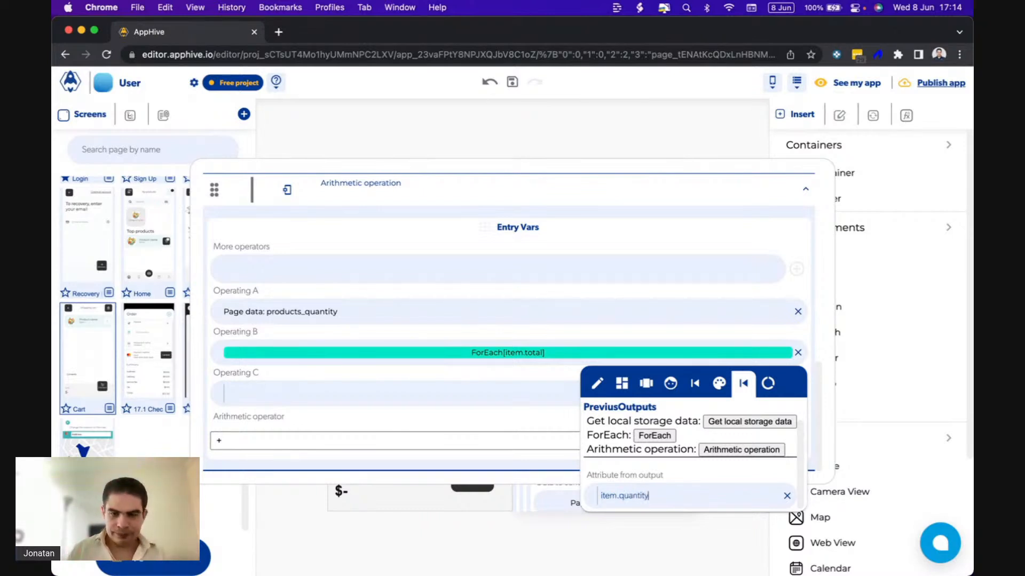
pyautogui.click(497, 360)
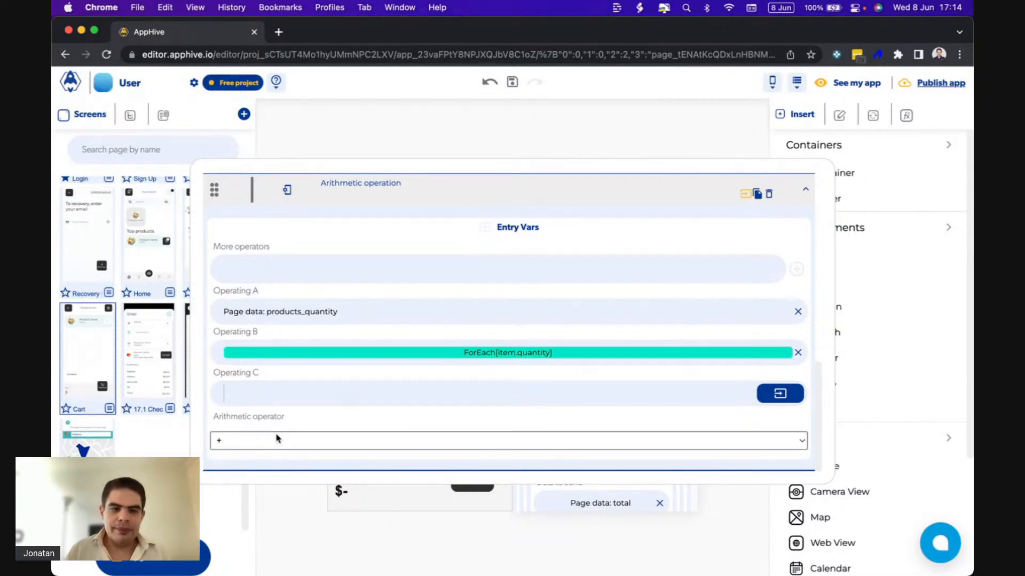
pyautogui.scroll(5, 277, 439)
pyautogui.moveTo(215, 355); pyautogui.dragTo(220, 315)
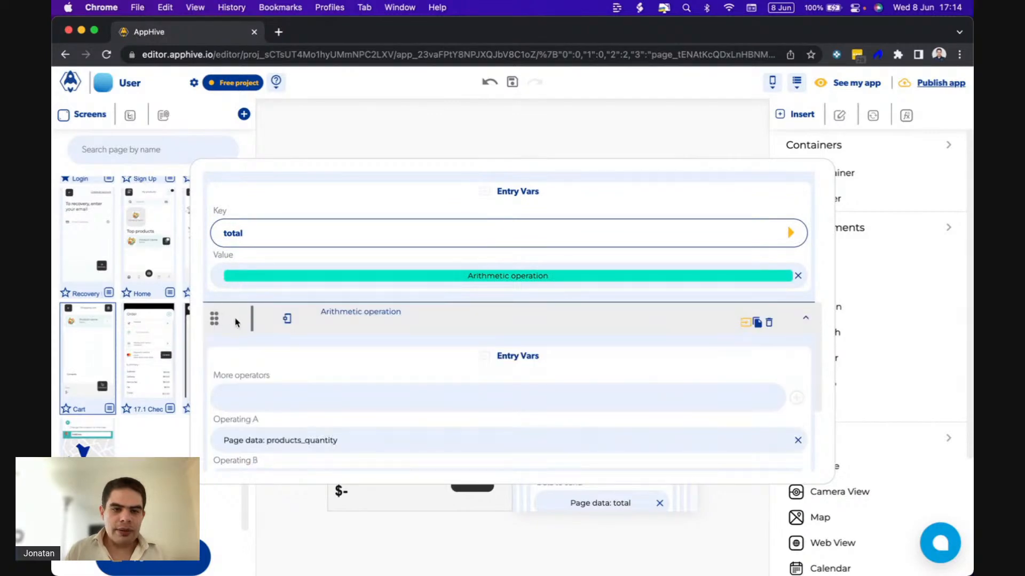
# Add a Set Page Value function to onCompute and place it between the copied Arithmetic operation and onComputeCallback.
pyautogui.scroll(-5, 250, 346)
pyautogui.scroll(10, 282, 386)
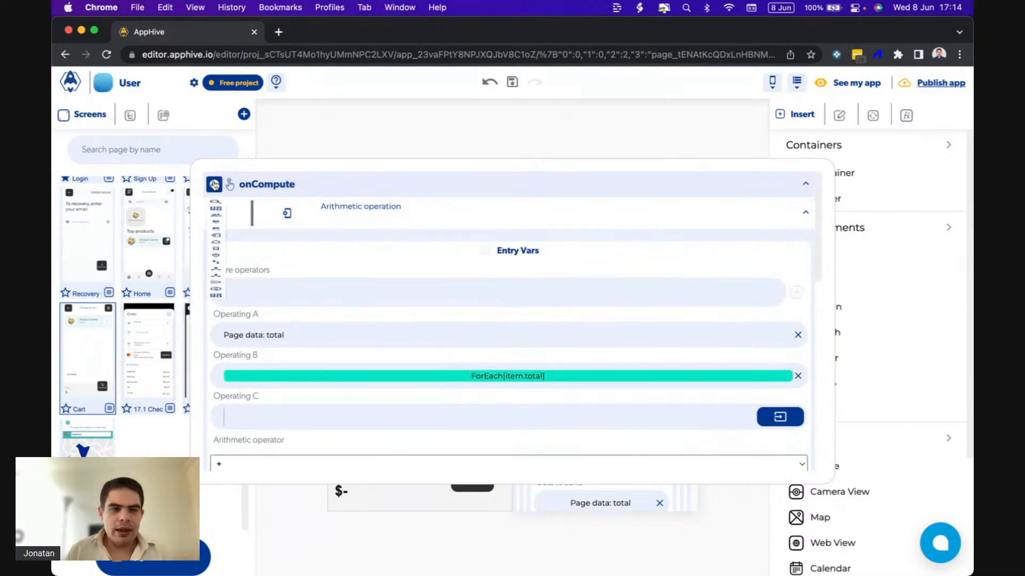
pyautogui.moveTo(216, 296)
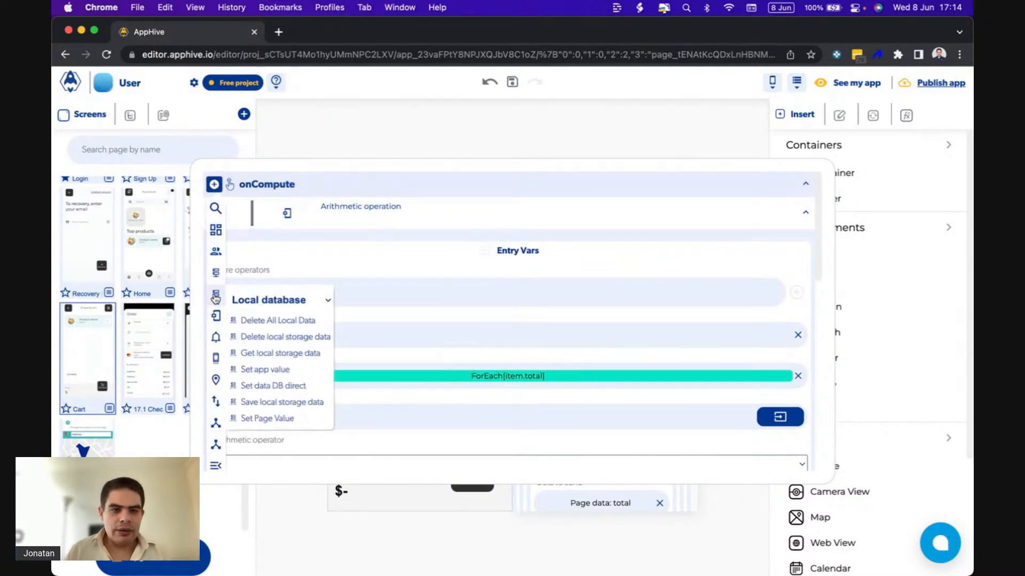
pyautogui.click(261, 417)
pyautogui.moveTo(214, 372); pyautogui.dragTo(216, 320)
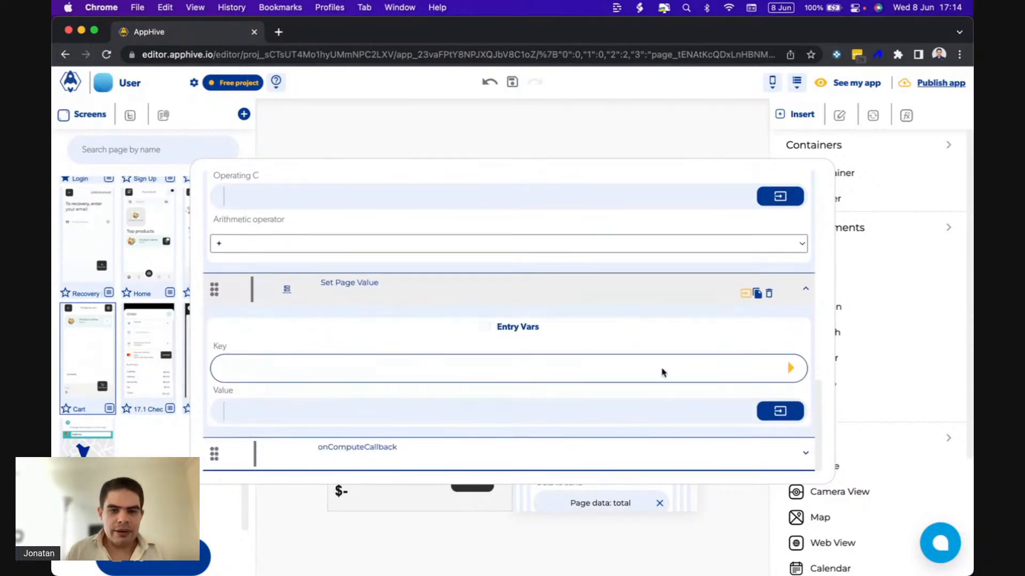
# Set the new Set Page Value's key to products_quantity and its value to the second Arithmetic operation's output.
pyautogui.click(789, 368)
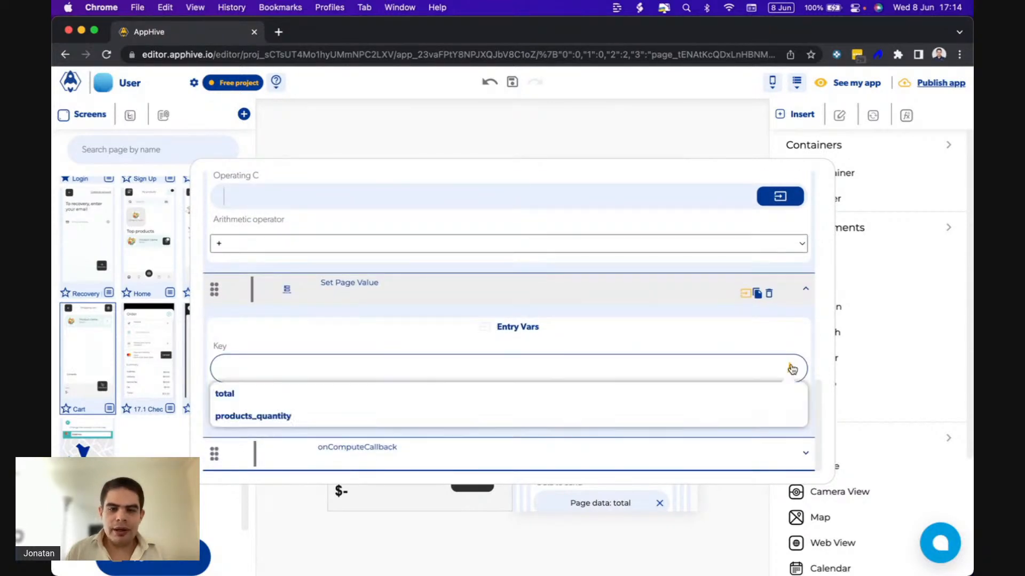
pyautogui.click(542, 412)
pyautogui.click(779, 412)
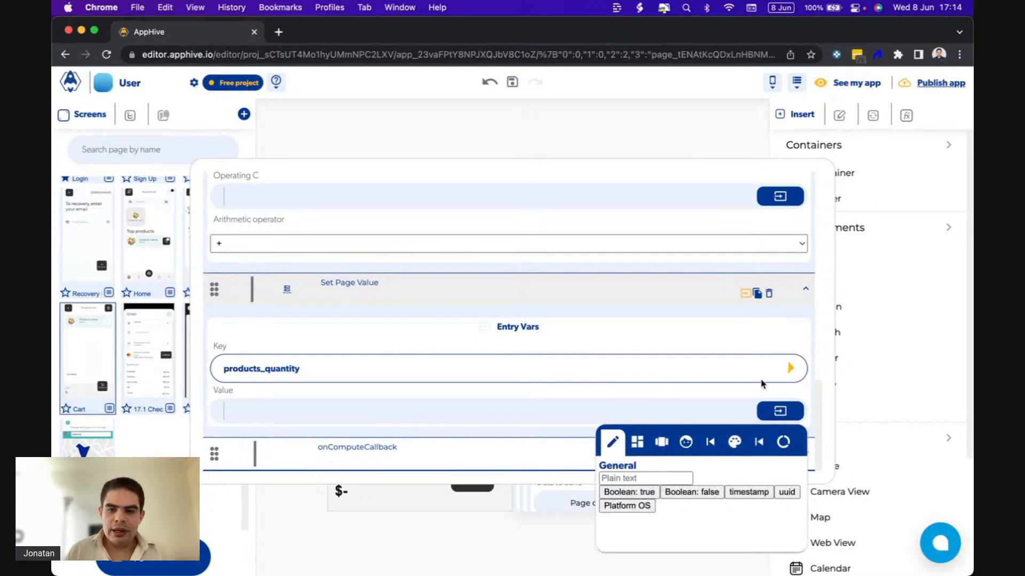
pyautogui.click(759, 441)
pyautogui.click(743, 531)
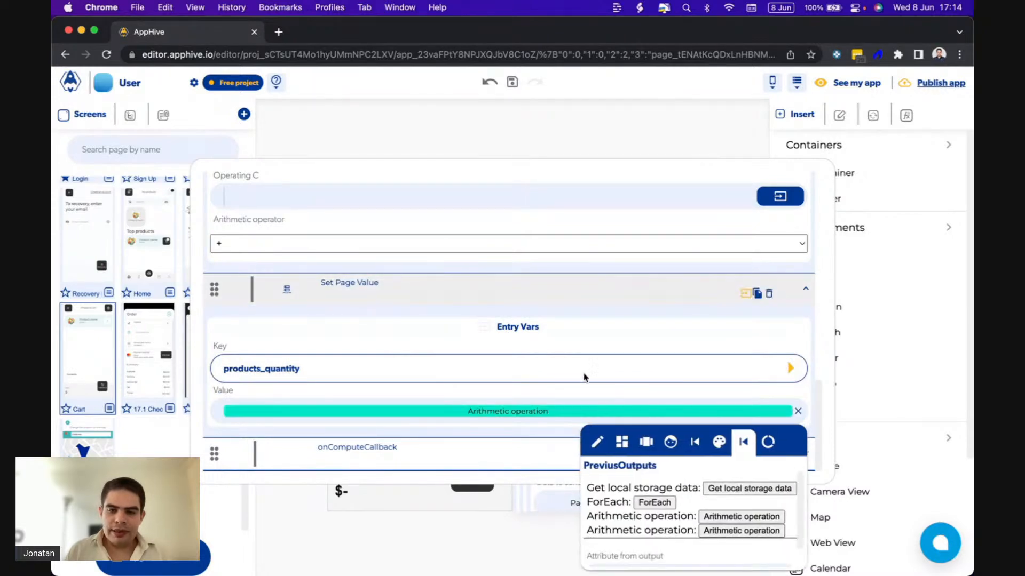
# Label the first Arithmetic operation, which adds item.total to the total, as "Subtotal".
pyautogui.scroll(8, 546, 386)
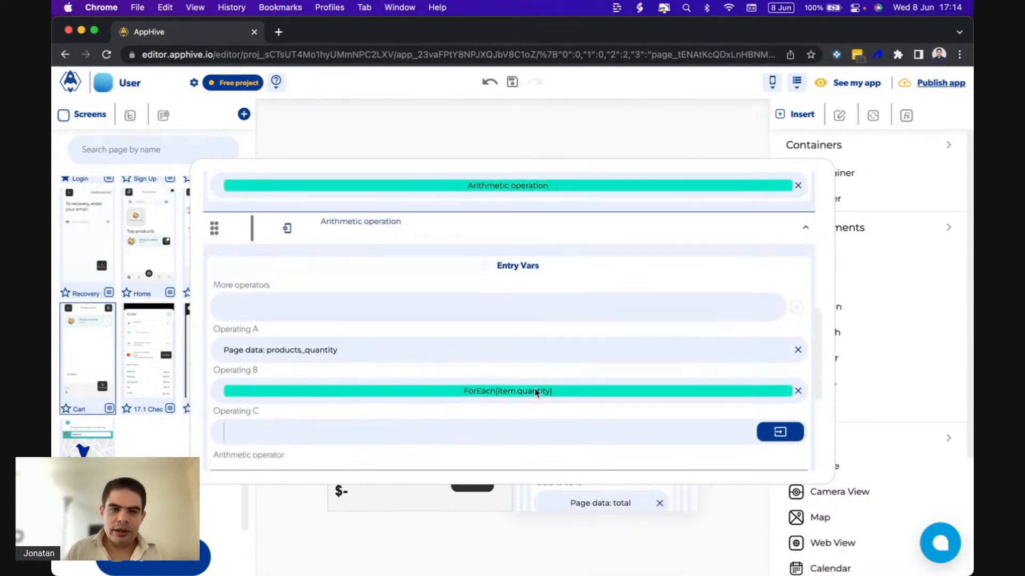
pyautogui.scroll(-4, 535, 393)
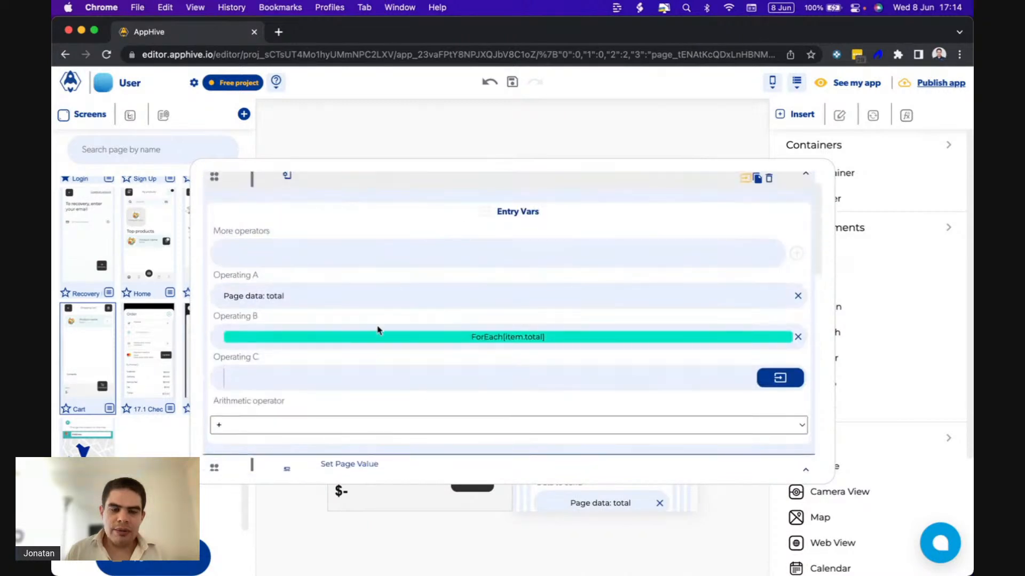
pyautogui.scroll(1, 366, 323)
pyautogui.click(411, 214)
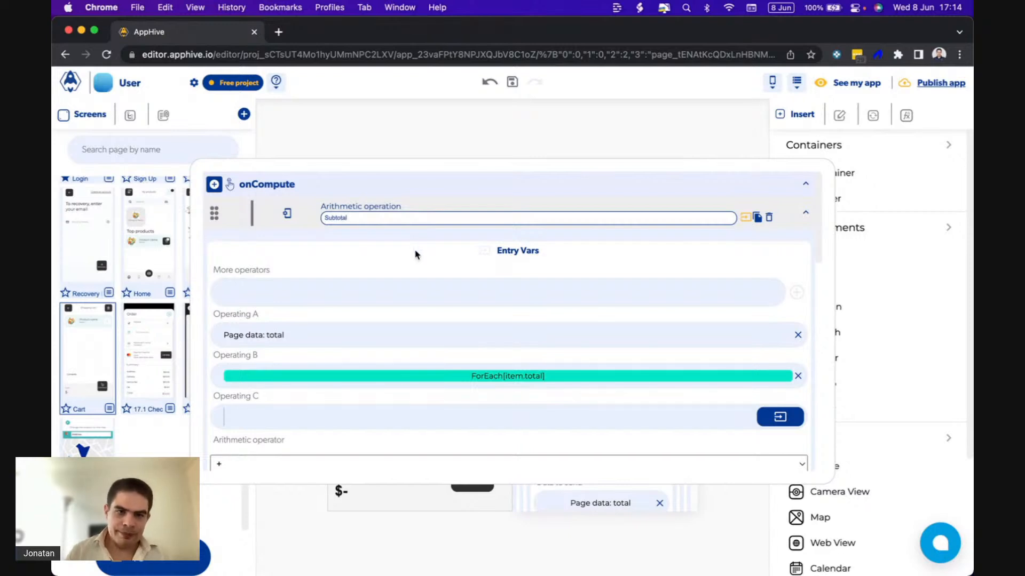
# Label the second Arithmetic operation, which adds item.quantity to products_quantity, as "quantity".
pyautogui.scroll(-7, 415, 254)
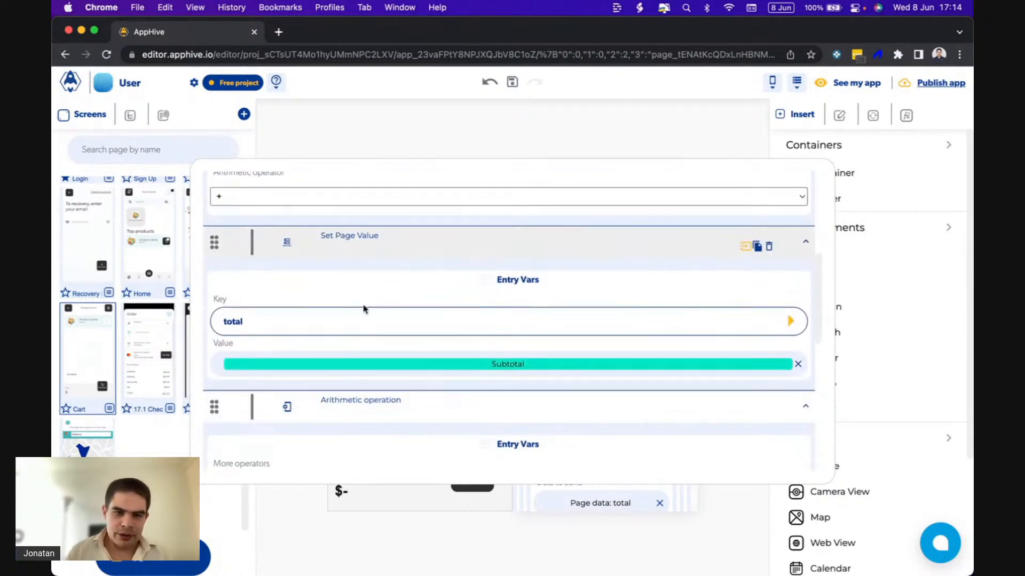
pyautogui.scroll(-5, 438, 356)
pyautogui.click(406, 205)
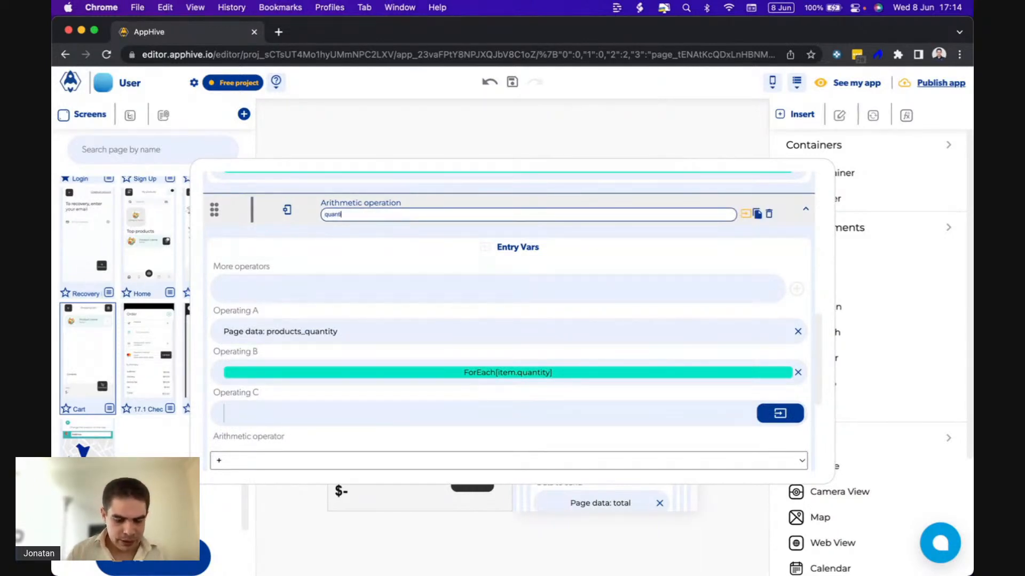
pyautogui.click(395, 231)
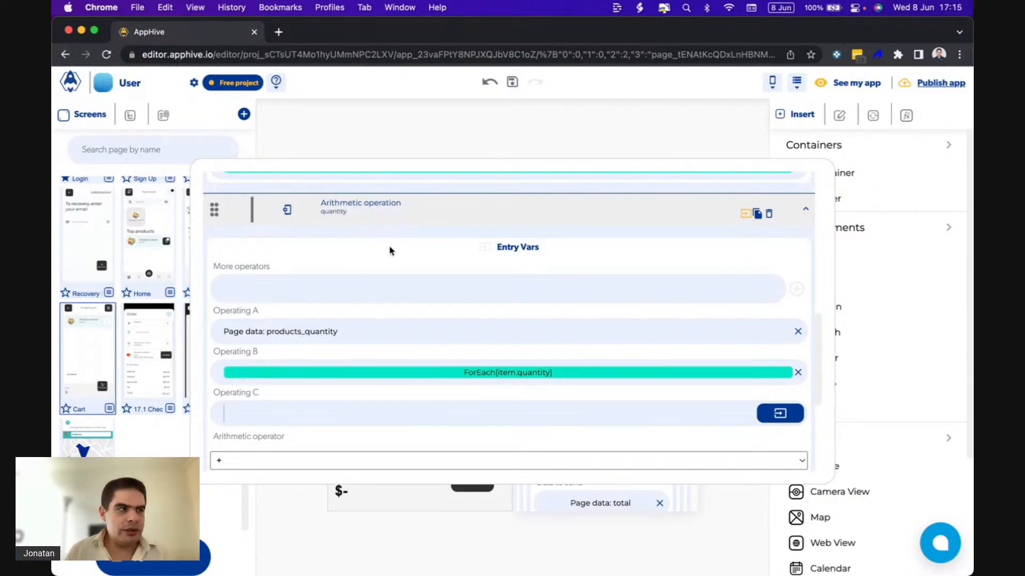
# Review the values assigned in both Set Page Value functions and the order of the onCompute functions, and close the iteration functions.
pyautogui.scroll(-4, 390, 251)
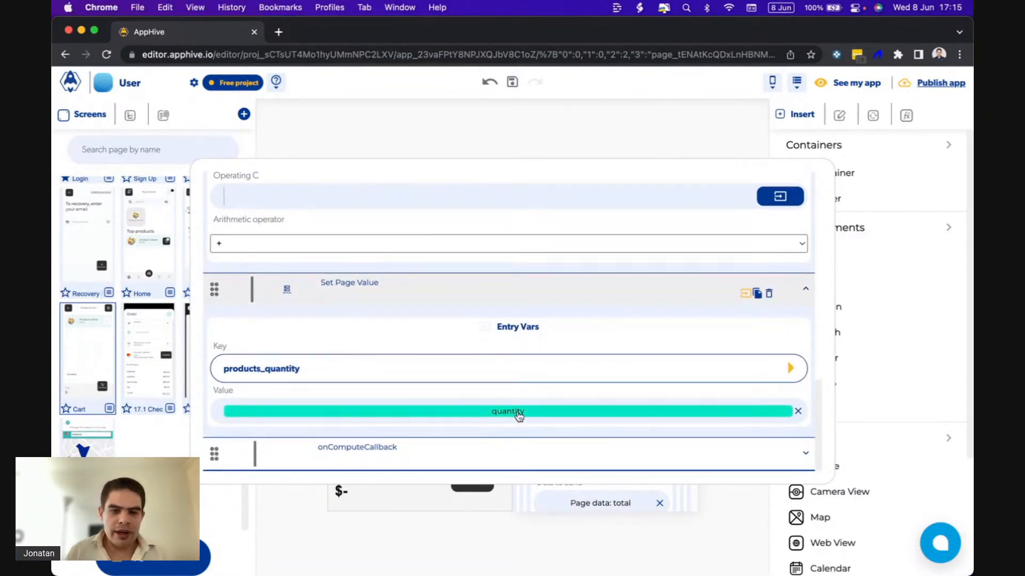
pyautogui.scroll(5, 306, 369)
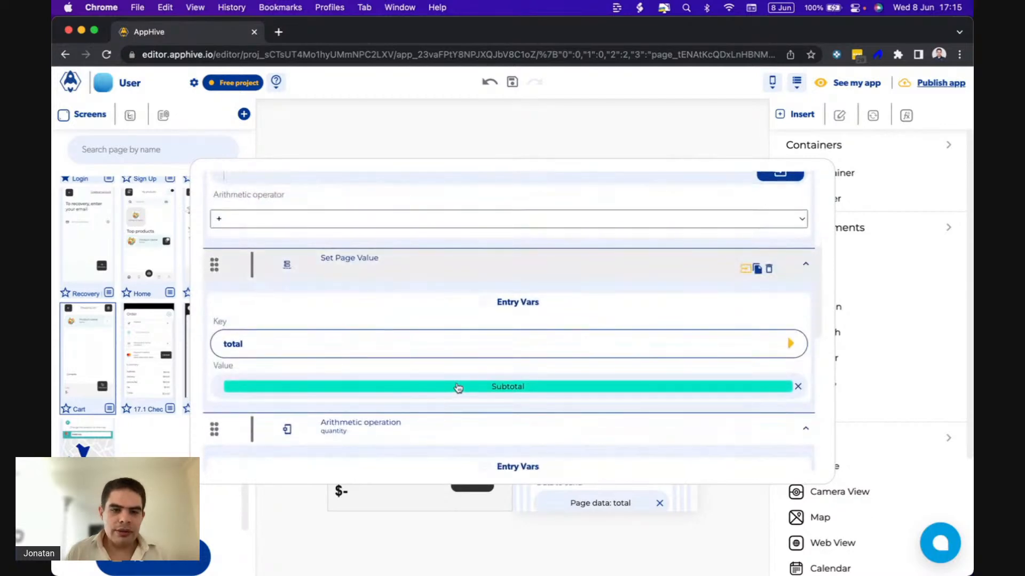
pyautogui.scroll(4, 456, 388)
pyautogui.scroll(-2, 455, 389)
pyautogui.scroll(-3, 355, 409)
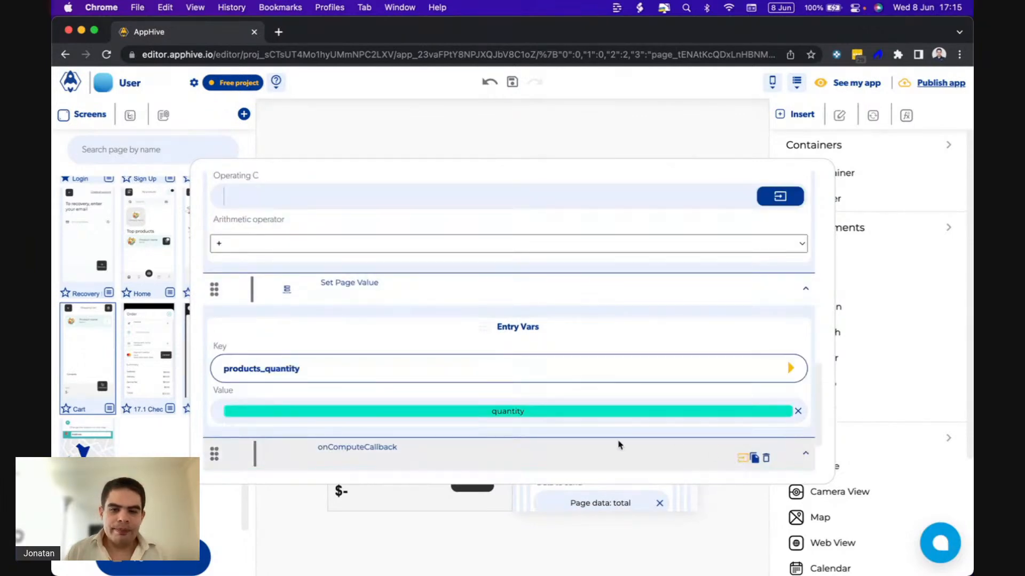
pyautogui.scroll(-2, 618, 444)
pyautogui.scroll(6, 617, 443)
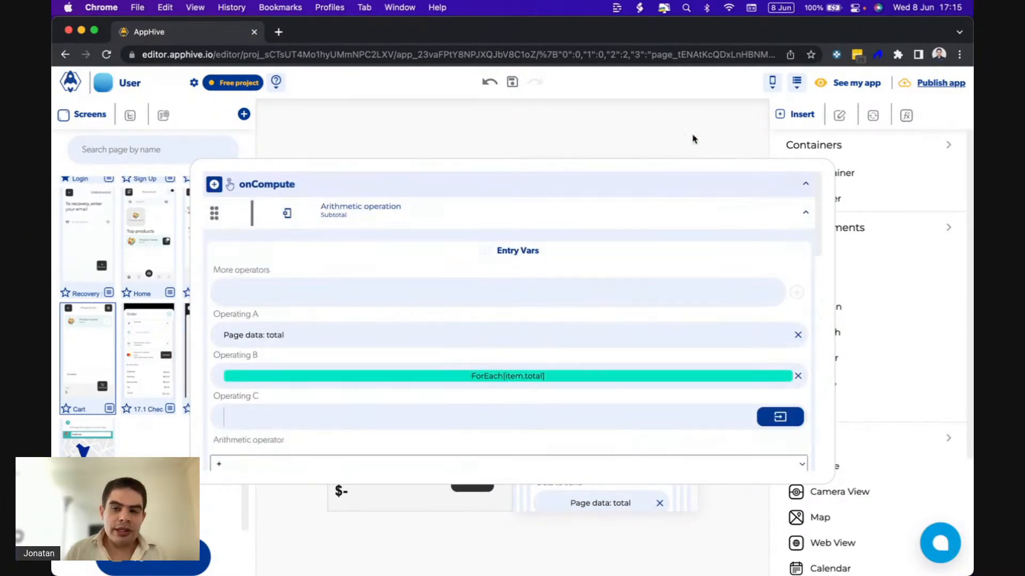
pyautogui.click(656, 126)
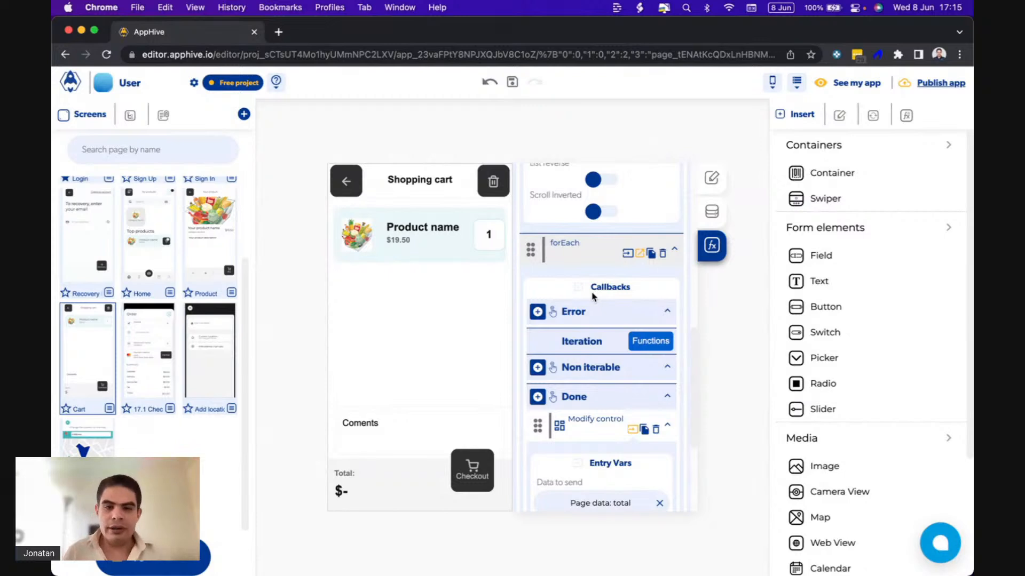
# In the Checkout container's Push Screen function, set products_quantity to the page data products_quantity.
pyautogui.scroll(-3, 592, 296)
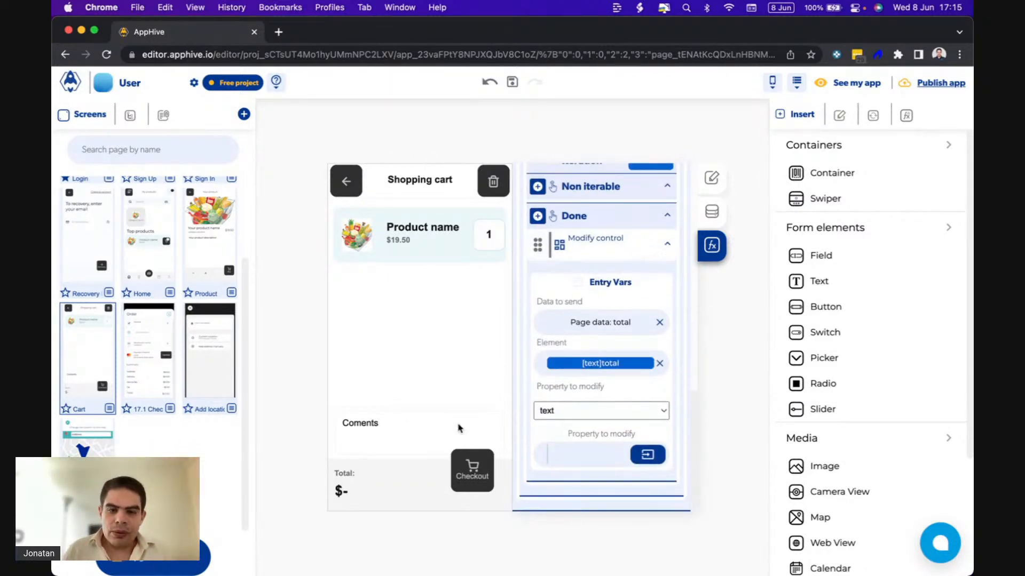
pyautogui.click(455, 453)
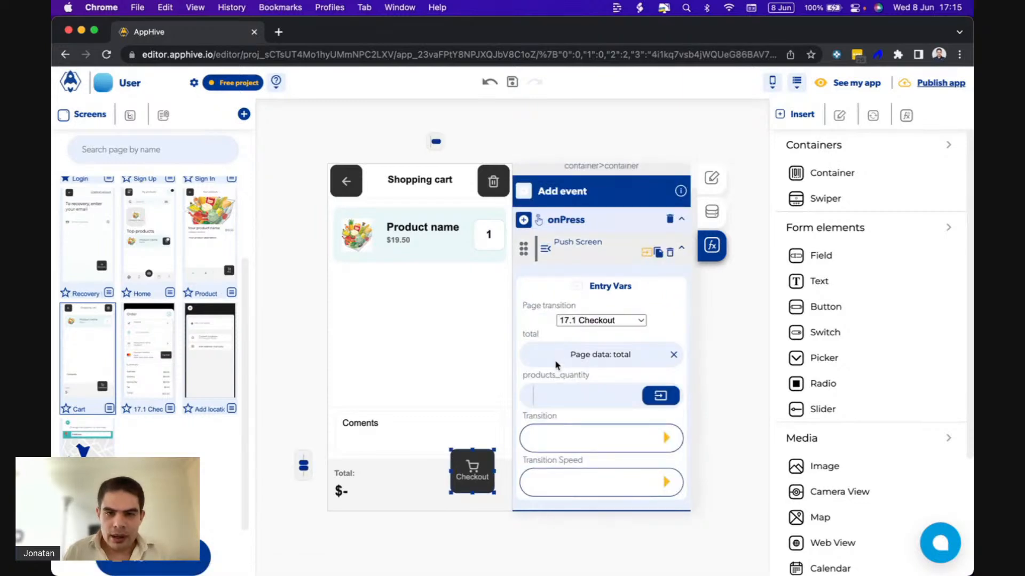
pyautogui.click(663, 398)
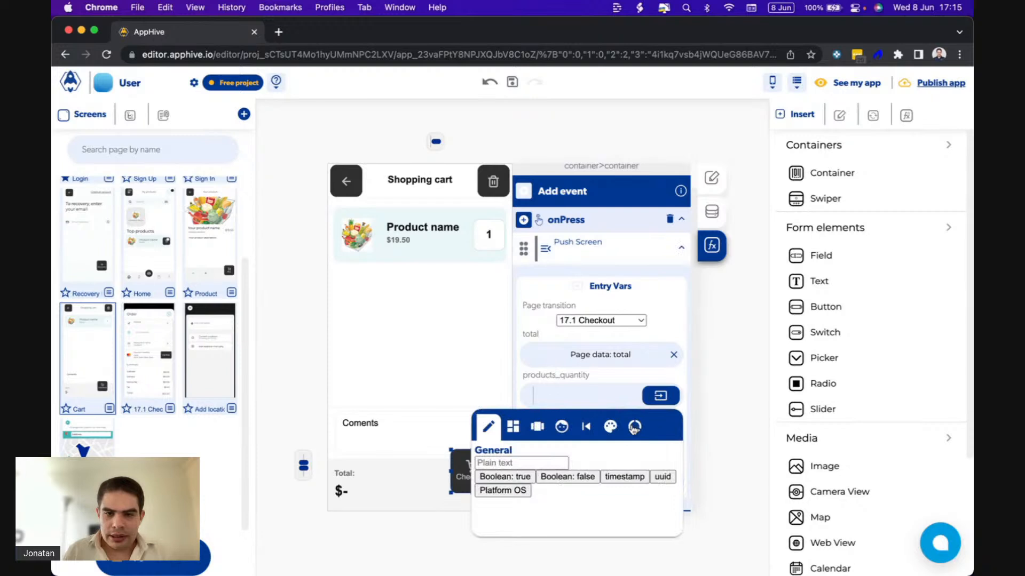
pyautogui.click(630, 429)
pyautogui.click(595, 476)
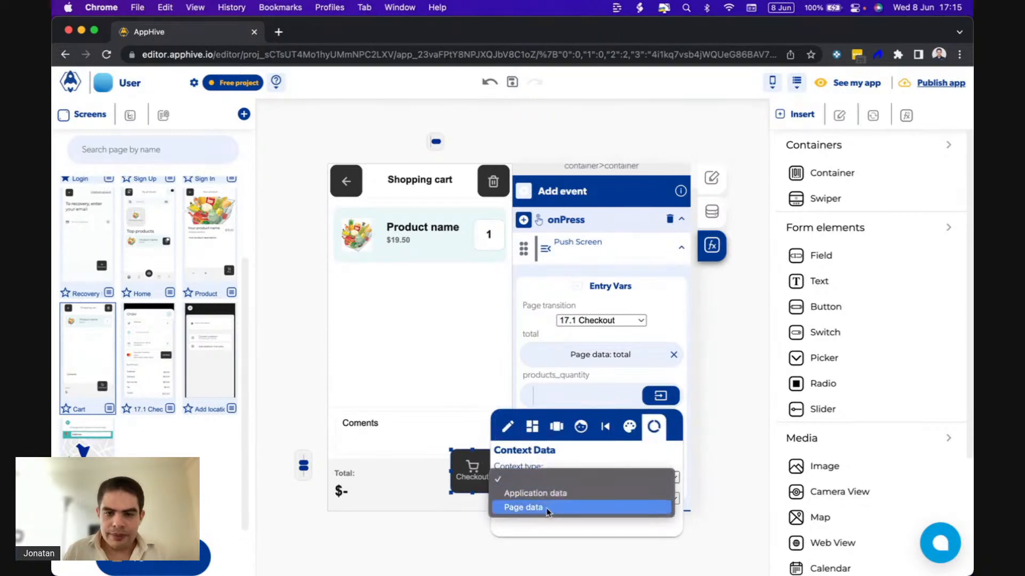
pyautogui.click(550, 507)
pyautogui.click(537, 497)
pyautogui.click(523, 527)
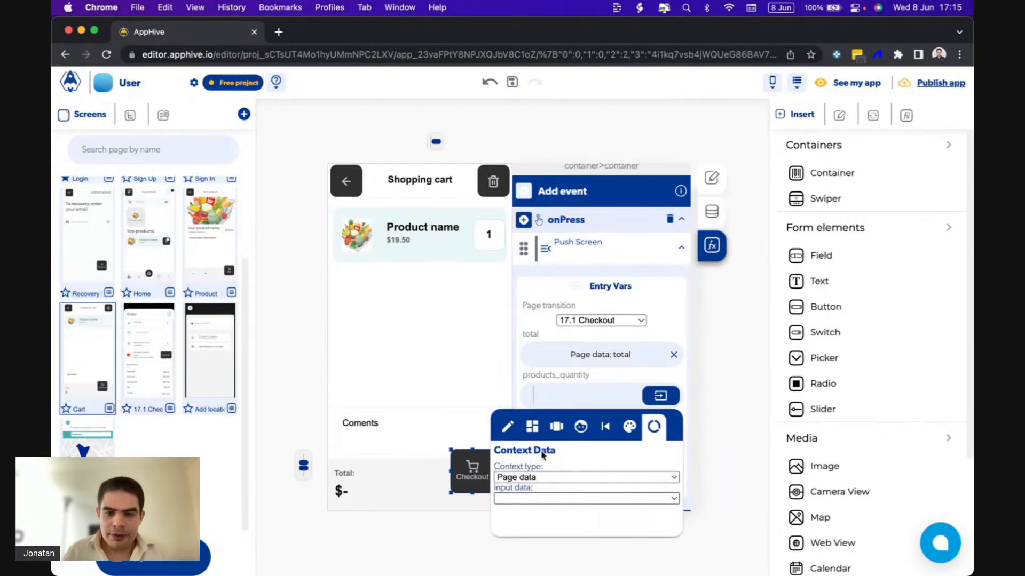
pyautogui.click(586, 374)
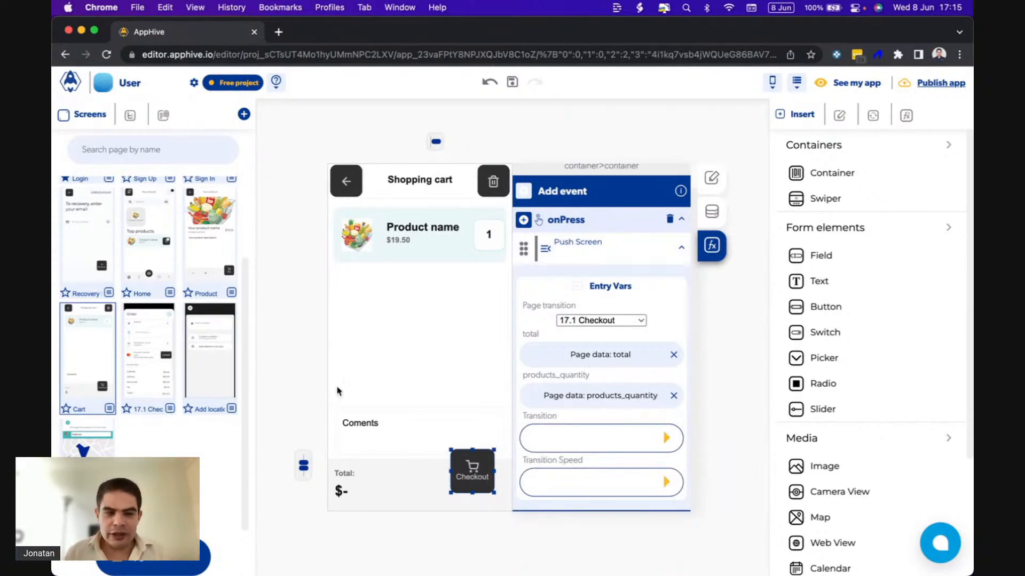
# On the 17.1 Checkout screen, set the data to send of the second onLoad Modify control to the page data total.
pyautogui.click(138, 388)
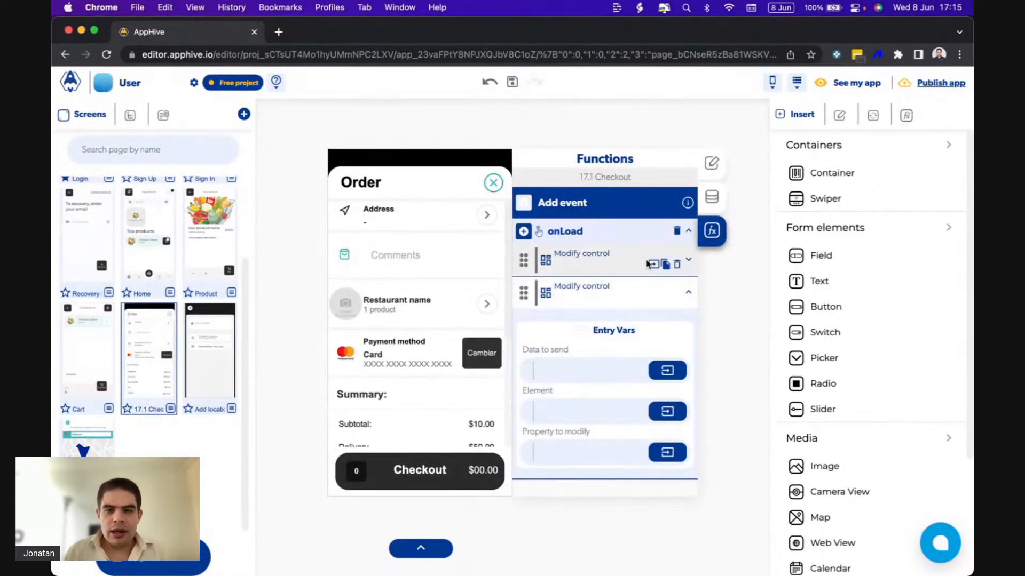
pyautogui.click(652, 265)
pyautogui.click(647, 265)
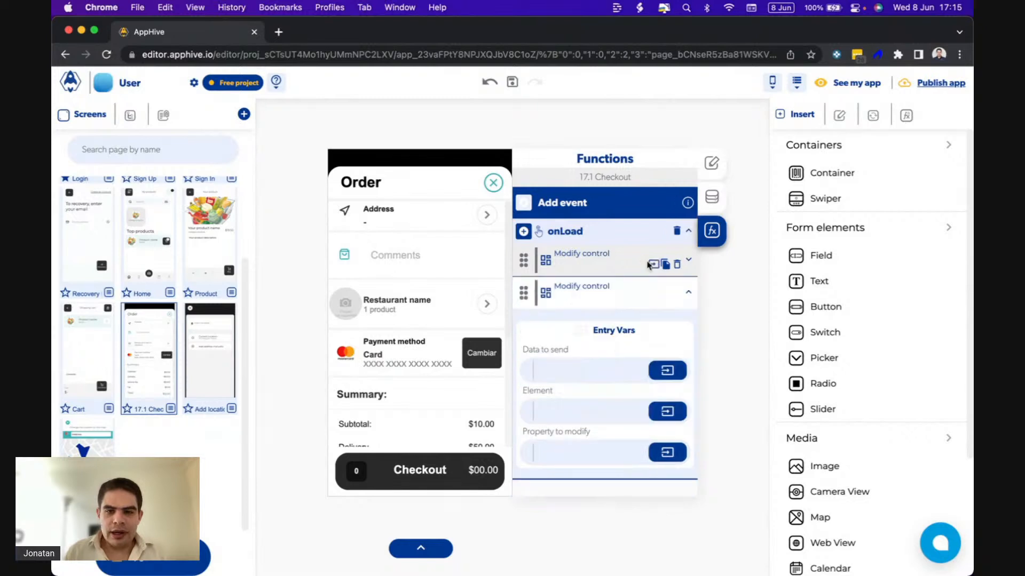
pyautogui.click(658, 369)
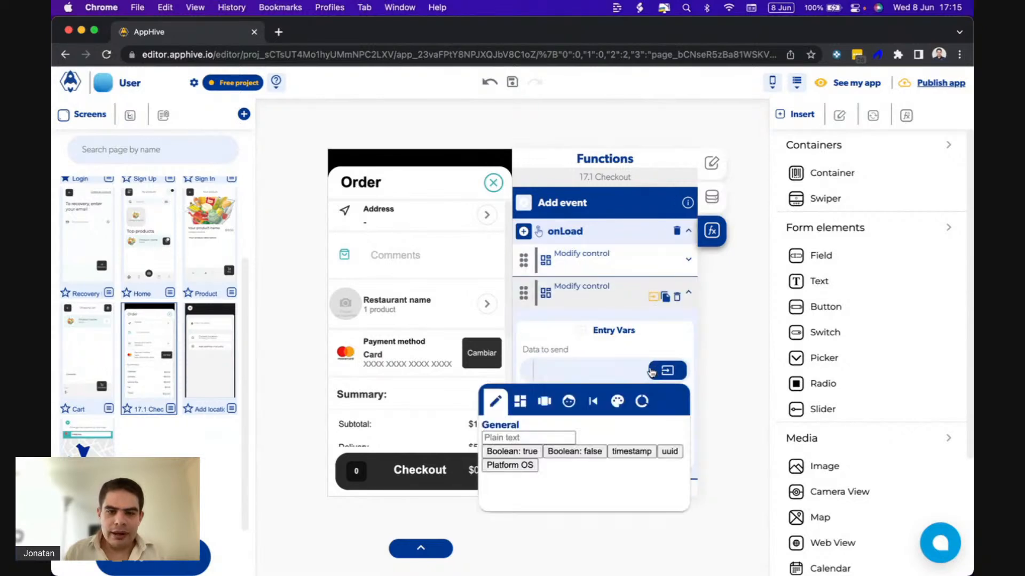
pyautogui.click(640, 402)
pyautogui.click(590, 447)
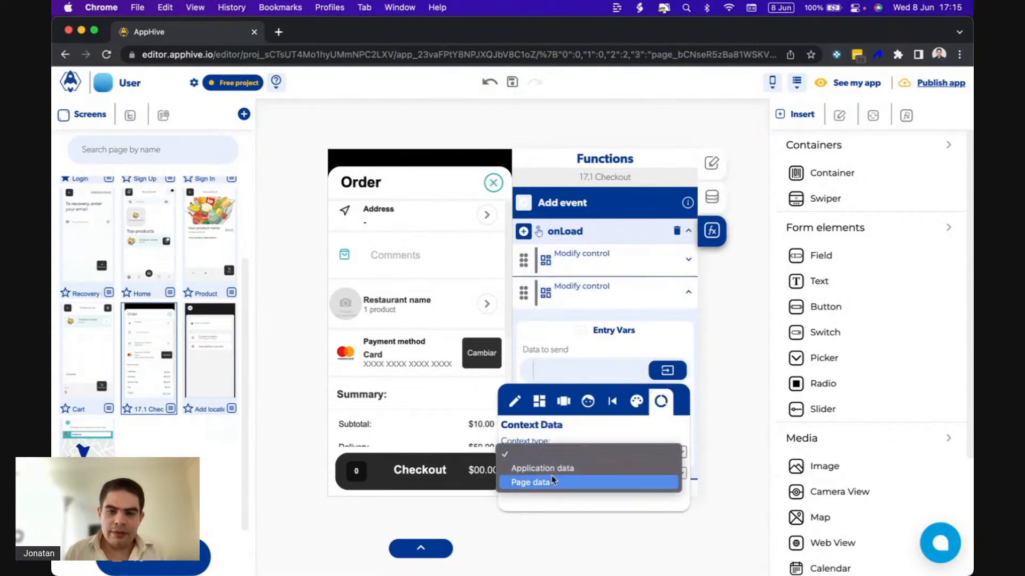
pyautogui.click(544, 482)
pyautogui.click(536, 473)
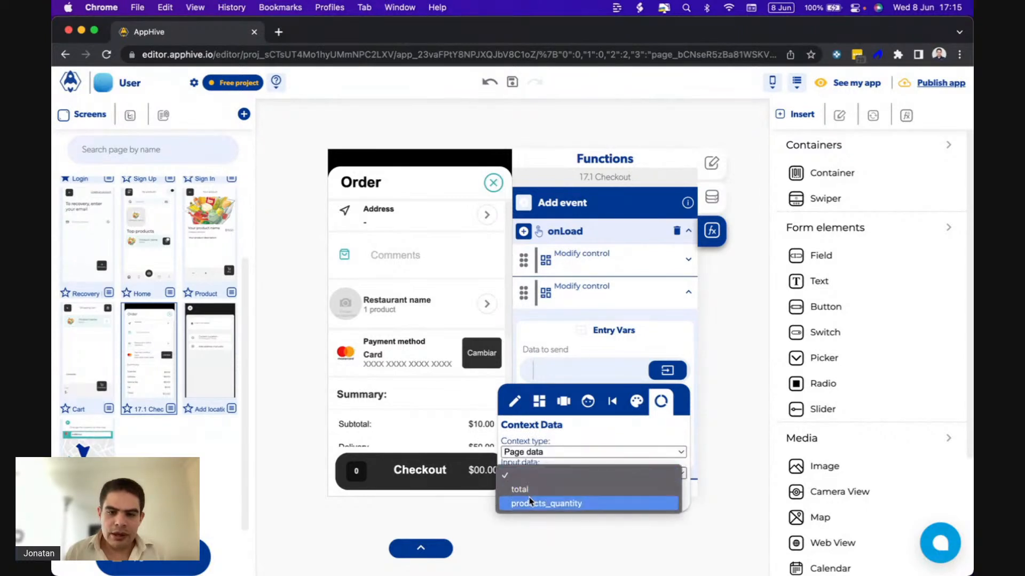
pyautogui.click(517, 489)
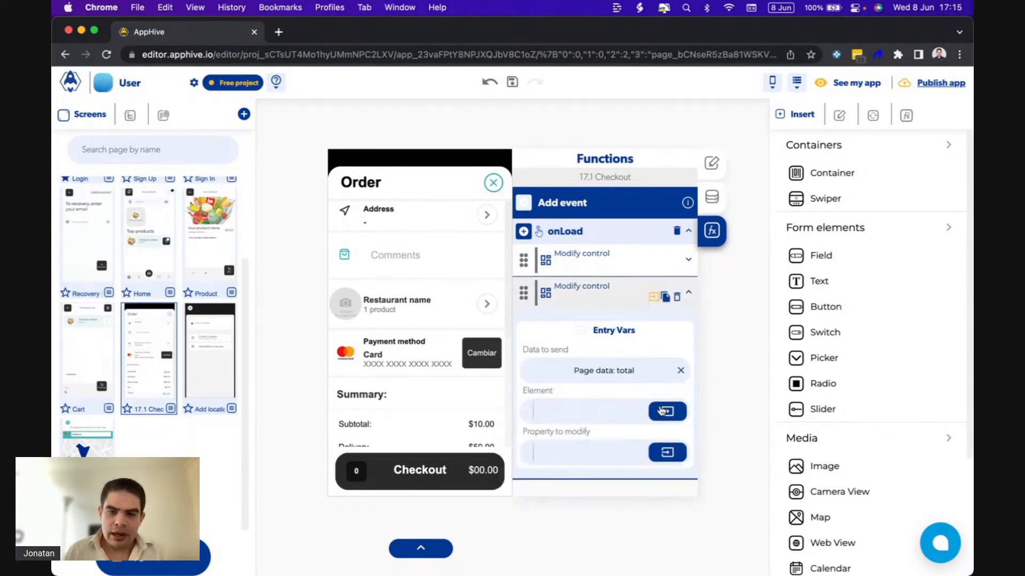
# Set the second Modify control's element to the Total text and its property to modify to text.
pyautogui.click(661, 411)
pyautogui.click(515, 442)
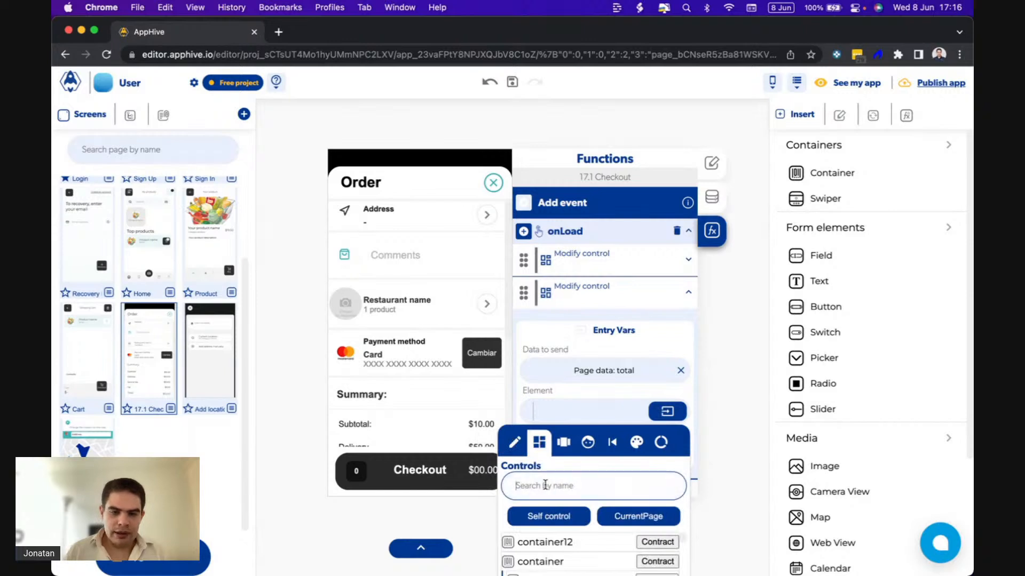
pyautogui.write('tota')
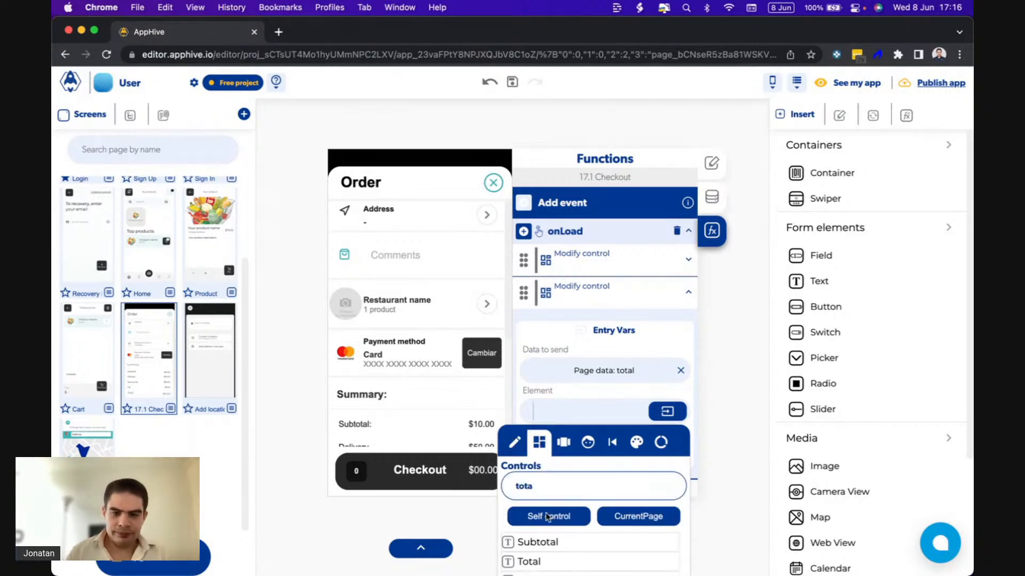
pyautogui.click(534, 561)
pyautogui.click(574, 458)
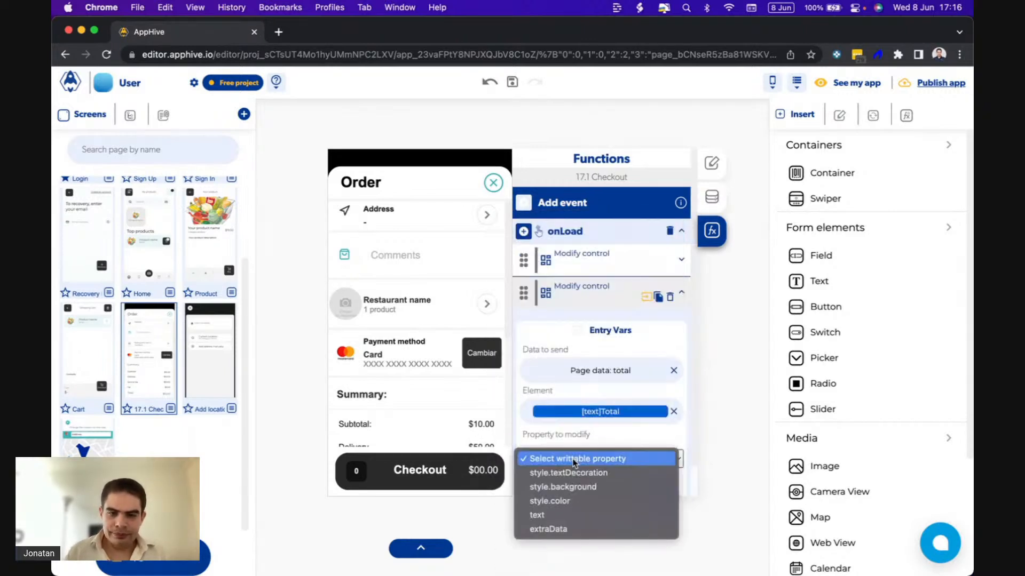
pyautogui.click(551, 516)
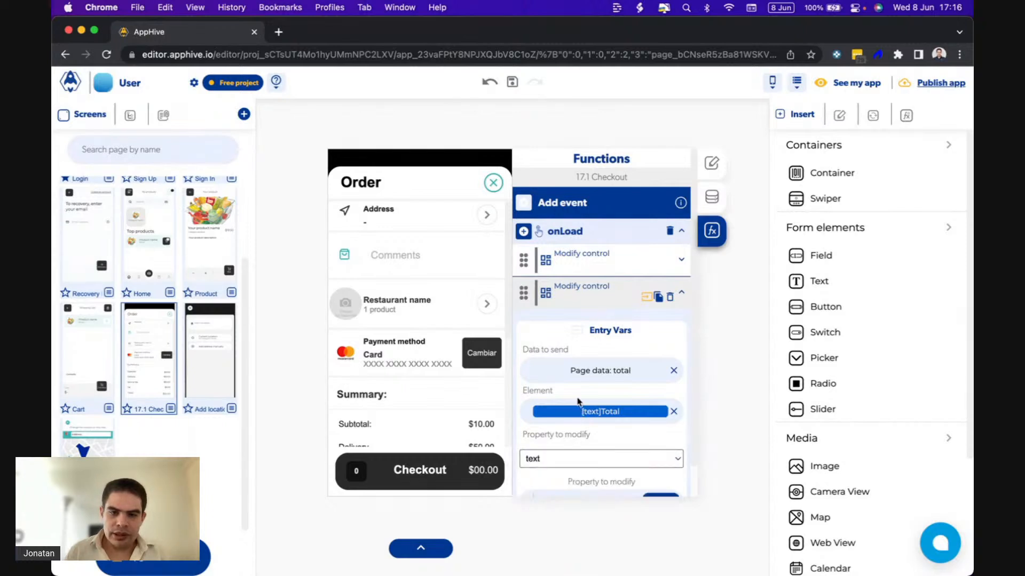
# Try duplicating the Modify control that sends the total and pointing the copy at the other Total element's text property.
pyautogui.scroll(-1, 578, 402)
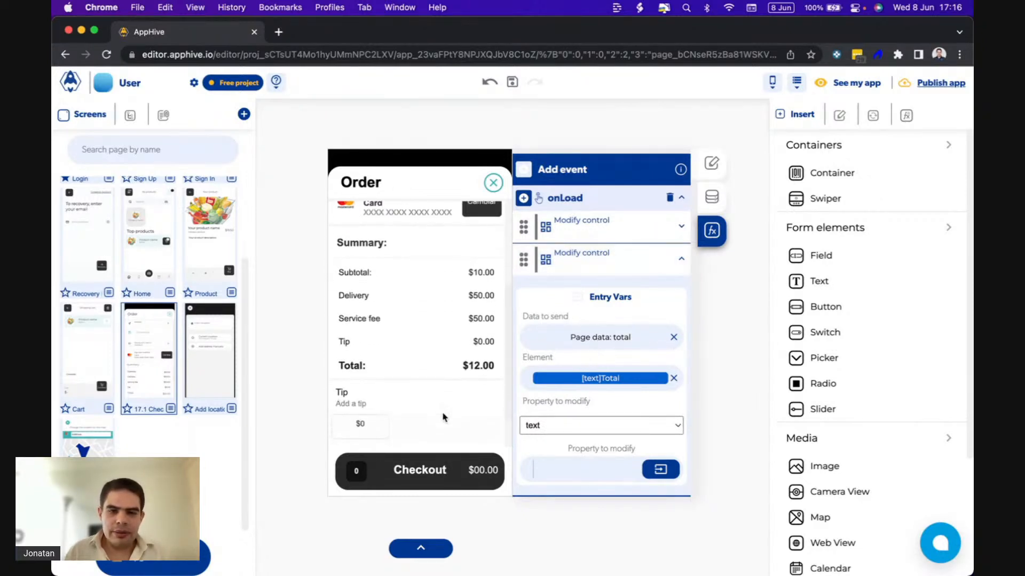
pyautogui.click(660, 264)
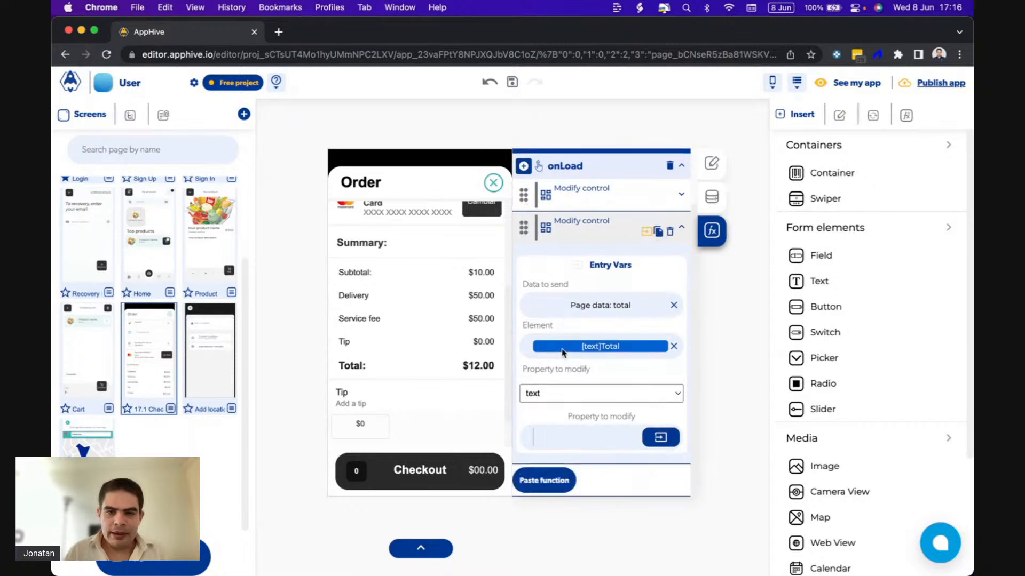
pyautogui.click(544, 480)
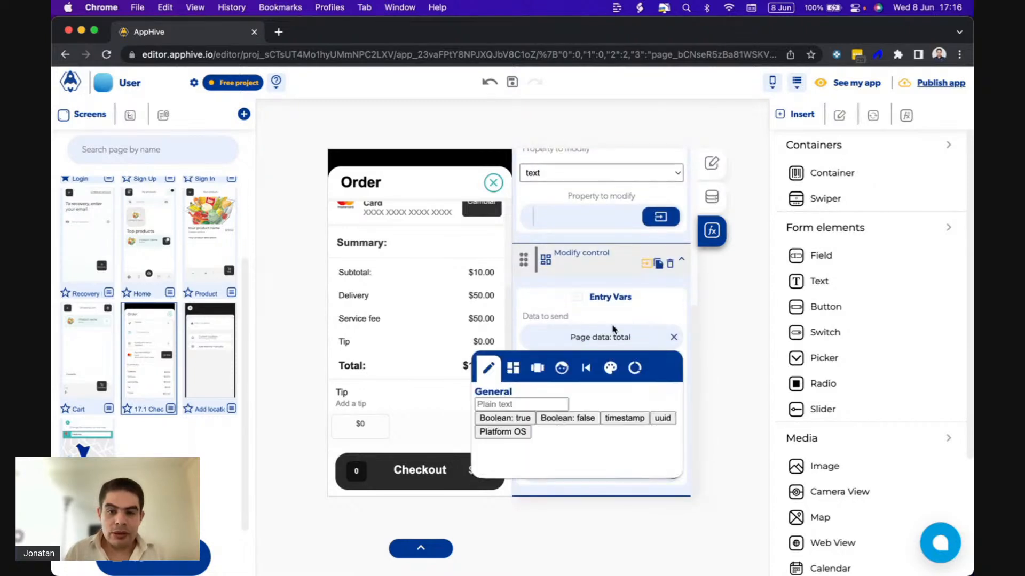
pyautogui.click(593, 382)
pyautogui.click(532, 409)
pyautogui.click(515, 452)
pyautogui.write('tot')
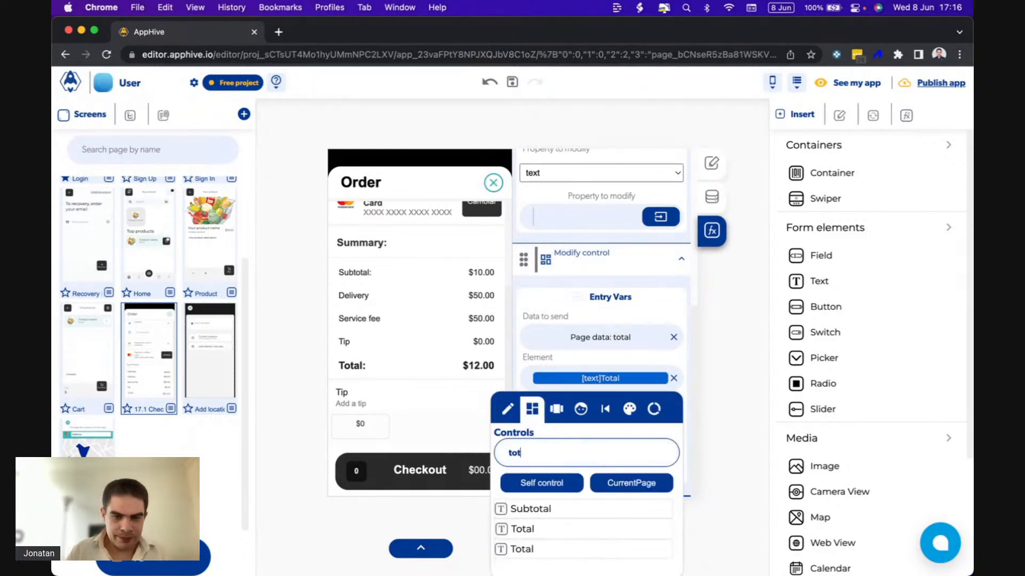
pyautogui.click(523, 550)
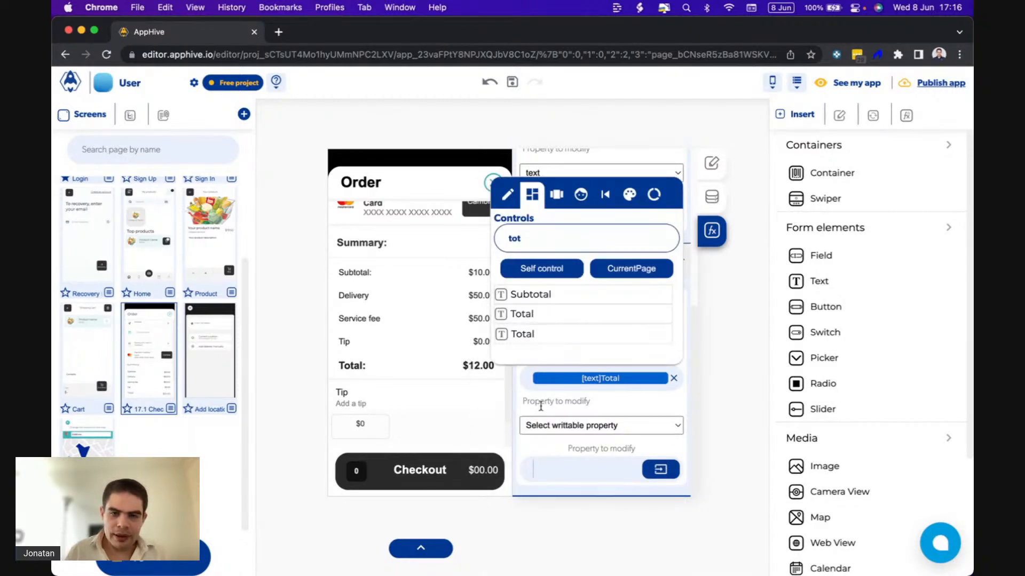
pyautogui.click(546, 423)
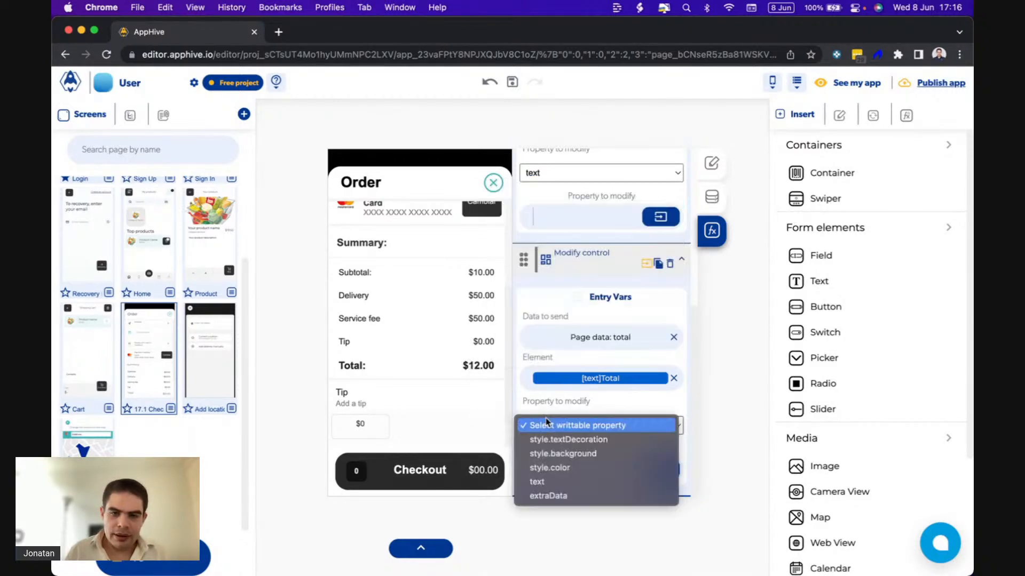
pyautogui.click(537, 482)
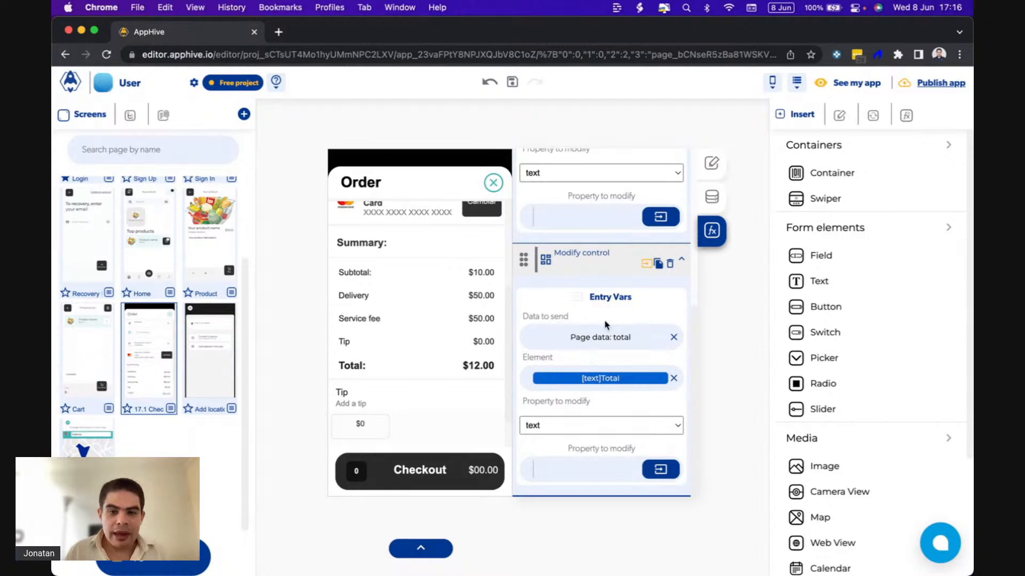
pyautogui.click(671, 264)
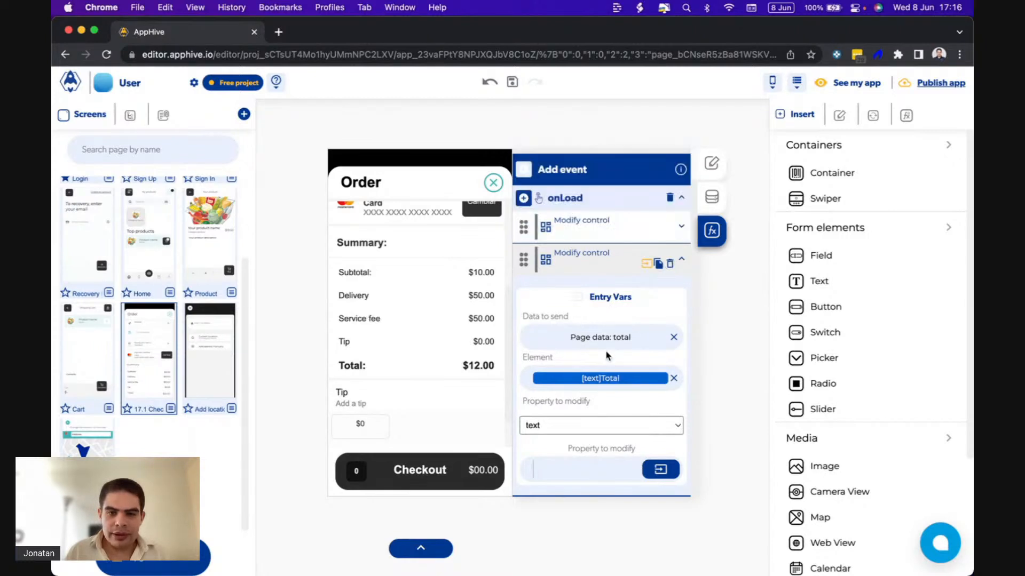
# Change the second Modify control's element to the Subtotal text and set its property to modify to text.
pyautogui.click(593, 380)
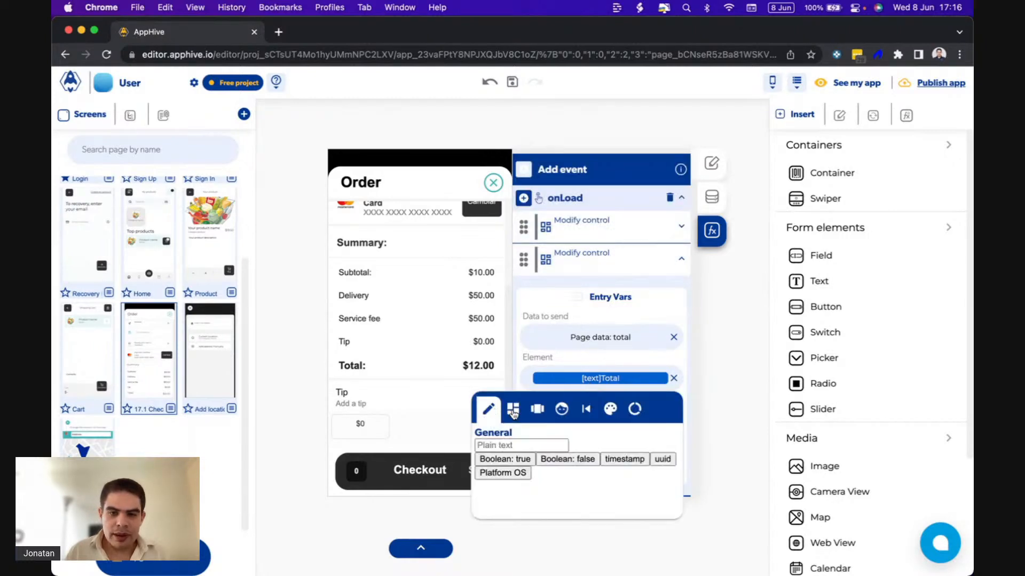
pyautogui.click(512, 411)
pyautogui.click(527, 452)
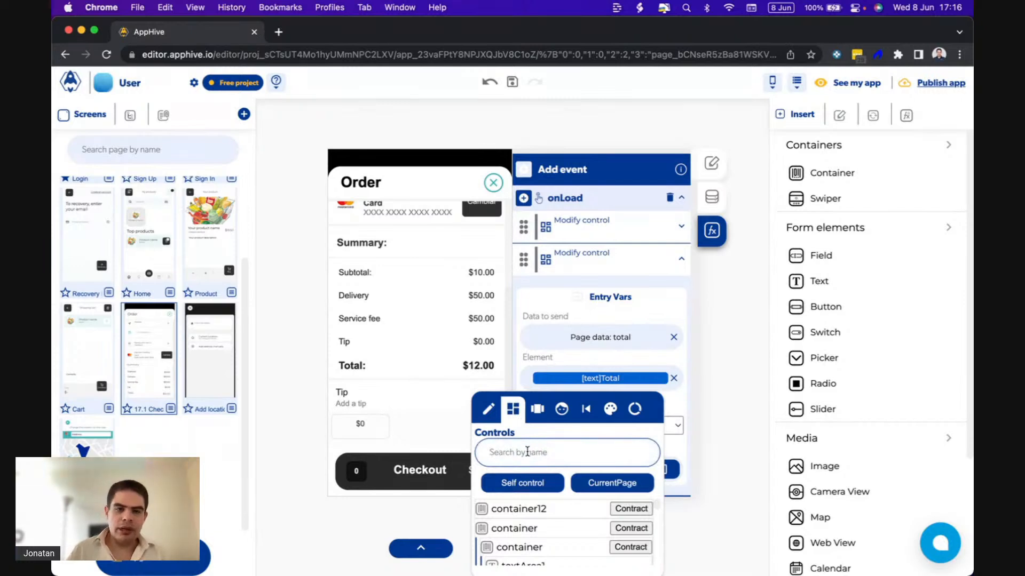
pyautogui.write('su')
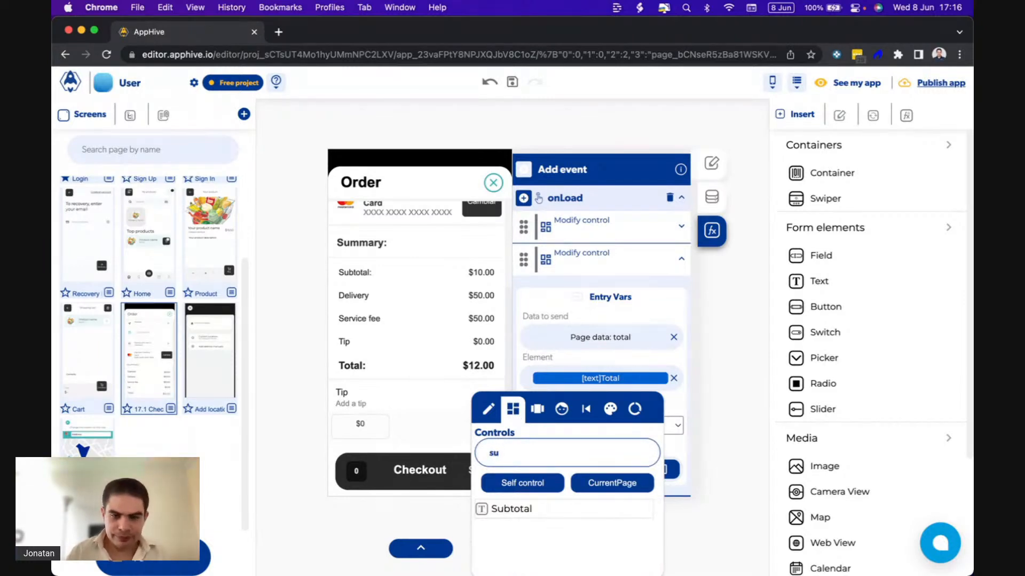
pyautogui.click(520, 508)
pyautogui.click(598, 426)
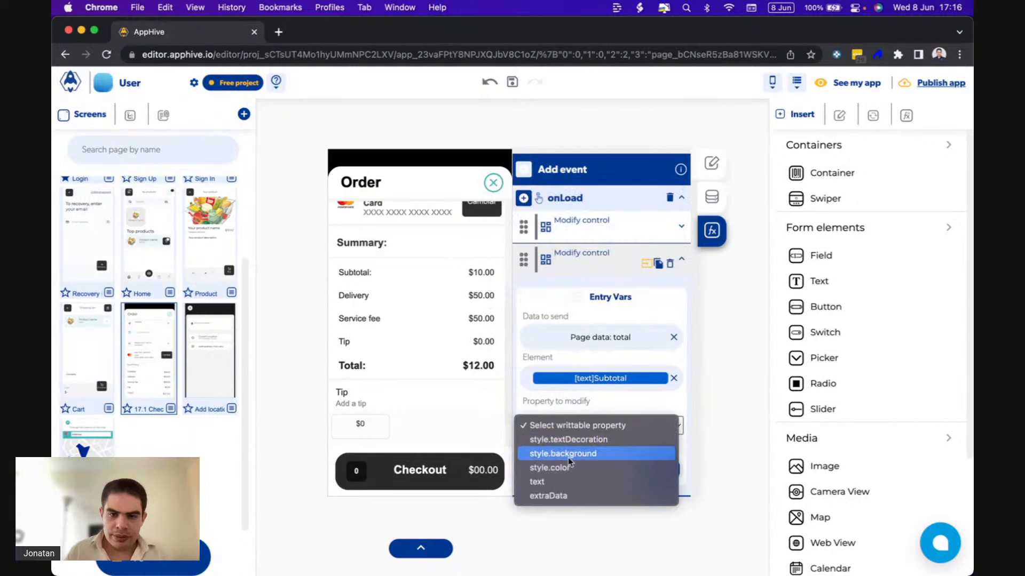
pyautogui.click(549, 482)
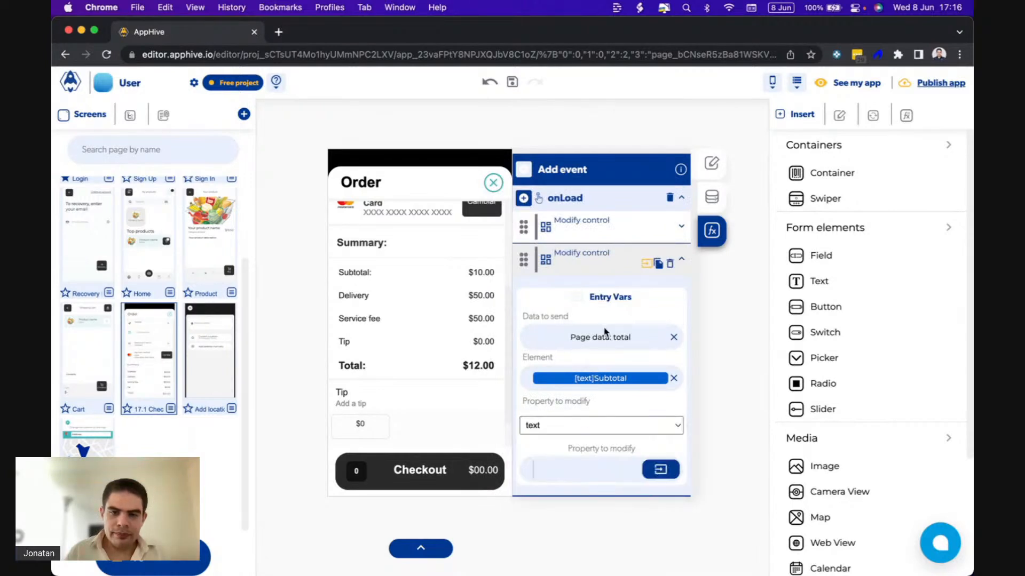
pyautogui.click(711, 197)
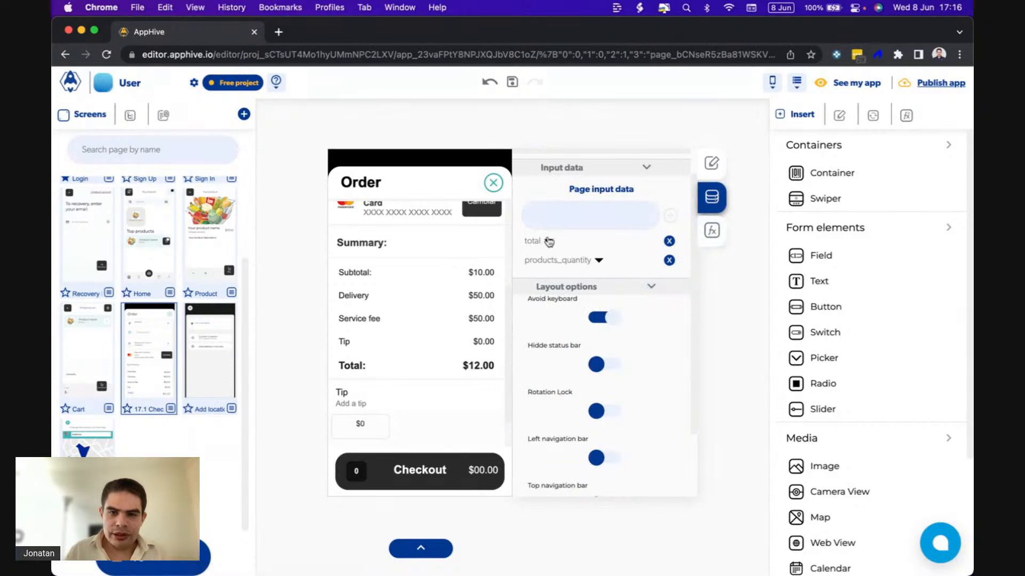
pyautogui.click(548, 242)
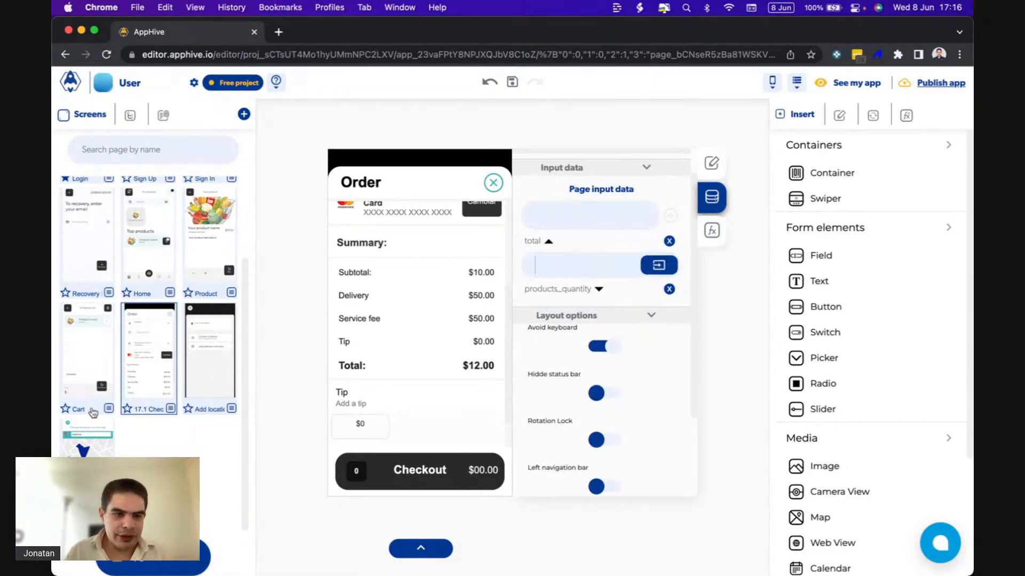
pyautogui.click(96, 384)
pyautogui.scroll(2, 587, 285)
pyautogui.click(555, 264)
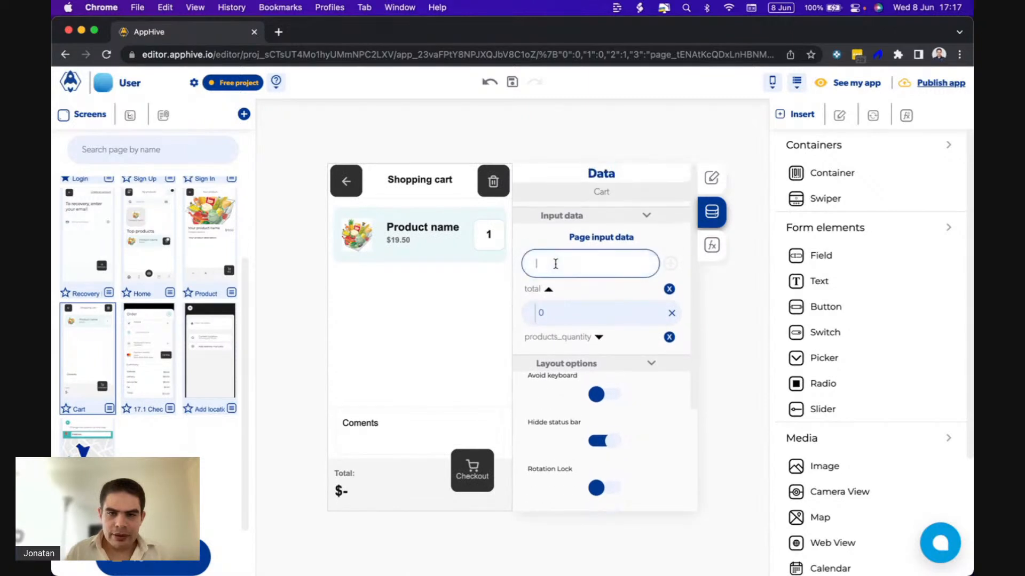
pyautogui.write('subt')
pyautogui.press('BackSpace')
pyautogui.click(231, 453)
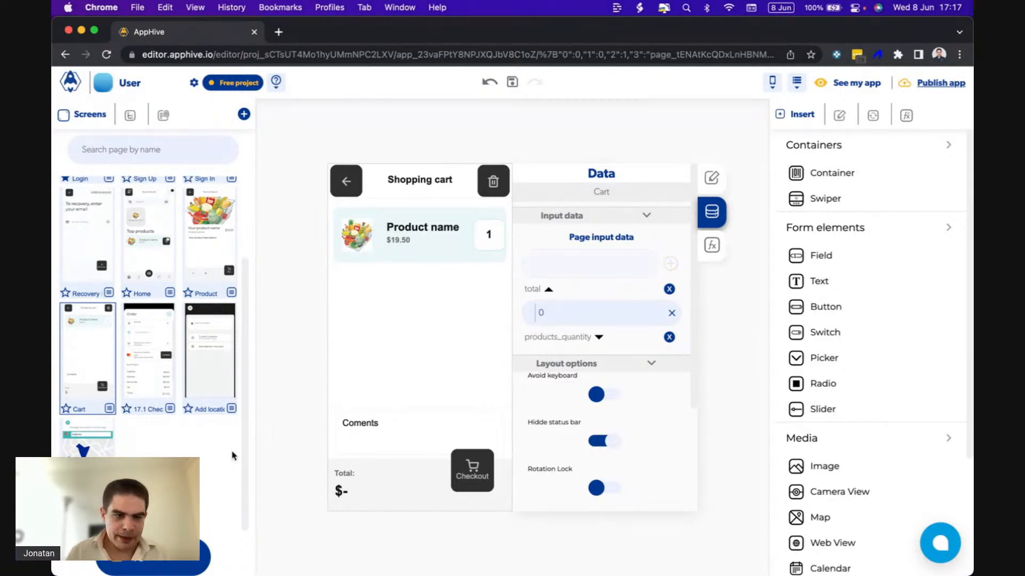
# Clear the total value in the Push Screen function of the Cart screen's Checkout container.
pyautogui.click(457, 454)
pyautogui.click(712, 245)
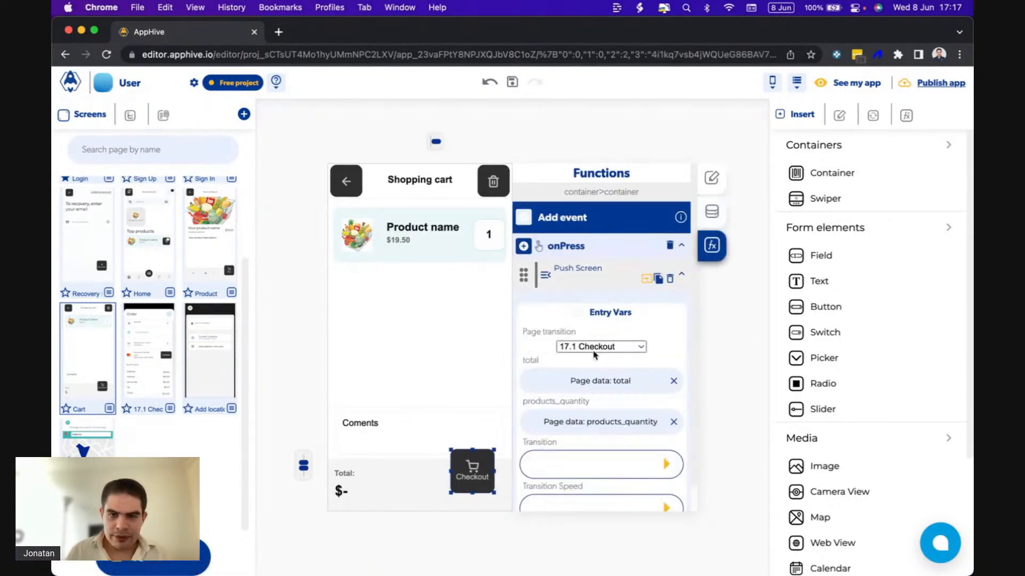
pyautogui.scroll(-1, 594, 355)
pyautogui.click(673, 355)
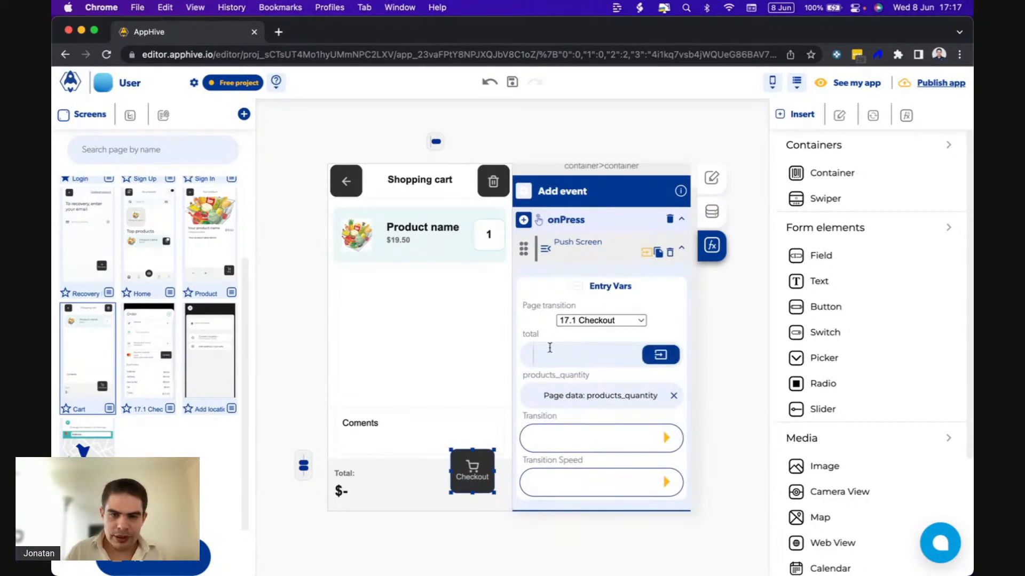
# Replace the 17.1 Checkout screen's total page input data with a new entry named subtotal, with the value 0.
pyautogui.click(138, 393)
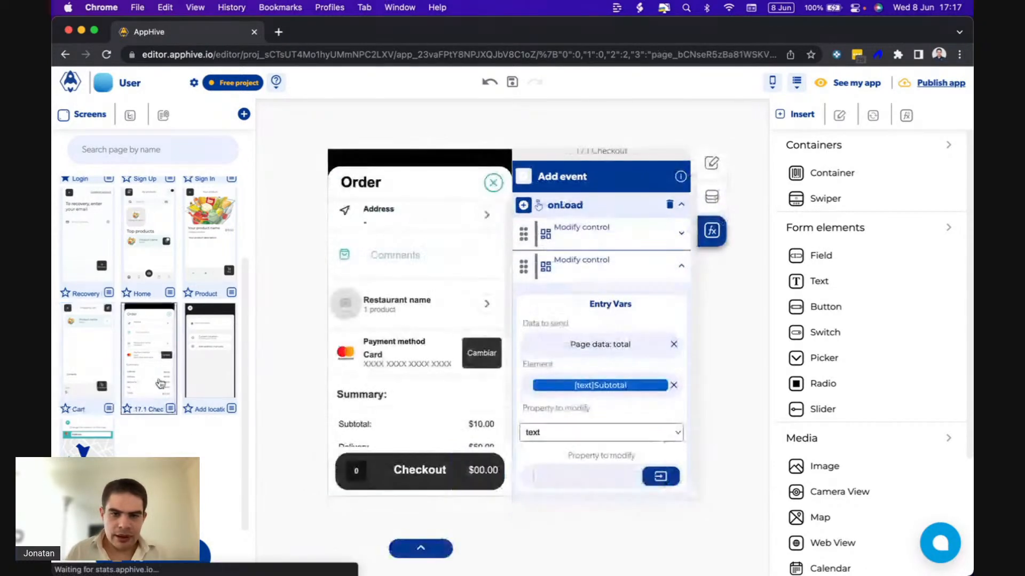
pyautogui.click(710, 199)
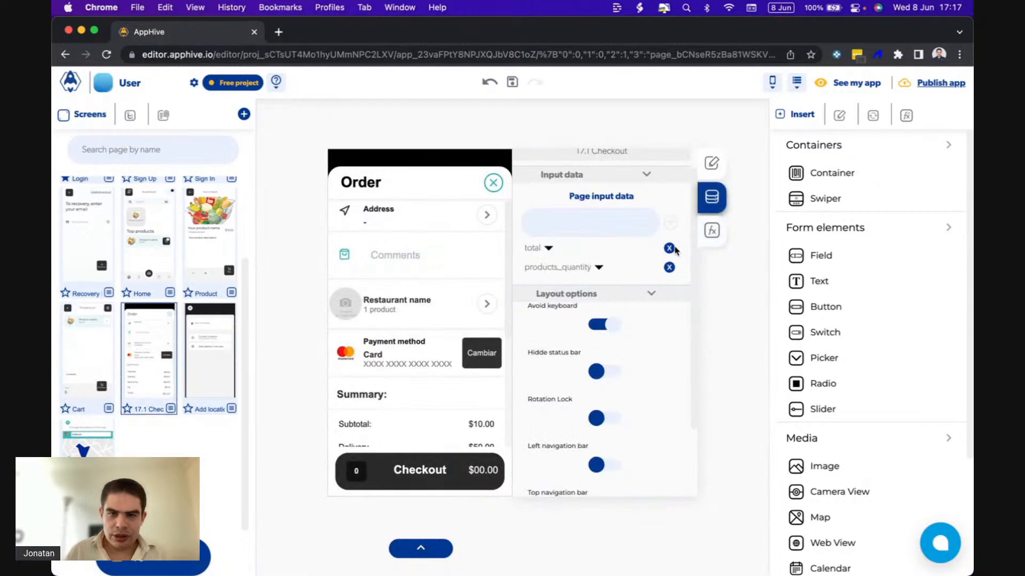
pyautogui.click(669, 248)
pyautogui.click(622, 127)
pyautogui.click(581, 223)
pyautogui.write('subtot')
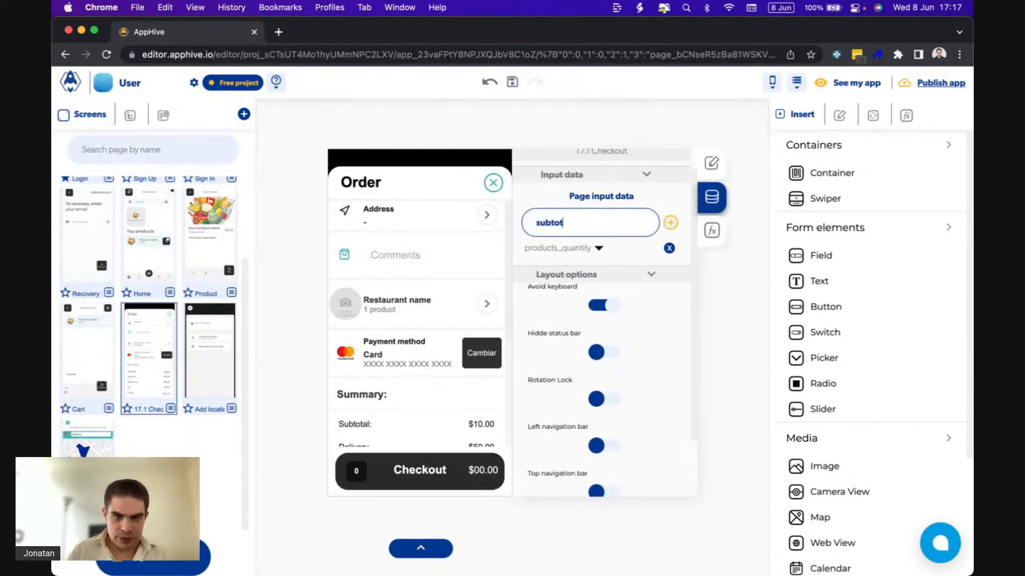
pyautogui.write('al')
pyautogui.click(671, 223)
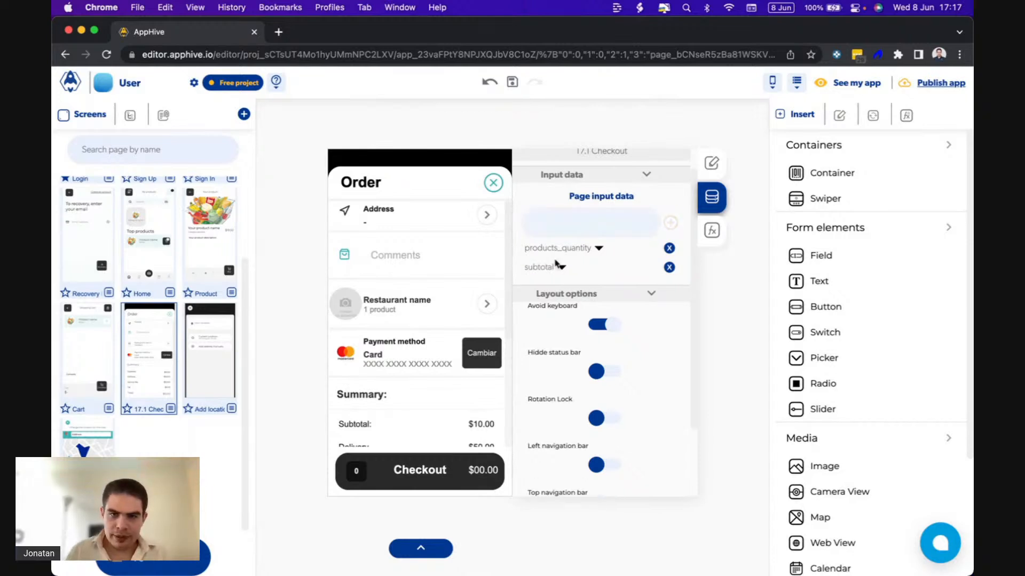
pyautogui.click(562, 267)
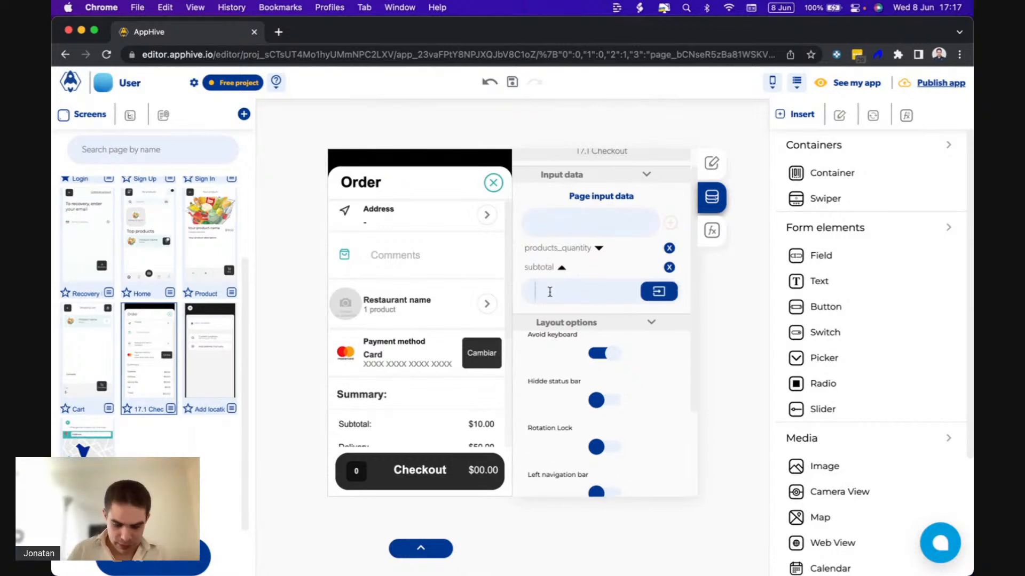
pyautogui.write('0')
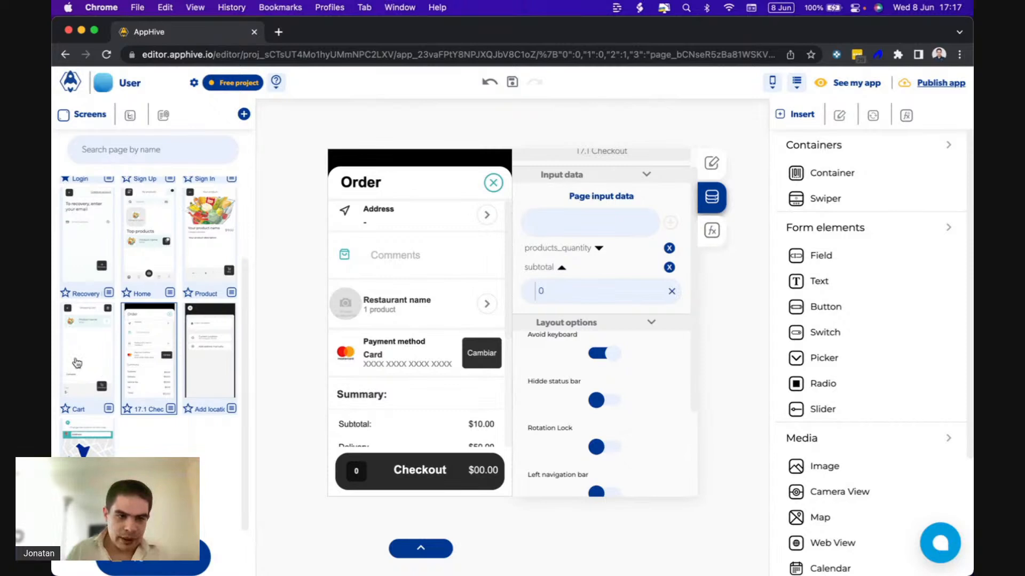
# Set the subtotal value in the Push Screen function of the Cart screen's Checkout container to the page data total.
pyautogui.click(102, 374)
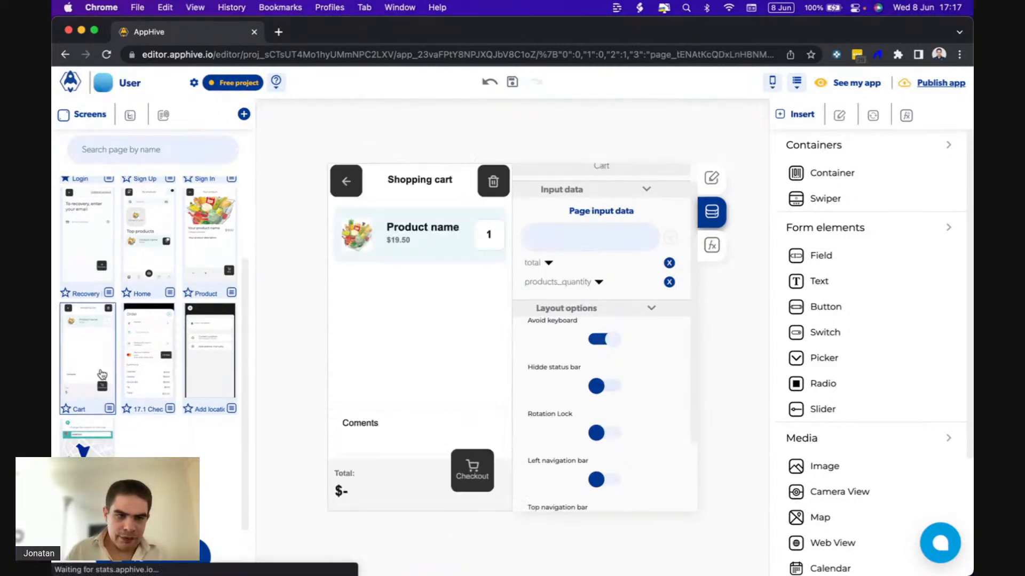
pyautogui.click(479, 455)
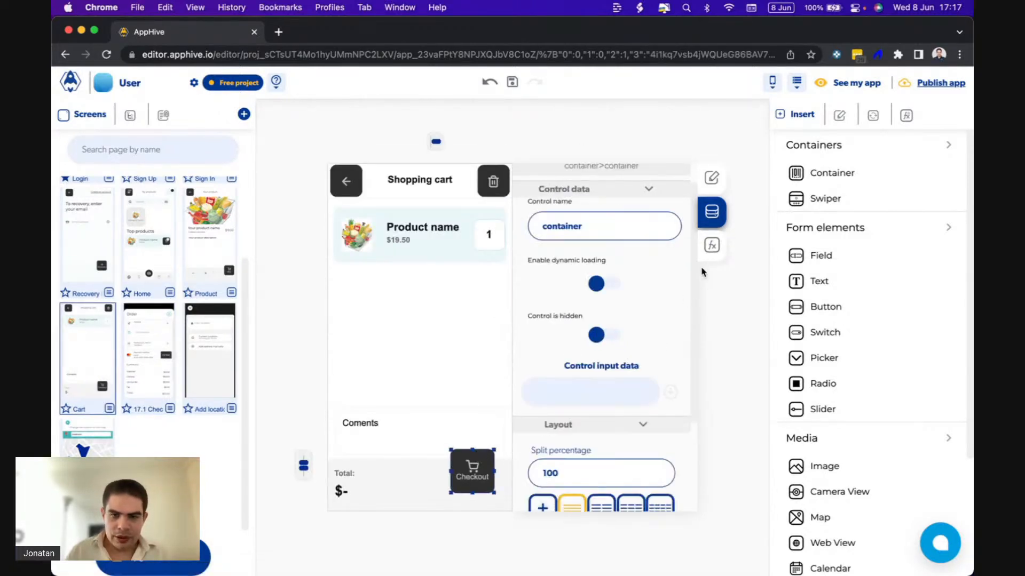
pyautogui.click(711, 245)
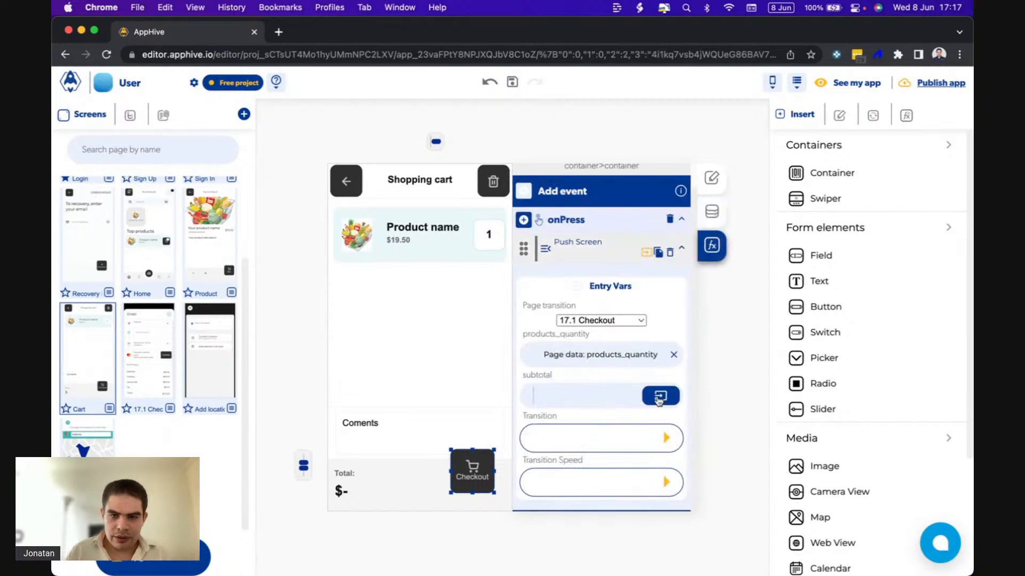
pyautogui.click(660, 396)
pyautogui.click(653, 427)
pyautogui.click(557, 483)
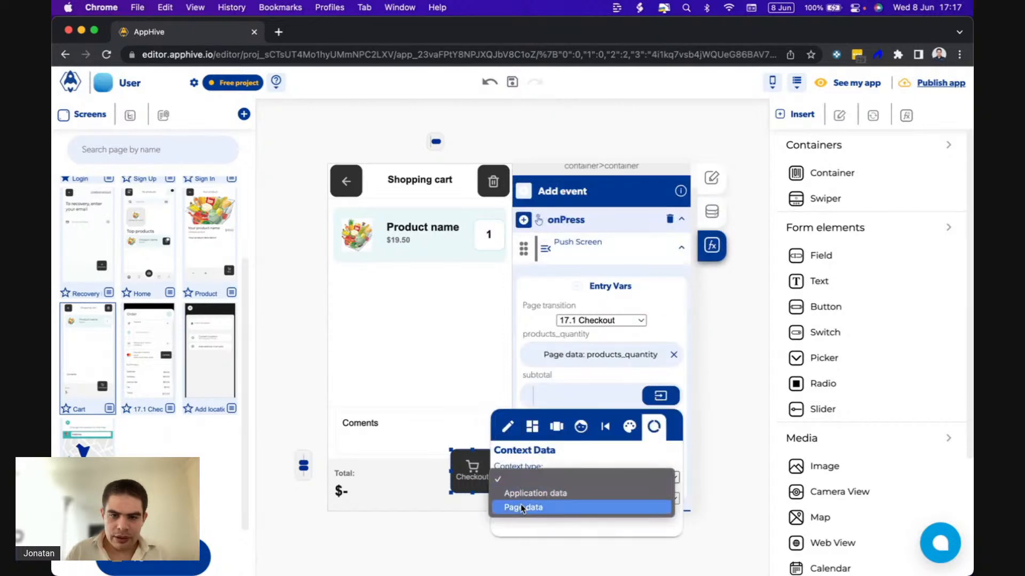
pyautogui.click(520, 508)
pyautogui.click(517, 499)
pyautogui.click(519, 512)
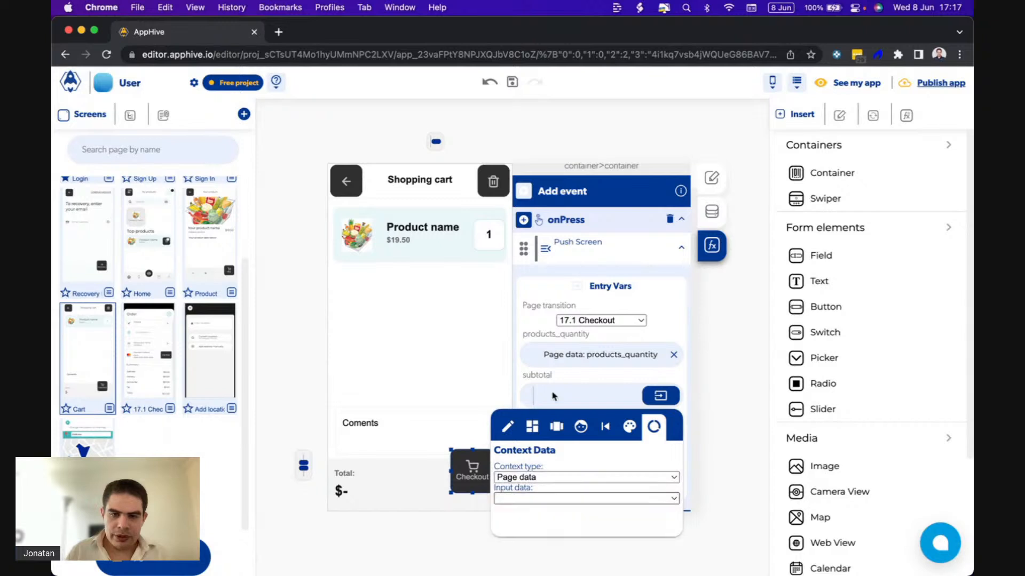
pyautogui.click(560, 374)
# Set the data to send in the 17.1 Checkout screen's second Modify control to the page data subtotal.
pyautogui.click(128, 373)
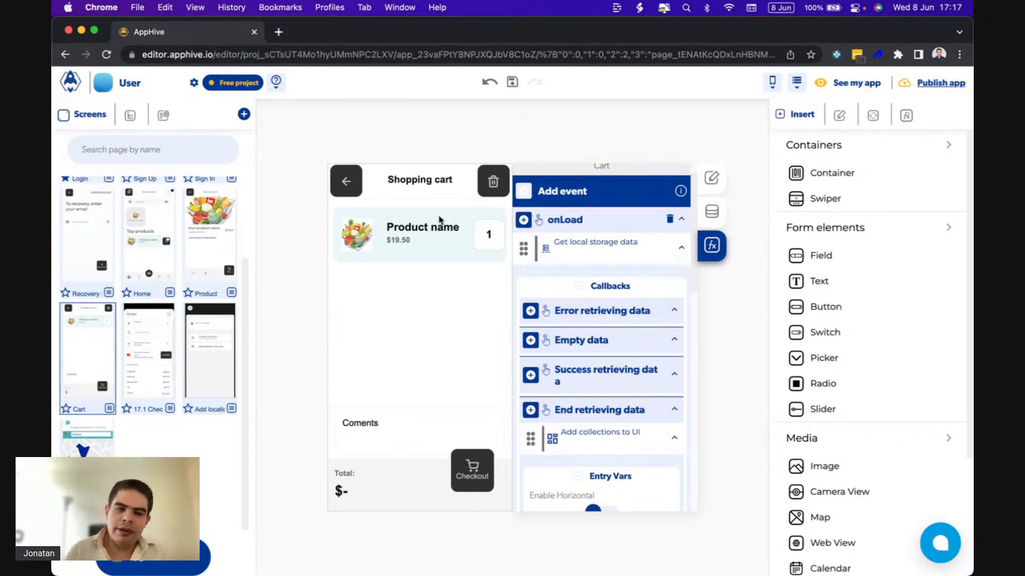
pyautogui.click(151, 363)
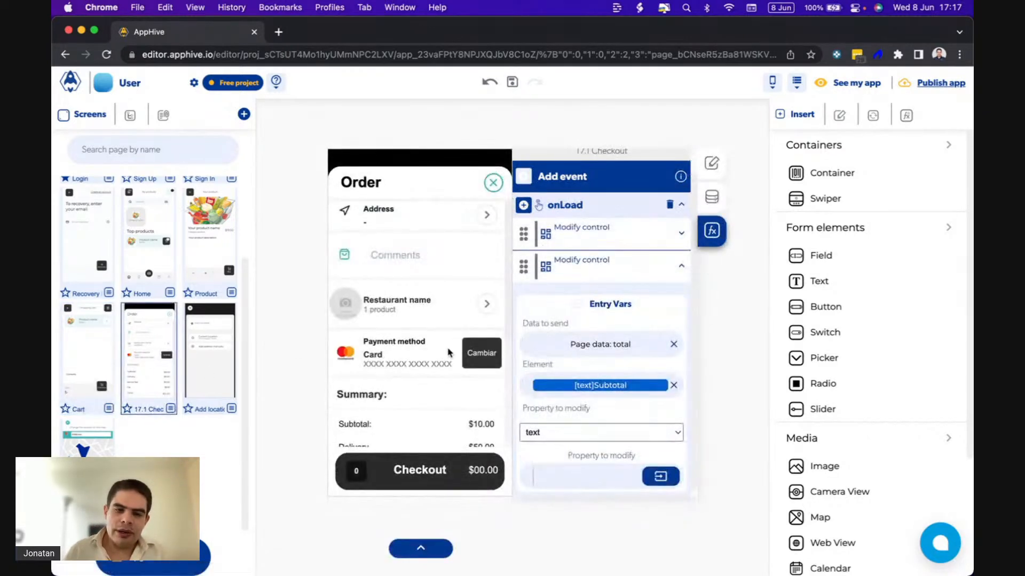
pyautogui.scroll(-3, 447, 352)
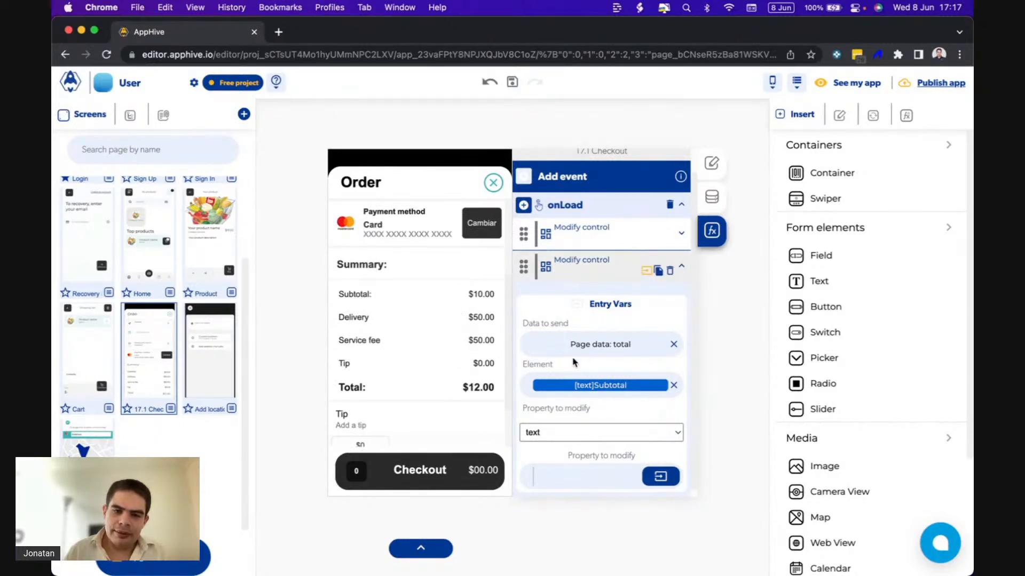
pyautogui.scroll(-1, 574, 362)
pyautogui.click(616, 338)
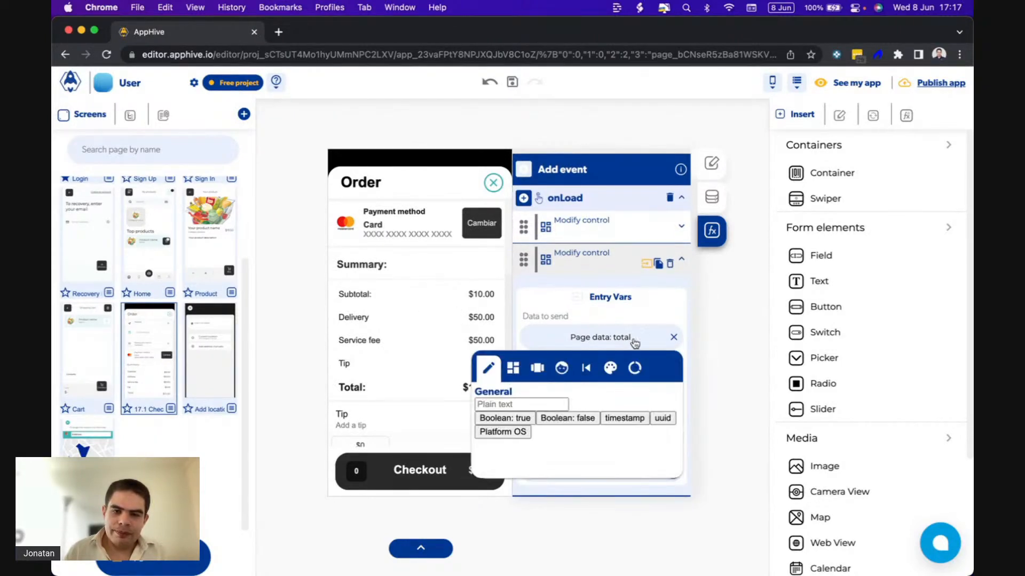
pyautogui.click(542, 442)
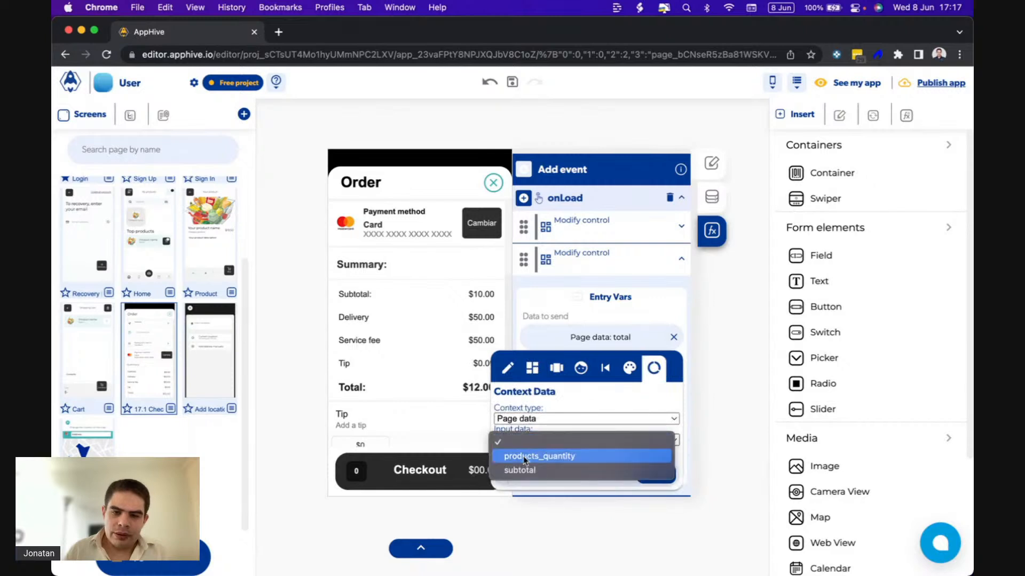
pyautogui.click(552, 351)
pyautogui.click(566, 310)
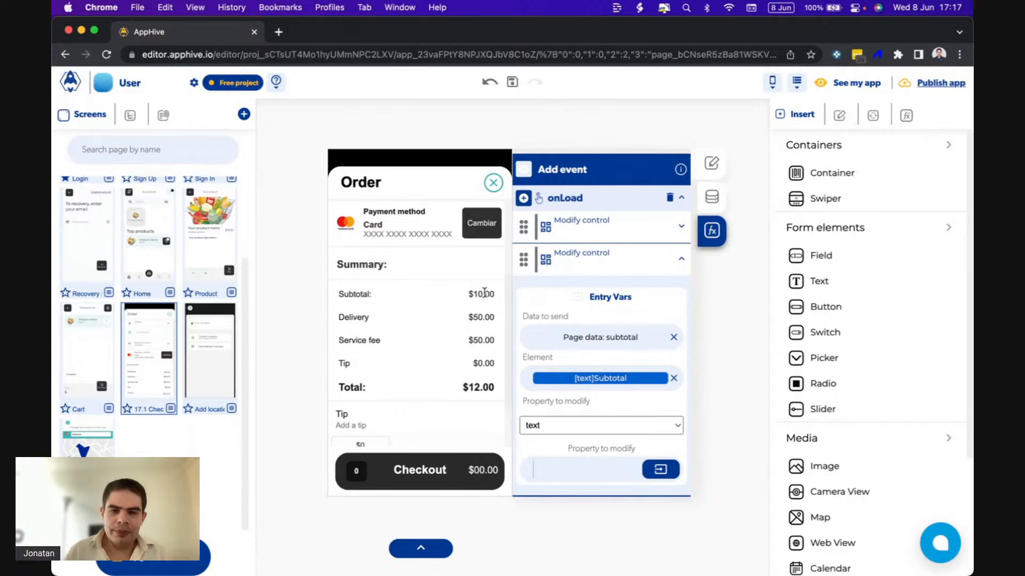
# Add a third Modify control function to the 17.1 Checkout screen's onLoad event.
pyautogui.click(643, 266)
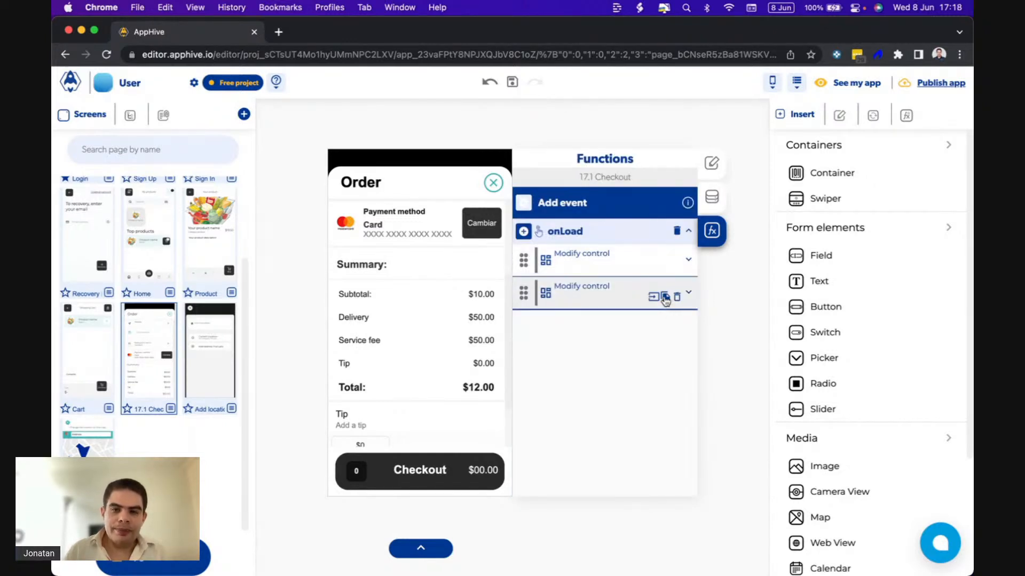
pyautogui.click(523, 232)
pyautogui.moveTo(525, 293)
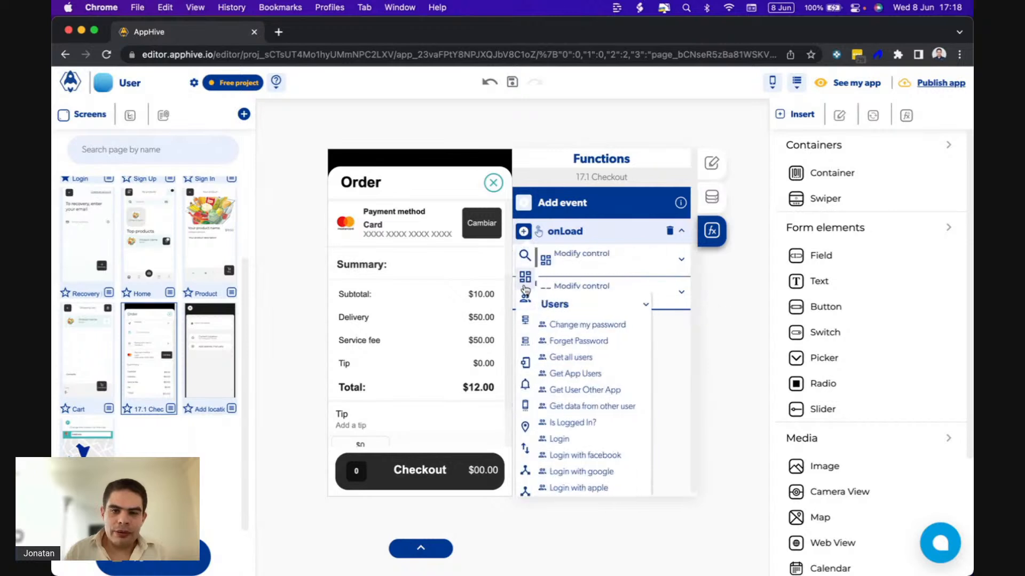
pyautogui.click(566, 336)
pyautogui.scroll(1, 379, 321)
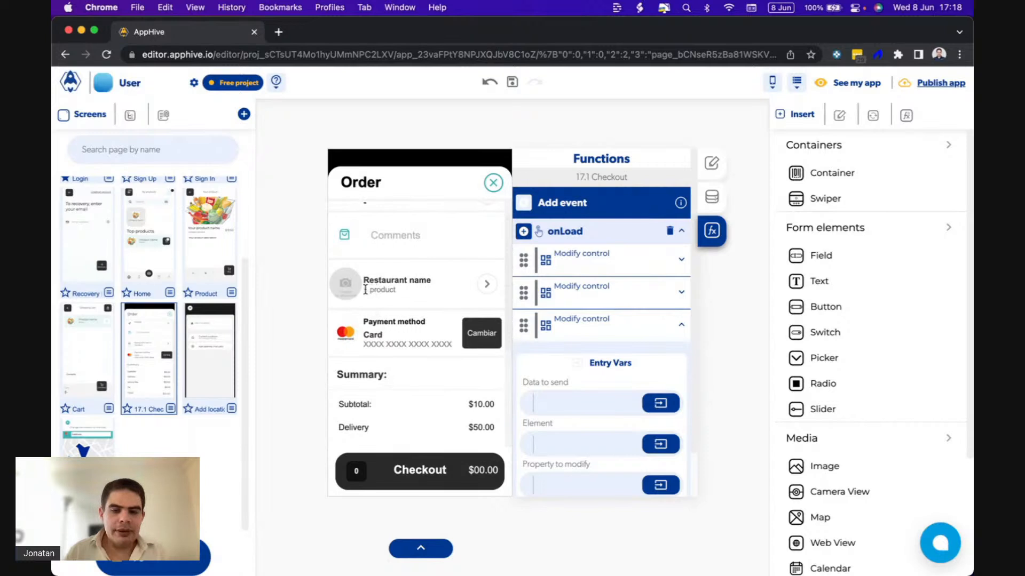
pyautogui.scroll(-1, 634, 398)
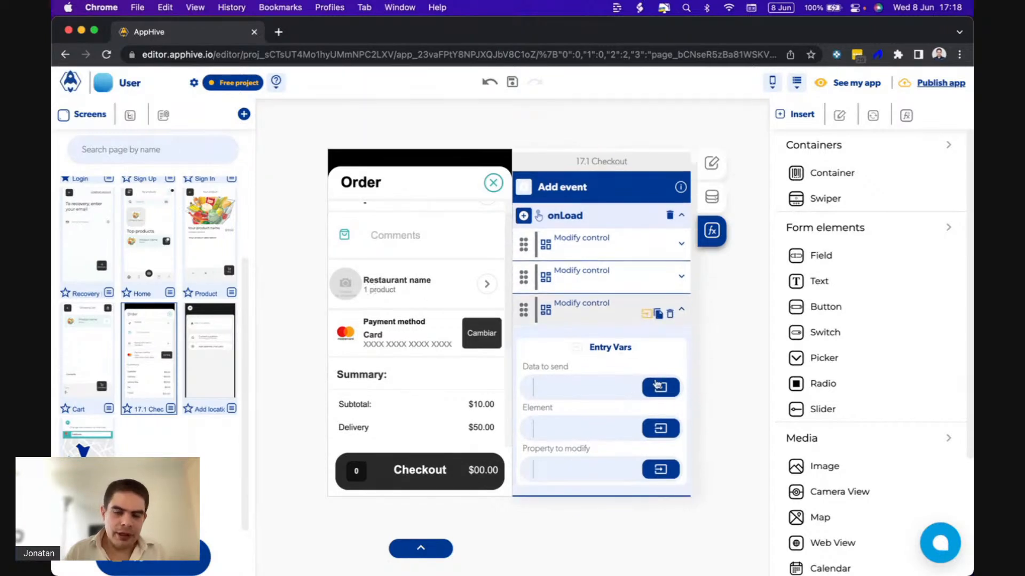
pyautogui.click(658, 395)
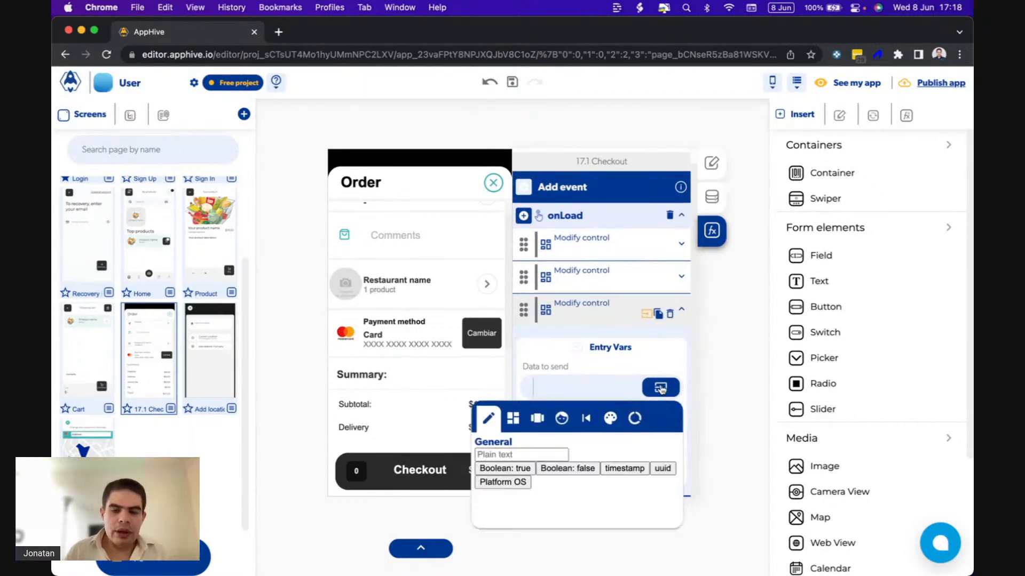
pyautogui.click(660, 388)
pyautogui.click(661, 429)
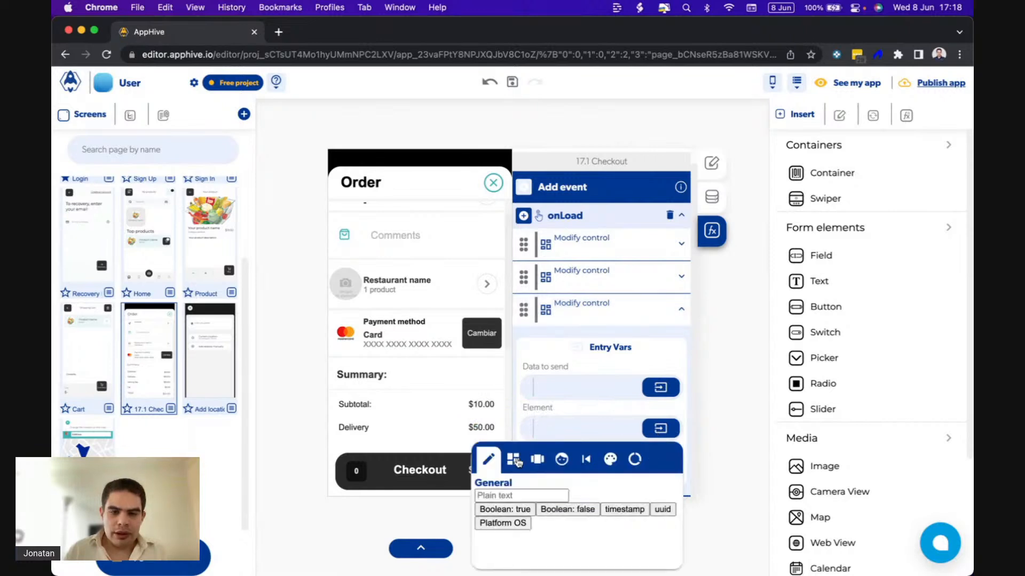
# Rename the "1 product" text control under the restaurant name as products quantity, and return to the screen's onLoad functions.
pyautogui.click(384, 292)
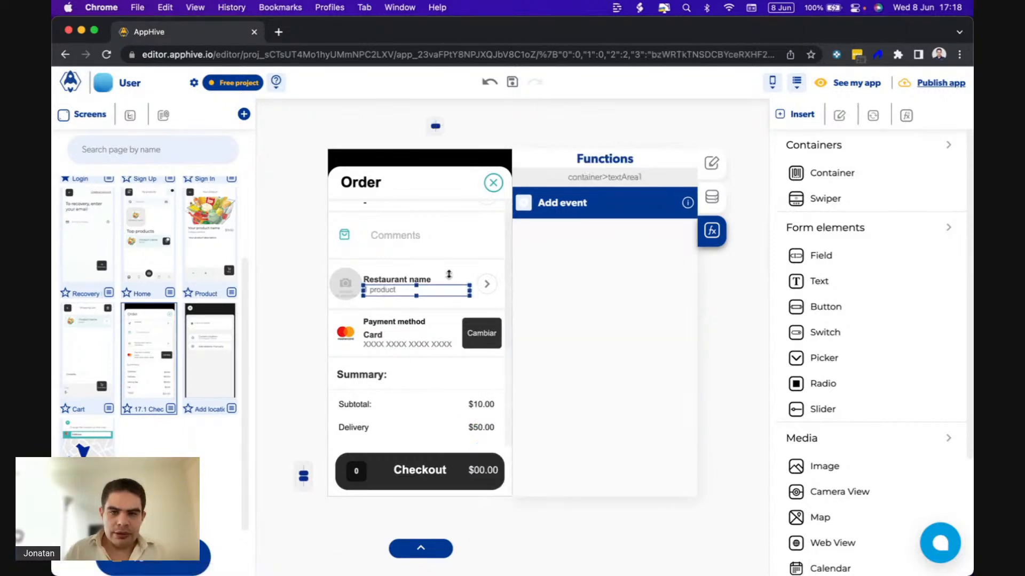
pyautogui.click(711, 197)
pyautogui.moveTo(594, 236); pyautogui.dragTo(488, 242)
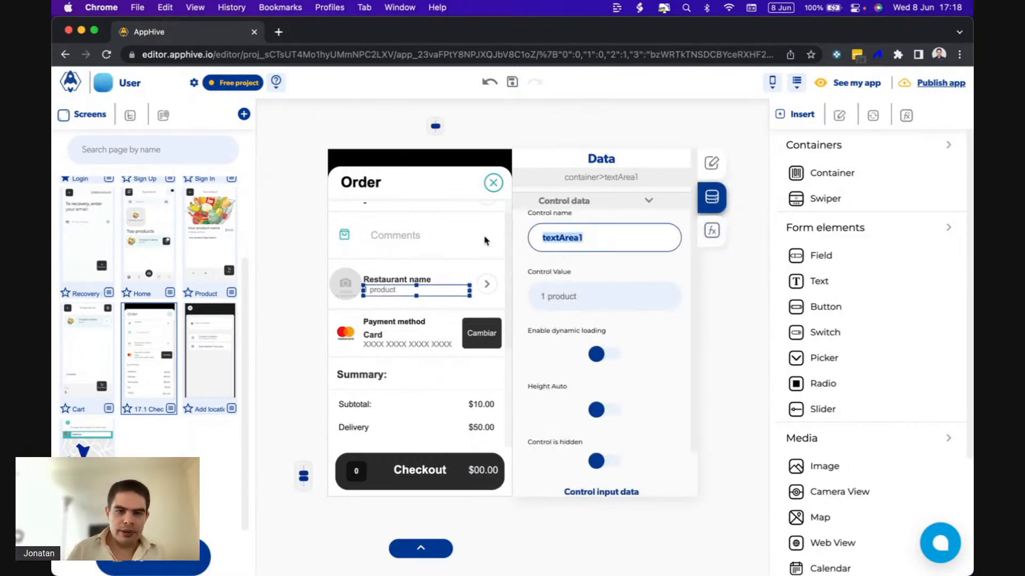
pyautogui.write('prod')
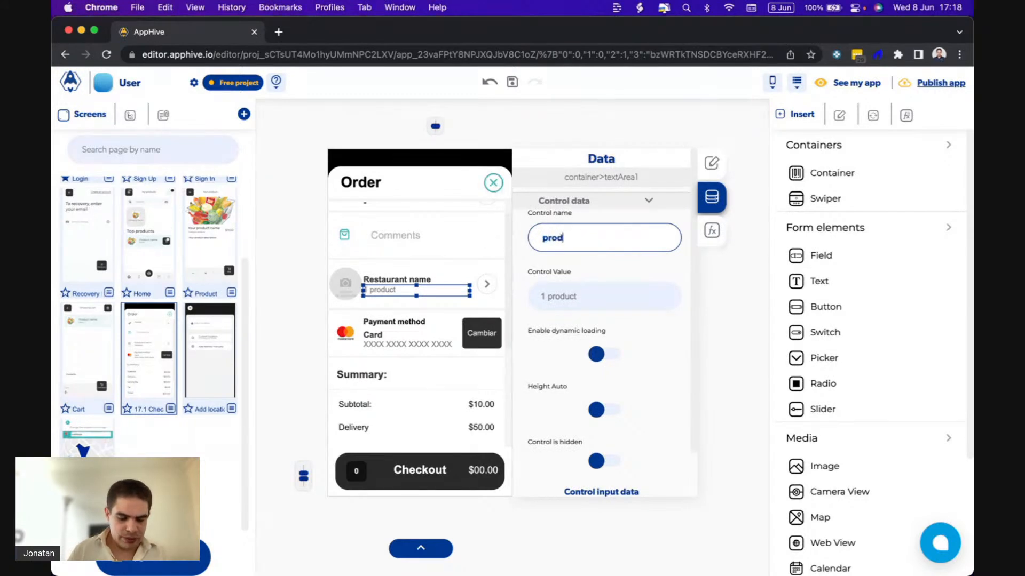
pyautogui.write('ucts wuantity')
pyautogui.hotkey('shift', 'Left')
pyautogui.hotkey('shift', 'Left')
pyautogui.hotkey('shift', 'Left')
pyautogui.hotkey('shift', 'Left')
pyautogui.hotkey('shift', 'Left')
pyautogui.hotkey('shift', 'Left')
pyautogui.hotkey('shift', 'Left')
pyautogui.hotkey('shift', 'Left')
pyautogui.write('q')
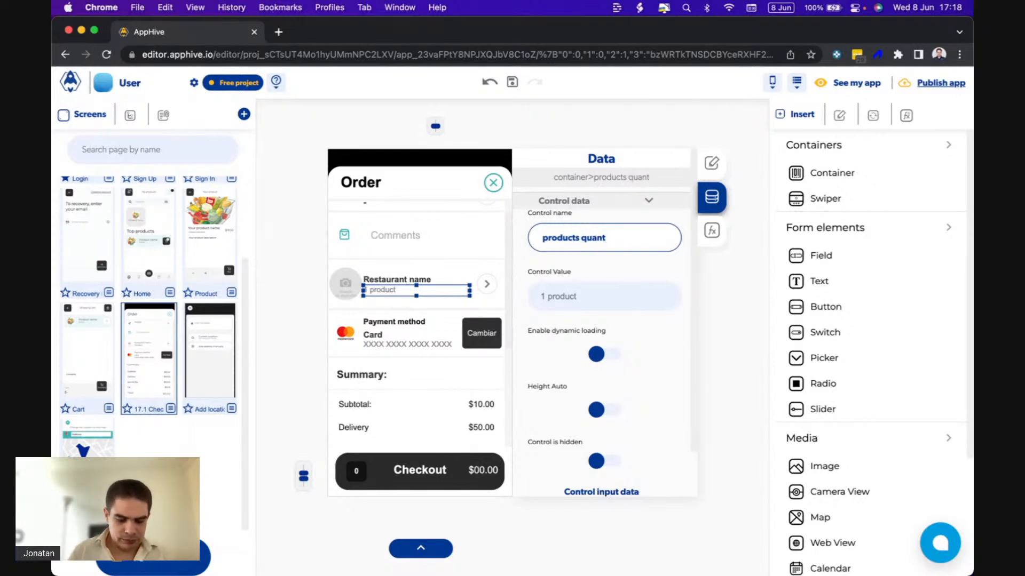
pyautogui.press('BackSpace')
pyautogui.press('BackSpace')
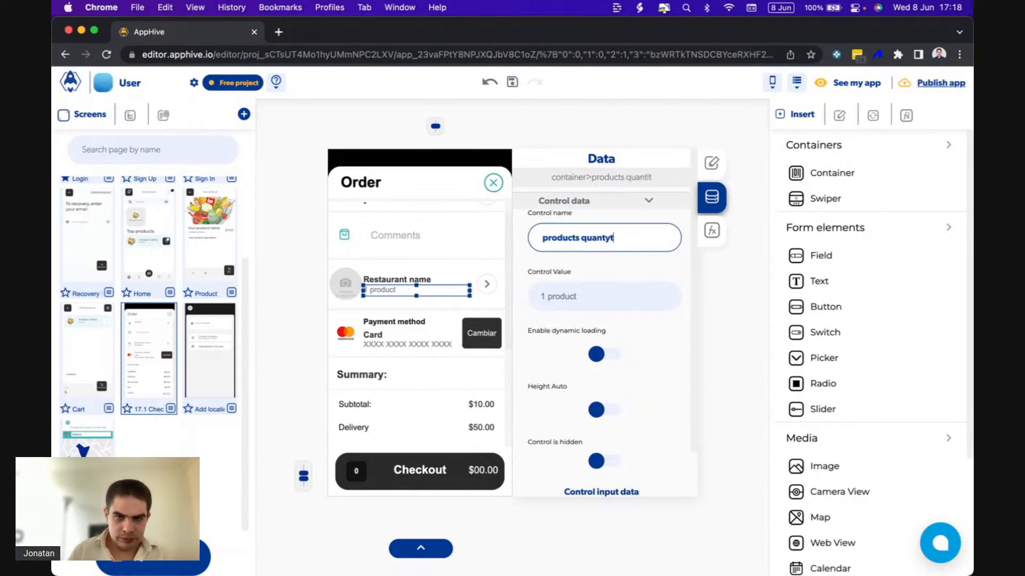
pyautogui.press('BackSpace')
pyautogui.press('BackSpace')
pyautogui.write('it')
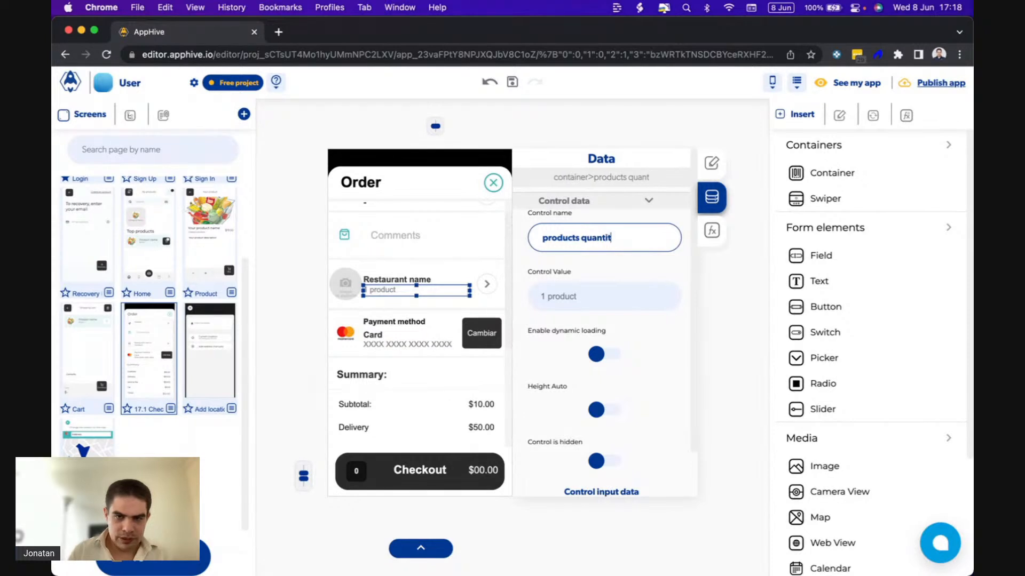
pyautogui.click(706, 238)
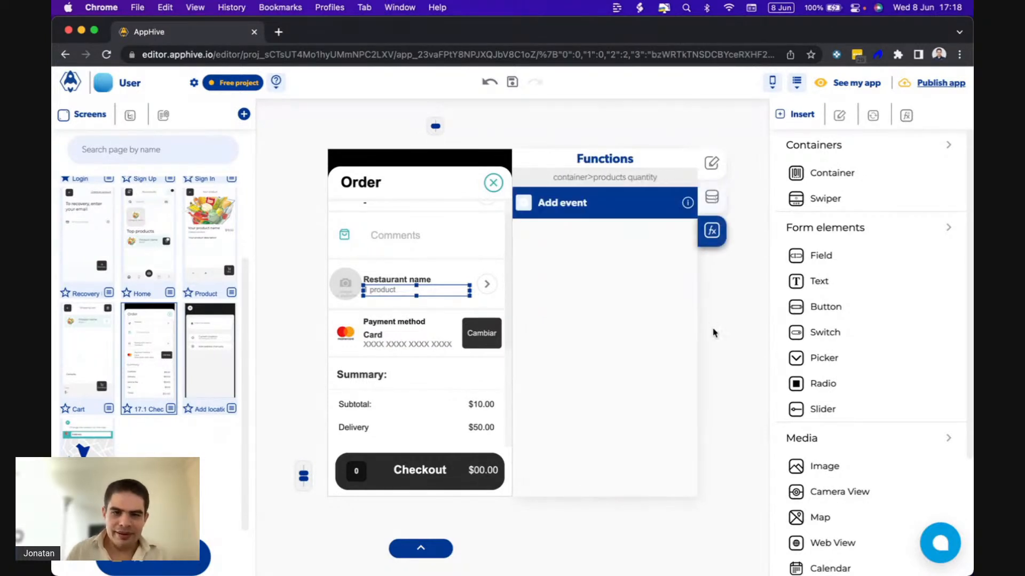
pyautogui.click(734, 342)
pyautogui.scroll(-1, 614, 378)
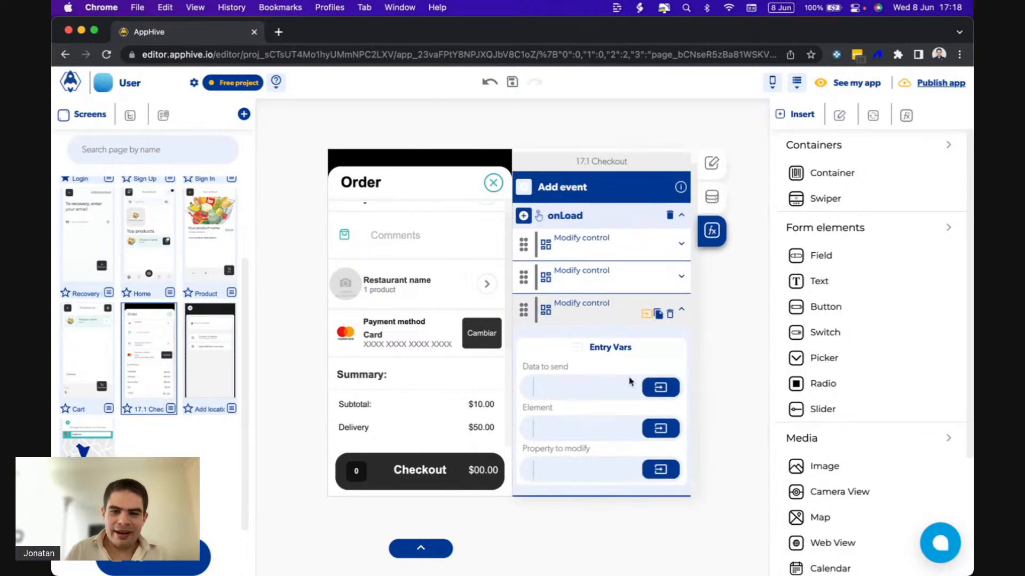
pyautogui.click(658, 388)
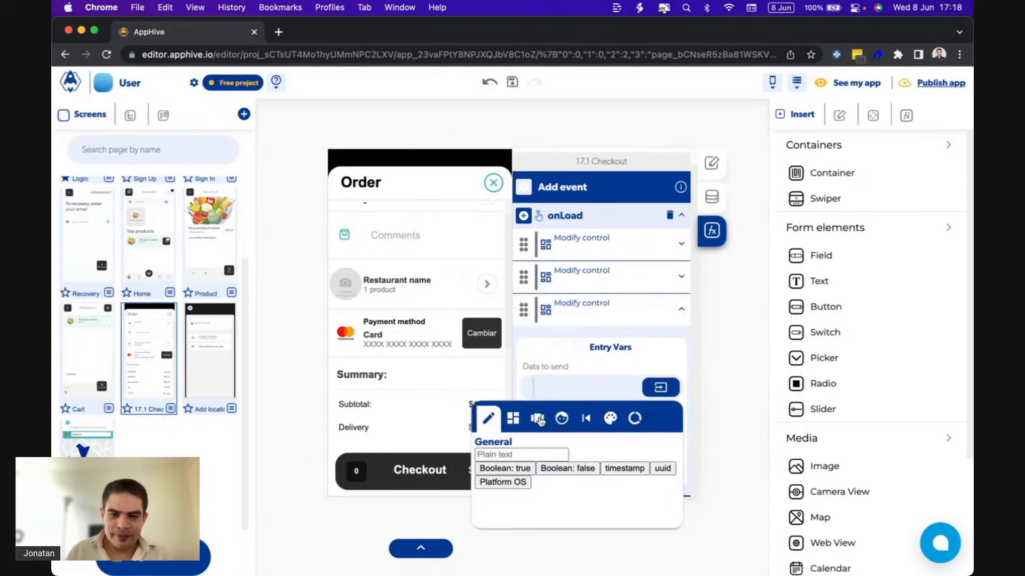
pyautogui.click(634, 418)
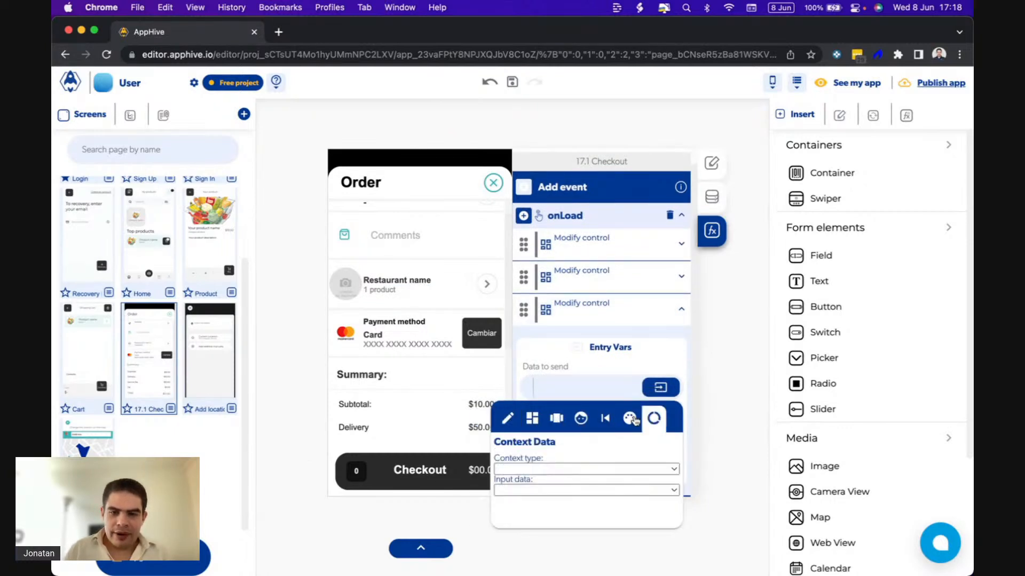
pyautogui.click(609, 389)
# Set the third Modify control's element to the products quantity text and its property to modify to text.
pyautogui.click(664, 432)
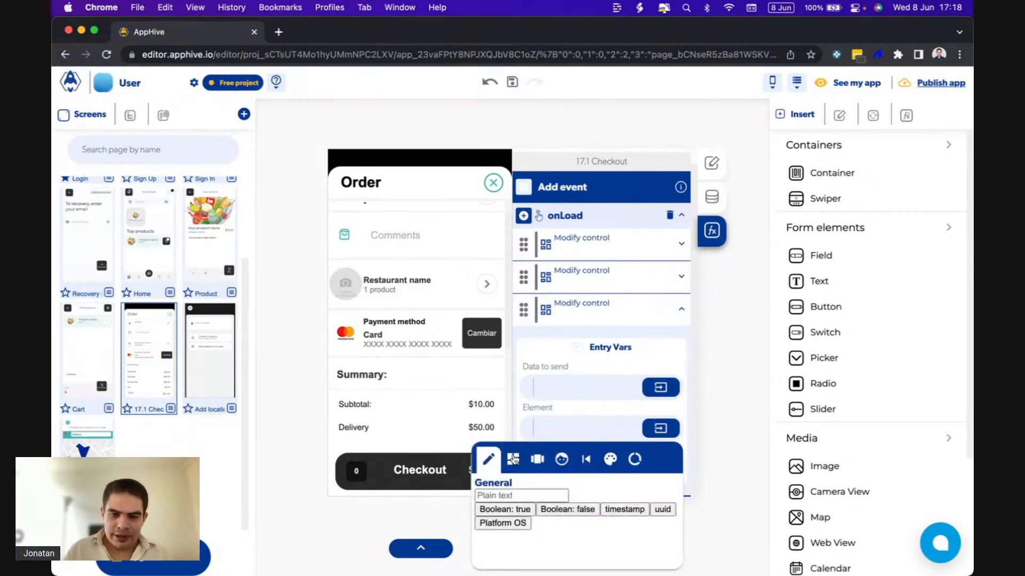
pyautogui.click(514, 459)
pyautogui.write('prod')
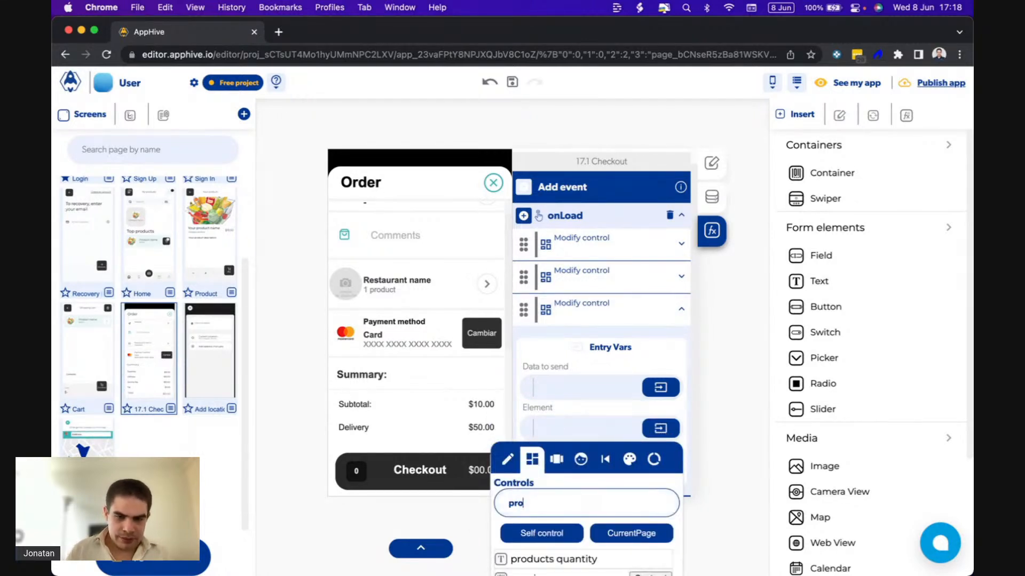
pyautogui.click(538, 558)
pyautogui.click(560, 475)
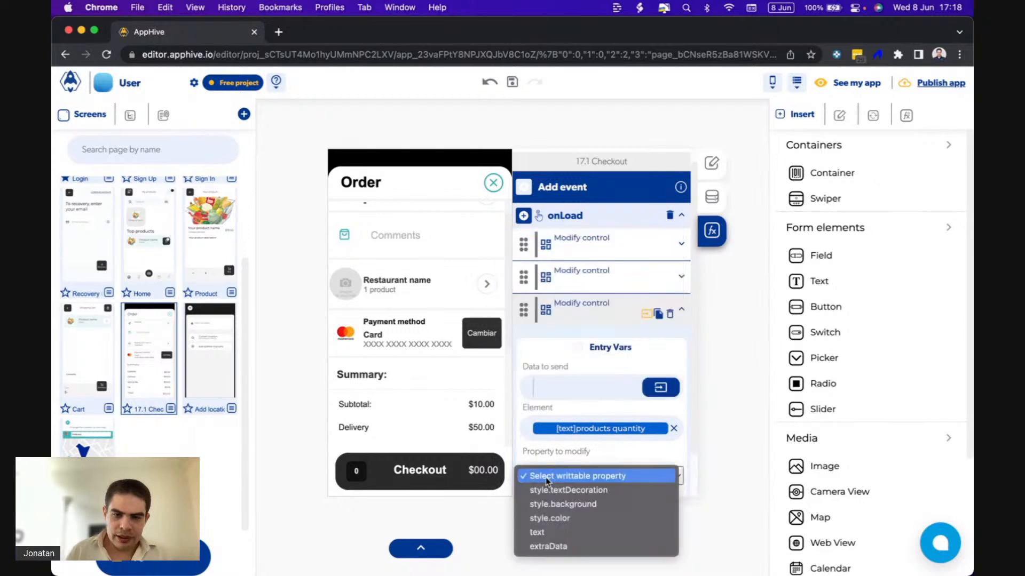
pyautogui.click(544, 532)
pyautogui.scroll(-2, 589, 368)
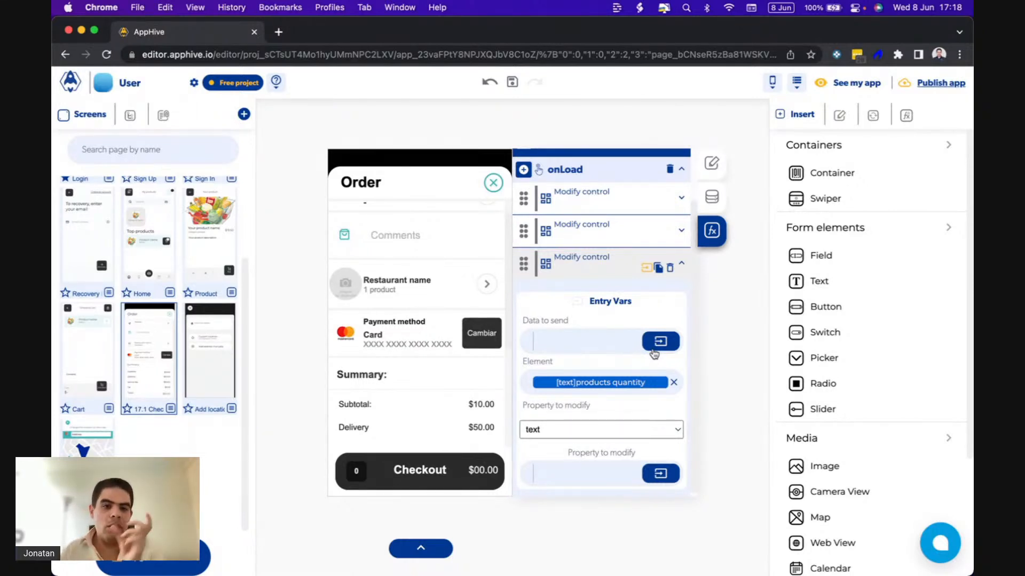
# Start a Complex onCompute value for the third Modify control's data to send and add a Concat function to it.
pyautogui.click(654, 352)
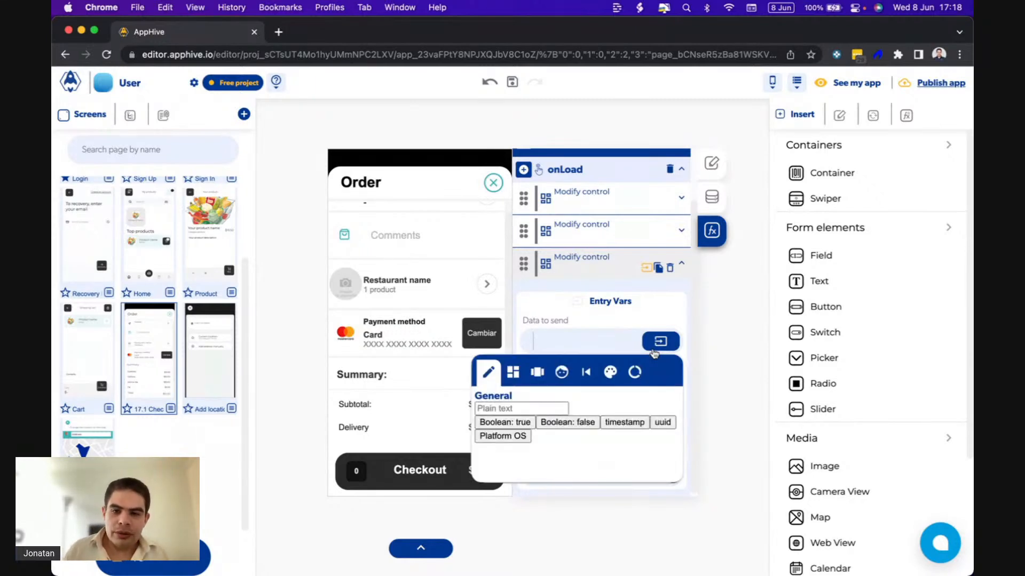
pyautogui.click(537, 374)
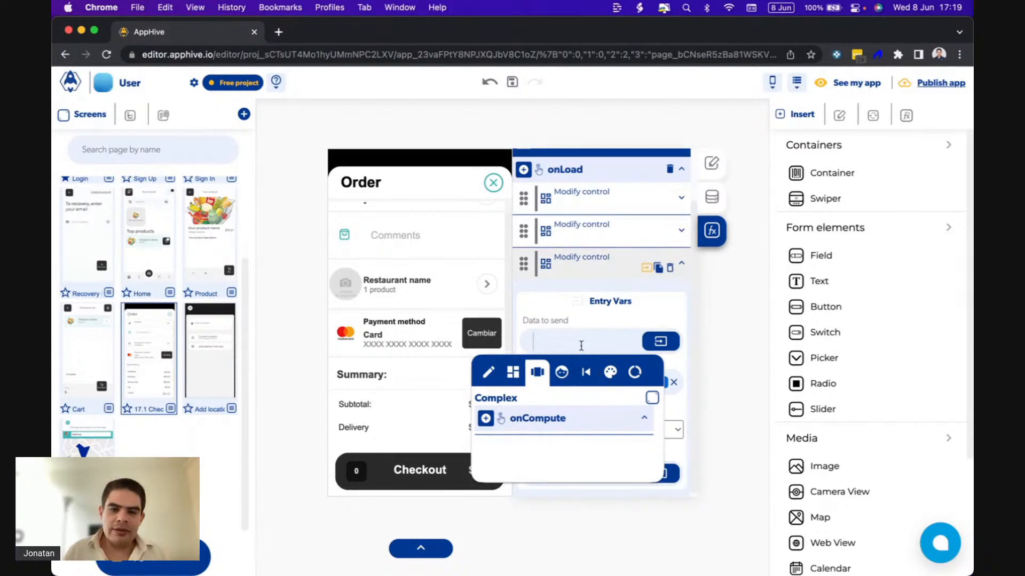
pyautogui.click(652, 398)
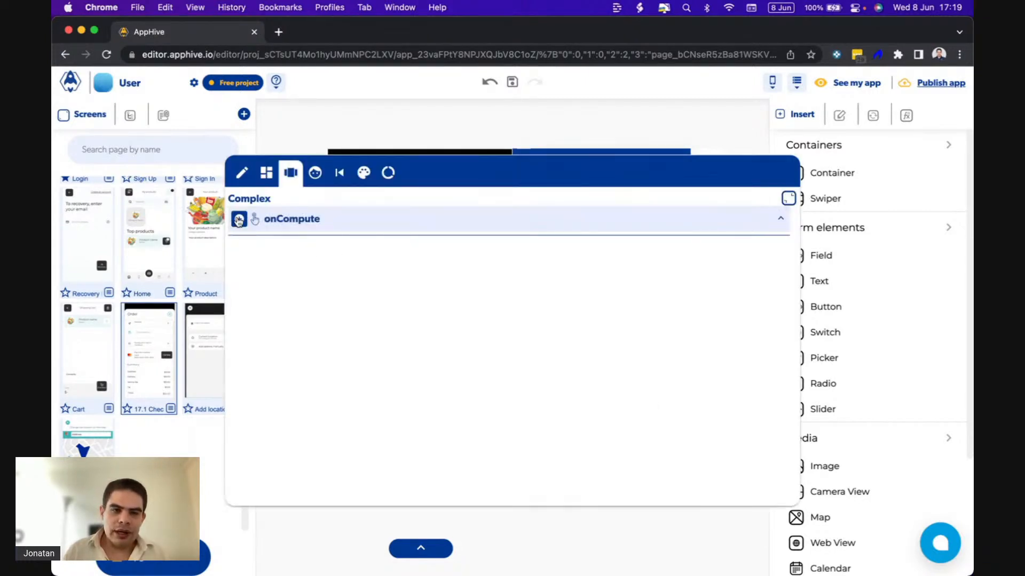
pyautogui.click(239, 219)
pyautogui.moveTo(240, 350)
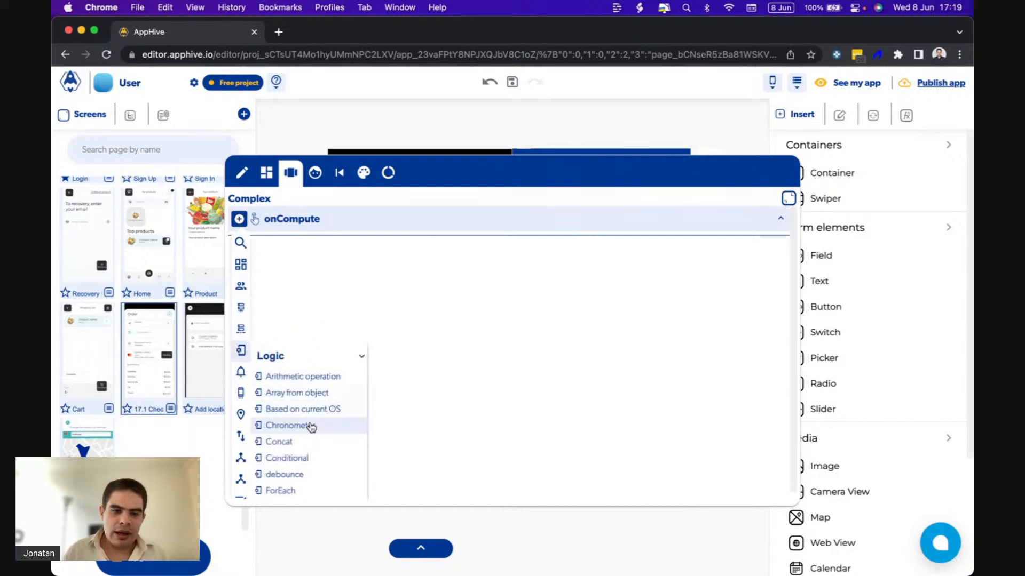
pyautogui.click(290, 443)
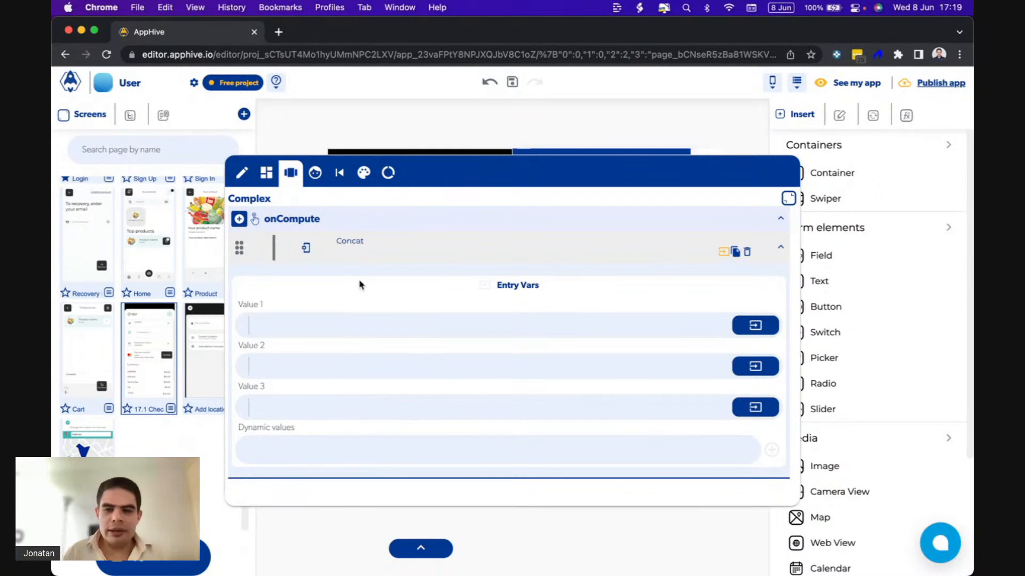
# Set the Concat function's Value 1 to the page data products_quantity and Value 2 to the text " products".
pyautogui.click(750, 330)
pyautogui.click(744, 356)
pyautogui.click(678, 409)
pyautogui.click(644, 437)
pyautogui.click(635, 428)
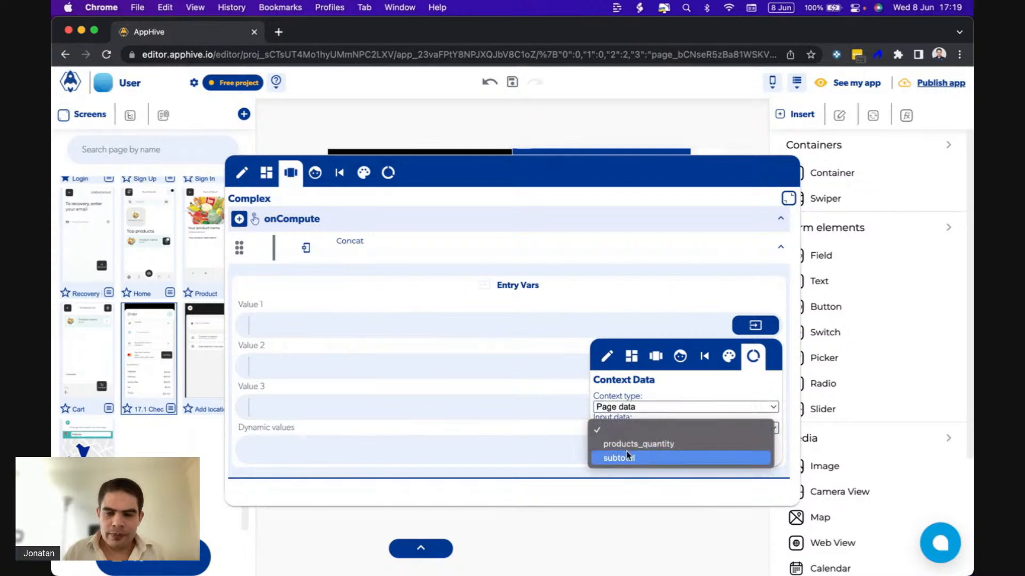
pyautogui.click(639, 444)
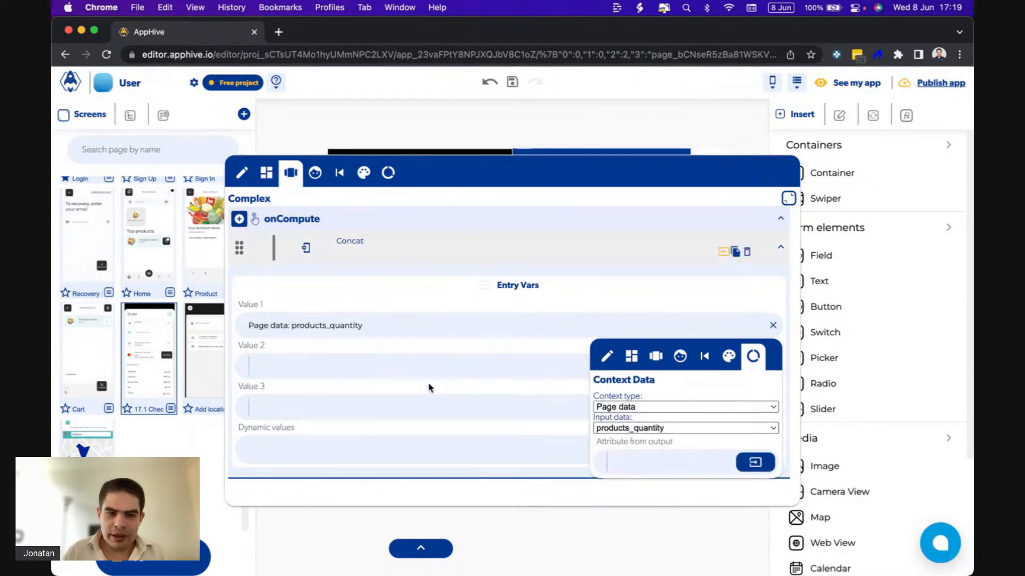
pyautogui.click(427, 366)
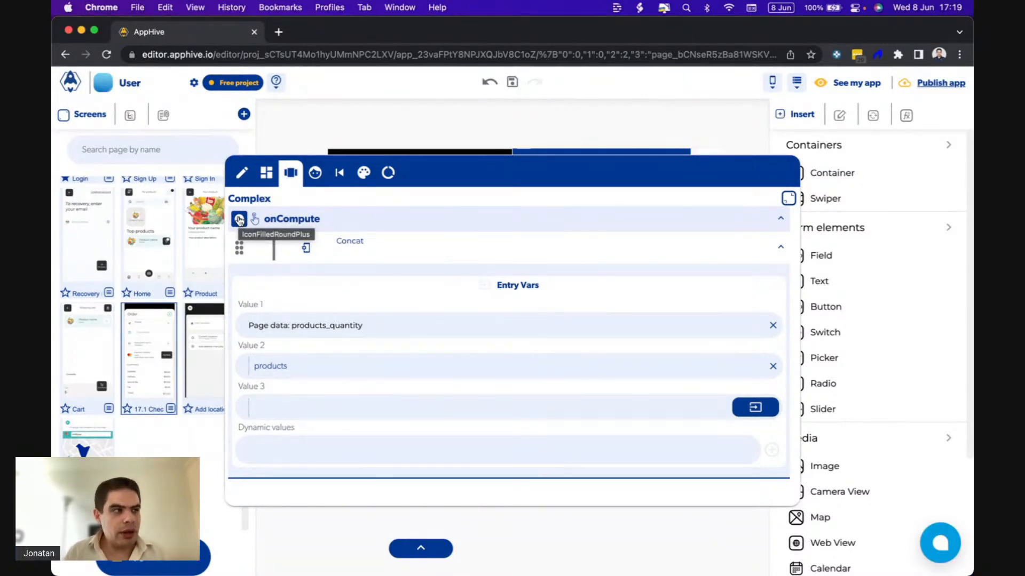
# Add an onComputeCallback that returns the Concat output, and close the complex value editor.
pyautogui.click(239, 220)
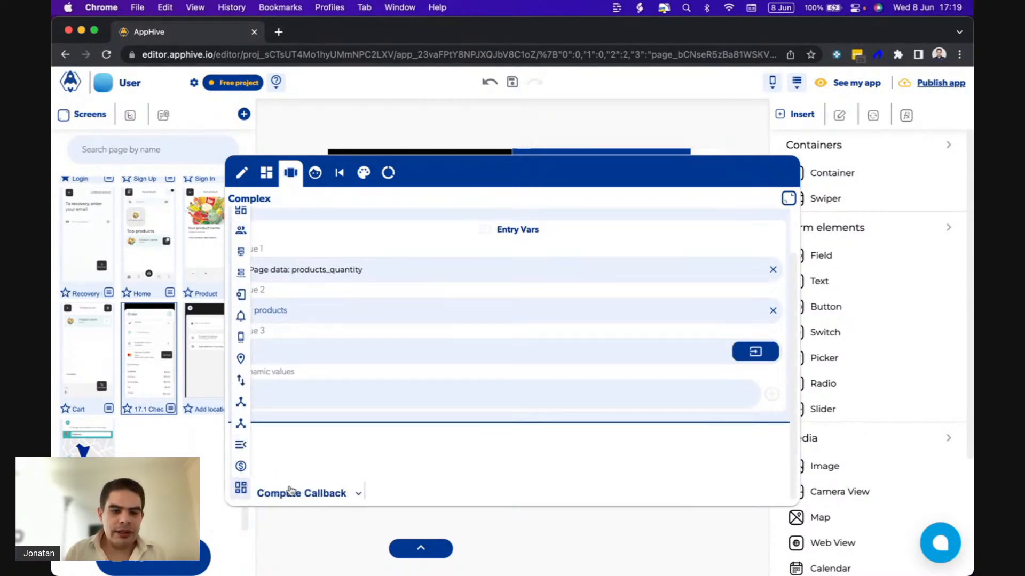
pyautogui.click(296, 489)
pyautogui.scroll(-1, 641, 480)
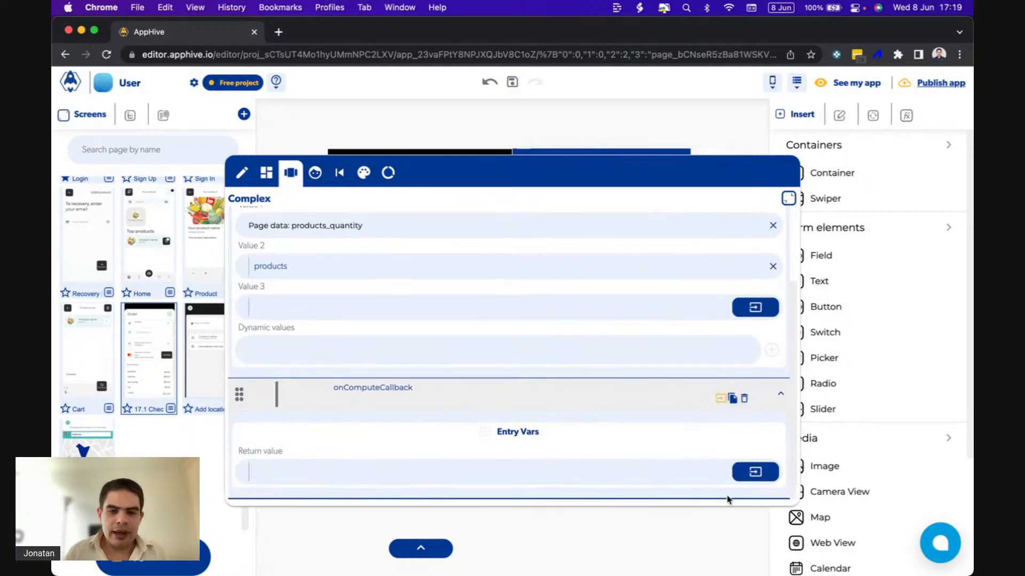
pyautogui.click(749, 476)
pyautogui.click(736, 353)
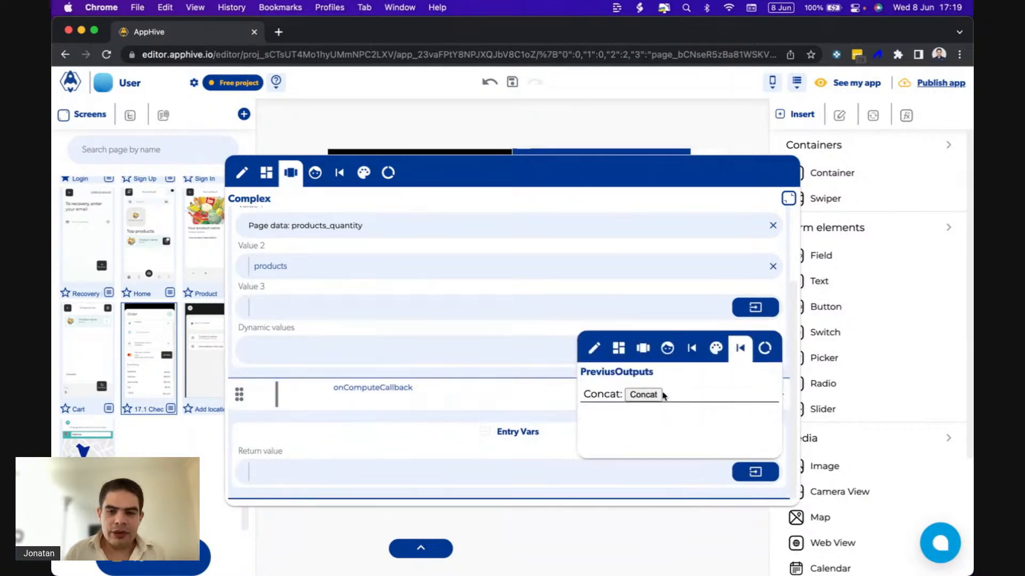
pyautogui.click(646, 396)
pyautogui.scroll(5, 303, 332)
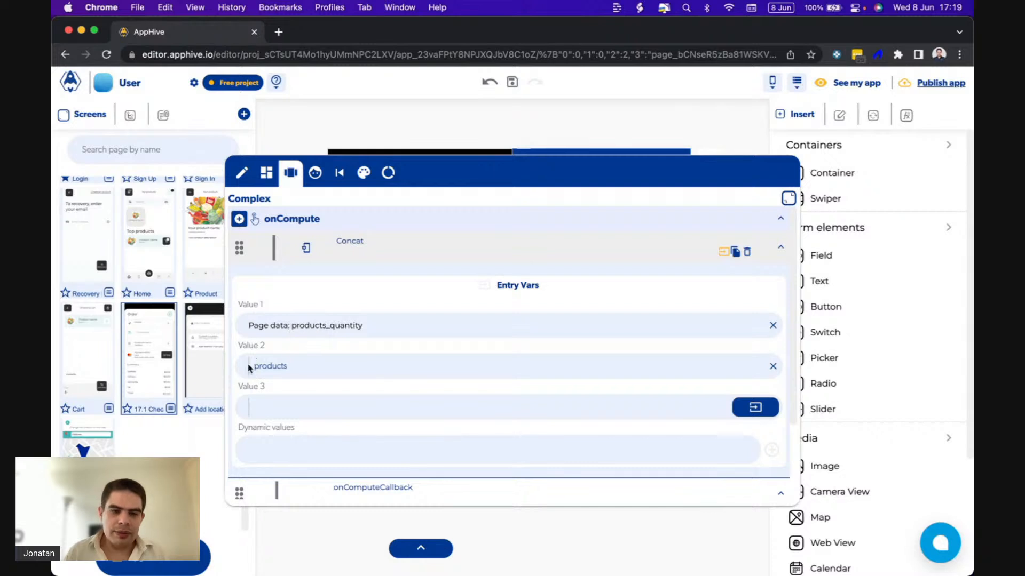
pyautogui.moveTo(250, 365); pyautogui.dragTo(356, 364)
pyautogui.click(788, 198)
pyautogui.click(587, 348)
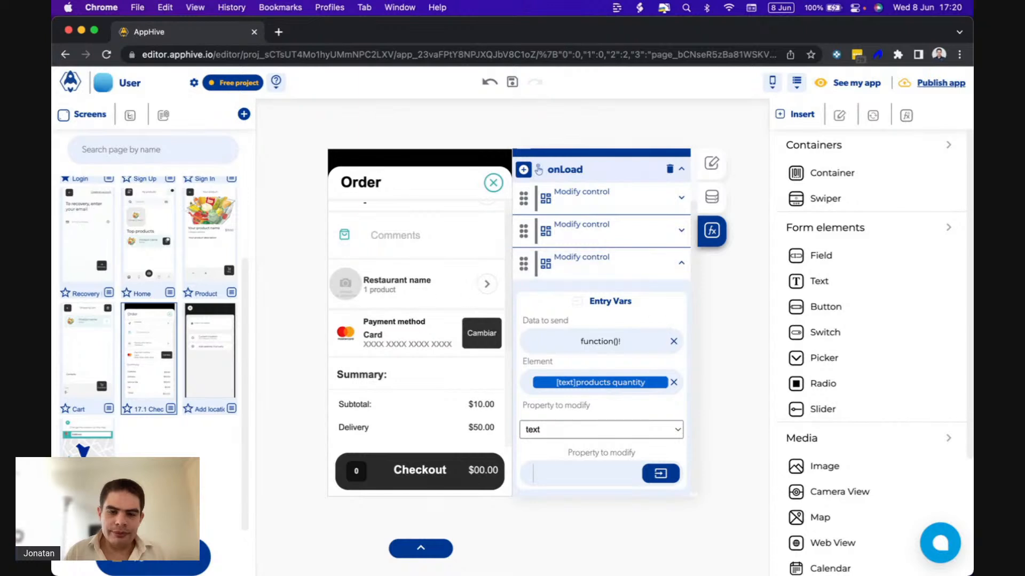
# Review the Order screen's layout and switch to the QuickTime phone preview to examine the app's home header.
pyautogui.scroll(-1, 601, 419)
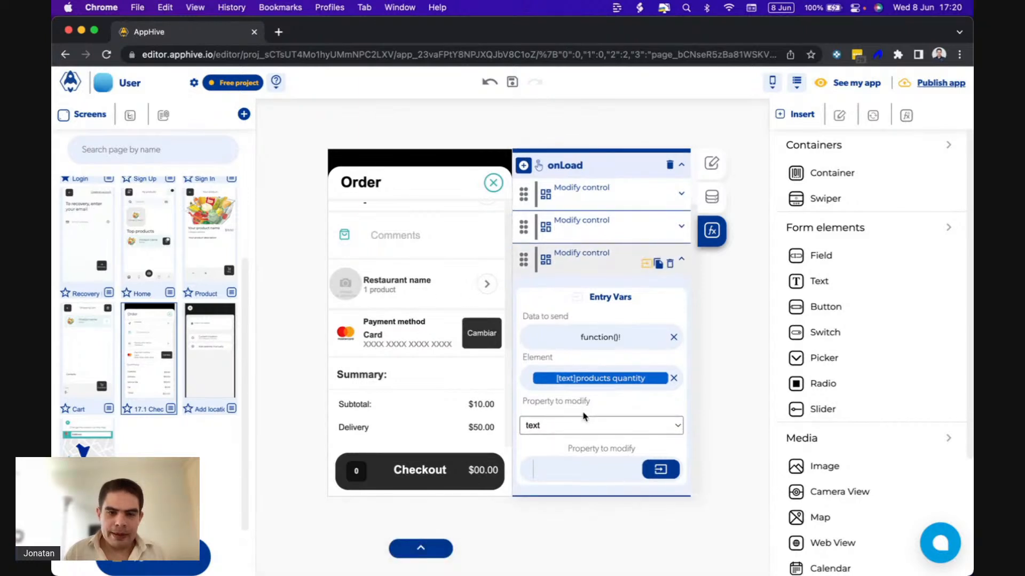
pyautogui.scroll(-4, 401, 420)
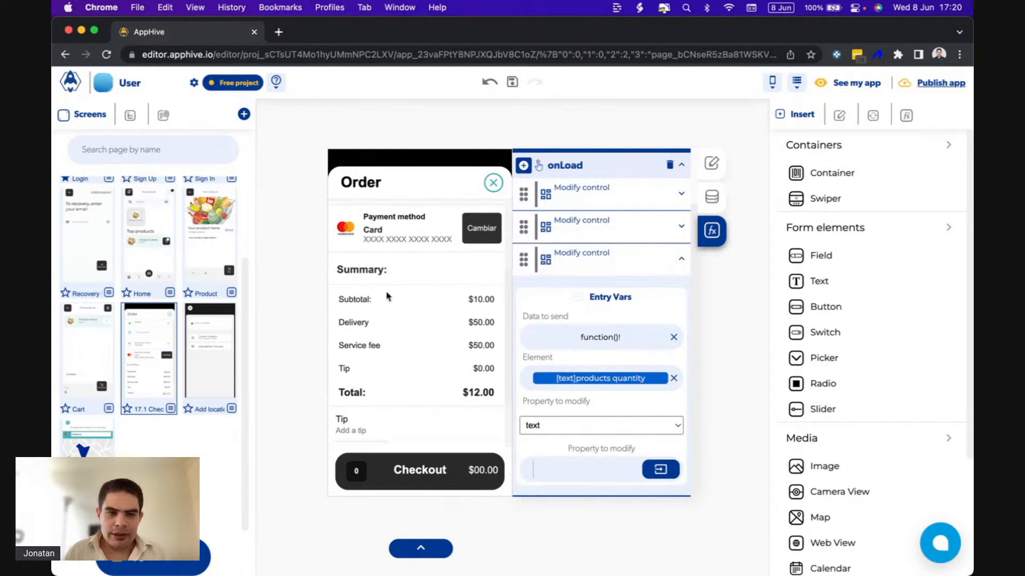
pyautogui.scroll(4, 477, 297)
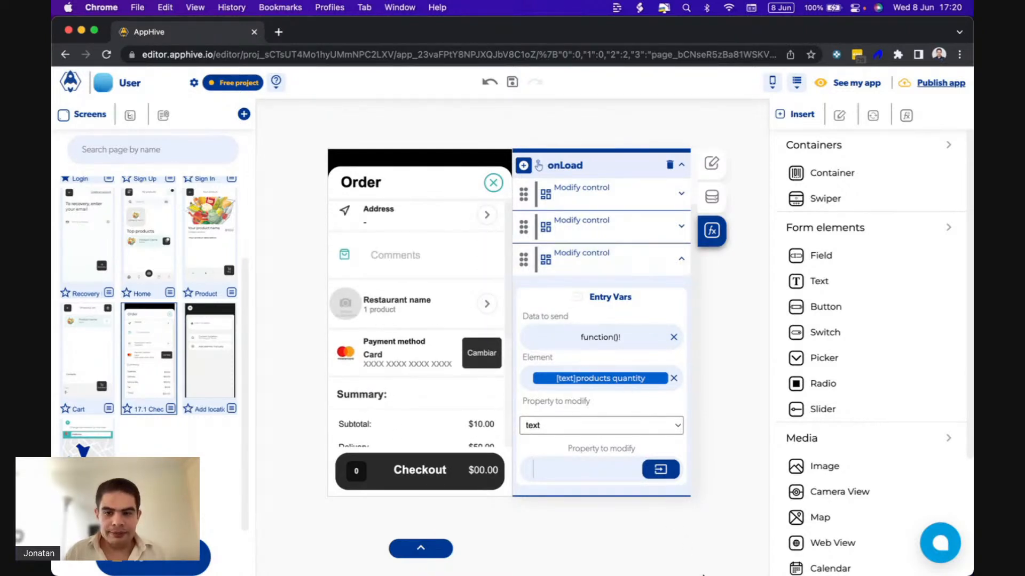
pyautogui.click(673, 555)
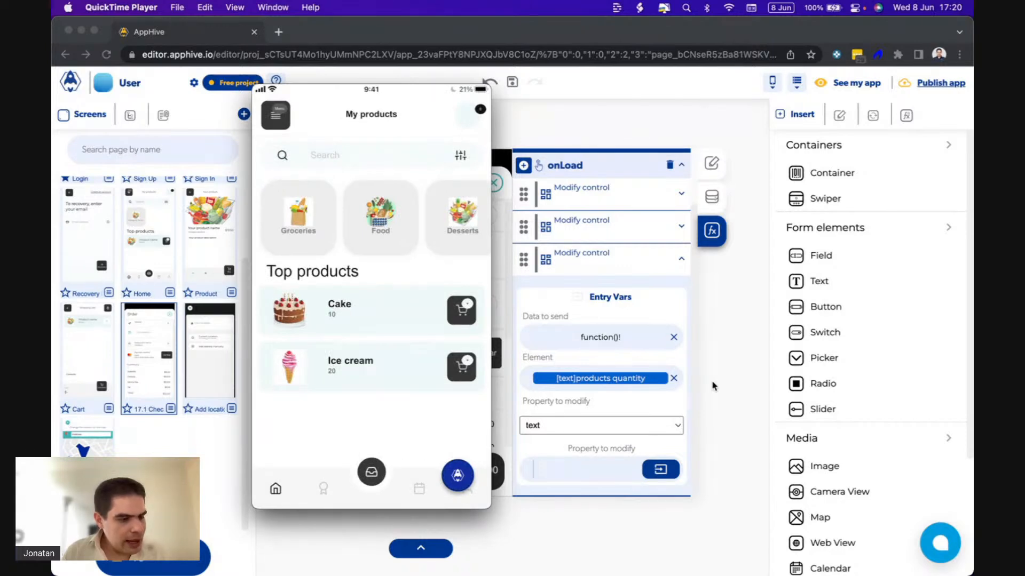
pyautogui.moveTo(416, 100)
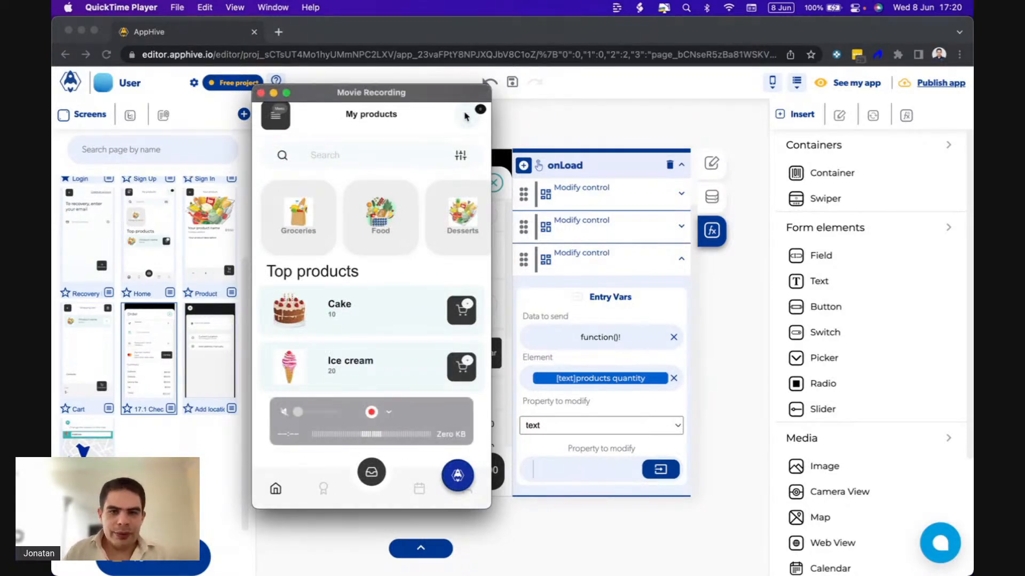
# Open the Home screen and set the text color of the icon in the profile_photo container to dark grey, shade 500.
pyautogui.click(155, 301)
pyautogui.click(147, 250)
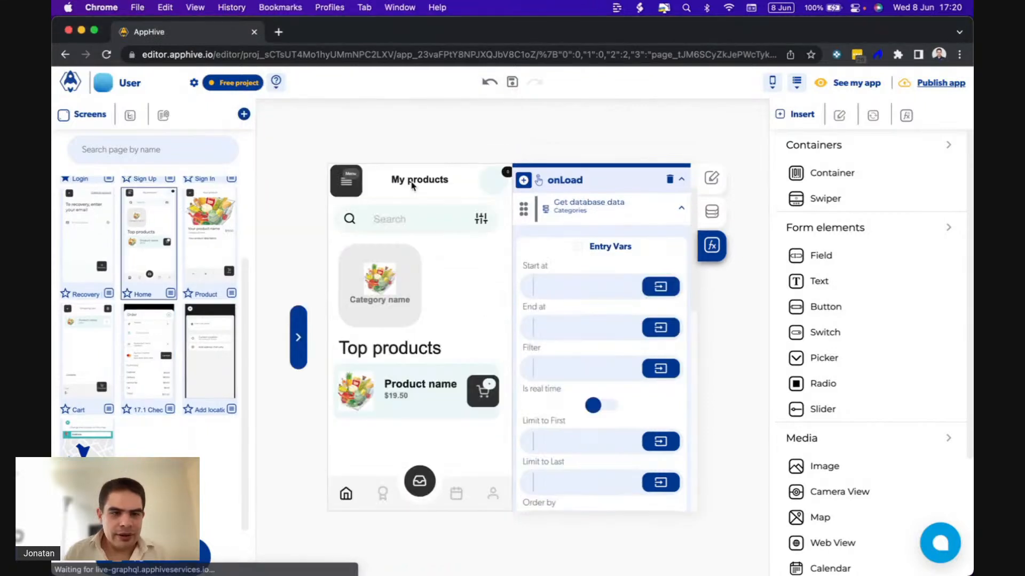
pyautogui.click(493, 182)
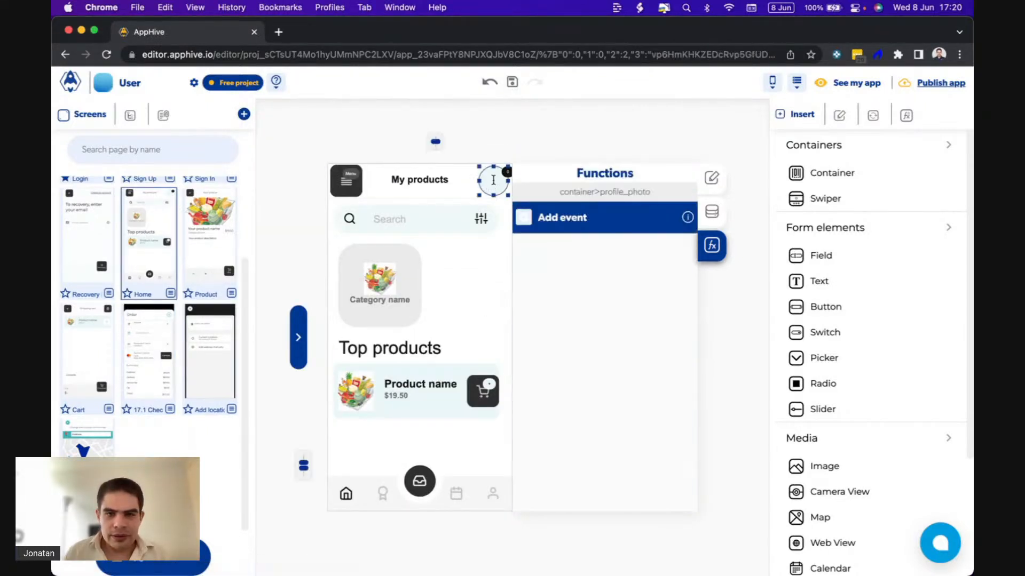
pyautogui.click(503, 179)
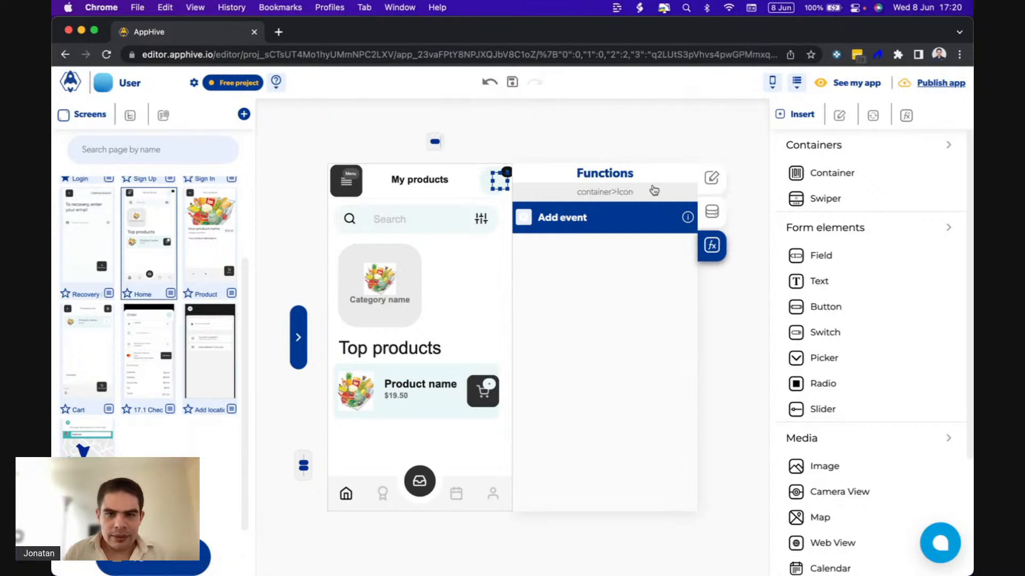
pyautogui.click(712, 180)
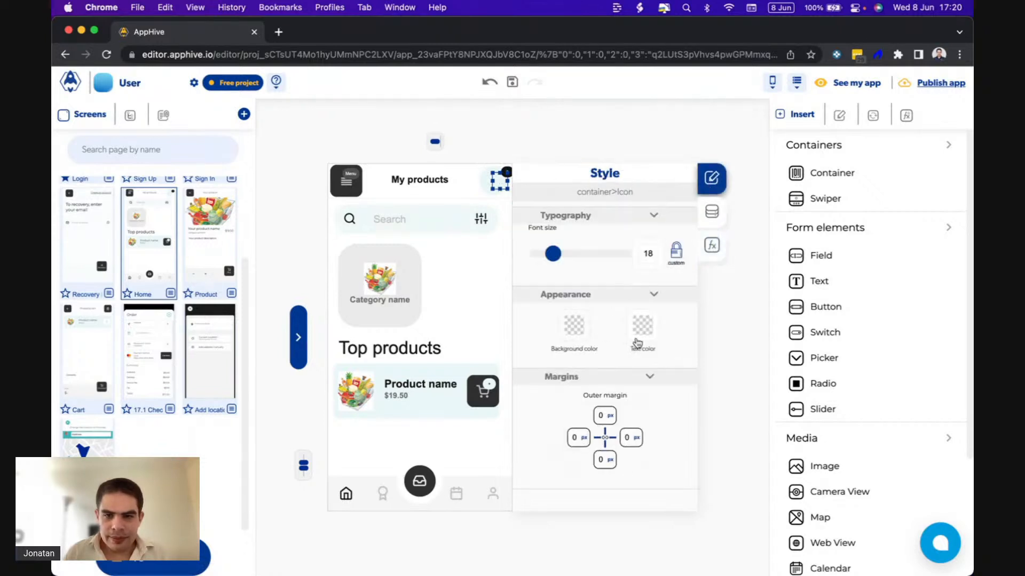
pyautogui.click(646, 335)
pyautogui.click(698, 370)
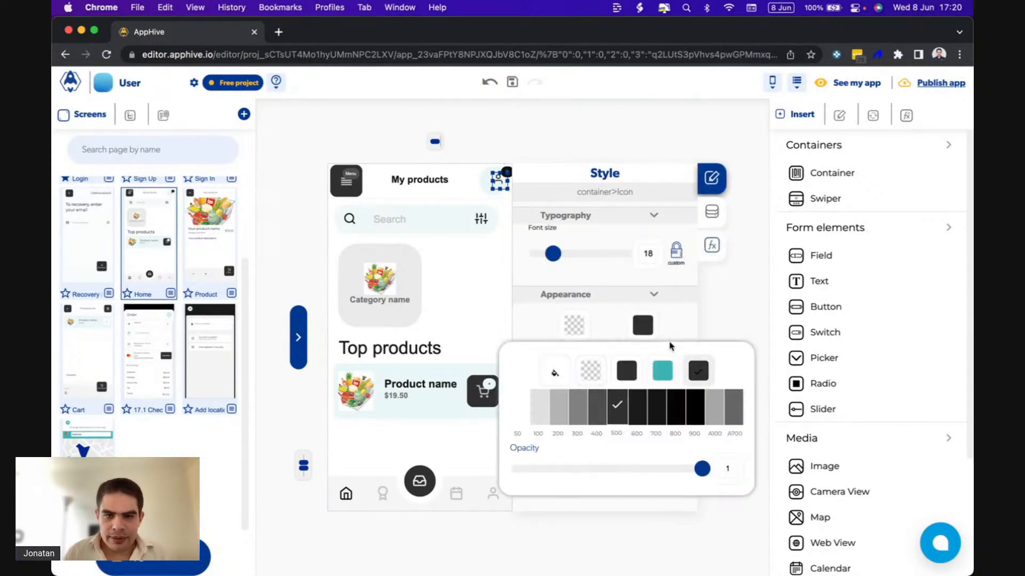
# Replace the Home header's profile icon with the Feather shopping-cart icon.
pyautogui.click(498, 180)
pyautogui.click(497, 181)
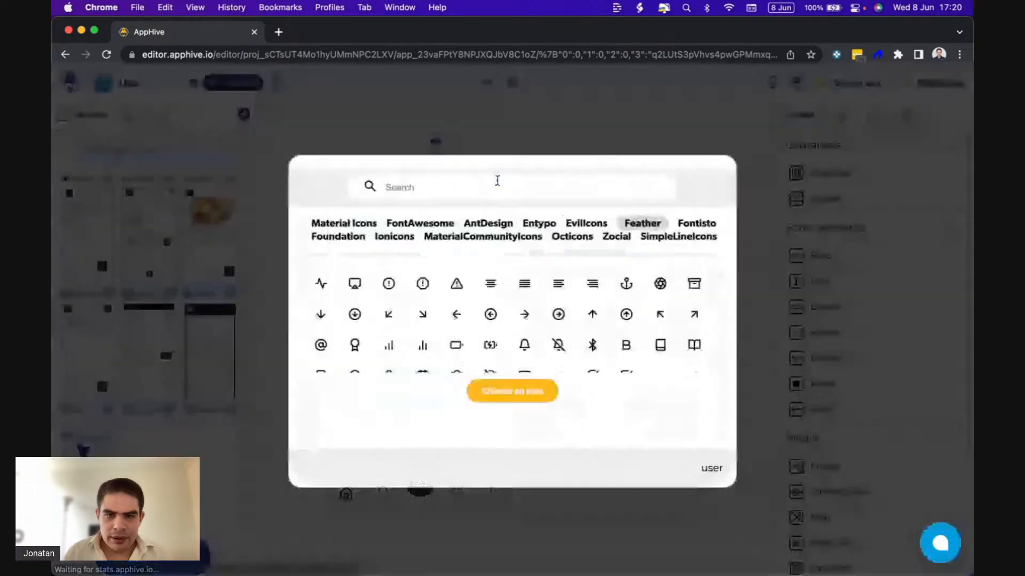
pyautogui.write('car')
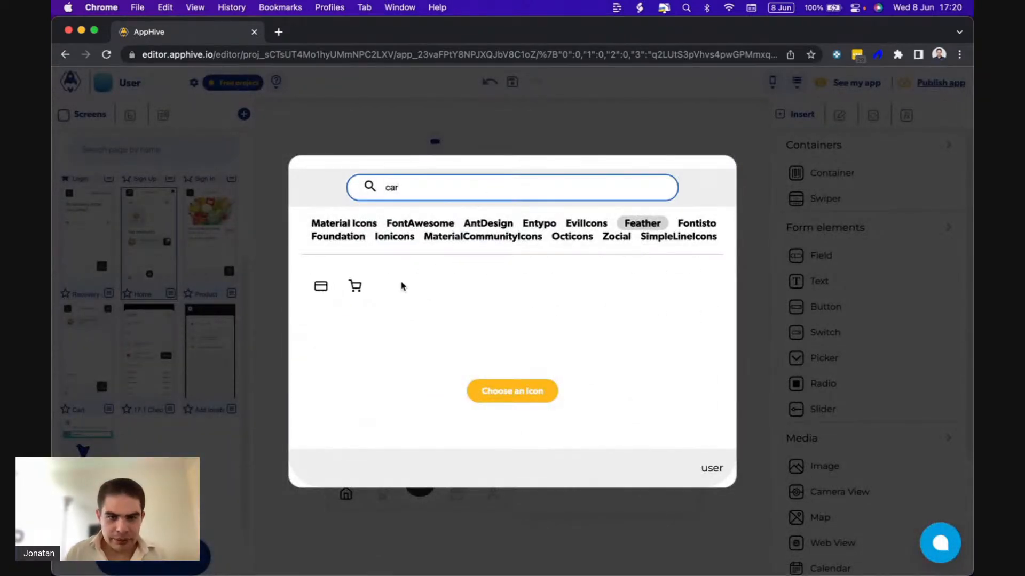
pyautogui.click(355, 286)
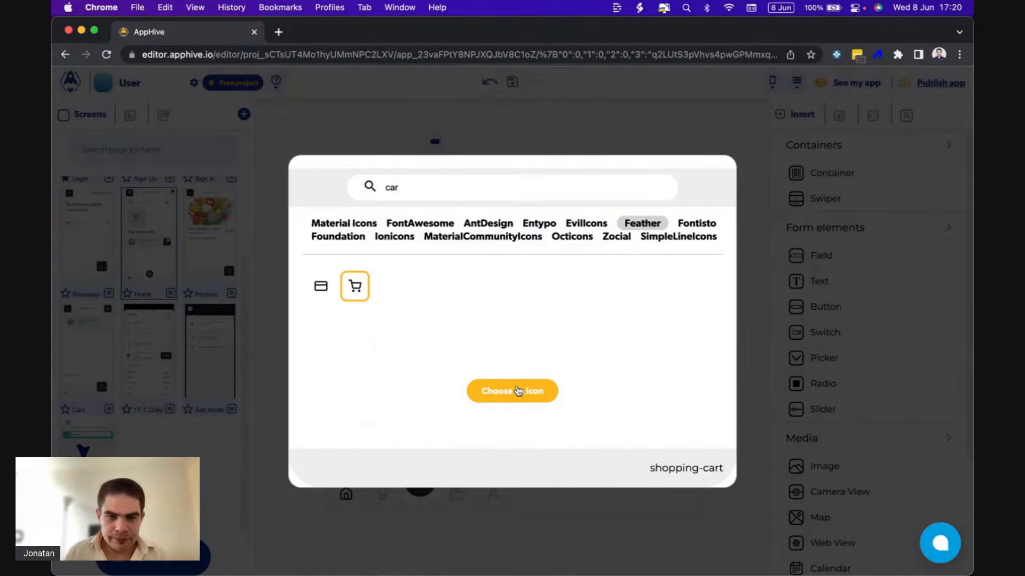
pyautogui.click(512, 391)
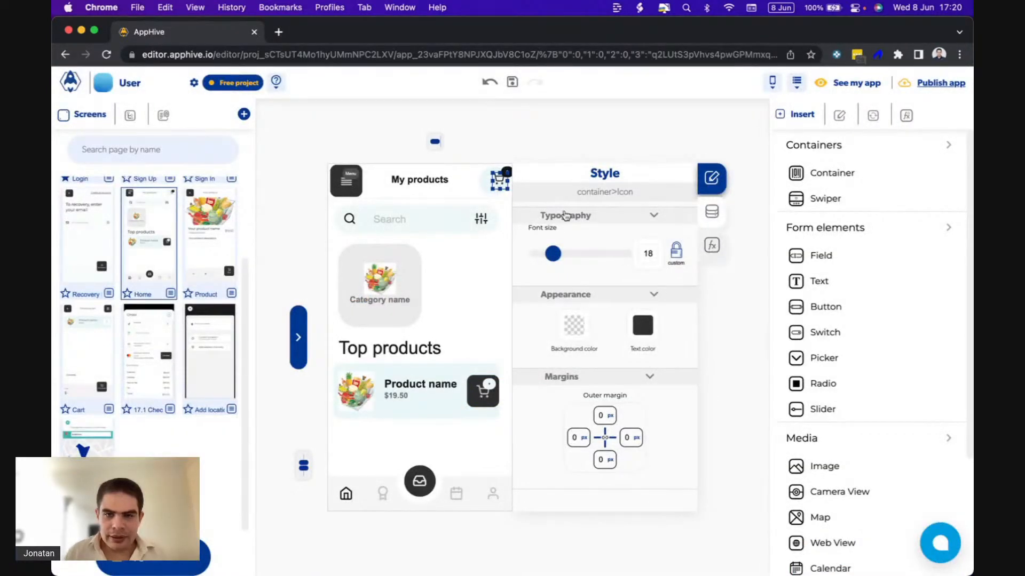
# Add an onPress event to the profile_photo container around the Home header's cart icon.
pyautogui.click(484, 182)
pyautogui.click(711, 245)
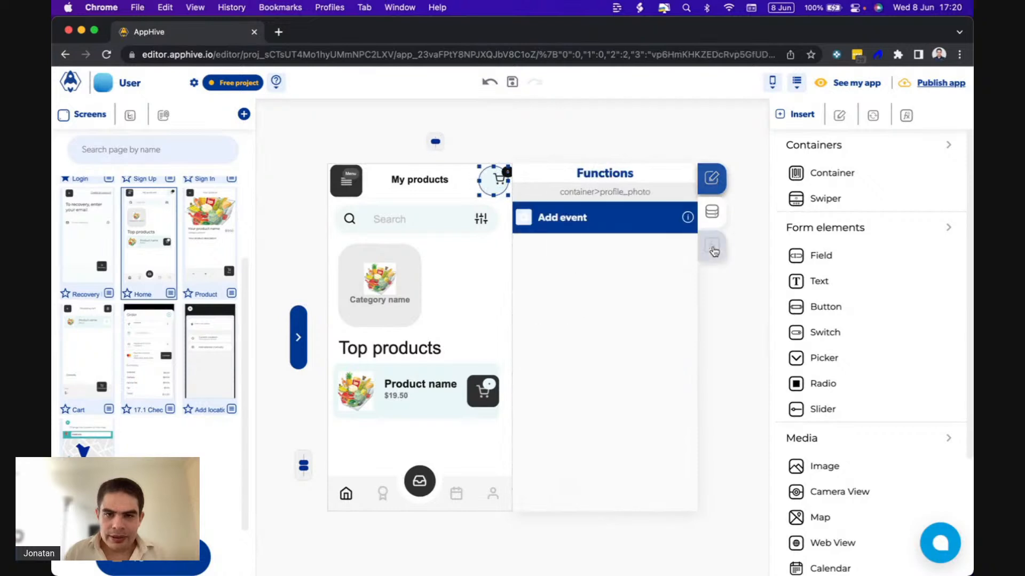
pyautogui.click(524, 217)
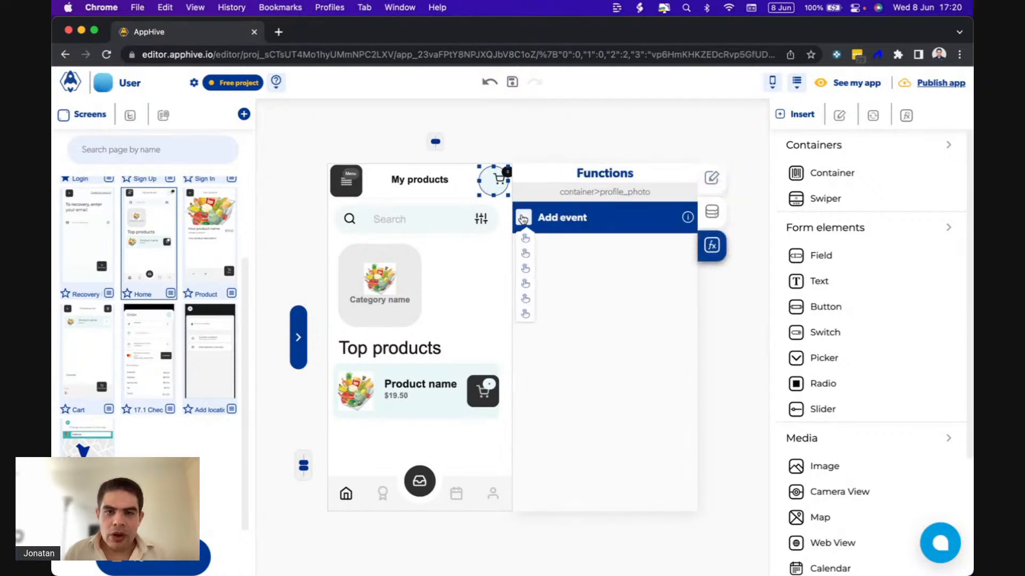
pyautogui.click(525, 243)
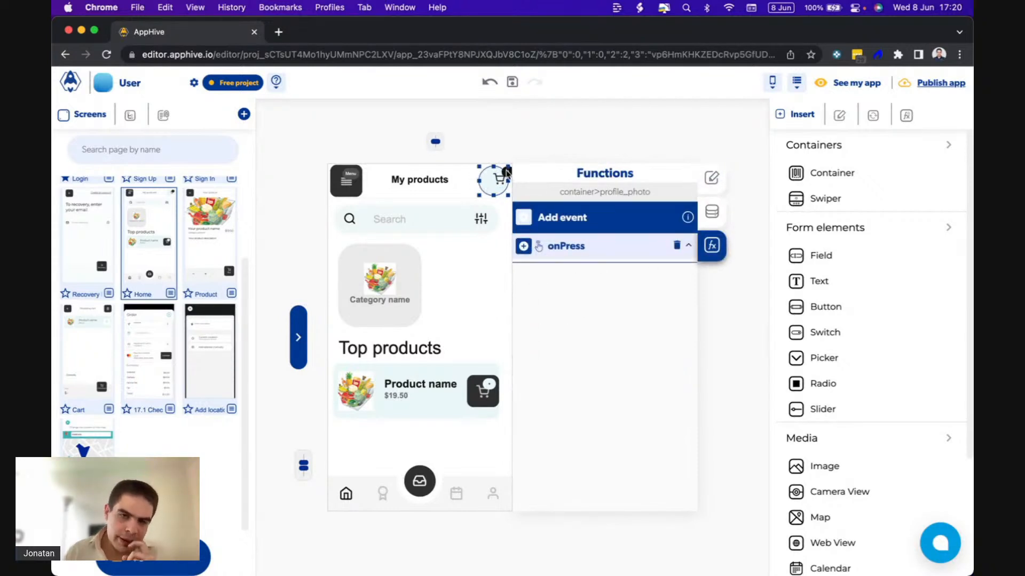
# Add a Push Screen navigation function to the onPress event, with Cart as the destination page.
pyautogui.click(524, 247)
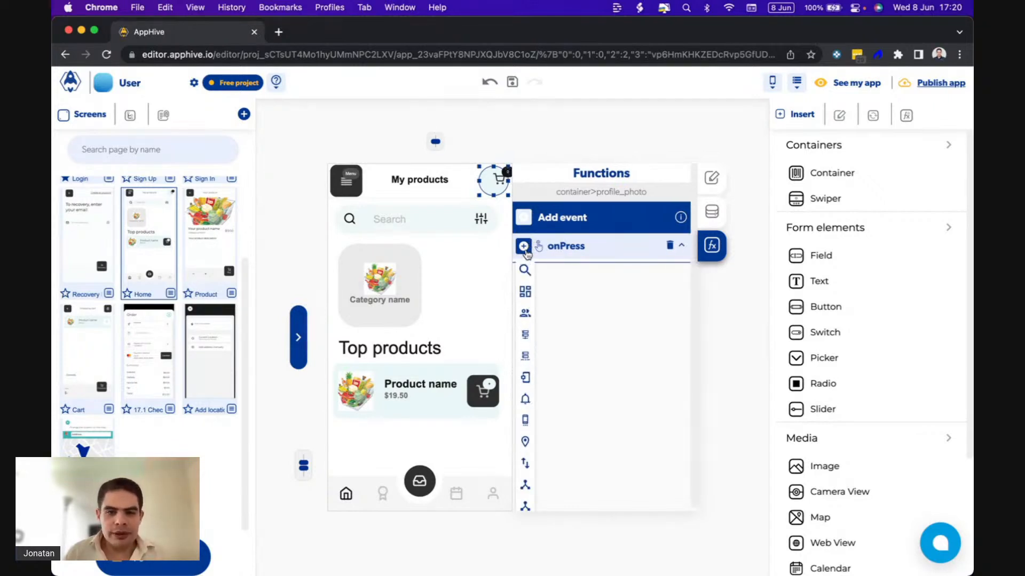
pyautogui.scroll(-2, 525, 254)
pyautogui.moveTo(525, 421)
pyautogui.moveTo(525, 479)
pyautogui.scroll(-2, 534, 470)
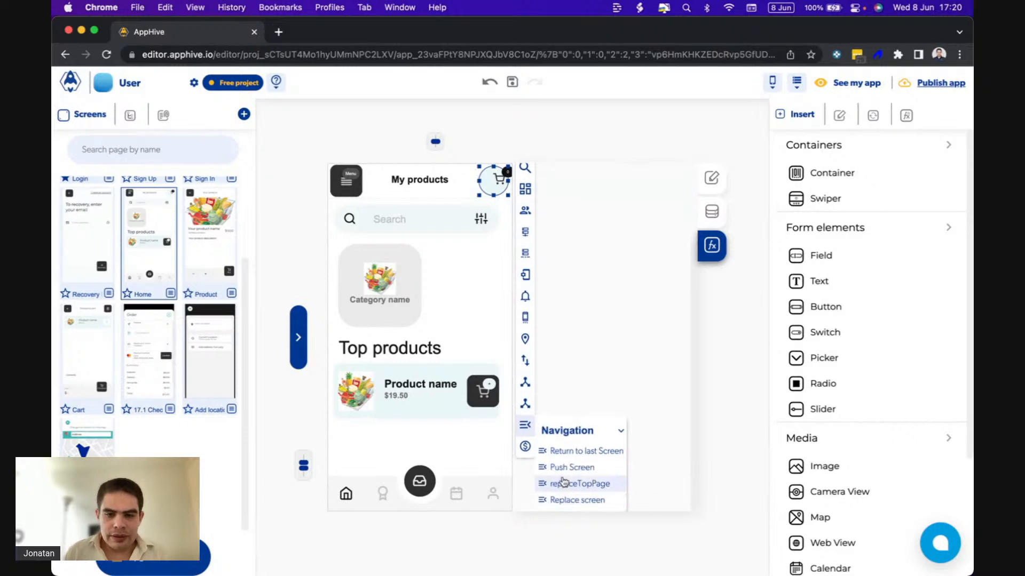
pyautogui.click(561, 471)
pyautogui.click(613, 348)
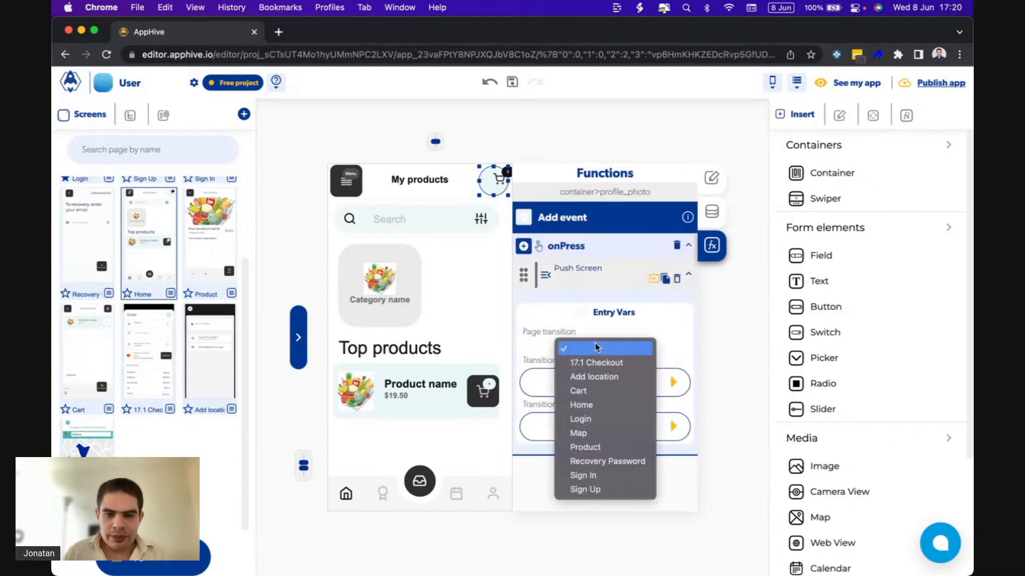
pyautogui.click(587, 391)
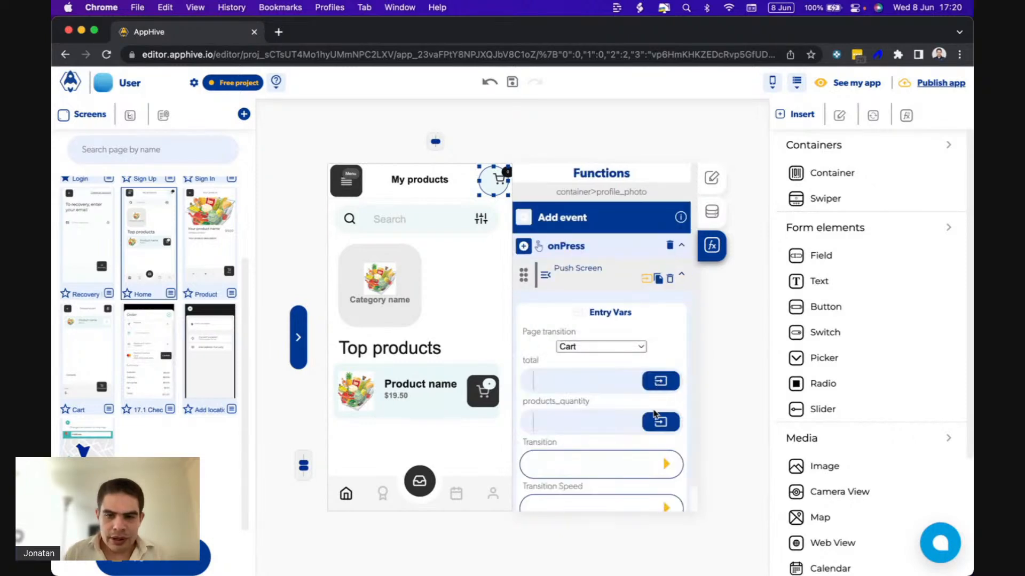
# Set the Push Screen entry variables total and products_quantity both to 0.
pyautogui.scroll(-2, 647, 432)
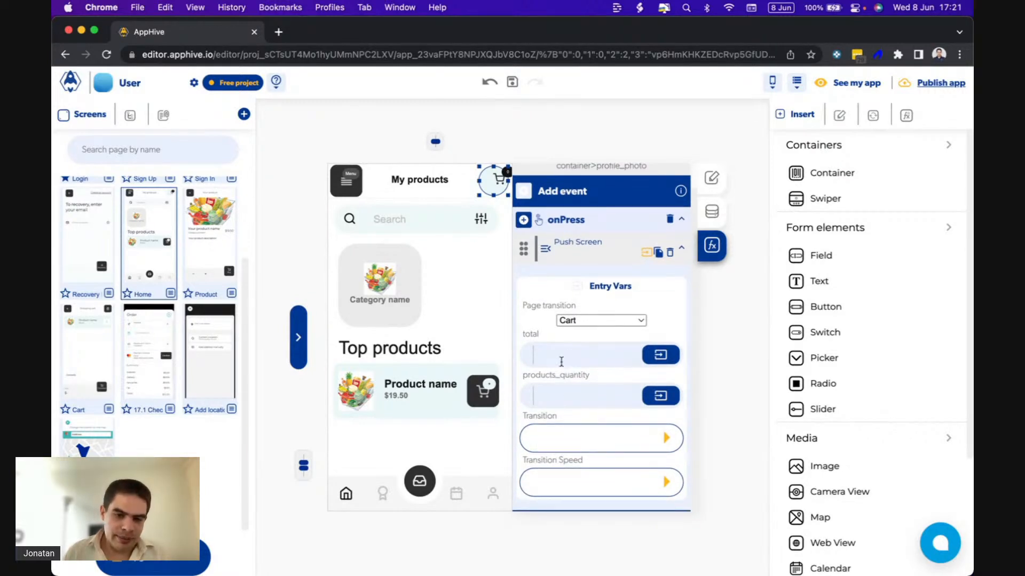
pyautogui.write('0')
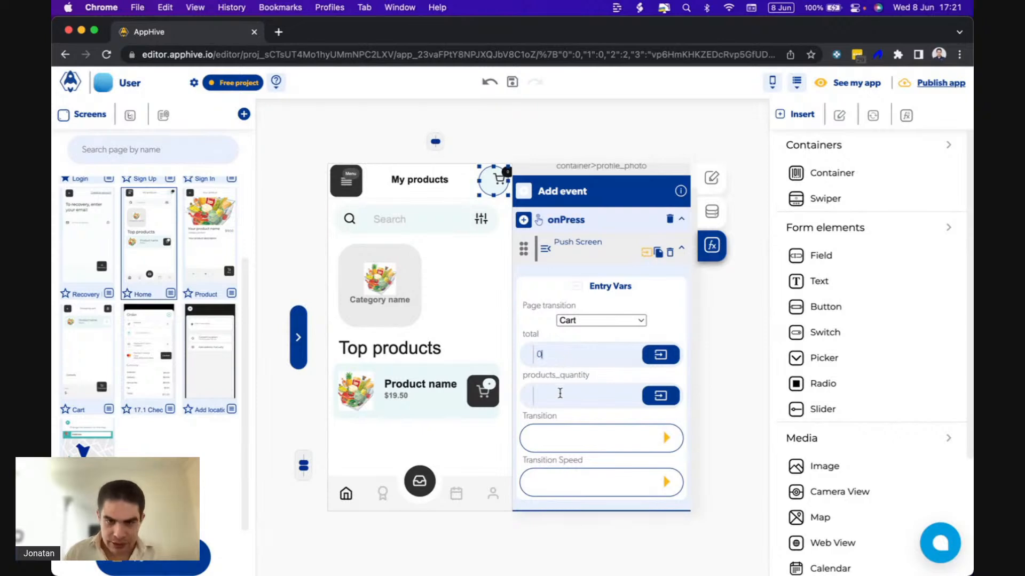
pyautogui.click(559, 395)
pyautogui.write('0')
# Set the Push Screen transition to SlideTop with Fast transition speed, and switch to the QuickTime phone preview.
pyautogui.click(667, 439)
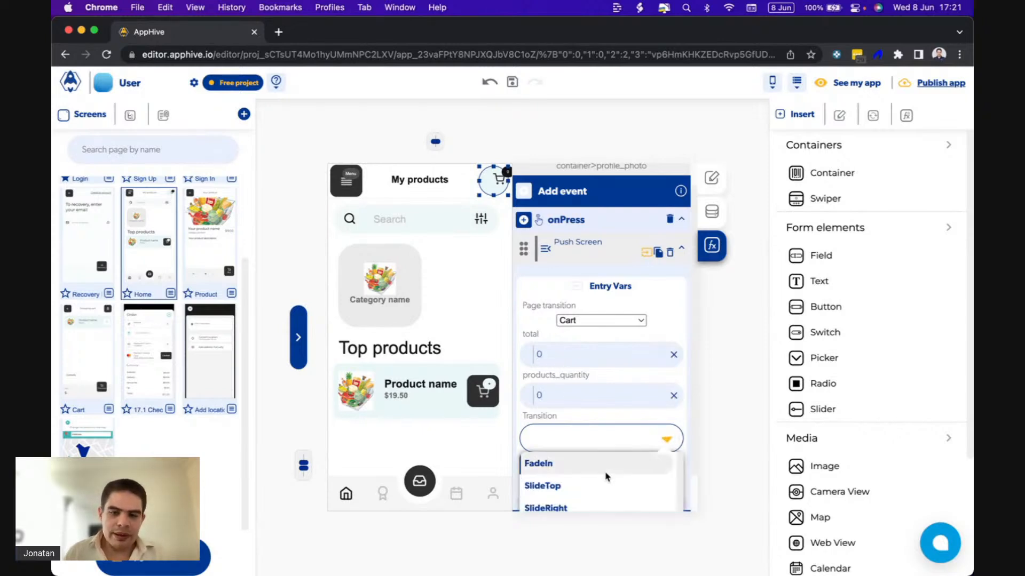
pyautogui.click(588, 488)
pyautogui.click(667, 481)
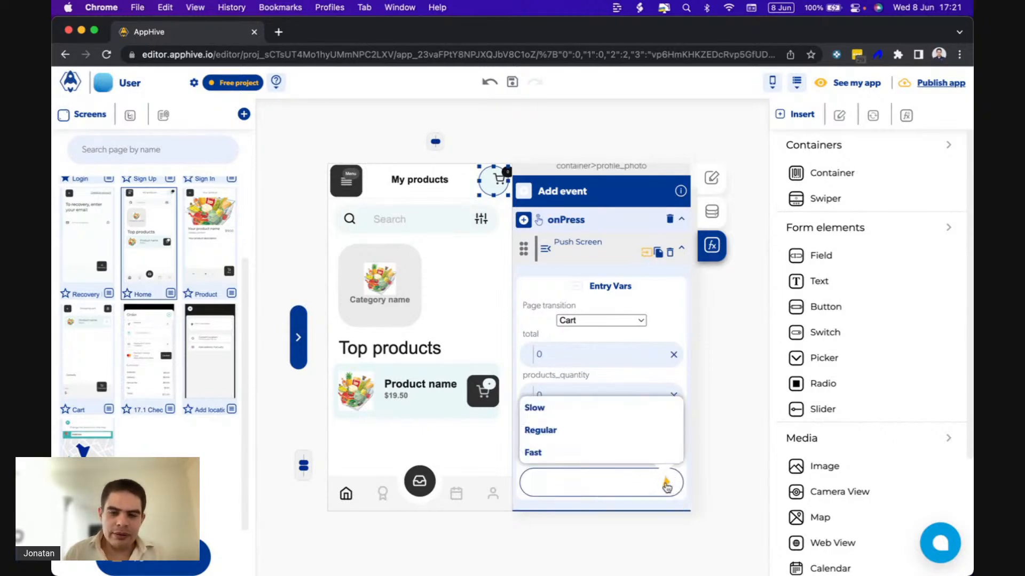
pyautogui.click(596, 450)
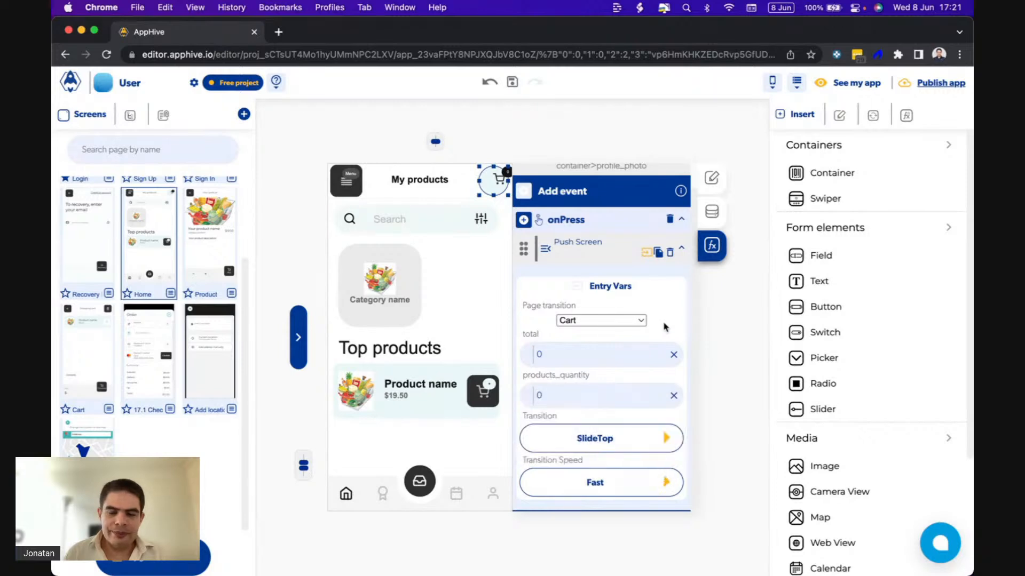
pyautogui.click(660, 561)
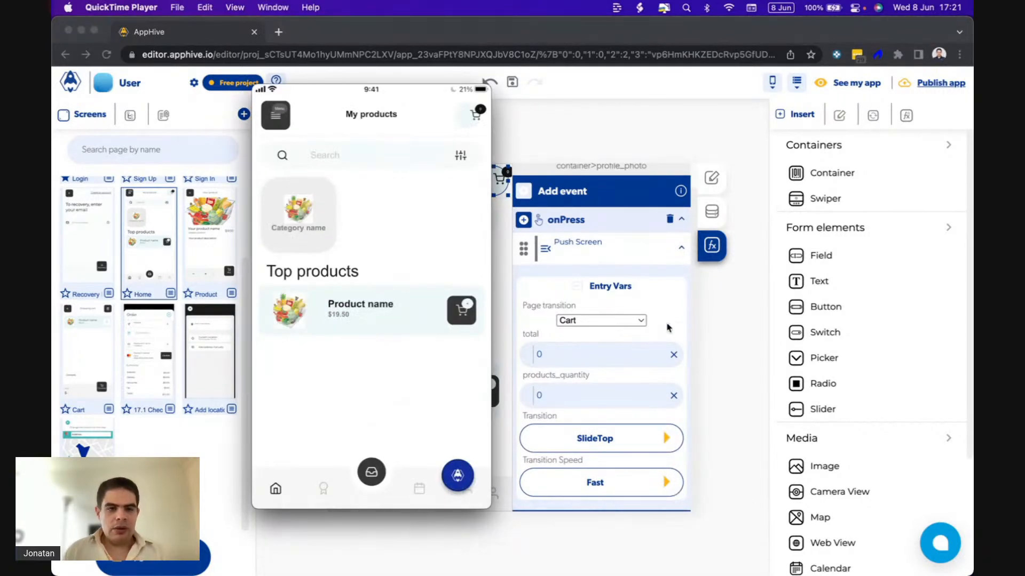
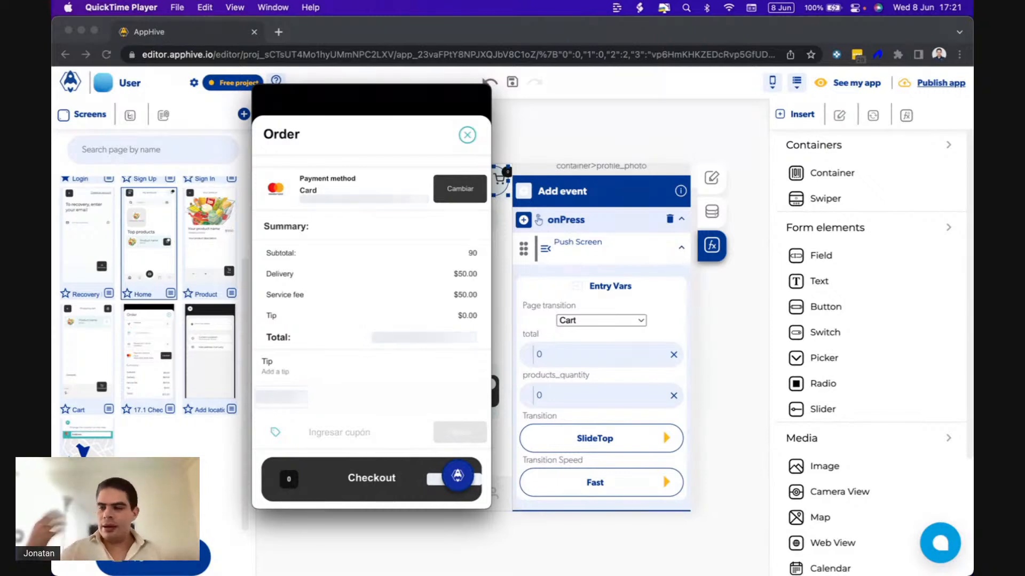
# Create a new app process in the AppHive editor and name it Delivery fee.
pyautogui.click(599, 259)
pyautogui.click(906, 116)
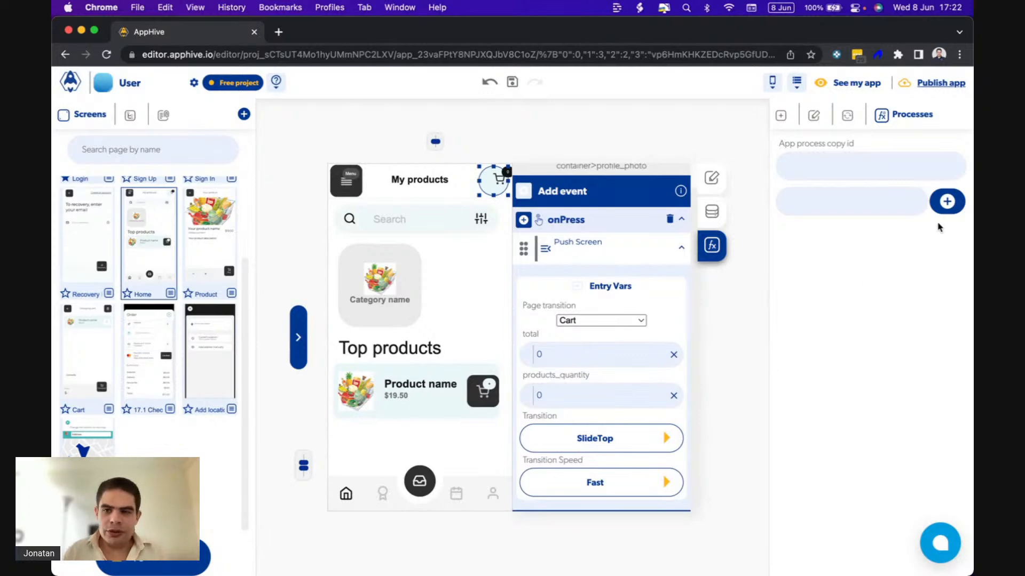
pyautogui.click(946, 201)
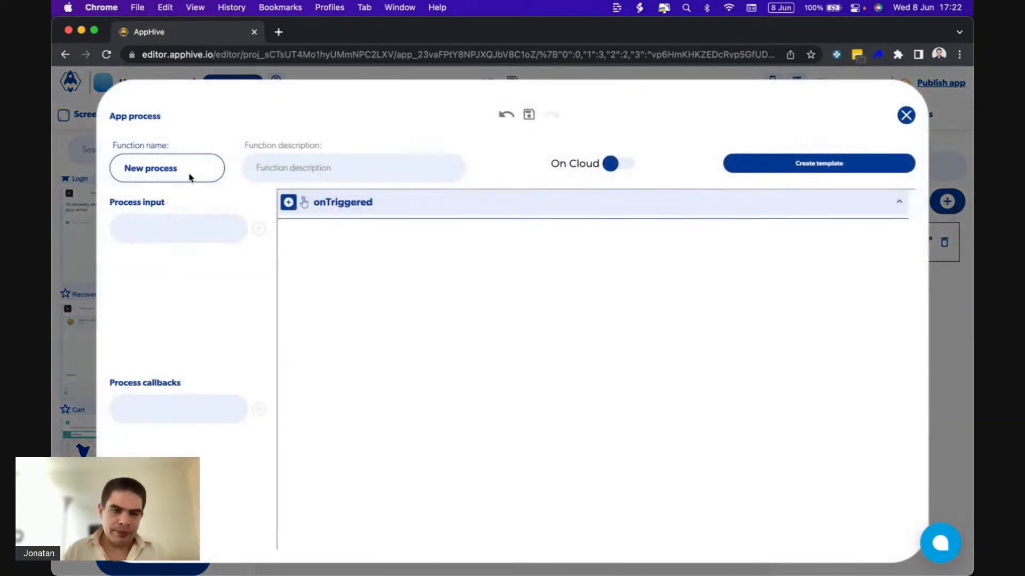
pyautogui.moveTo(186, 172); pyautogui.dragTo(100, 174)
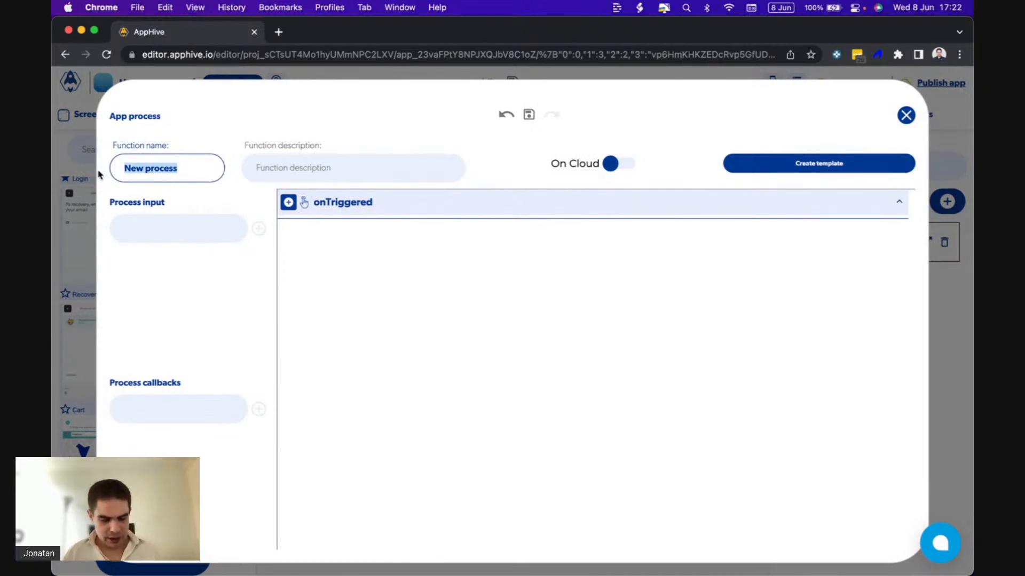
pyautogui.write('Delivery fee')
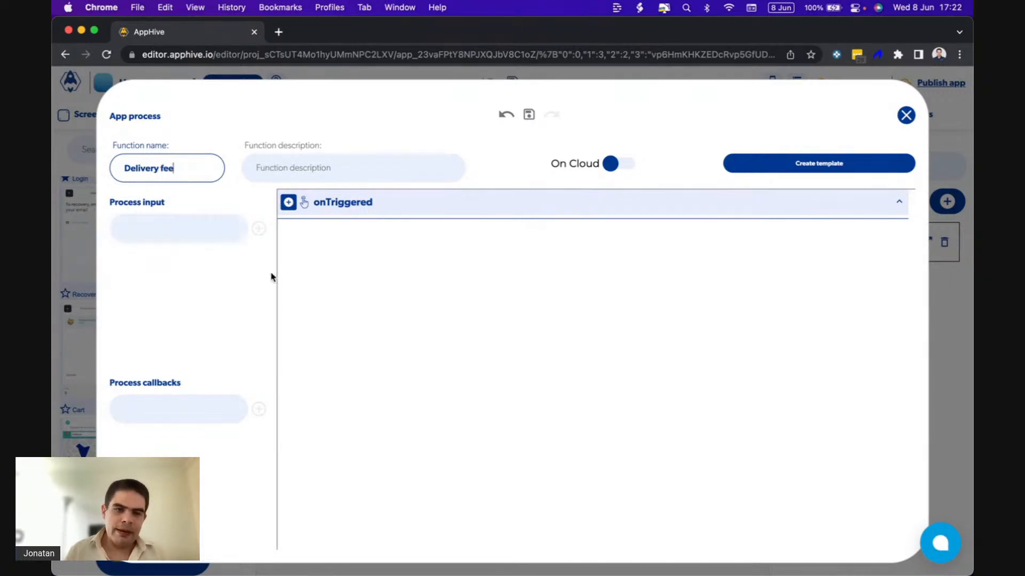
# Add a cloud database Get database data function to the Delivery fee process's onTriggered event.
pyautogui.click(289, 202)
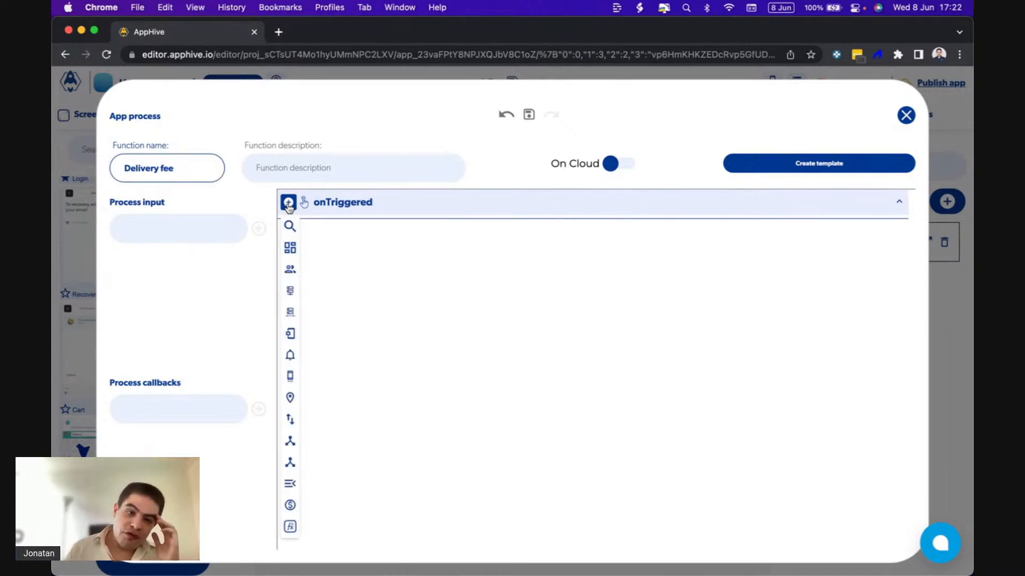
pyautogui.moveTo(288, 288)
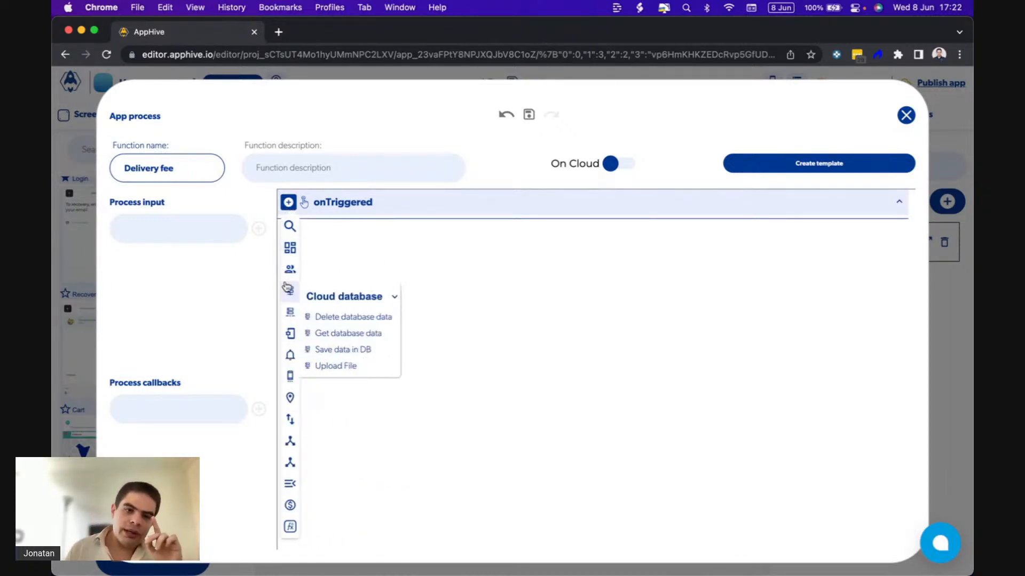
pyautogui.click(348, 333)
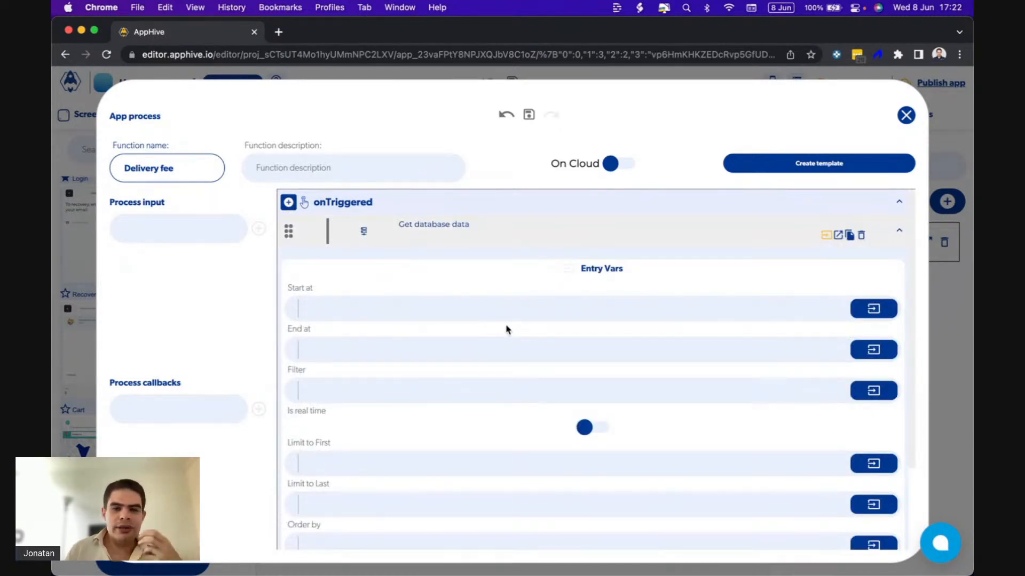
pyautogui.click(837, 235)
pyautogui.click(826, 235)
# Open the database browser for the function's Path on DB and add a collection named Configurations.
pyautogui.scroll(-3, 641, 336)
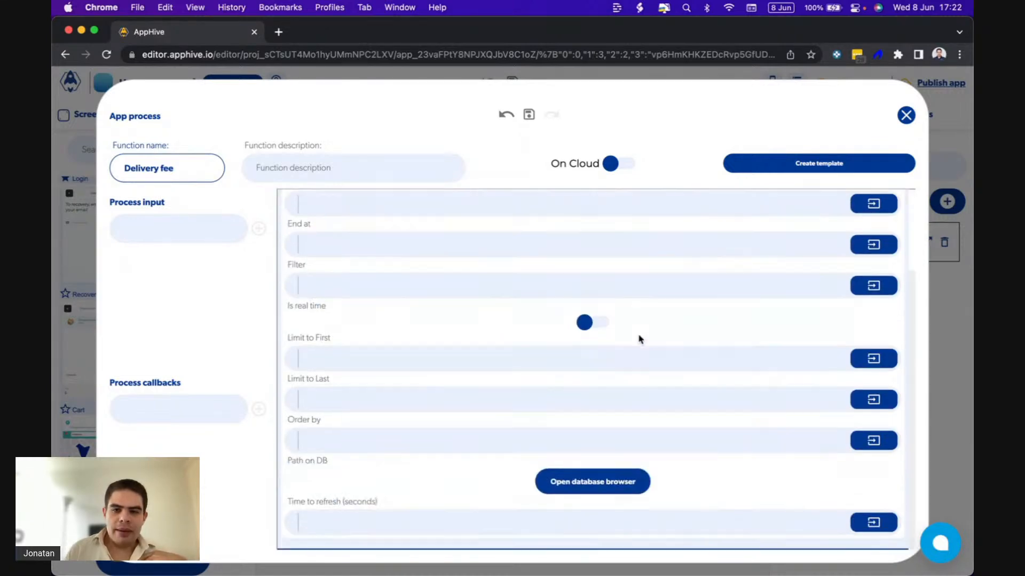
pyautogui.click(557, 476)
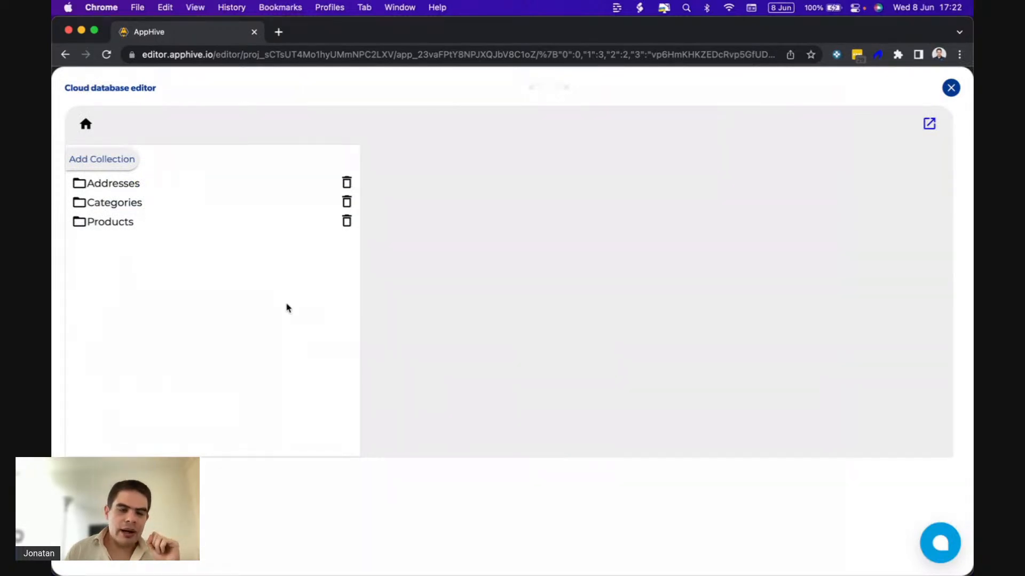
pyautogui.click(112, 160)
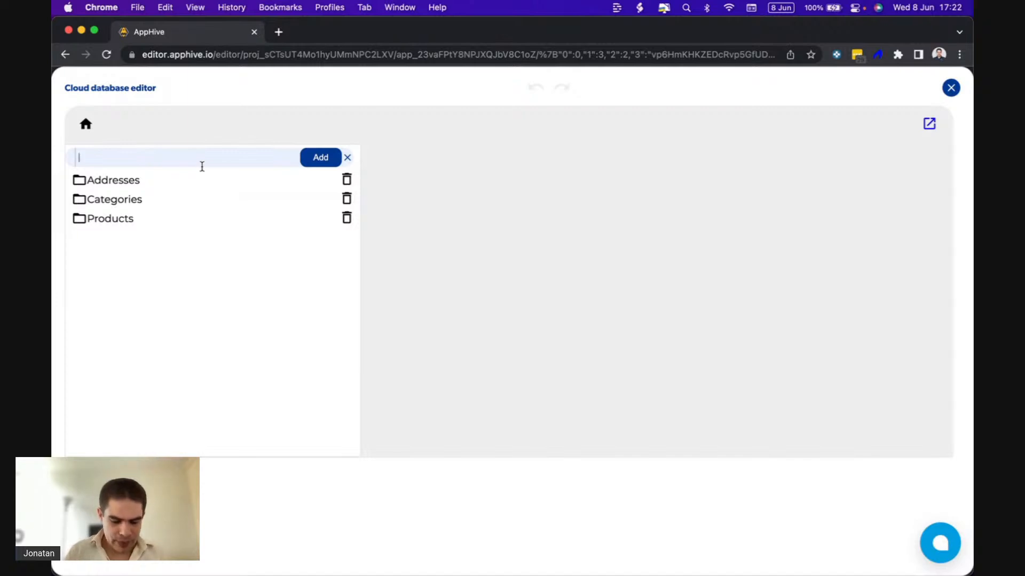
pyautogui.write('q')
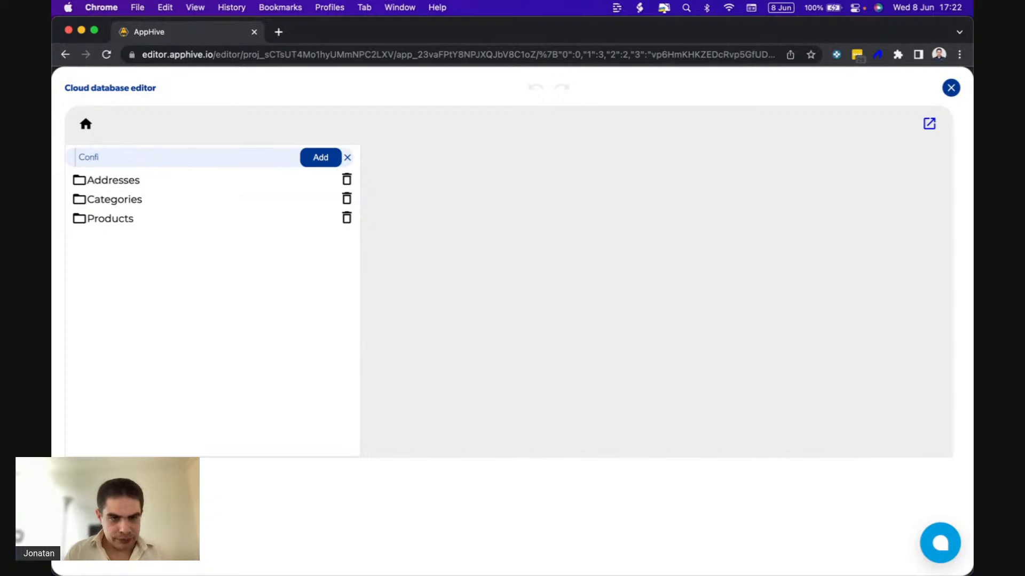
pyautogui.write('Configurations')
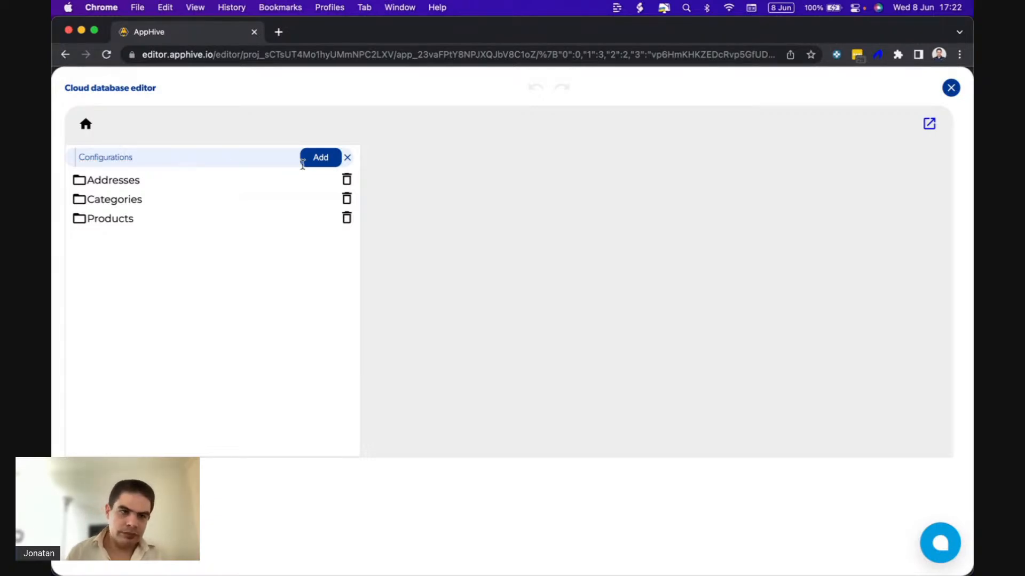
pyautogui.click(320, 161)
pyautogui.click(152, 242)
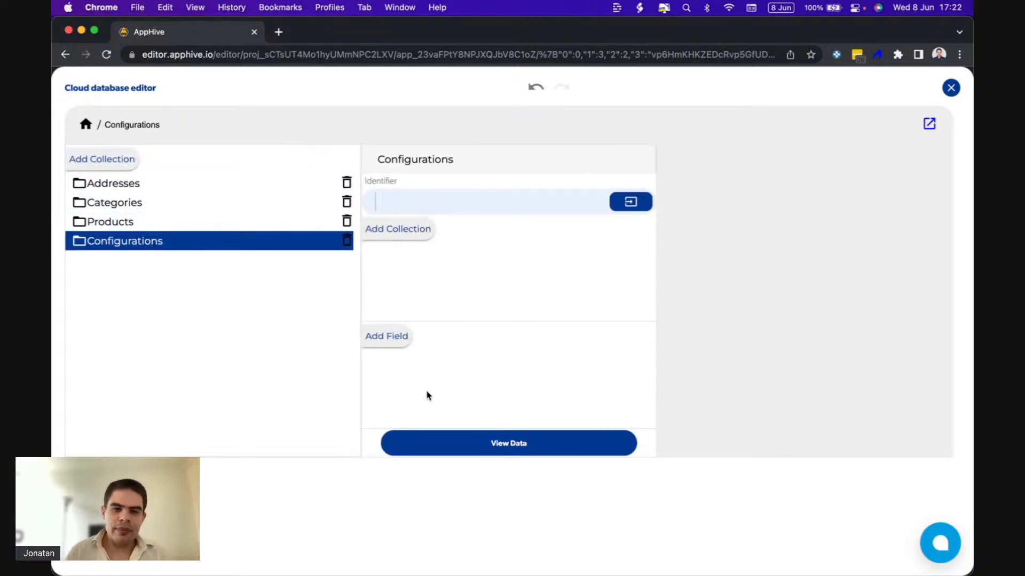
# Set the identifier of the Configurations collection to 0.
pyautogui.click(392, 344)
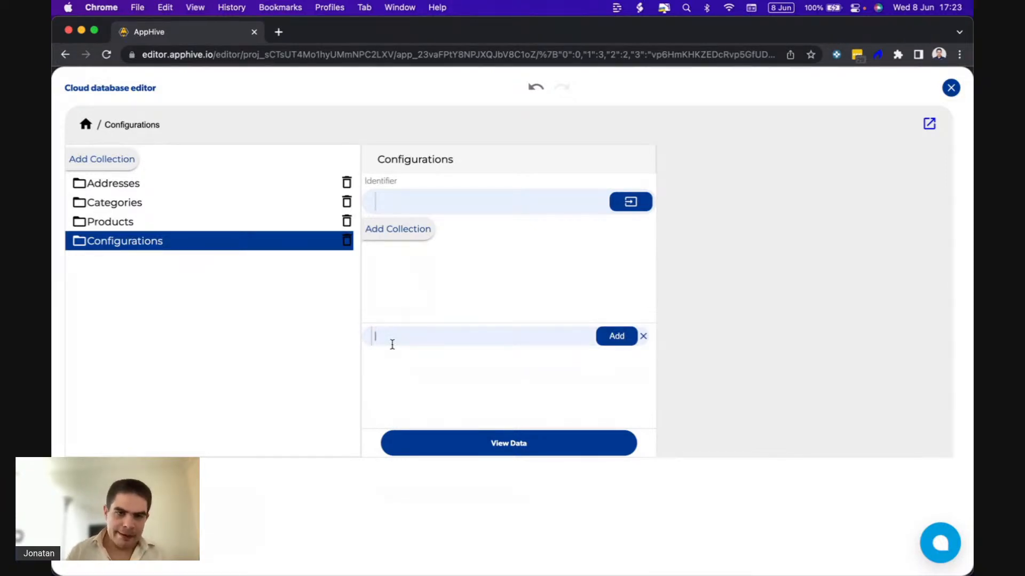
pyautogui.click(402, 208)
pyautogui.write('0')
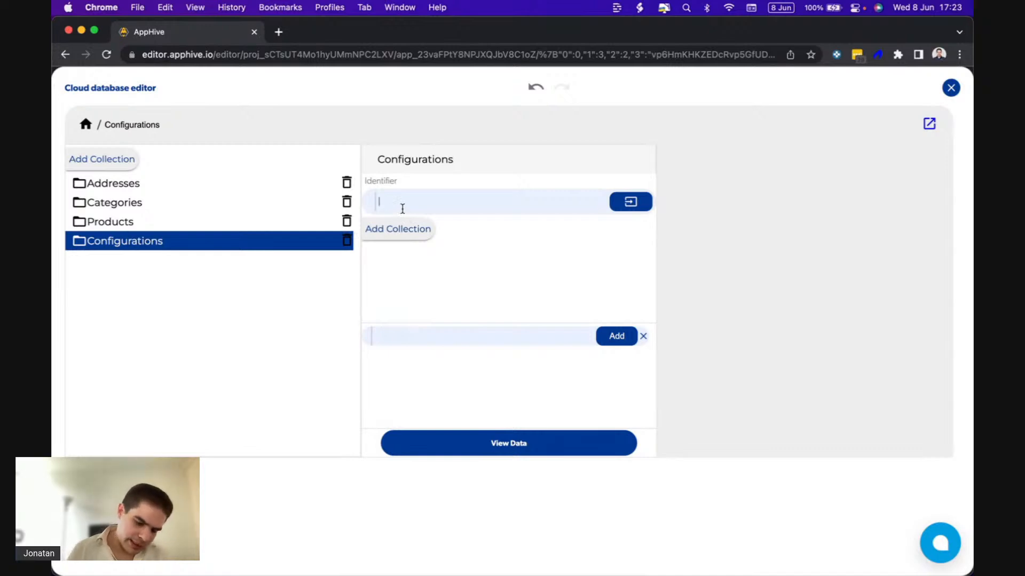
pyautogui.press('Return')
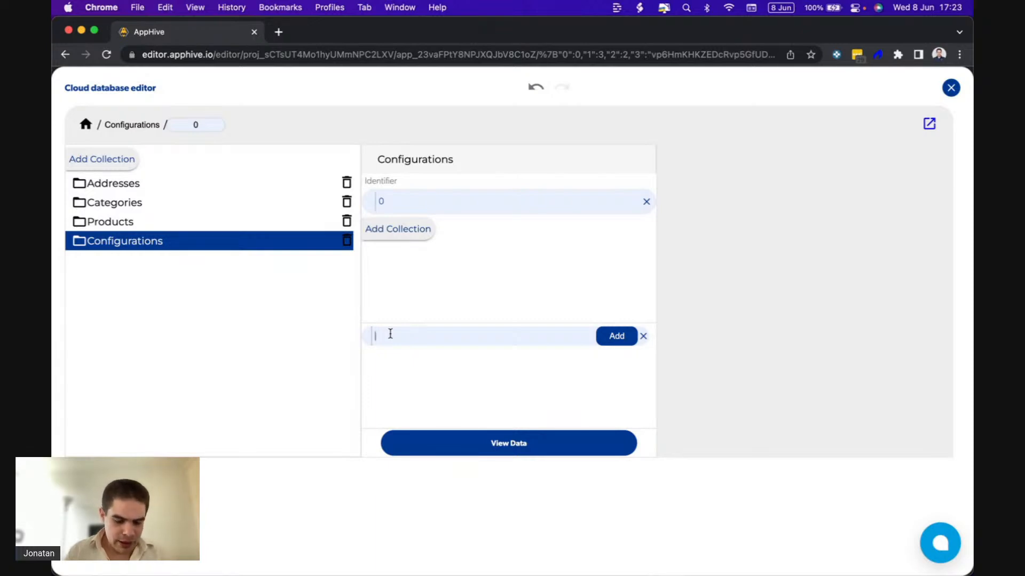
# Add latitude and longitude fields to the Configurations collection.
pyautogui.write('latitude')
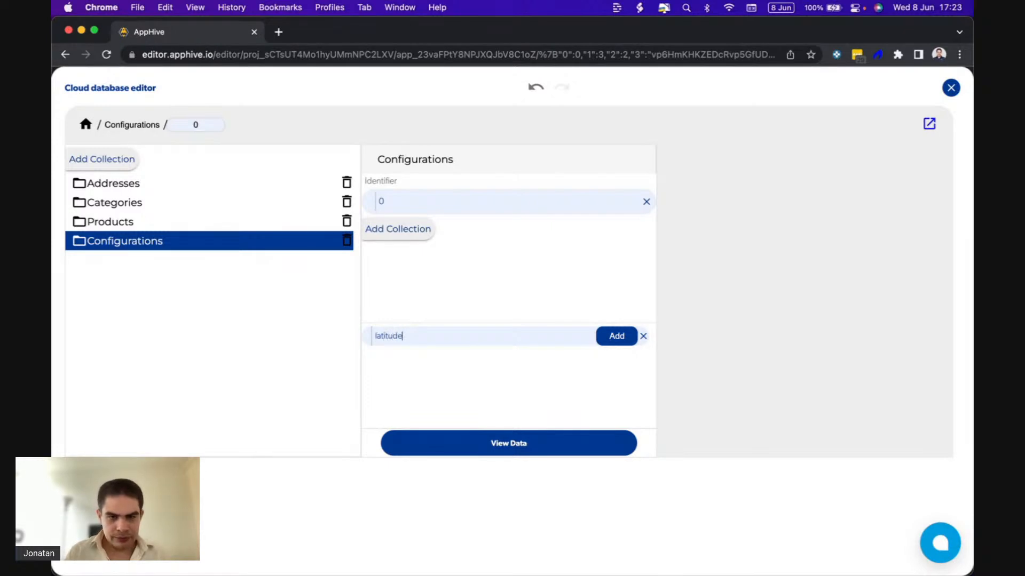
pyautogui.click(609, 334)
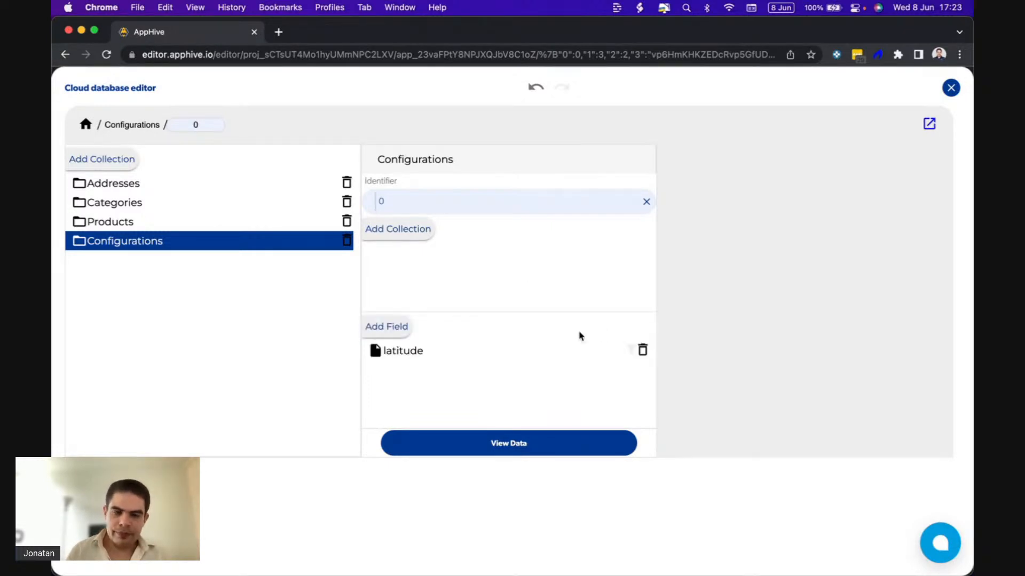
pyautogui.click(402, 331)
pyautogui.write('longitude')
pyautogui.click(611, 327)
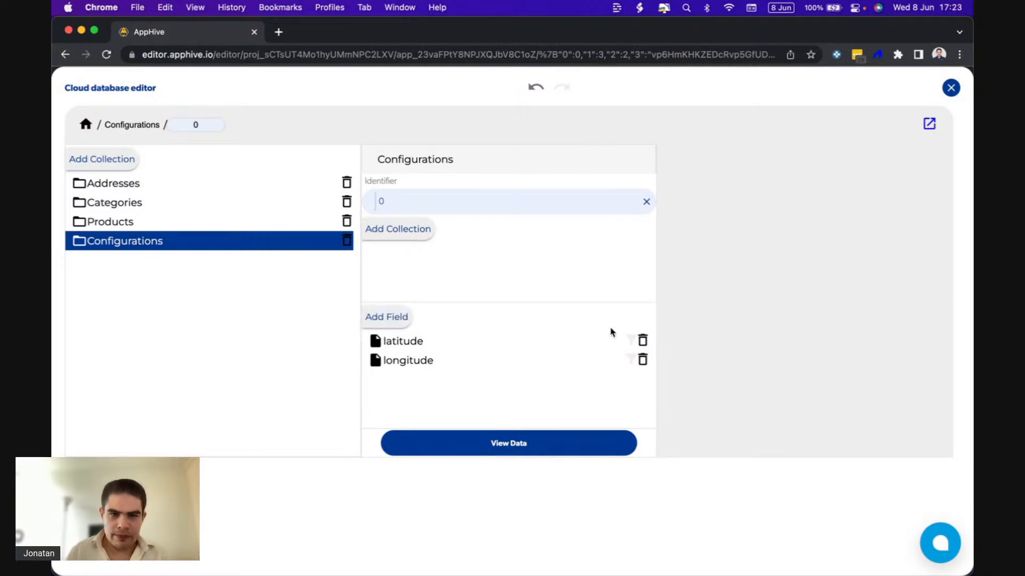
# Delete the longitude and latitude fields from the Configurations collection and clear its identifier.
pyautogui.click(642, 359)
pyautogui.click(619, 130)
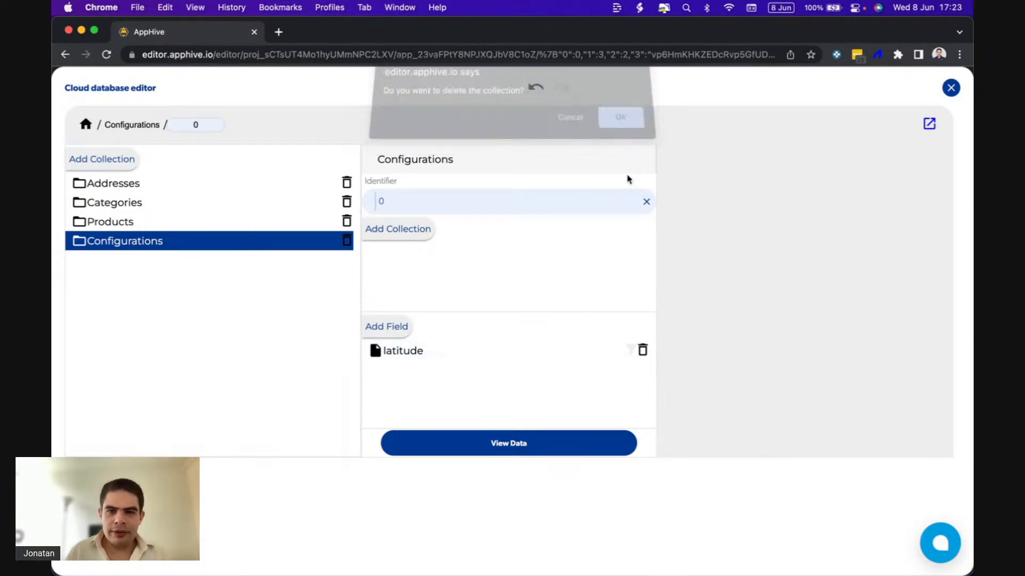
pyautogui.click(643, 350)
pyautogui.click(619, 127)
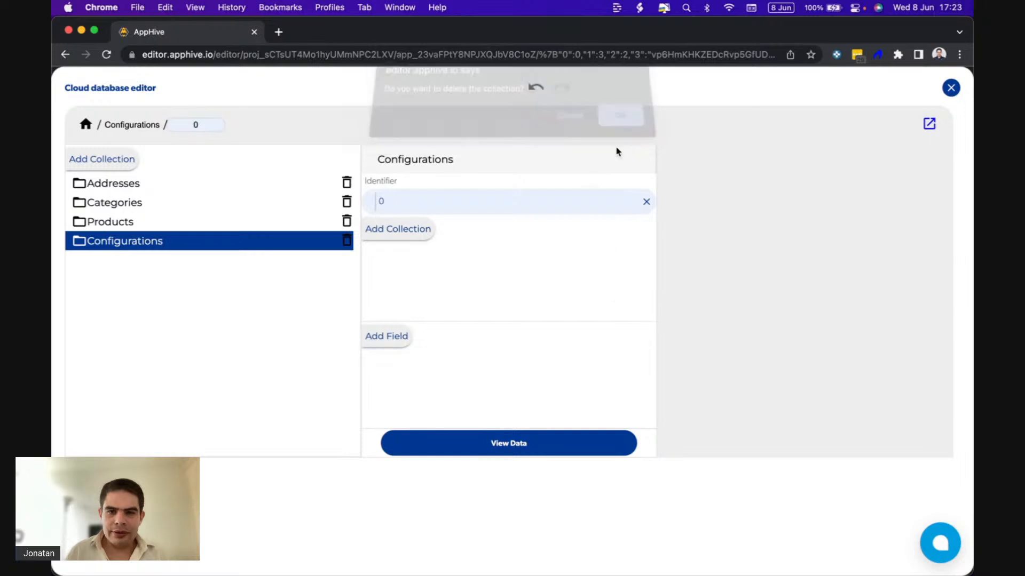
pyautogui.click(647, 202)
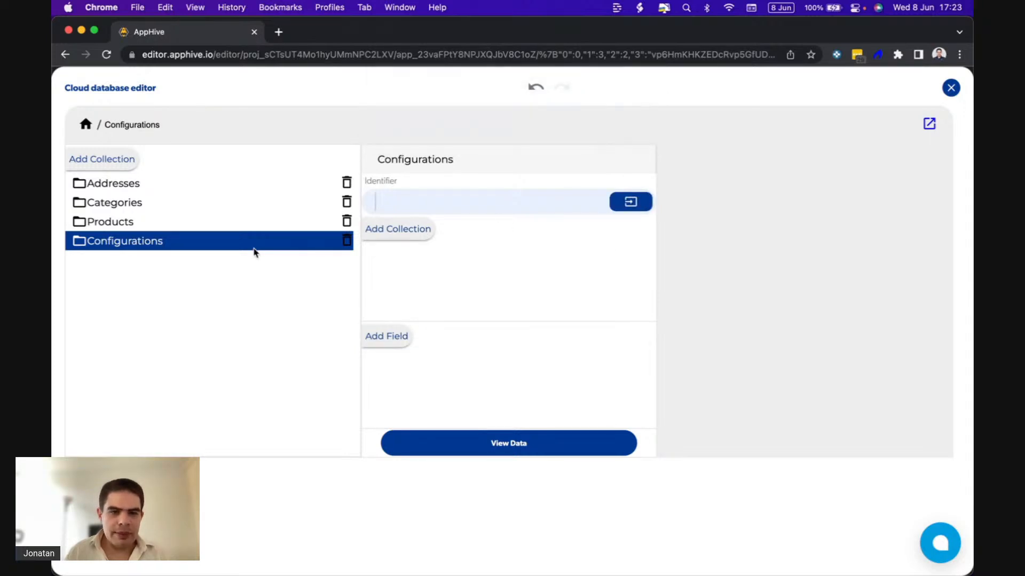
# Add a collection named Restaurants to the cloud database and set its identifier to 0.
pyautogui.click(107, 159)
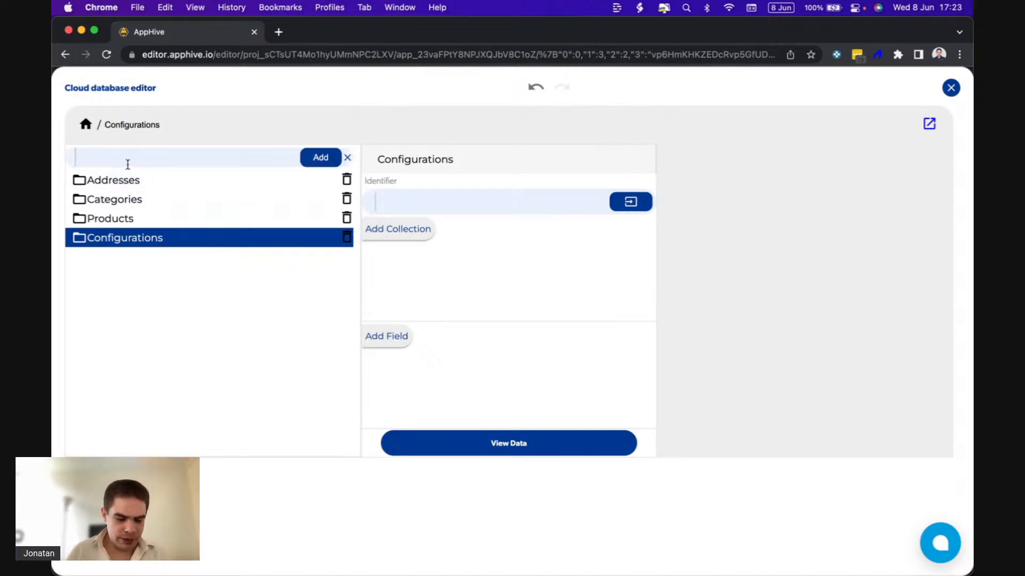
pyautogui.write('Restaurant')
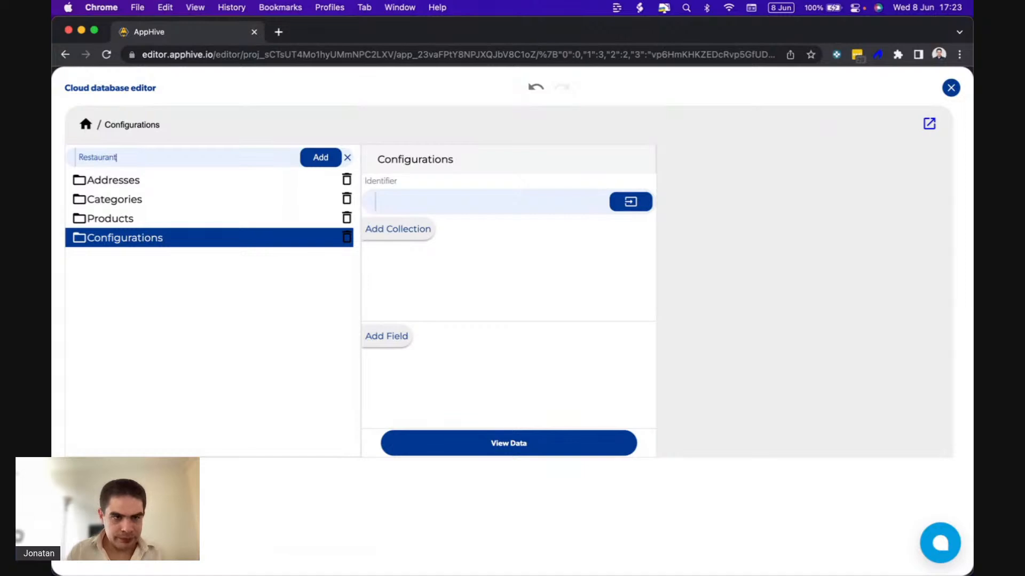
pyautogui.write('s')
pyautogui.click(320, 158)
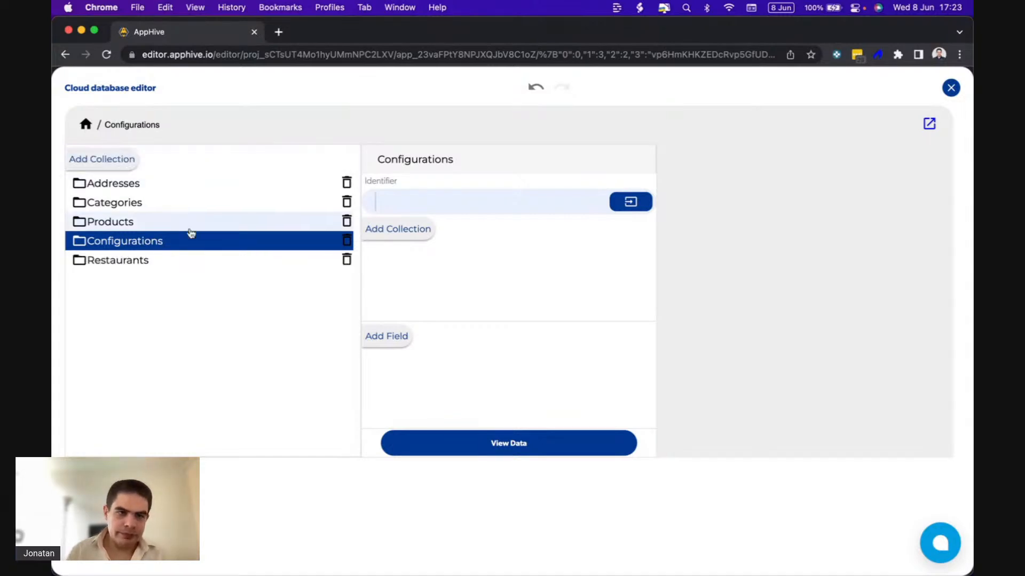
pyautogui.click(131, 267)
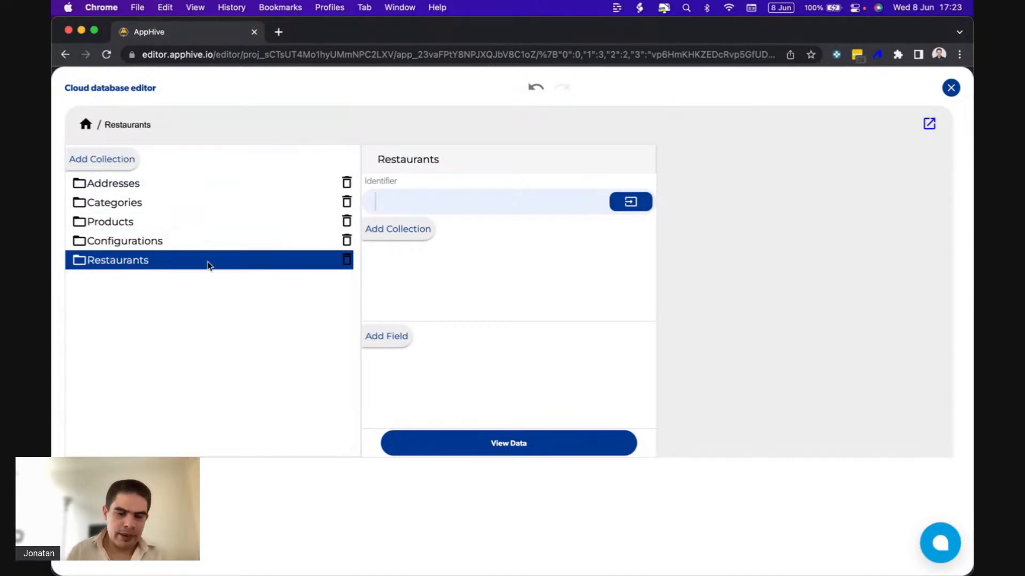
pyautogui.click(409, 205)
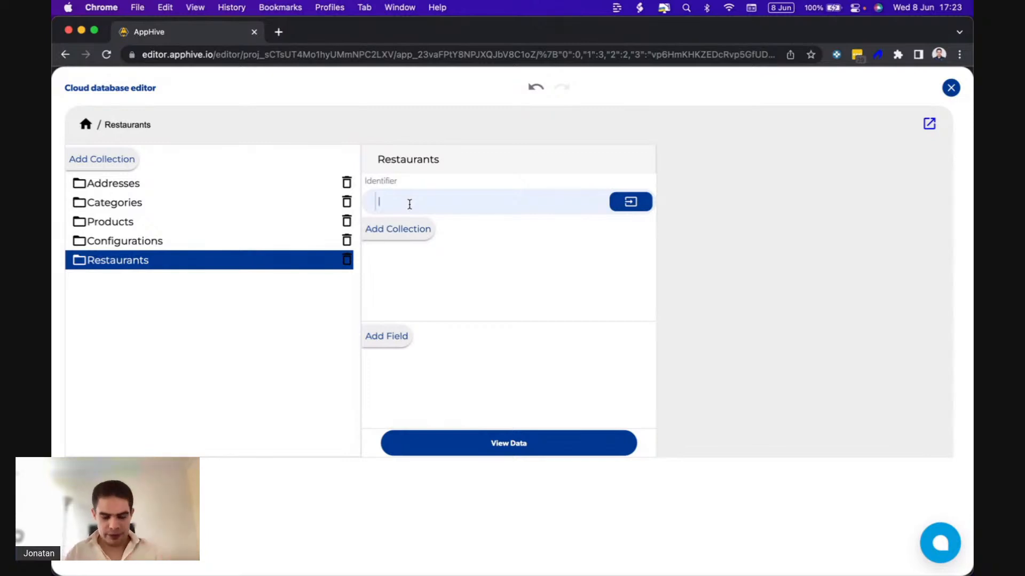
pyautogui.write('q')
pyautogui.press('Return')
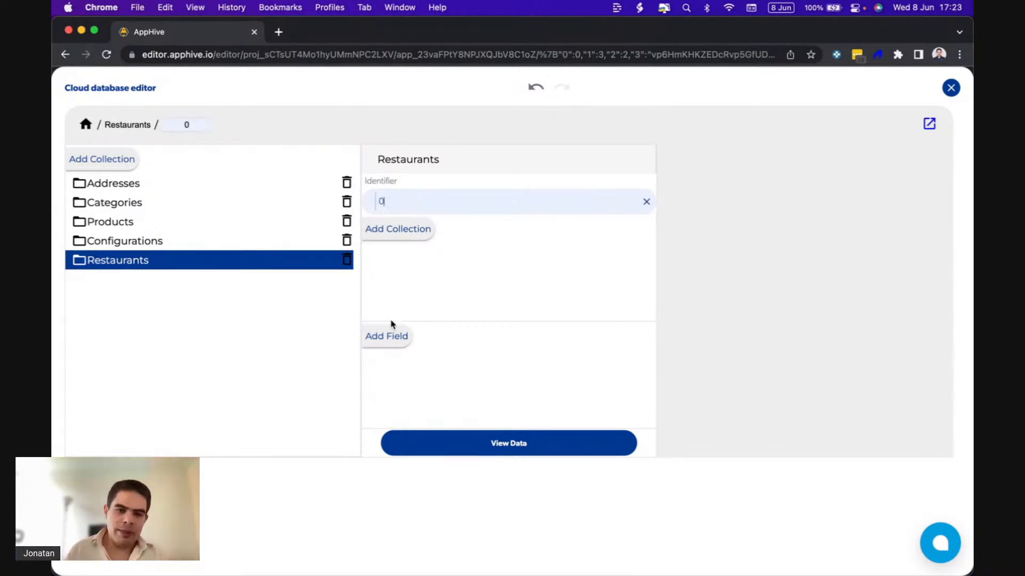
# Add the fields latitude, longitude and name to the Restaurants collection.
pyautogui.click(393, 335)
pyautogui.write('latitude')
pyautogui.click(601, 337)
pyautogui.write('lo')
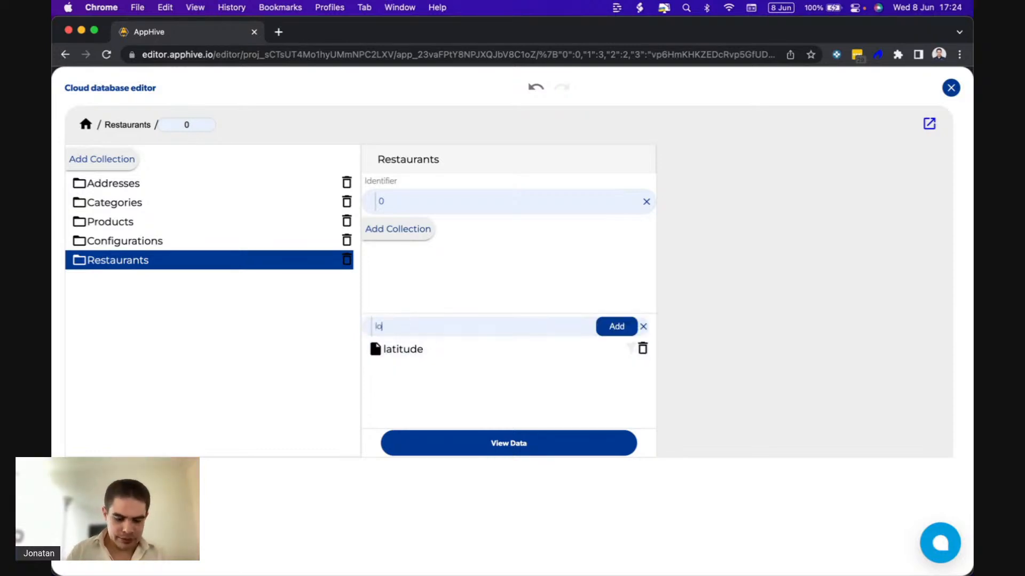
pyautogui.write('ngitude')
pyautogui.click(605, 327)
pyautogui.write('name')
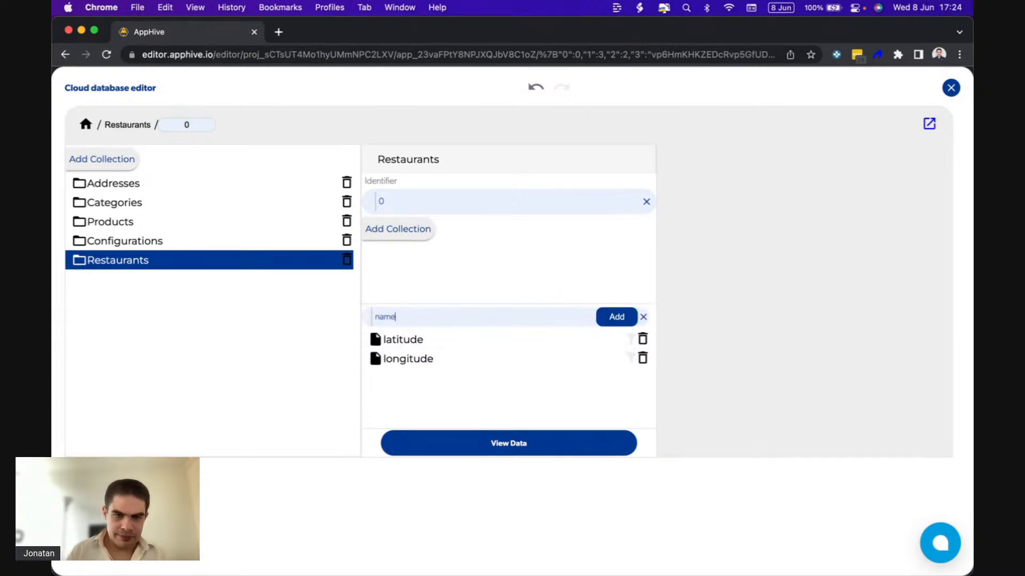
pyautogui.click(601, 316)
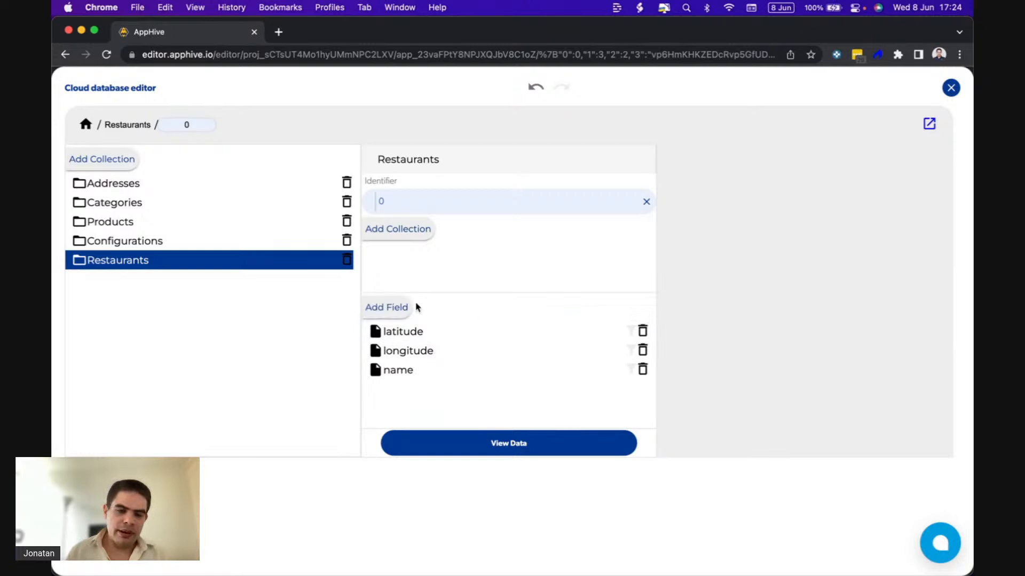
# Show the Restaurants collection's data and start a new record with an autogenerated id.
pyautogui.click(419, 443)
pyautogui.scroll(-5, 416, 441)
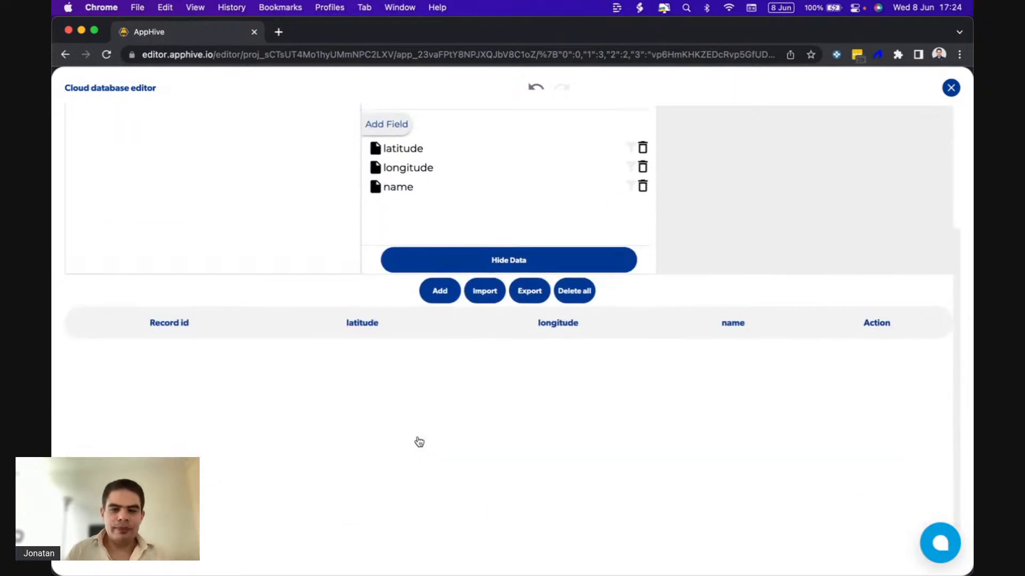
pyautogui.click(439, 286)
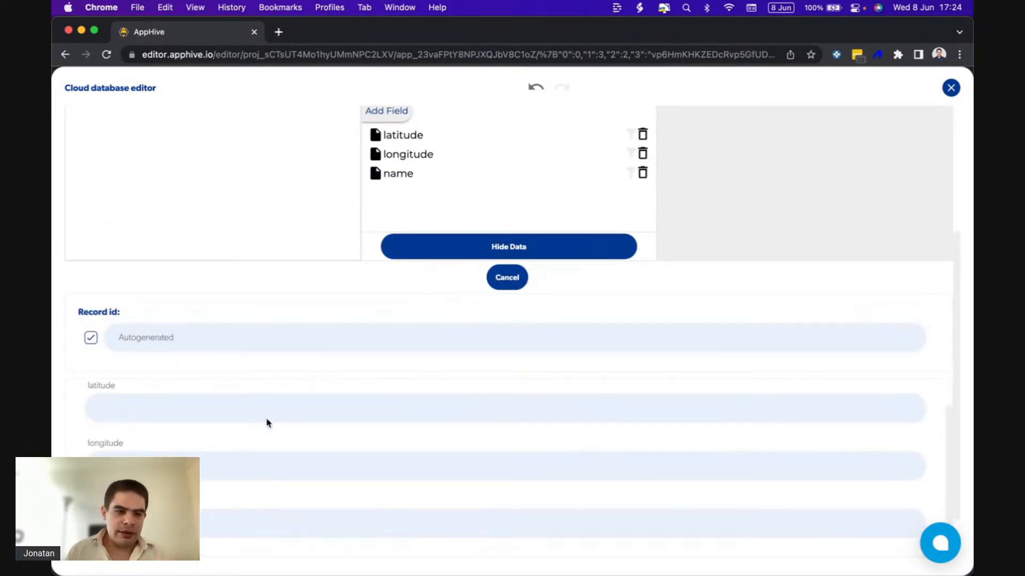
# Open Google Maps in a new browser tab.
pyautogui.click(278, 33)
pyautogui.write('maps.google.com.mx')
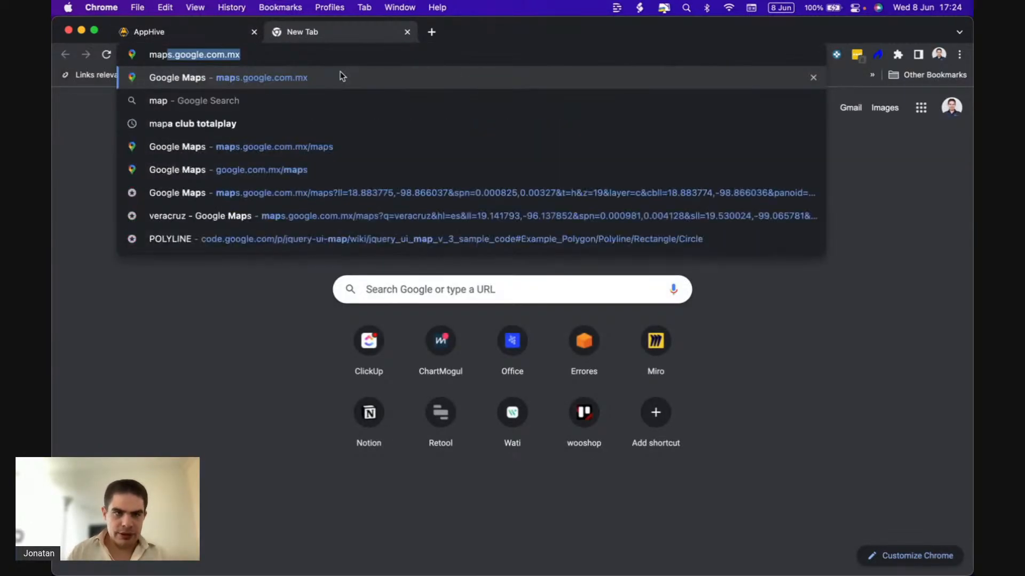
pyautogui.press('Return')
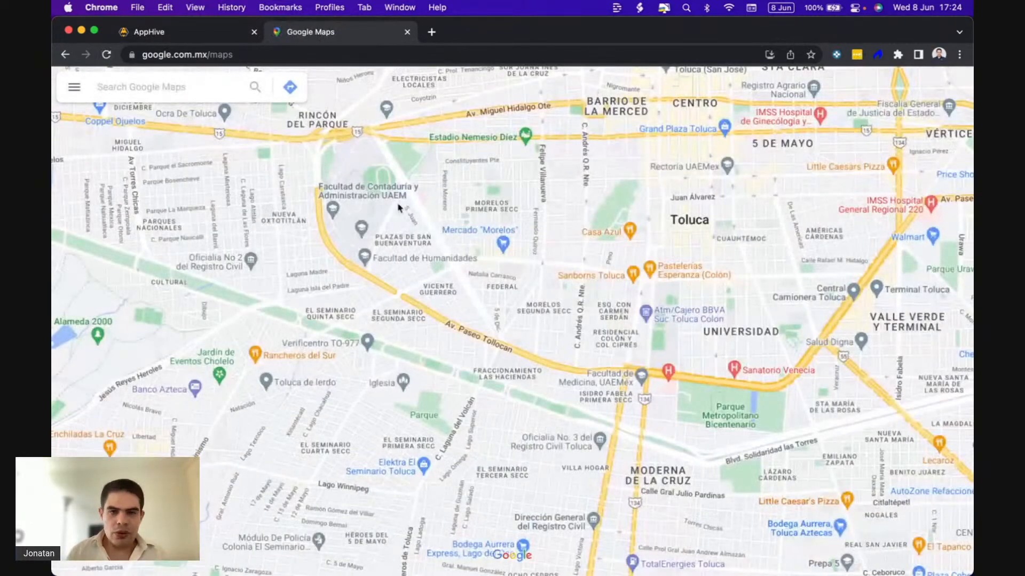
# Copy the latitude 19.2762066 from the Google Maps URL into the new Restaurants record's latitude field in AppHive.
pyautogui.rightClick(457, 270)
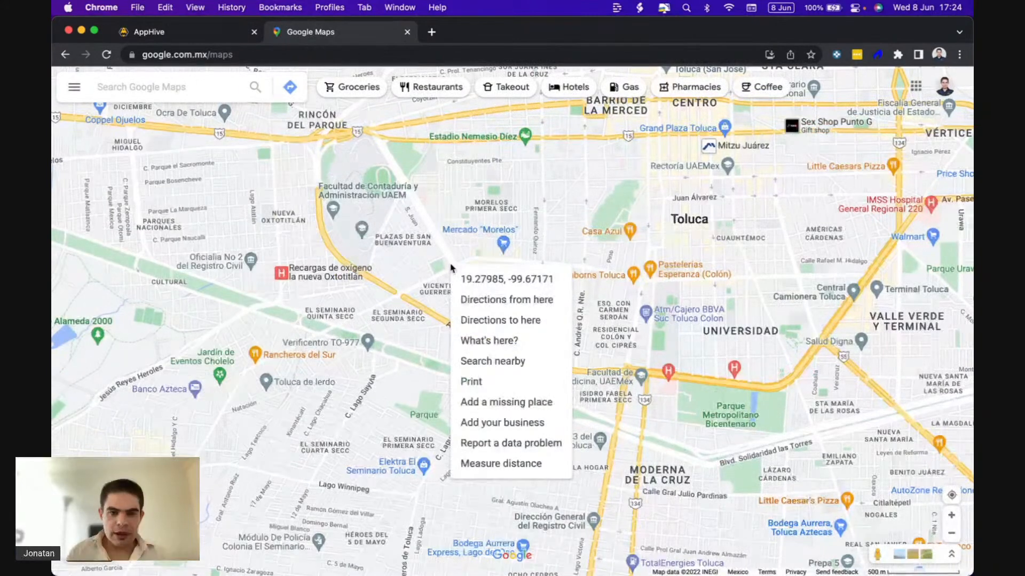
pyautogui.click(460, 275)
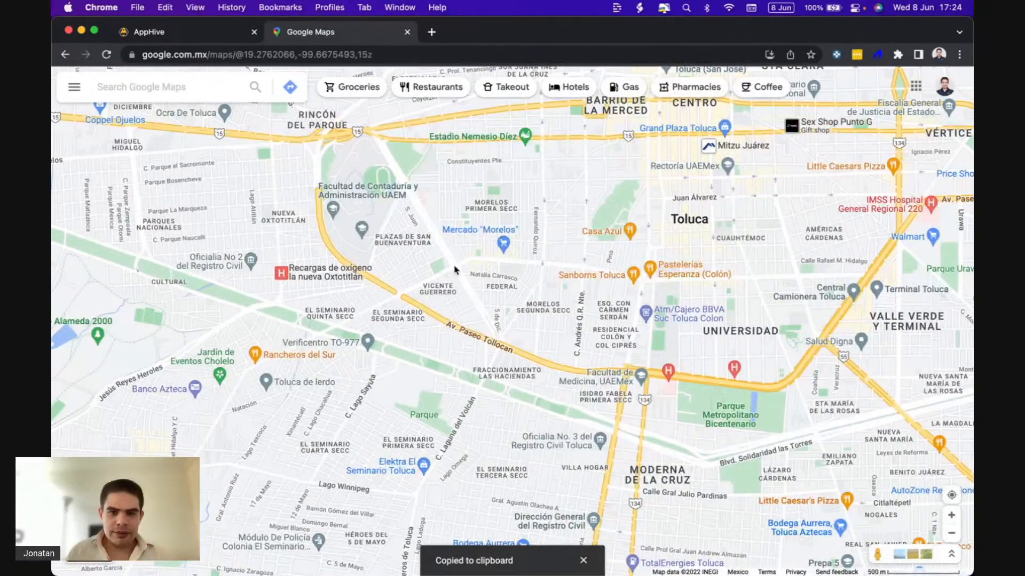
pyautogui.click(292, 54)
pyautogui.moveTo(292, 54); pyautogui.dragTo(247, 54)
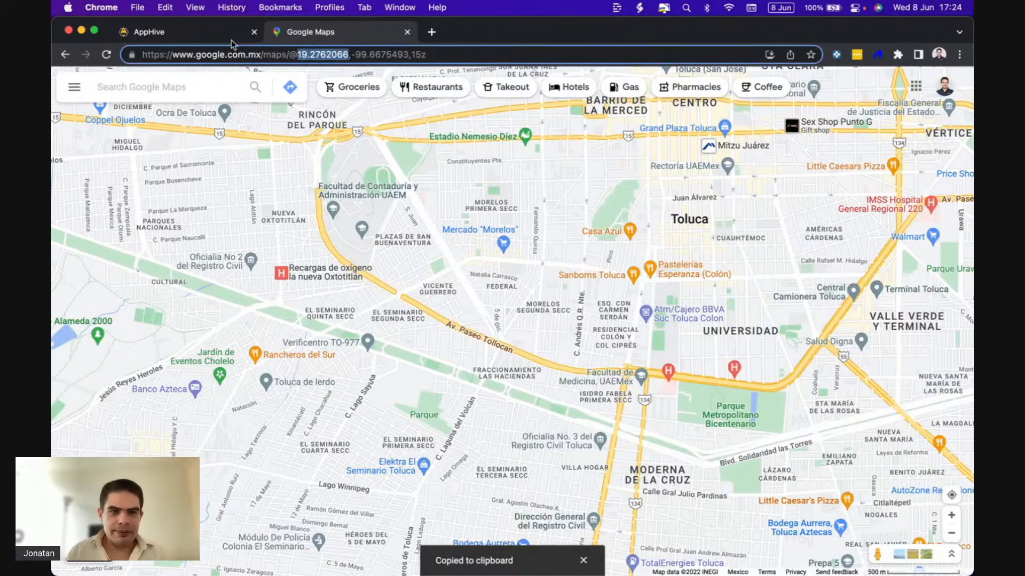
pyautogui.click(224, 37)
pyautogui.click(167, 405)
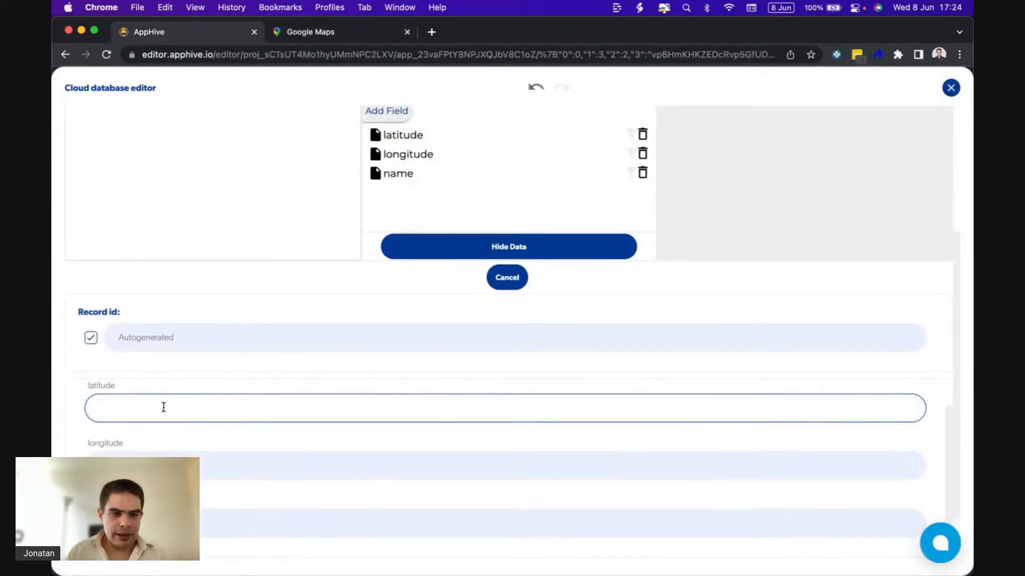
pyautogui.press('super+v')
# Complete the record with the longitude -99.6675493 from the Google Maps URL and the name Happy Restaurant, and save it.
pyautogui.click(350, 32)
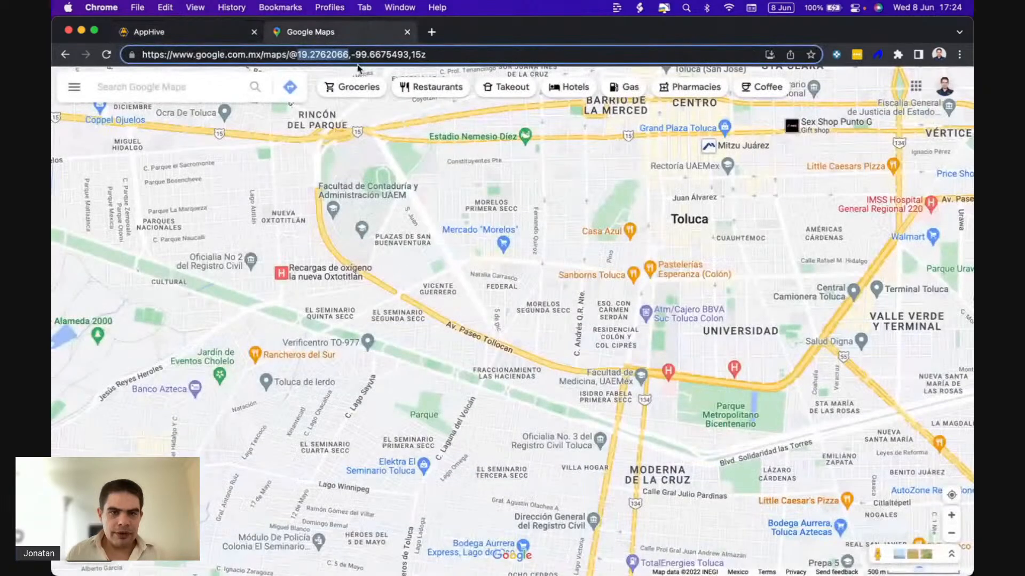
pyautogui.click(353, 54)
pyautogui.moveTo(352, 54); pyautogui.dragTo(408, 52)
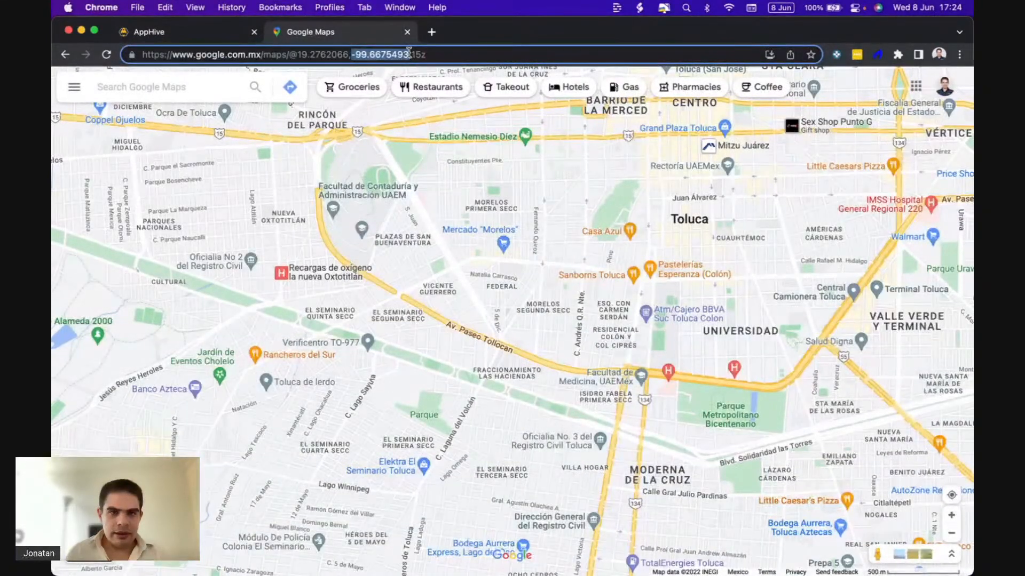
pyautogui.click(192, 33)
pyautogui.click(198, 466)
pyautogui.press('super+v')
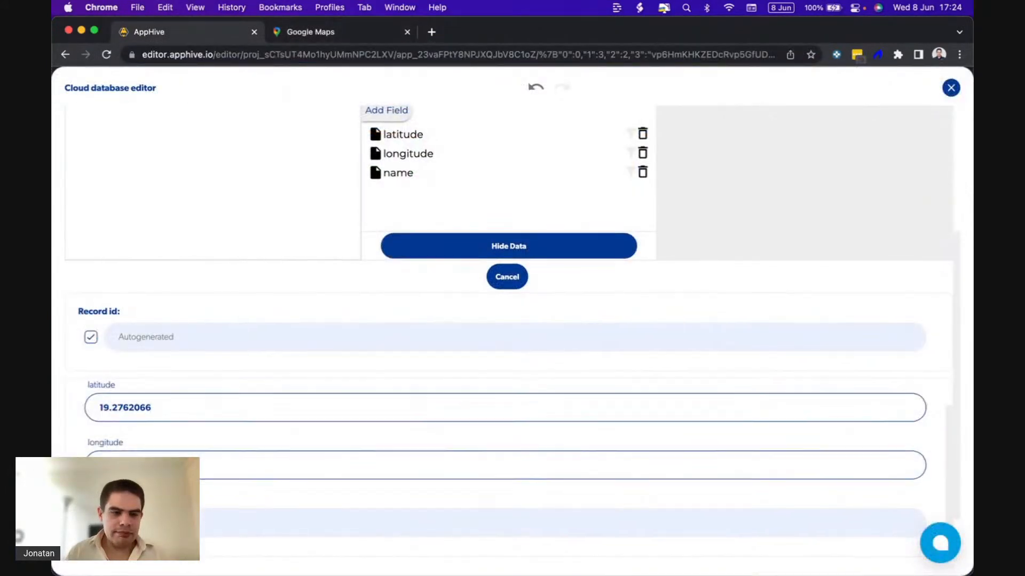
pyautogui.scroll(-2, 198, 466)
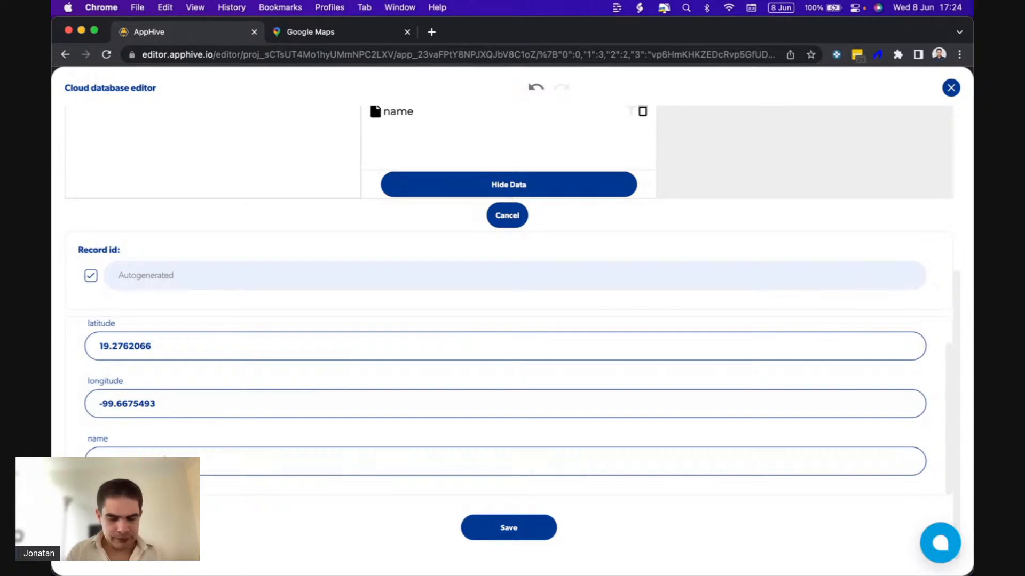
pyautogui.click(515, 534)
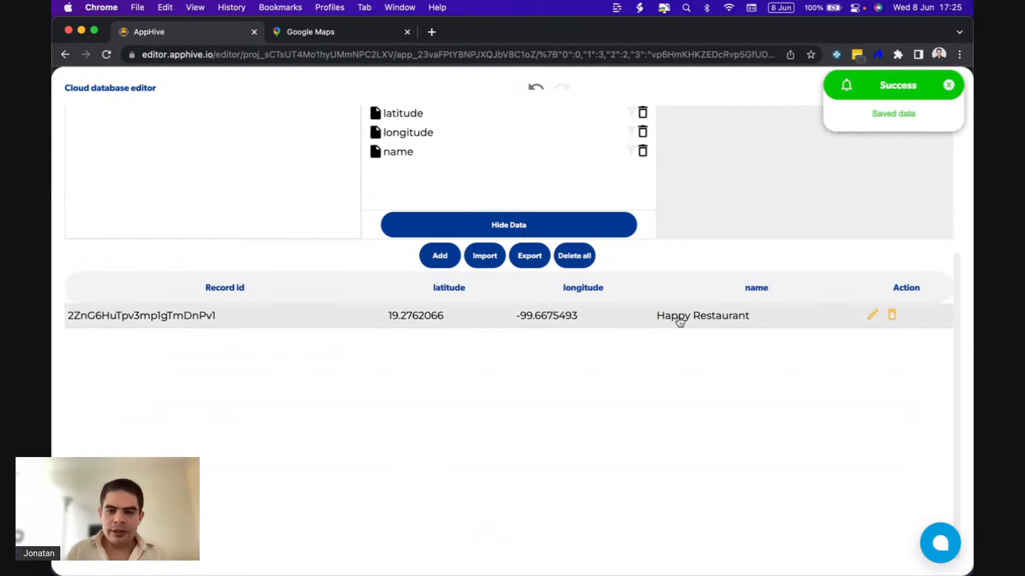
# Set the Restaurants collection's identifier to the Happy Restaurant record's copied id and close the cloud database editor.
pyautogui.click(872, 319)
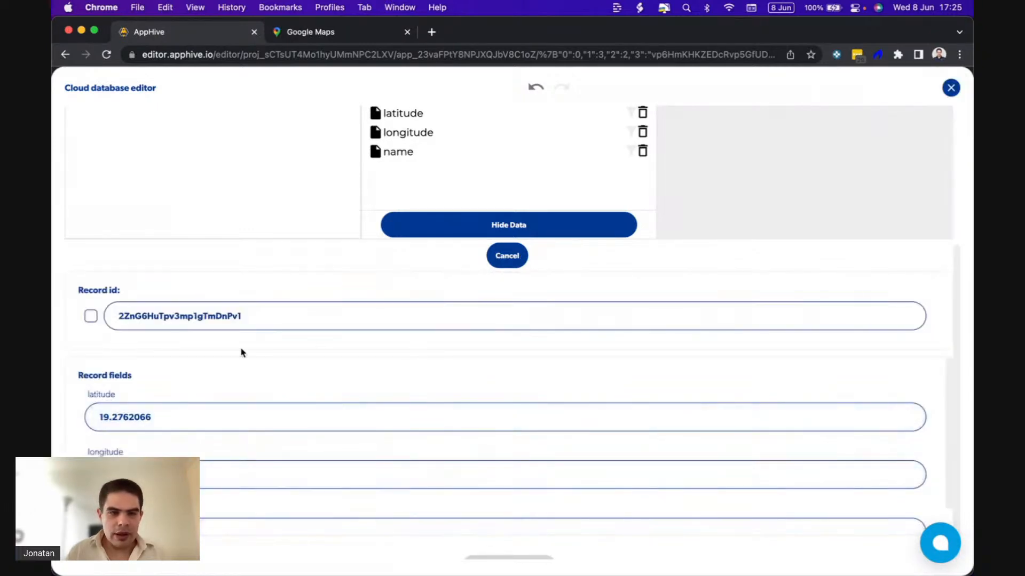
pyautogui.moveTo(259, 319); pyautogui.dragTo(112, 317)
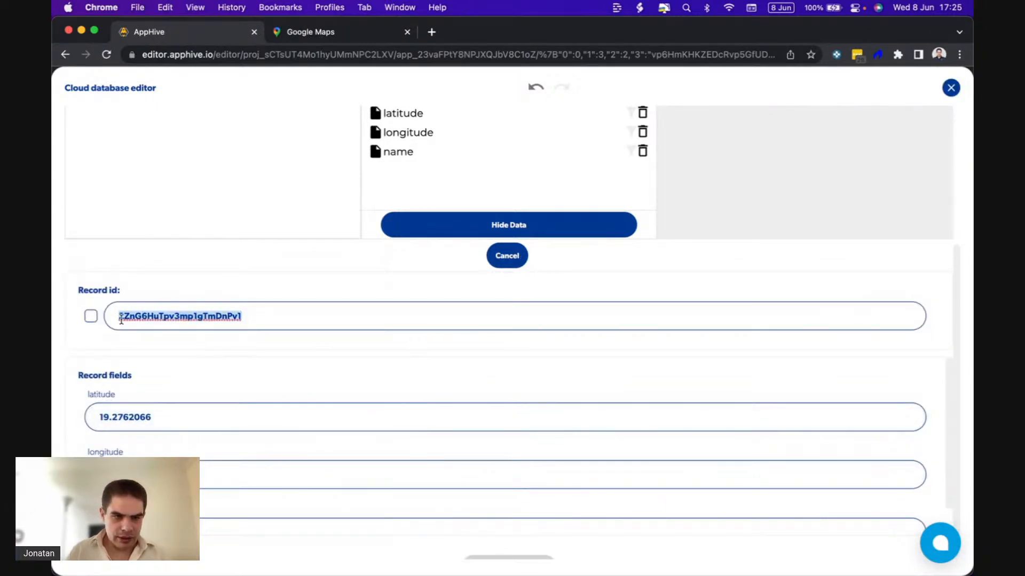
pyautogui.scroll(-1, 251, 345)
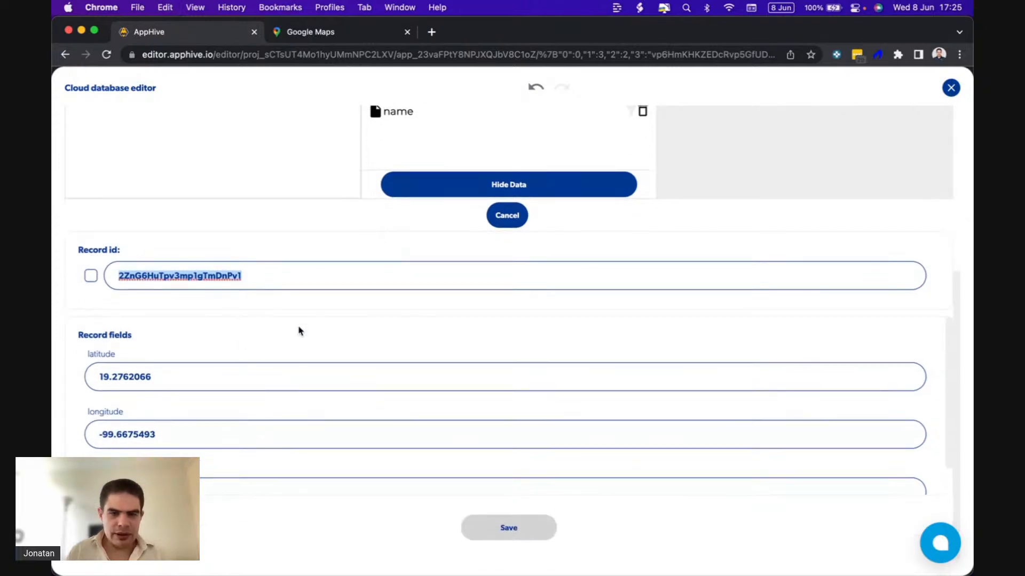
pyautogui.scroll(5, 294, 325)
pyautogui.press('super+v')
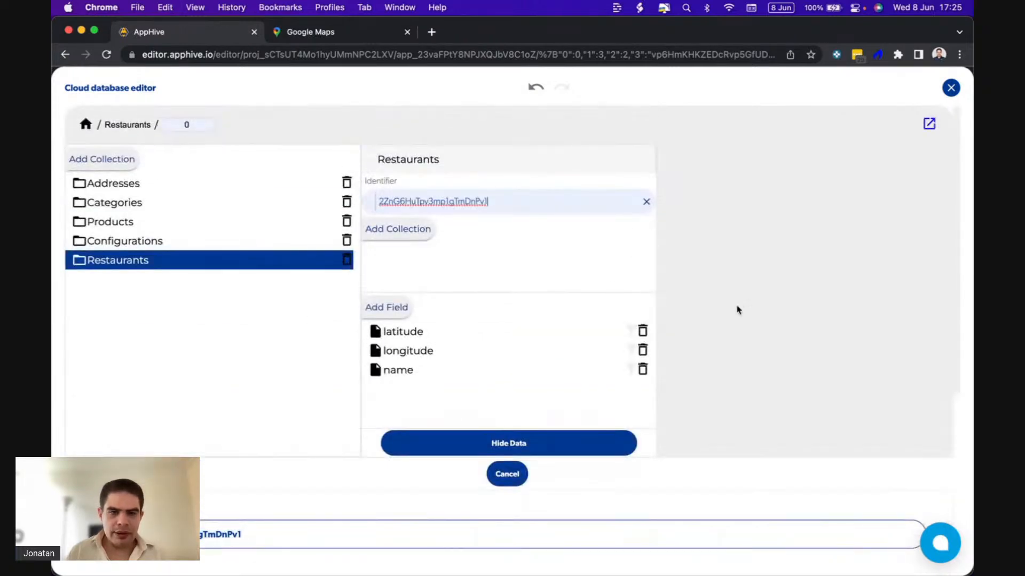
pyautogui.scroll(-2, 721, 325)
pyautogui.scroll(-3, 702, 339)
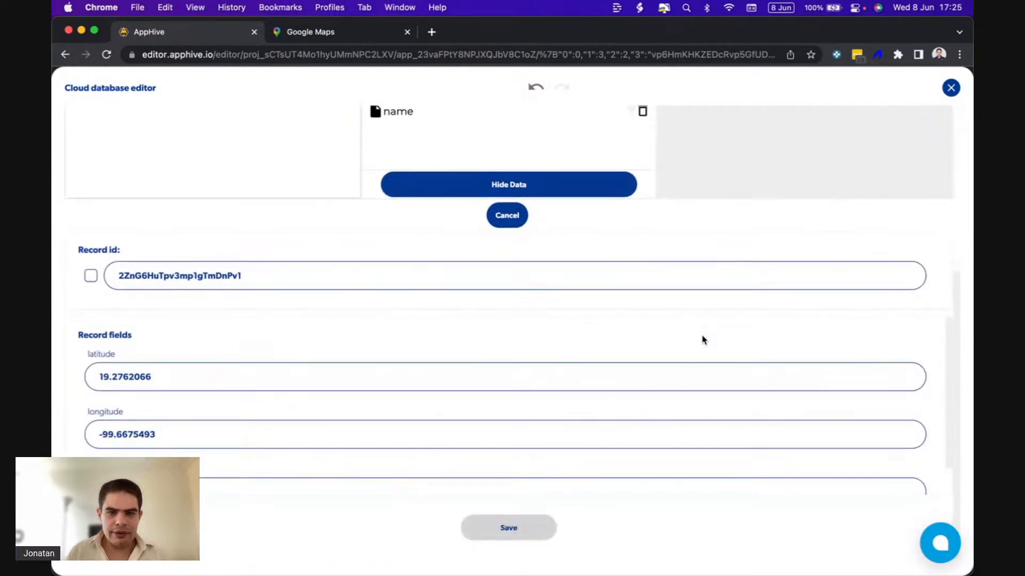
pyautogui.click(515, 218)
pyautogui.scroll(5, 533, 235)
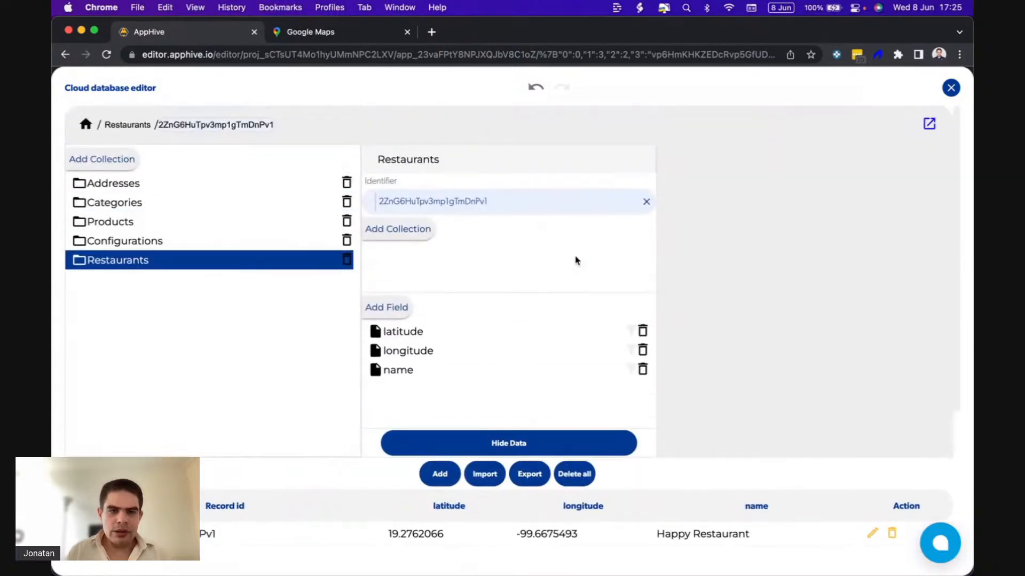
pyautogui.moveTo(497, 202); pyautogui.dragTo(378, 202)
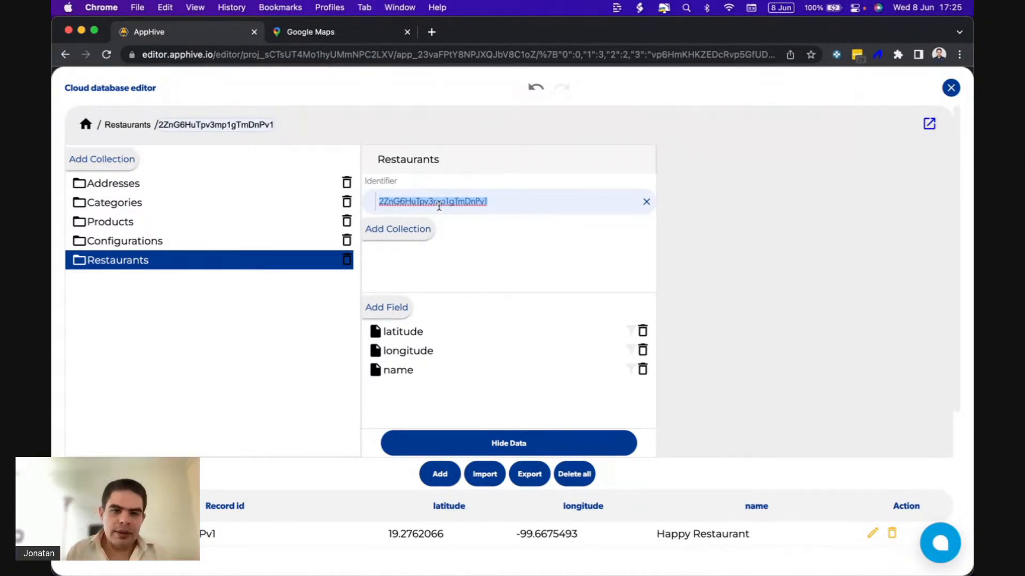
pyautogui.click(434, 202)
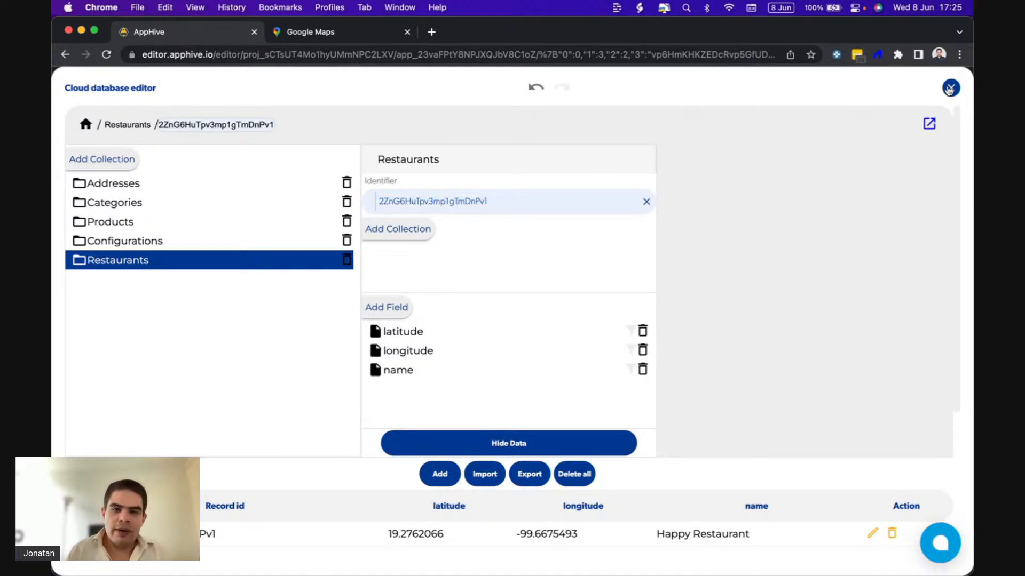
pyautogui.click(945, 92)
# Label the Get database data function in the Delivery fee process as Restaurant info.
pyautogui.scroll(5, 487, 368)
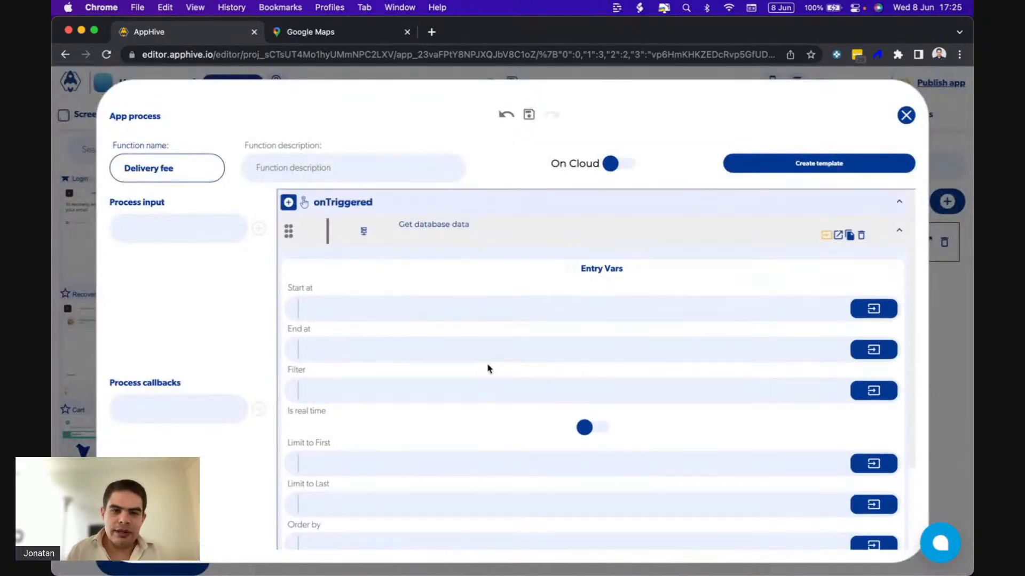
pyautogui.click(476, 226)
pyautogui.write('Restaurant info')
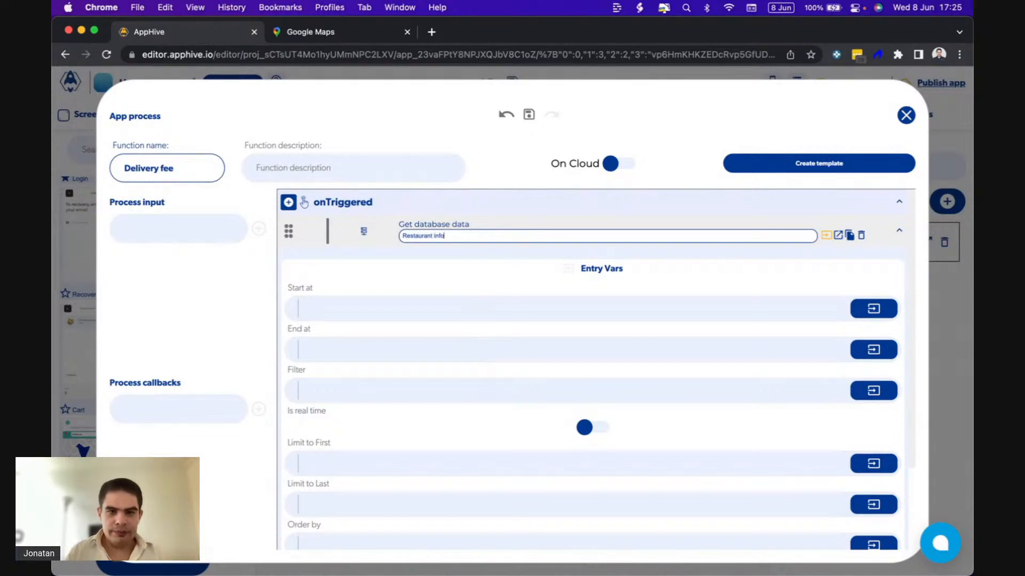
pyautogui.click(683, 257)
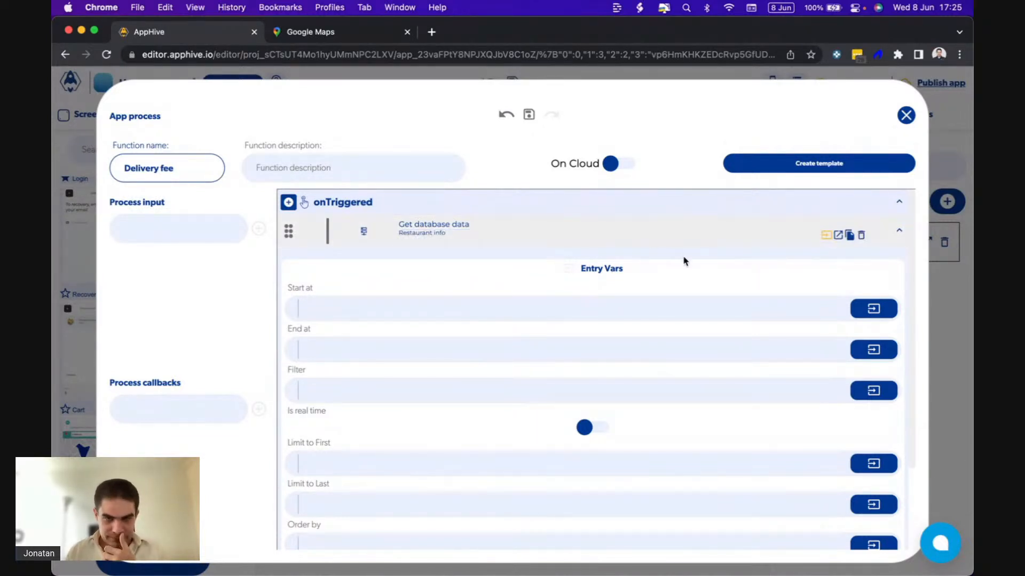
# Add a Get distance geolocalization function to the Data obtained callback of Restaurant info.
pyautogui.click(837, 237)
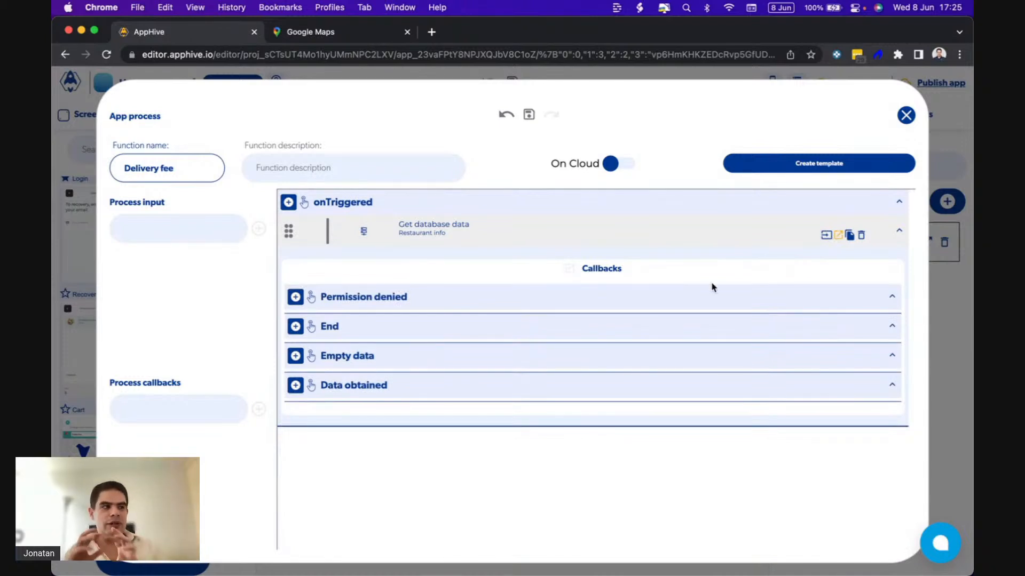
pyautogui.click(296, 386)
pyautogui.scroll(-2, 298, 391)
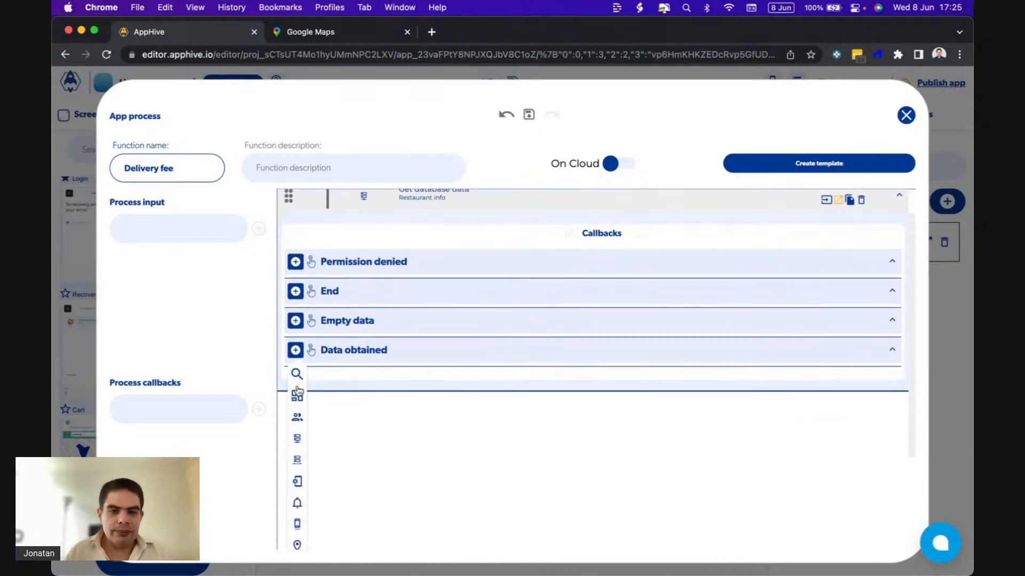
pyautogui.scroll(-5, 299, 392)
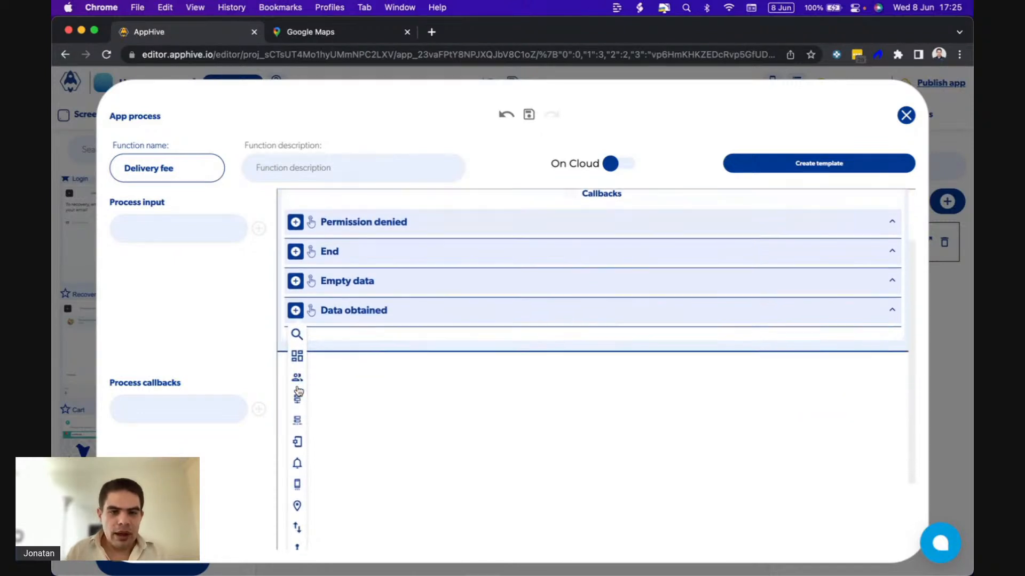
pyautogui.moveTo(298, 391)
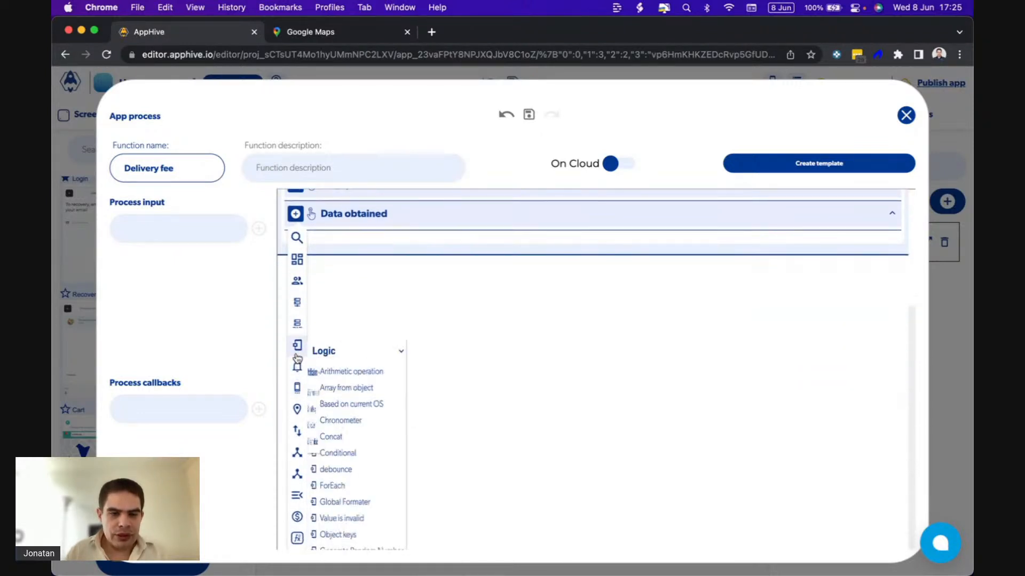
pyautogui.moveTo(297, 409)
pyautogui.scroll(-2, 389, 453)
pyautogui.scroll(-3, 389, 453)
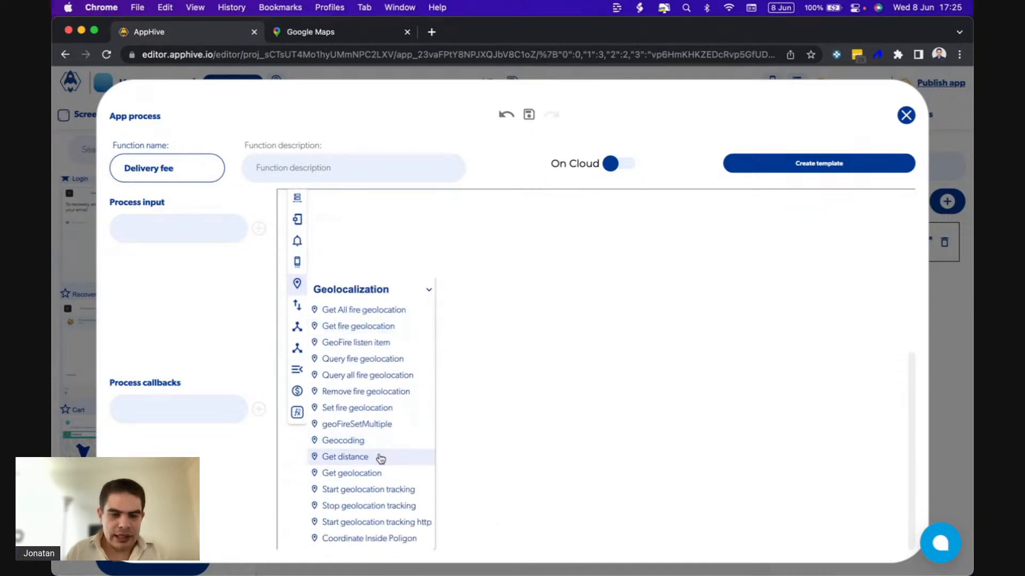
pyautogui.click(380, 458)
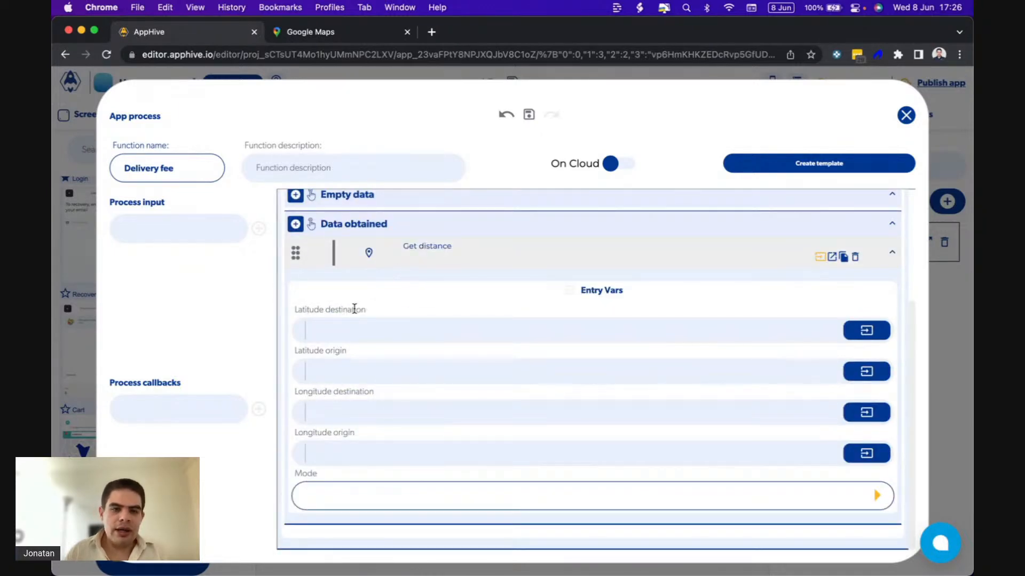
# Examine the origin and destination latitude and longitude entry variables of the Get distance function.
pyautogui.moveTo(346, 353); pyautogui.dragTo(295, 351)
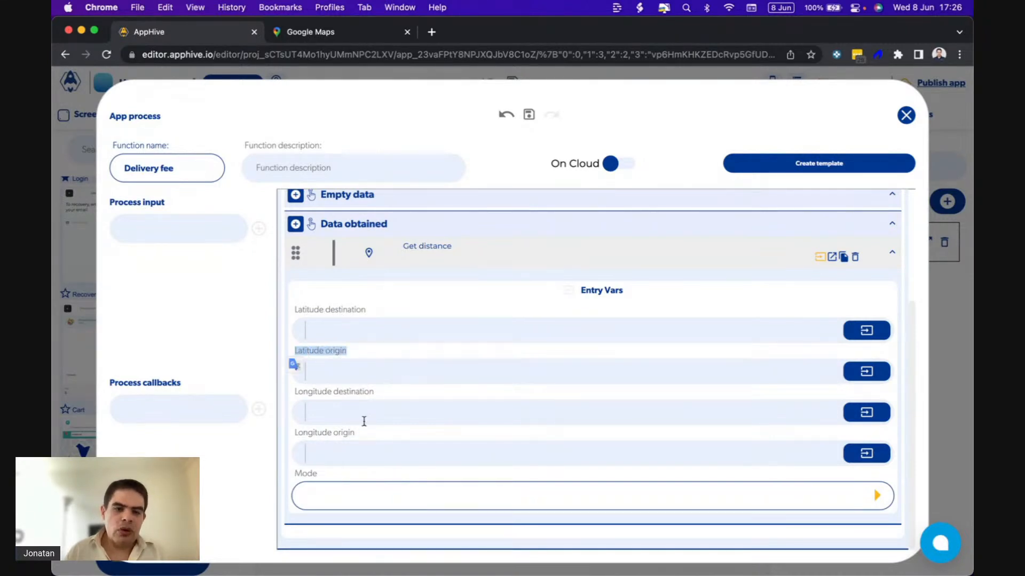
pyautogui.moveTo(357, 434); pyautogui.dragTo(292, 433)
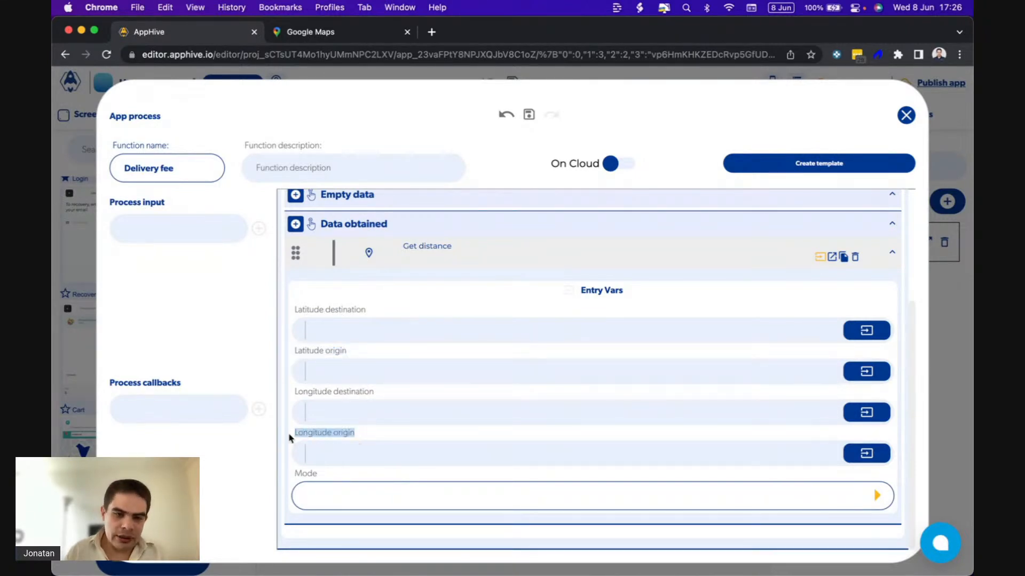
pyautogui.moveTo(375, 392); pyautogui.dragTo(350, 389)
pyautogui.moveTo(372, 313); pyautogui.dragTo(266, 313)
pyautogui.click(400, 393)
pyautogui.moveTo(395, 394); pyautogui.dragTo(296, 388)
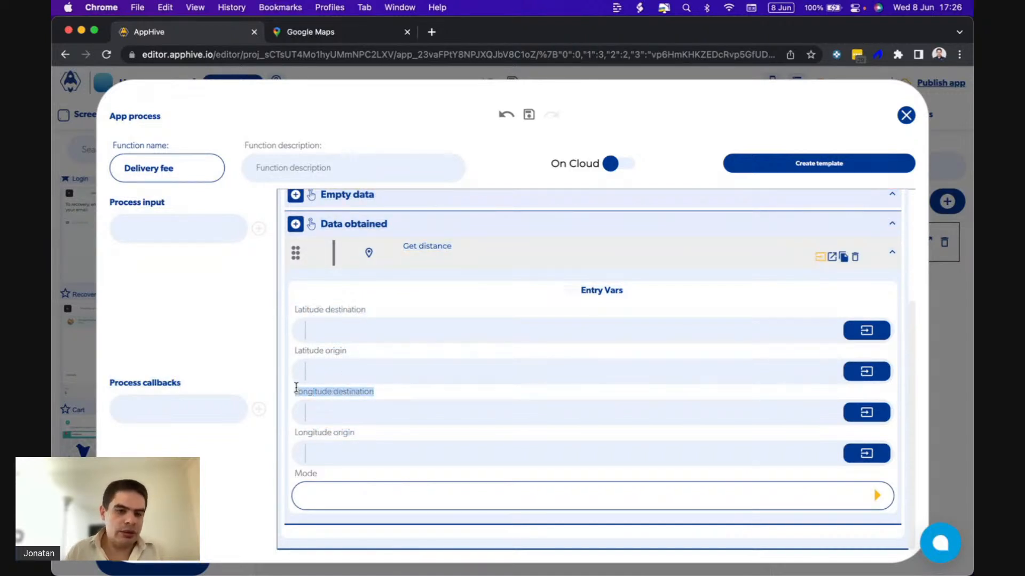
pyautogui.click(433, 356)
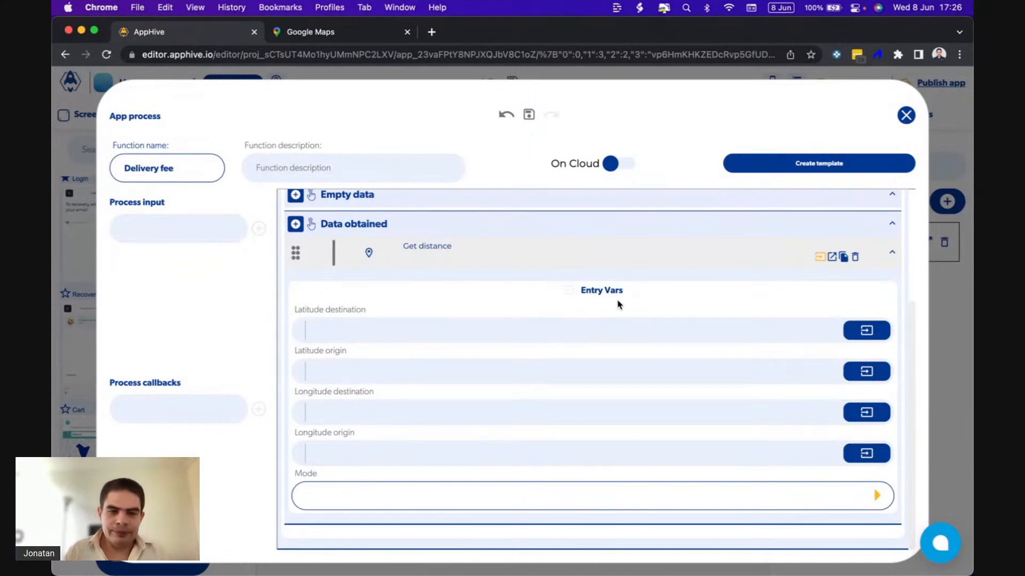
# Set Get distance's latitude origin to the latitude field of the previous Restaurant info output.
pyautogui.click(863, 331)
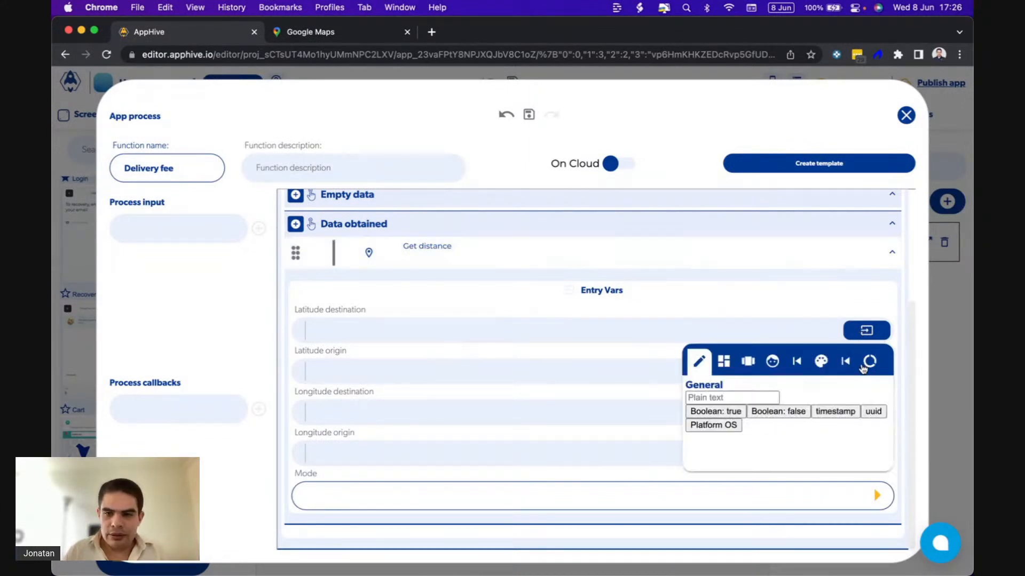
pyautogui.click(785, 311)
pyautogui.click(863, 372)
pyautogui.click(851, 402)
pyautogui.click(809, 449)
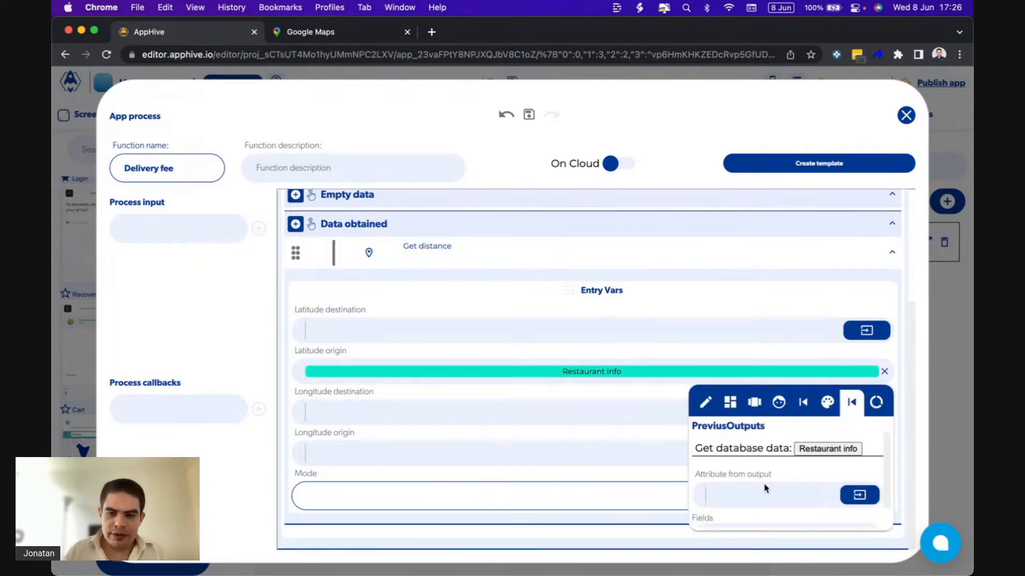
pyautogui.scroll(-1, 751, 495)
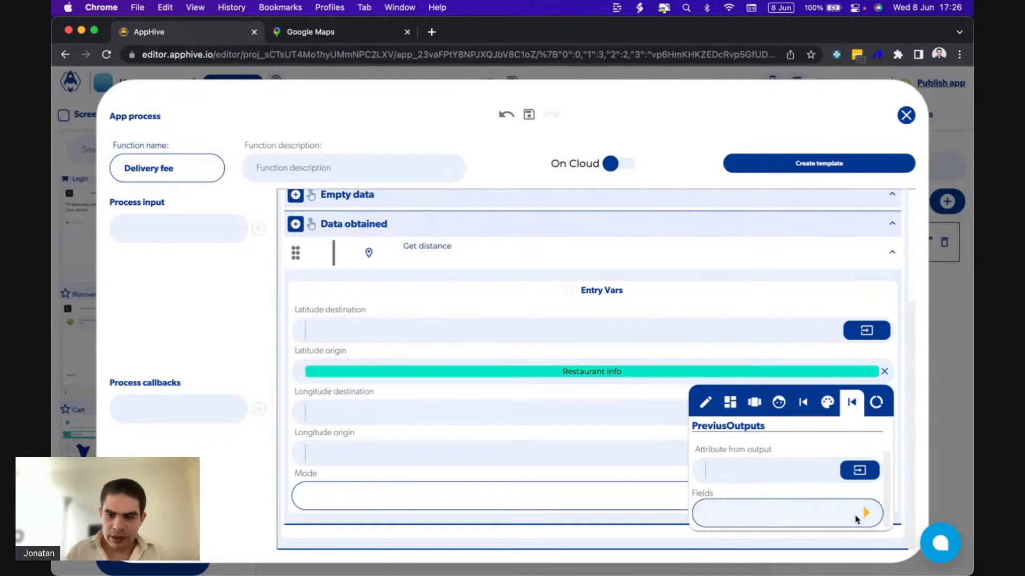
pyautogui.click(864, 513)
pyautogui.click(712, 438)
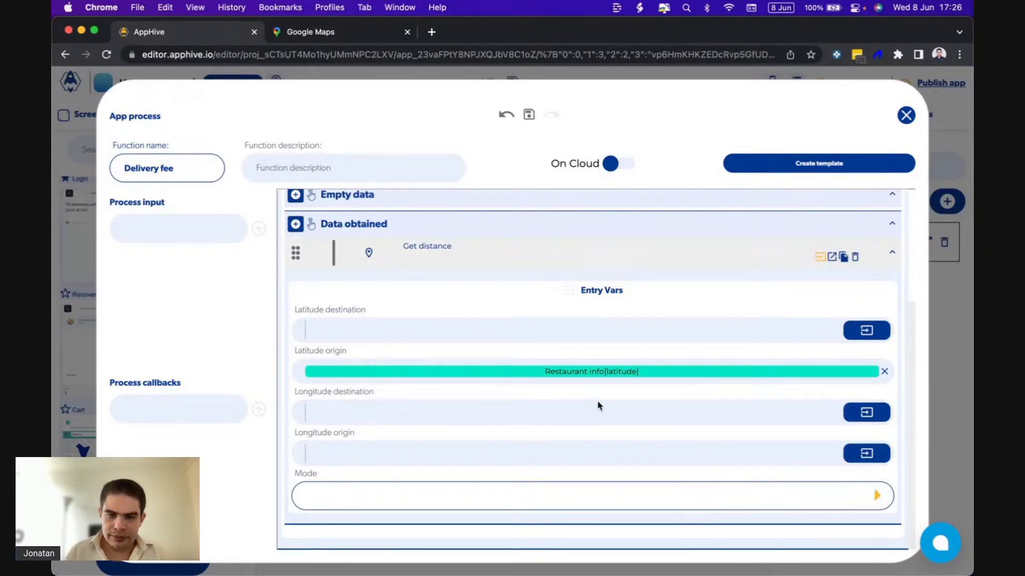
# Set Get distance's longitude origin to the longitude field of the previous Restaurant info output.
pyautogui.click(866, 453)
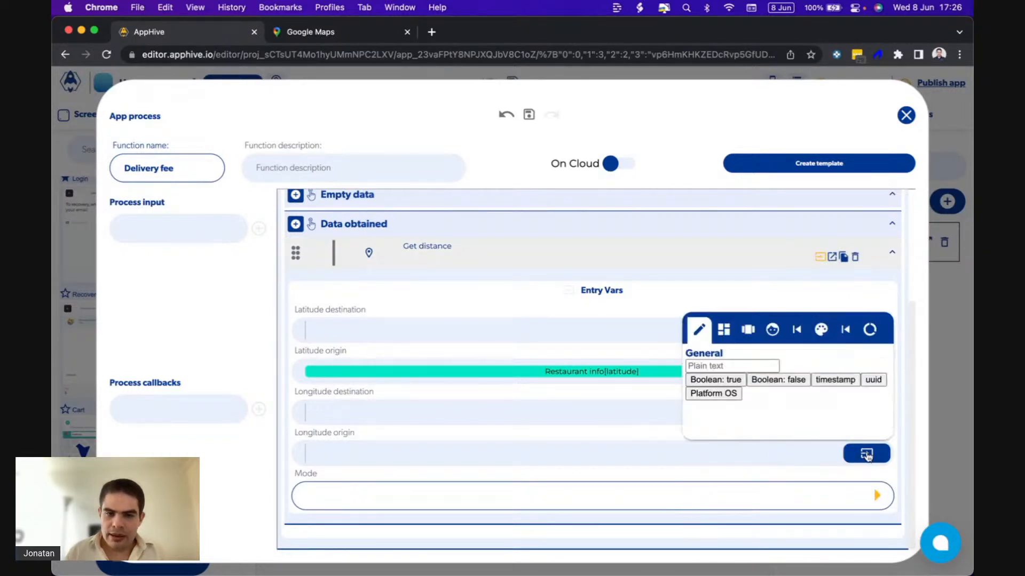
pyautogui.click(845, 330)
pyautogui.click(807, 375)
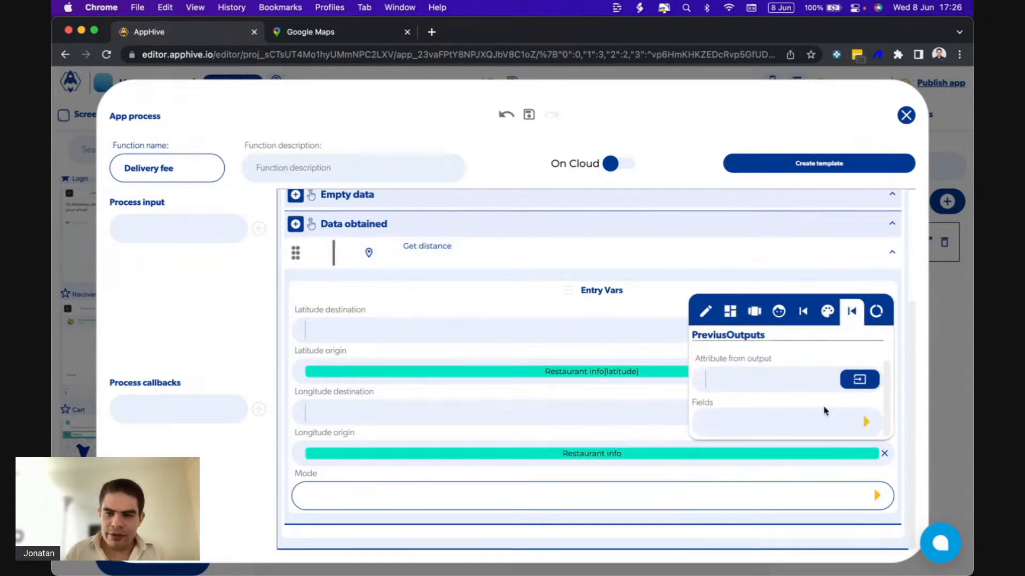
pyautogui.click(862, 426)
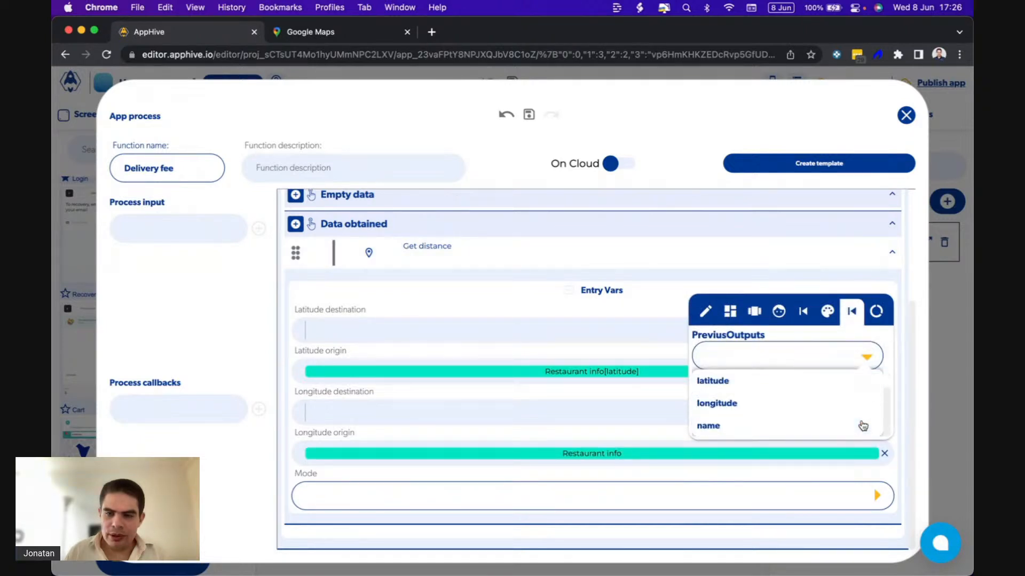
pyautogui.click(789, 400)
pyautogui.click(634, 436)
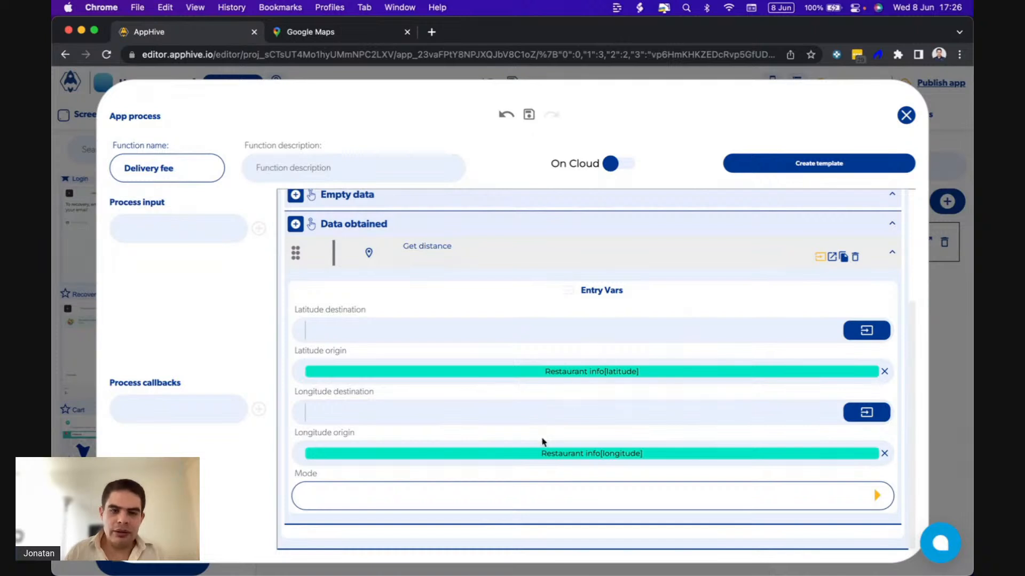
# Set Get distance's latitude destination to the authenticated user's custom data key latitude.
pyautogui.click(856, 330)
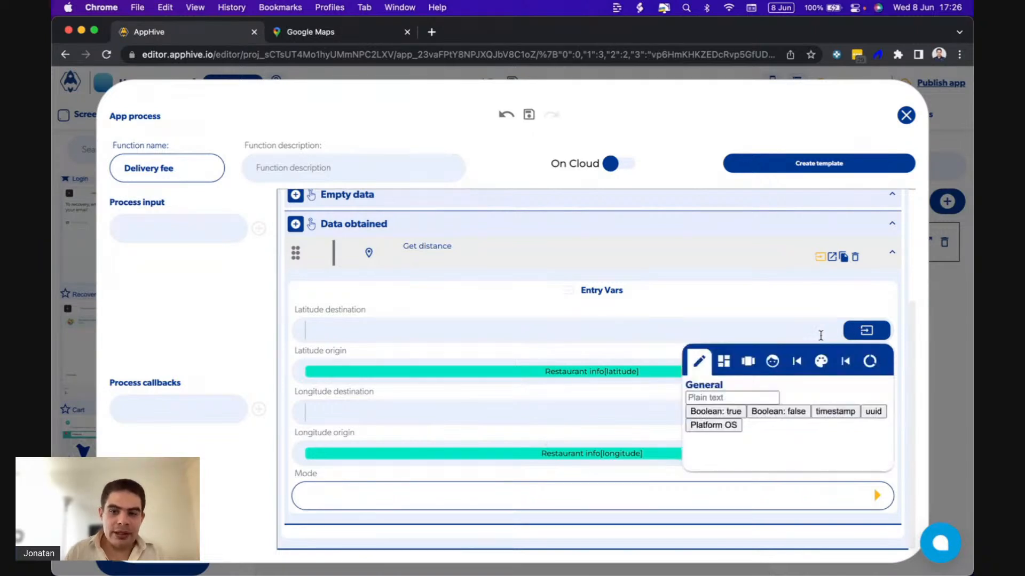
pyautogui.click(772, 361)
pyautogui.click(735, 397)
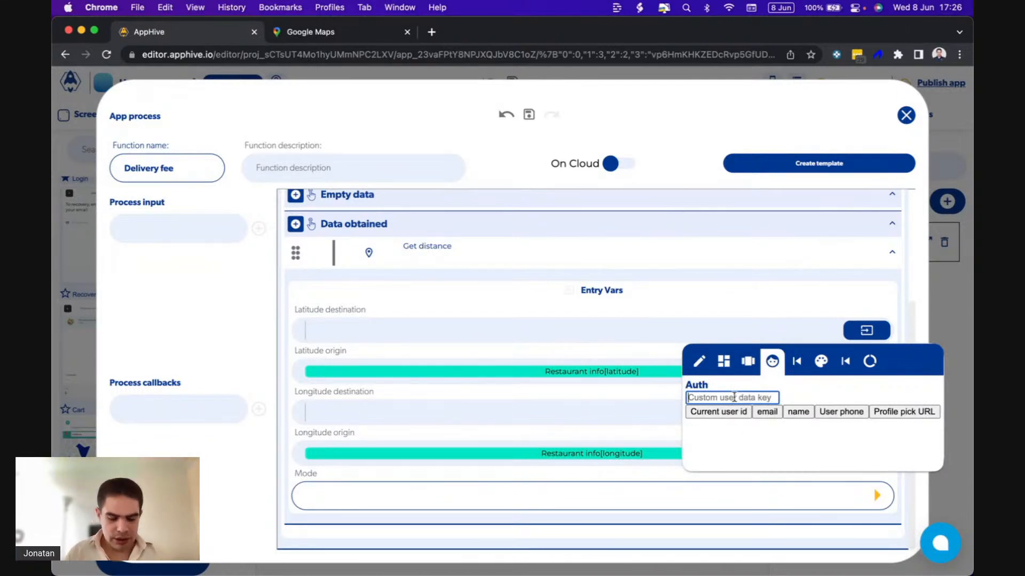
pyautogui.write('latitude')
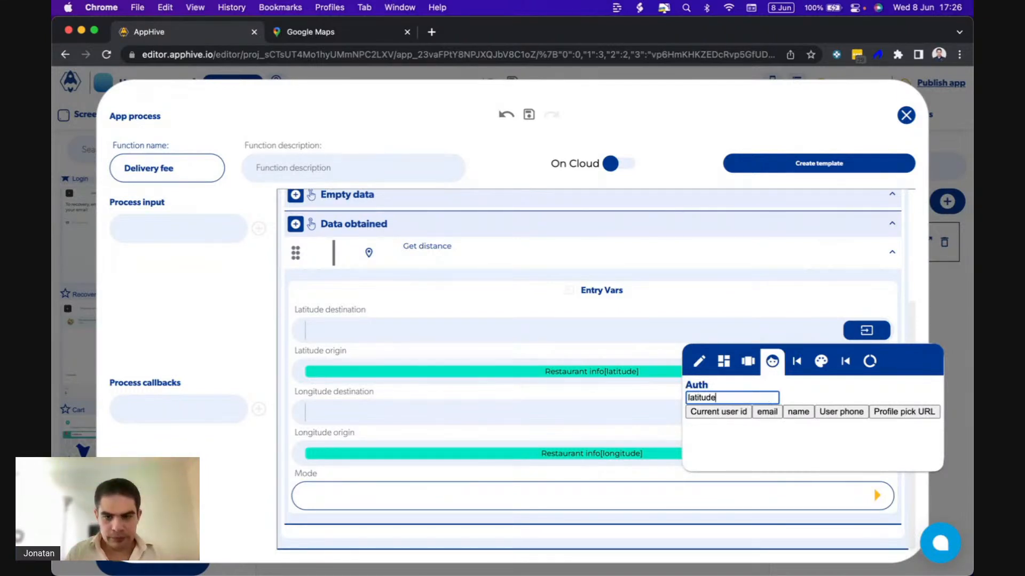
pyautogui.press('Return')
pyautogui.click(601, 346)
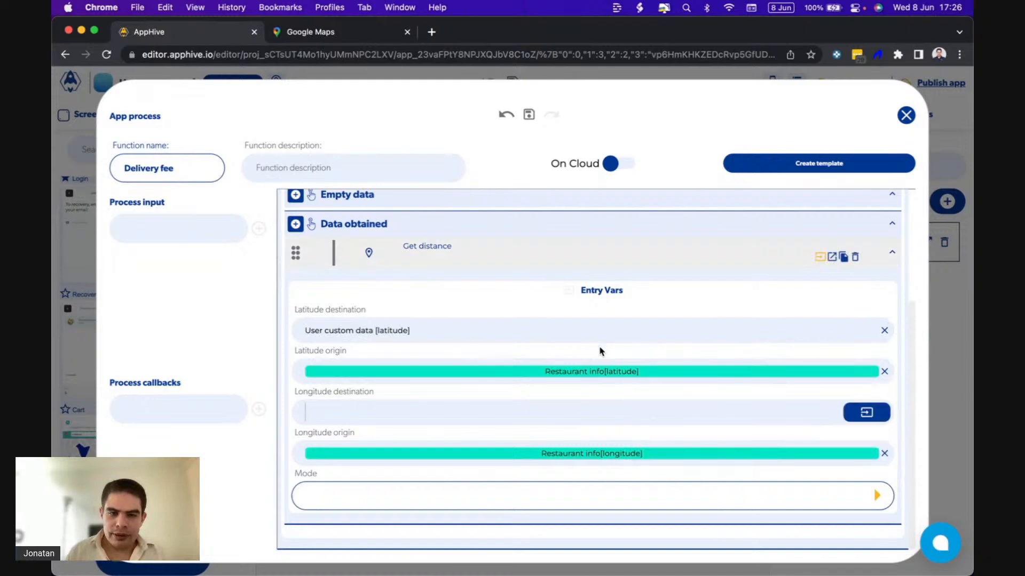
# Set Get distance's longitude destination to the authenticated user's custom data key longitude.
pyautogui.click(866, 419)
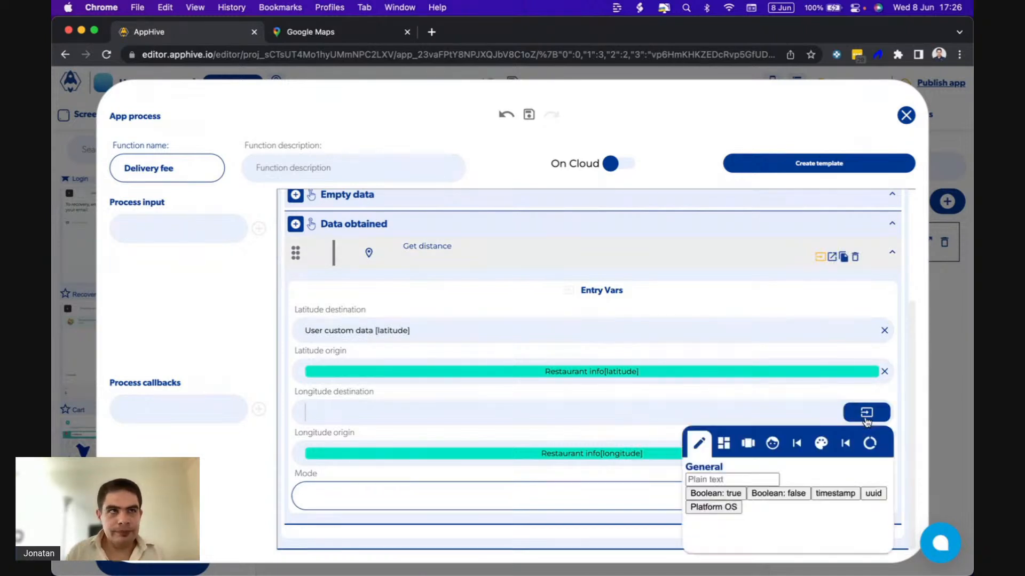
pyautogui.click(772, 443)
pyautogui.click(712, 480)
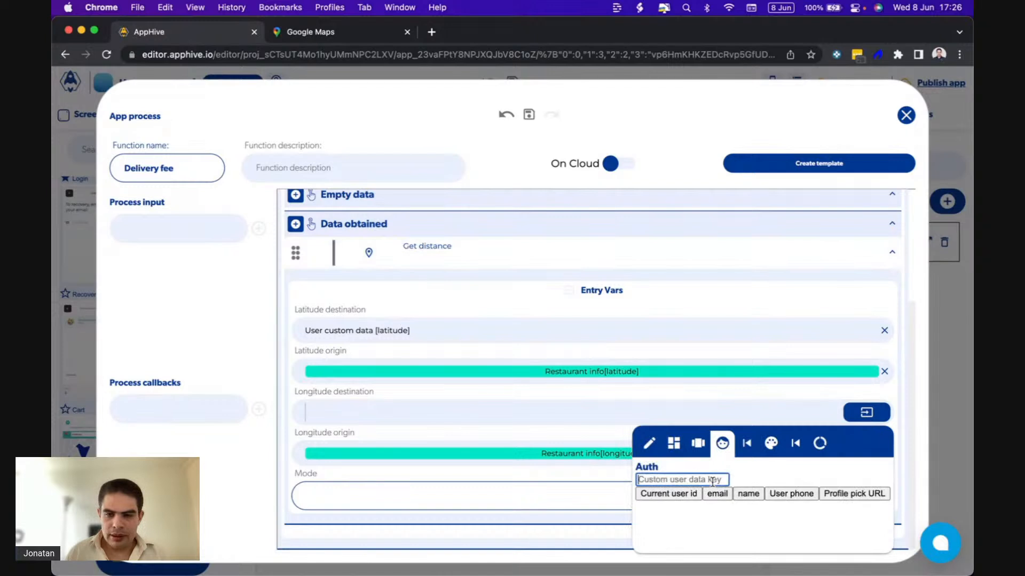
pyautogui.write('longitude')
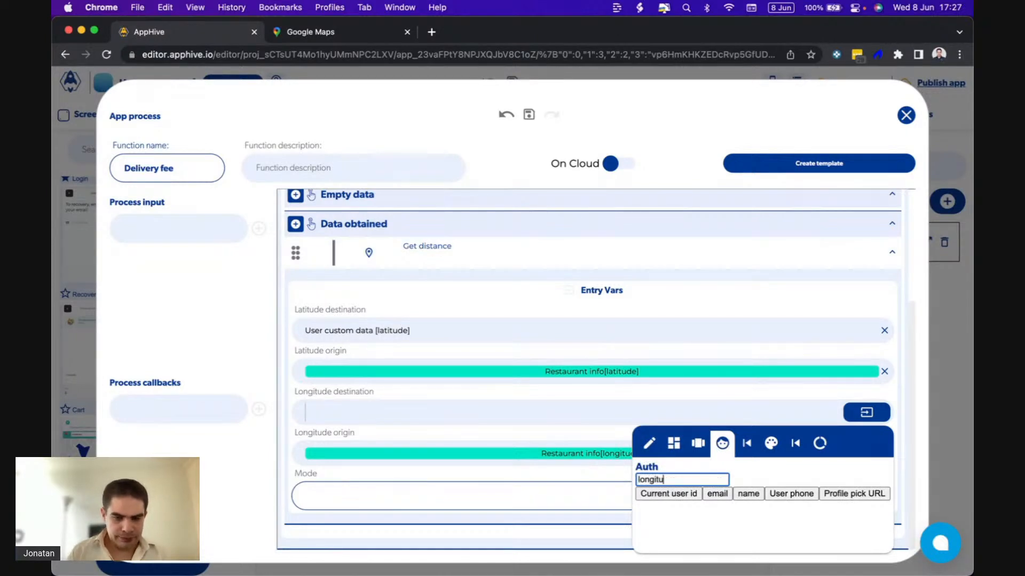
pyautogui.click(551, 434)
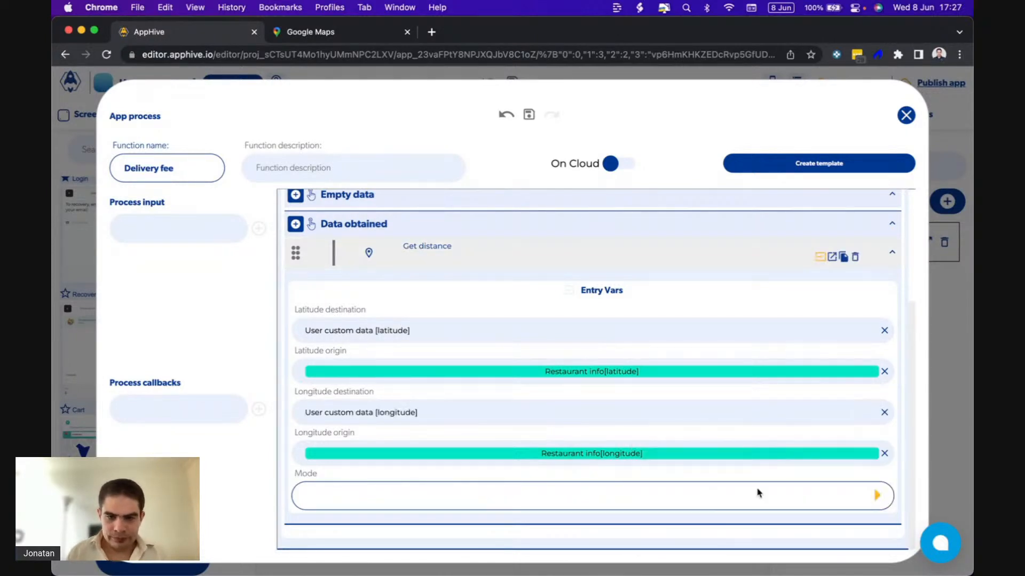
# Set the Get distance mode to Route and display the function's callbacks.
pyautogui.click(877, 500)
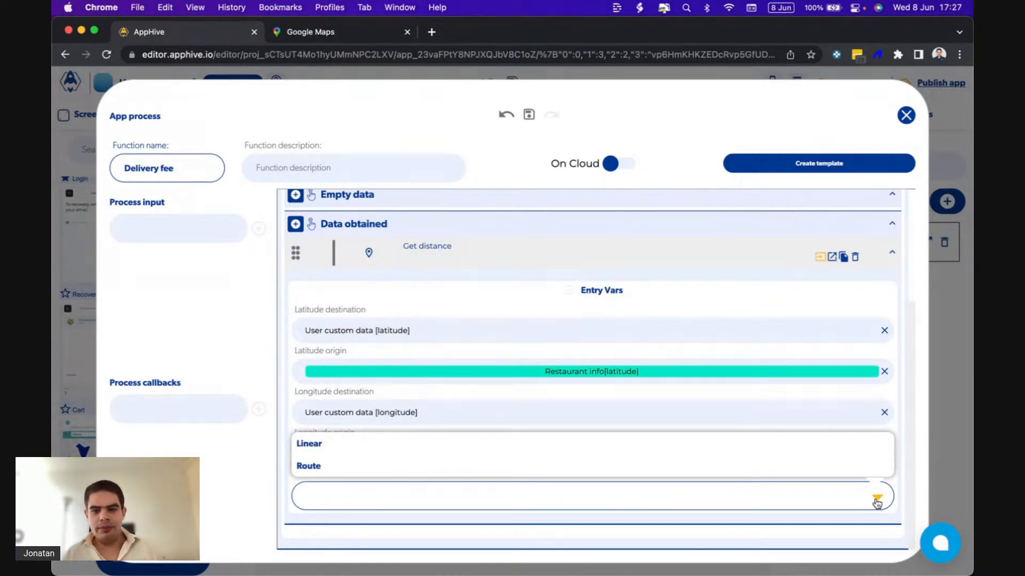
pyautogui.click(876, 501)
pyautogui.click(876, 501)
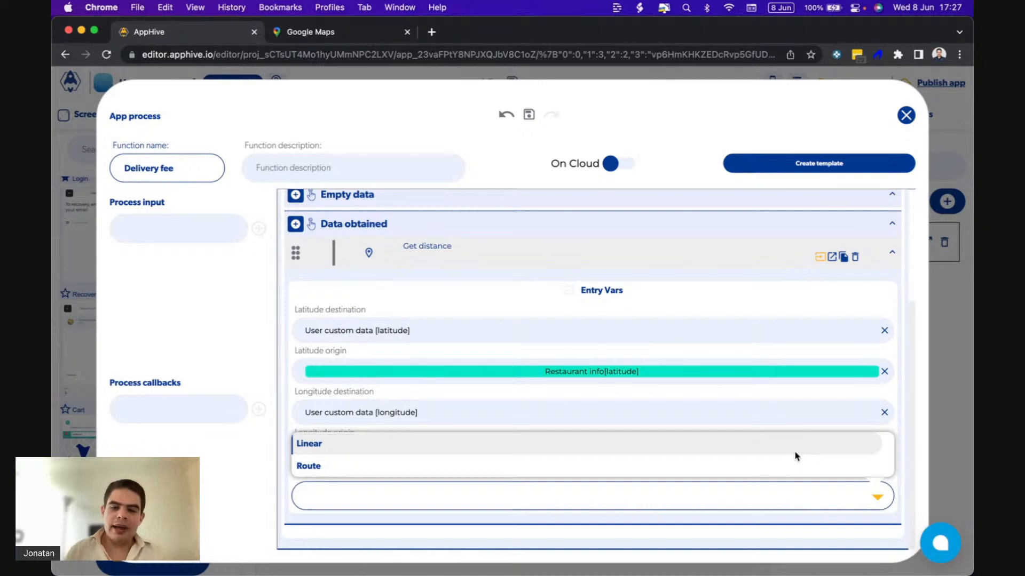
pyautogui.click(786, 466)
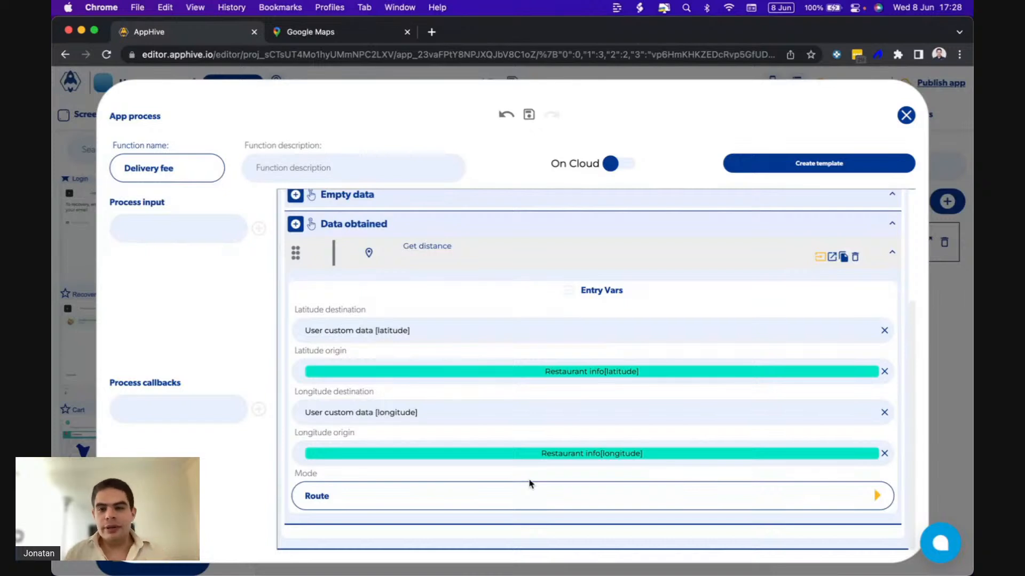
pyautogui.click(834, 257)
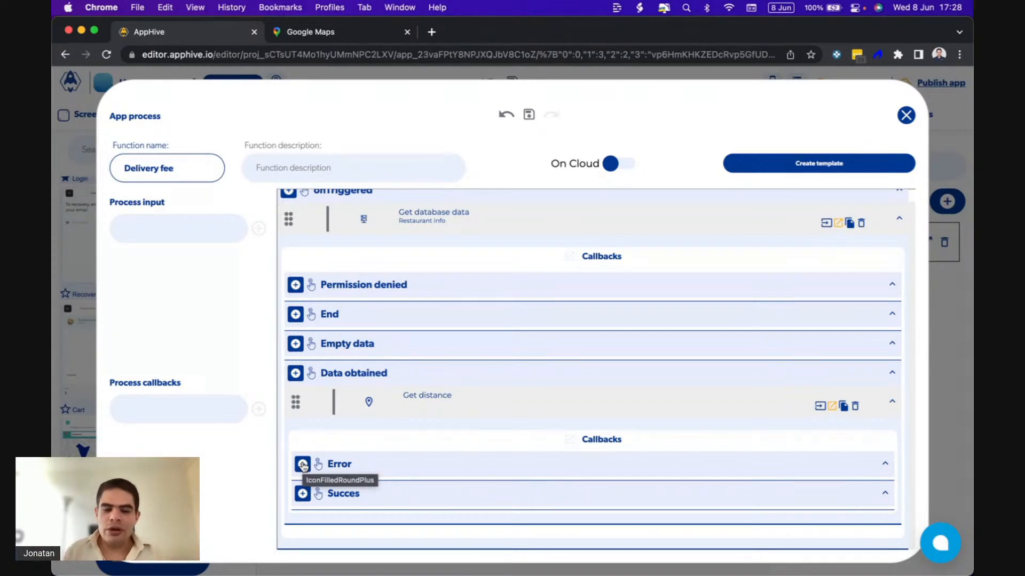
pyautogui.click(301, 494)
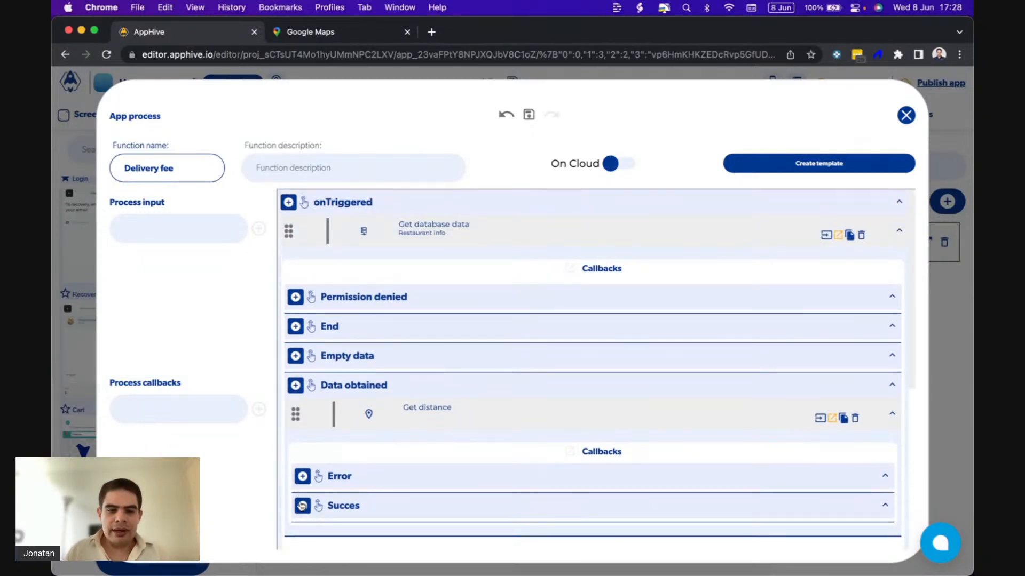
# Add a field named price km to the Restaurants collection through the database reference of the Restaurant info function.
pyautogui.click(828, 234)
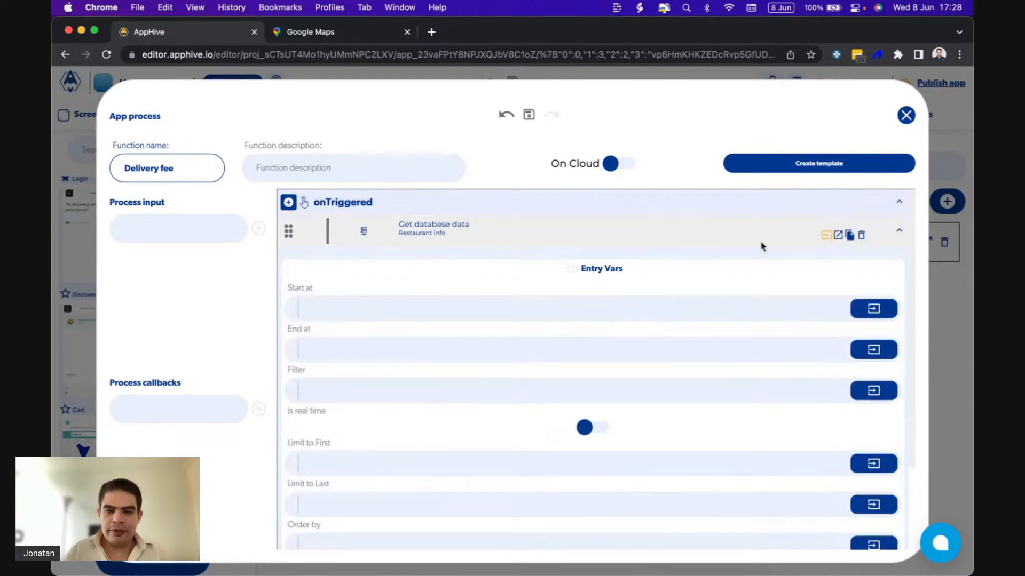
pyautogui.scroll(-3, 596, 450)
pyautogui.click(593, 482)
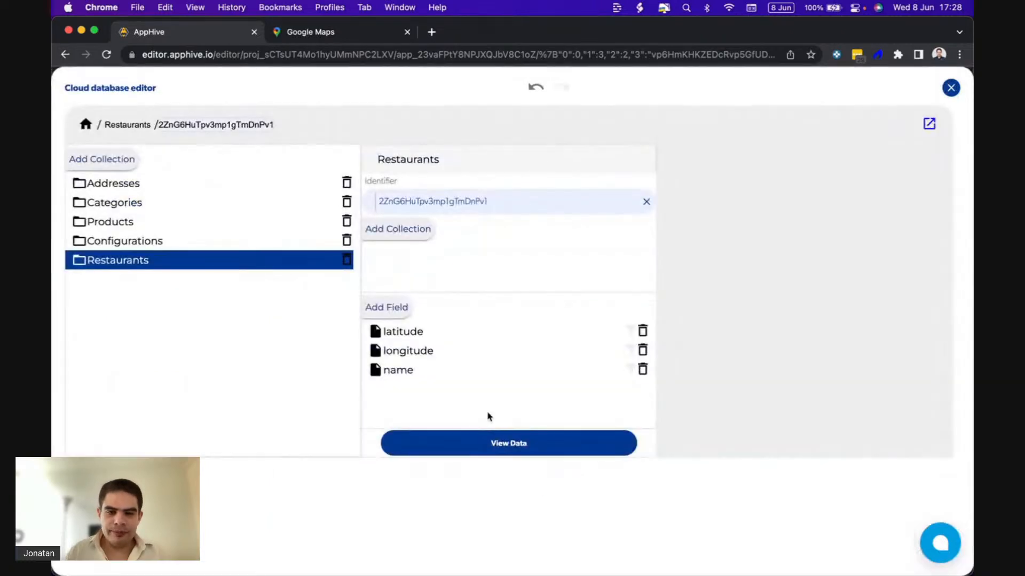
pyautogui.click(379, 308)
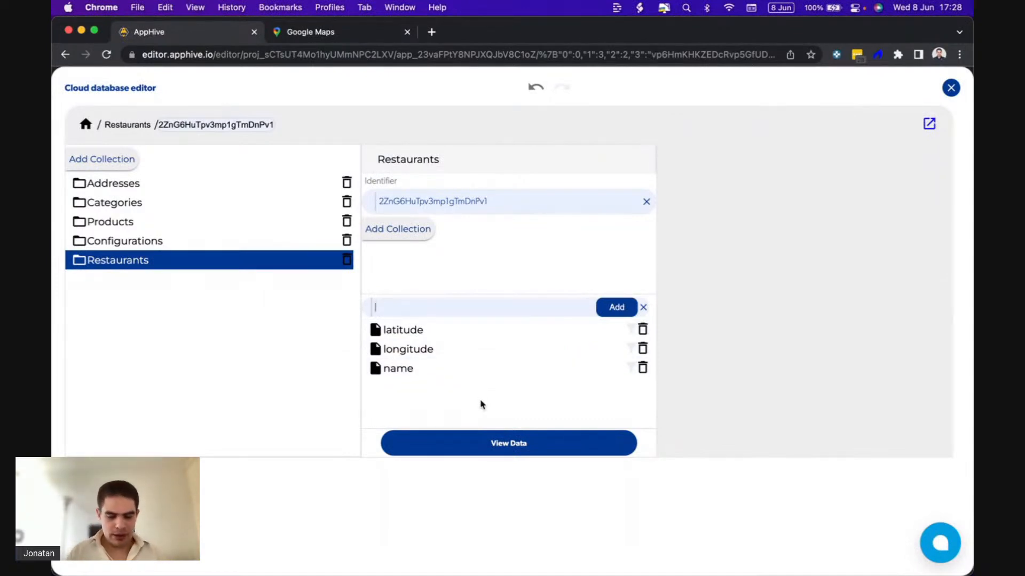
pyautogui.write('price')
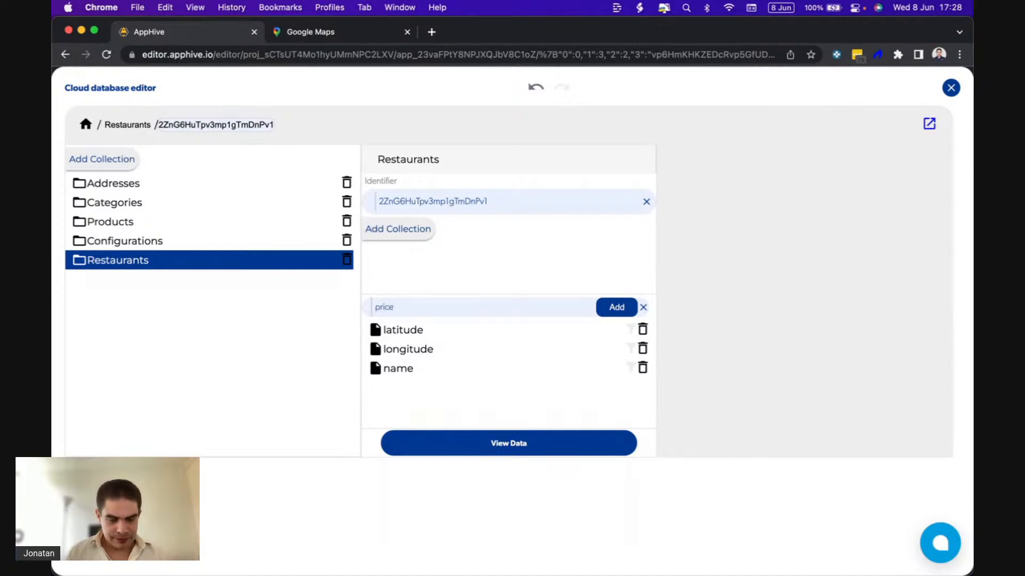
pyautogui.write(' km')
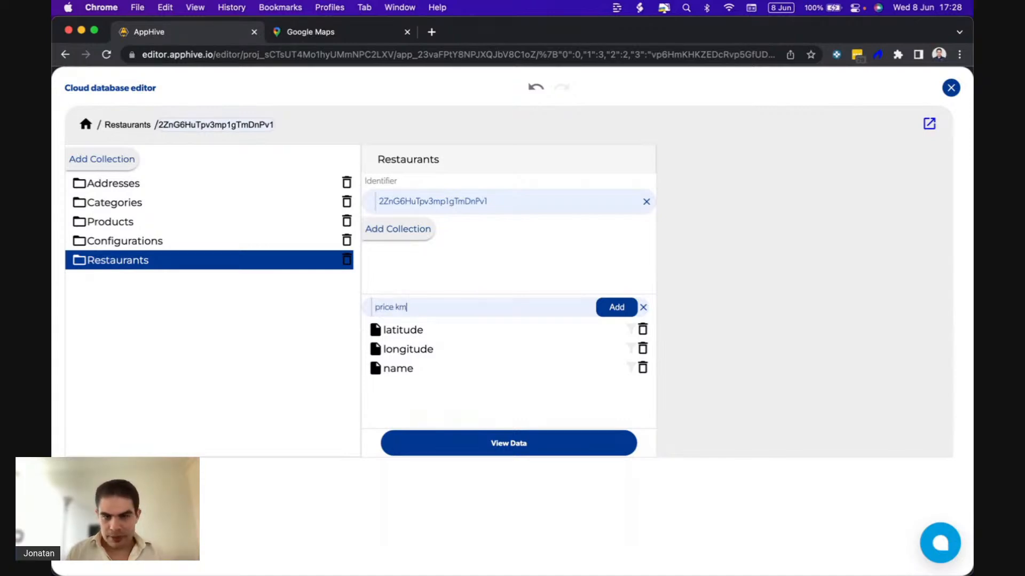
pyautogui.click(614, 309)
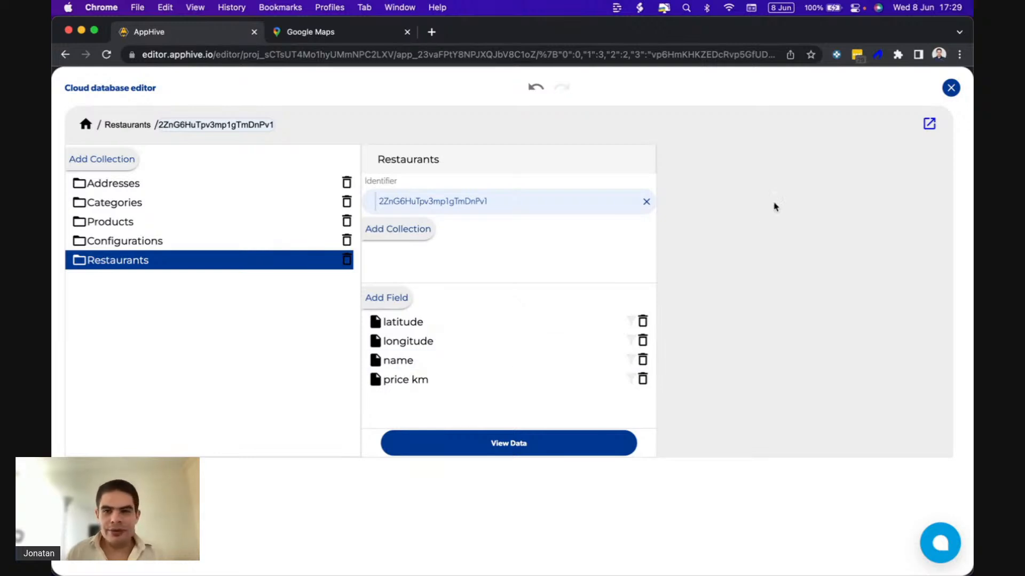
pyautogui.click(951, 88)
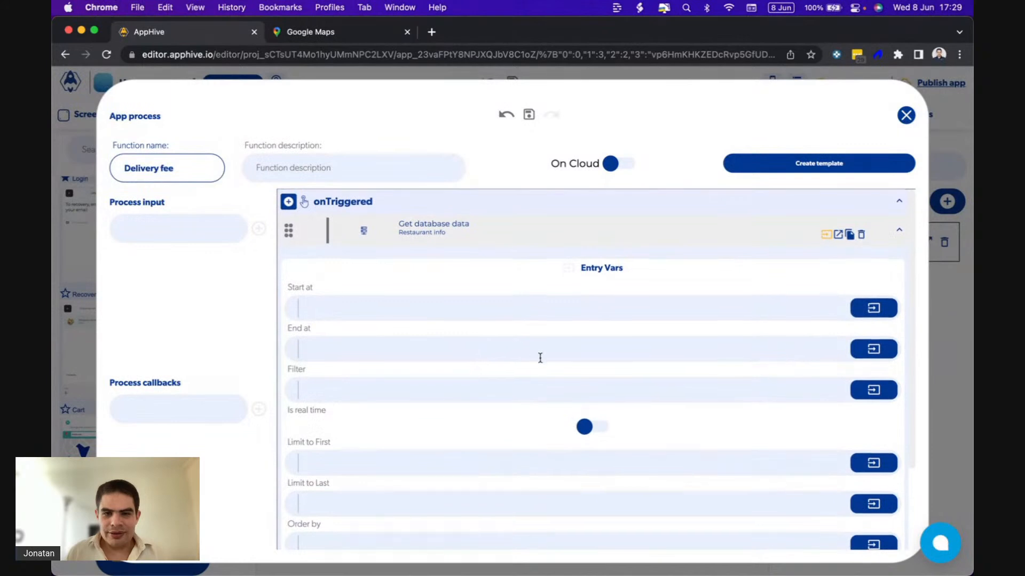
# Add an Arithmetic operation logic function to the Succes callback of Get distance.
pyautogui.click(838, 234)
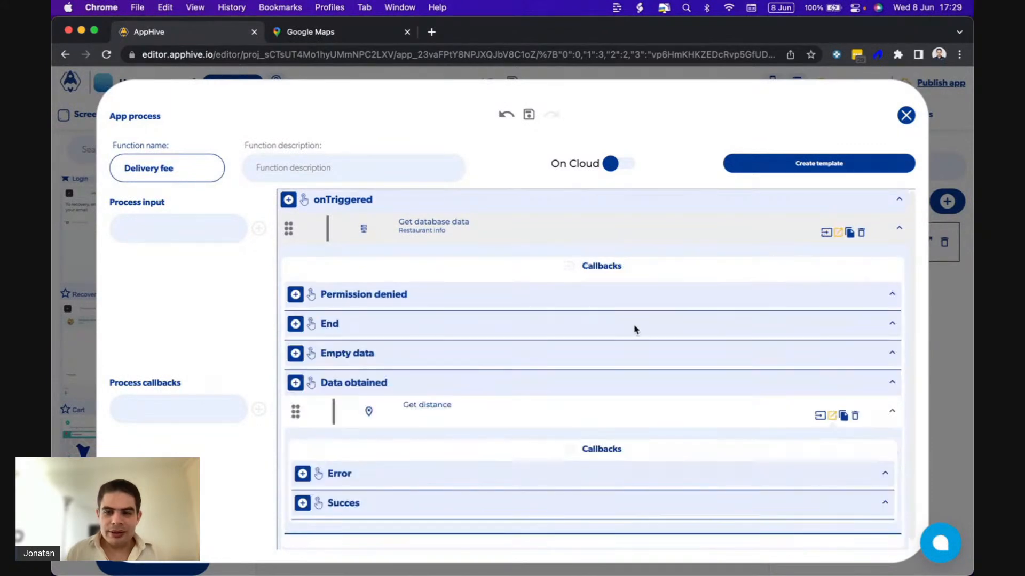
pyautogui.scroll(-1, 635, 330)
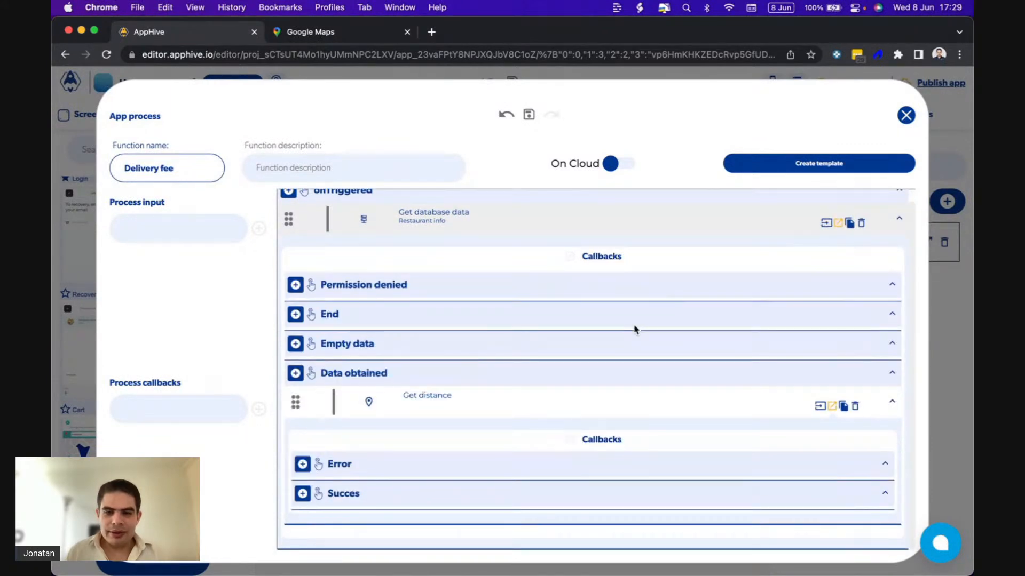
pyautogui.click(302, 493)
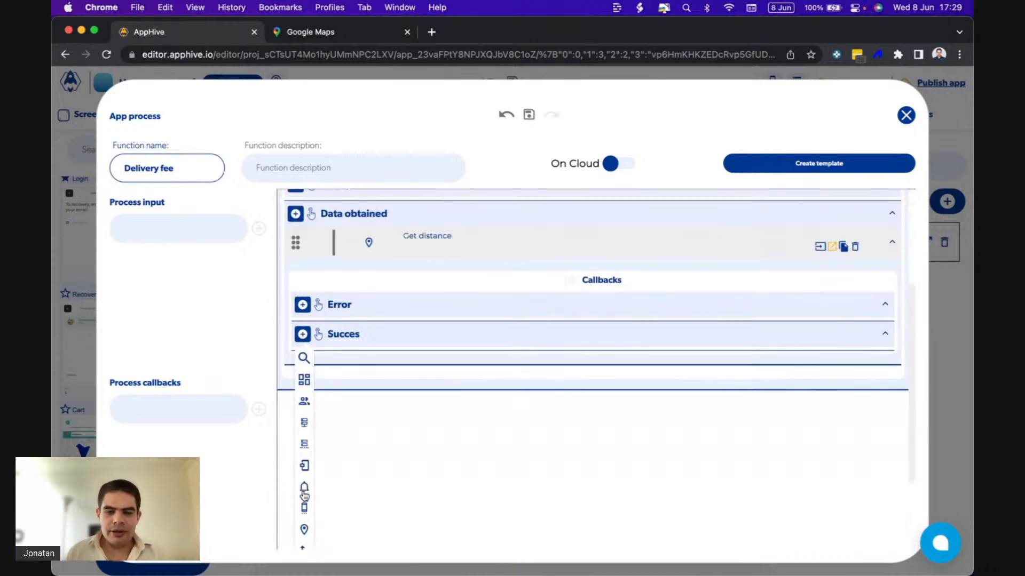
pyautogui.moveTo(302, 384)
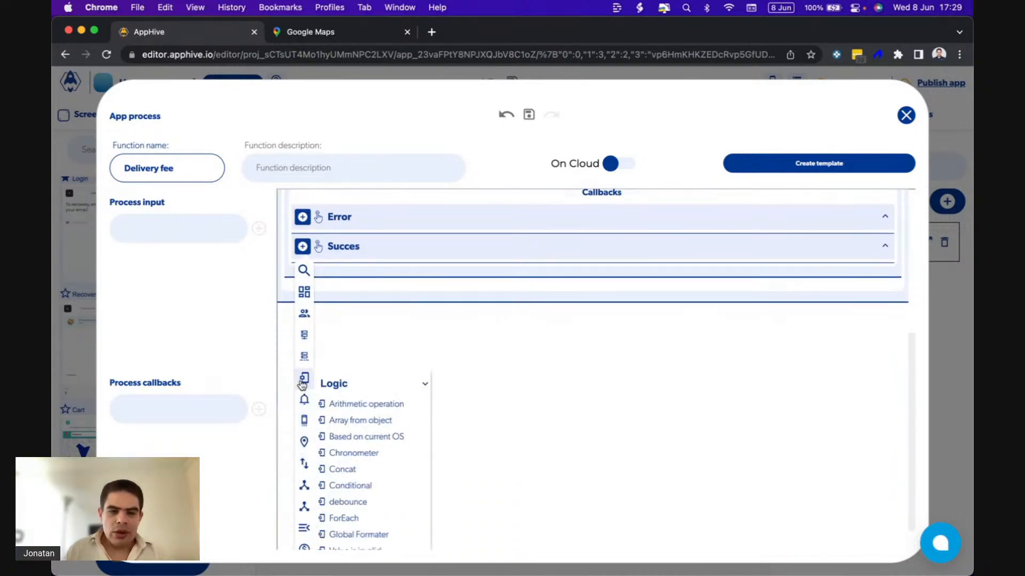
pyautogui.click(350, 404)
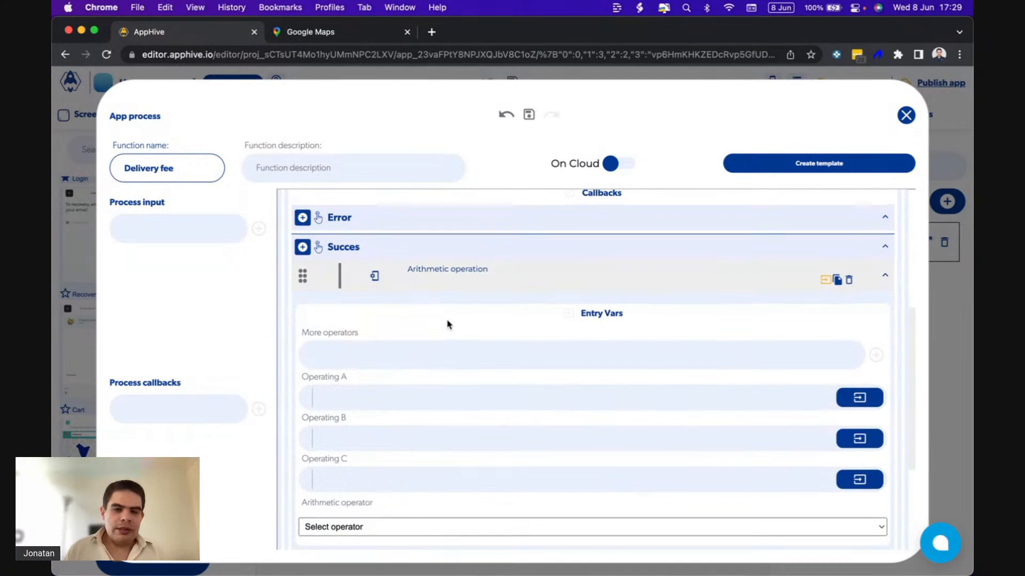
pyautogui.scroll(2, 449, 325)
pyautogui.scroll(-3, 449, 325)
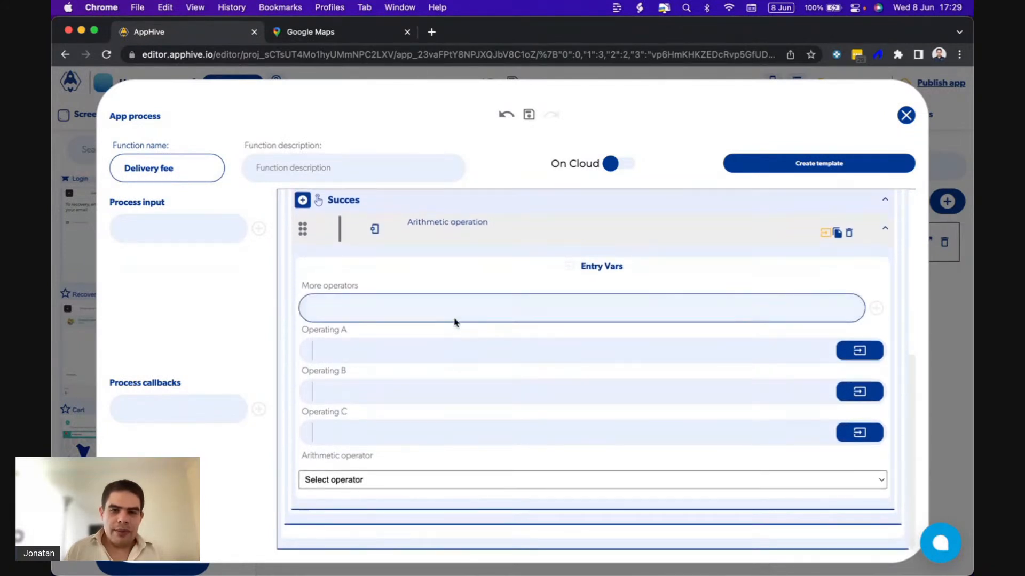
# Set the Arithmetic operation's Operating A to the kilometers attribute of the Get distance output and its operator to *.
pyautogui.click(859, 351)
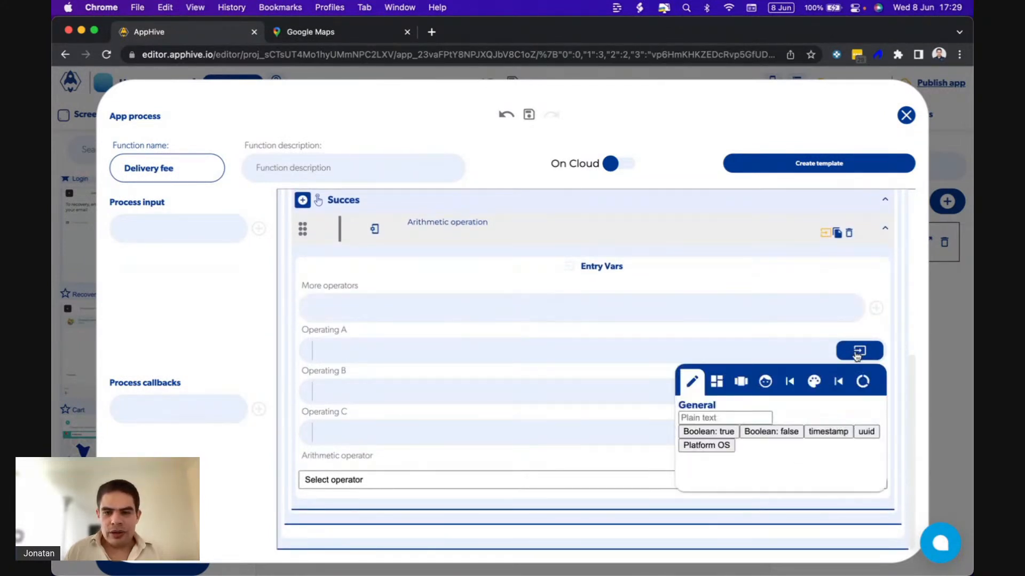
pyautogui.click(837, 381)
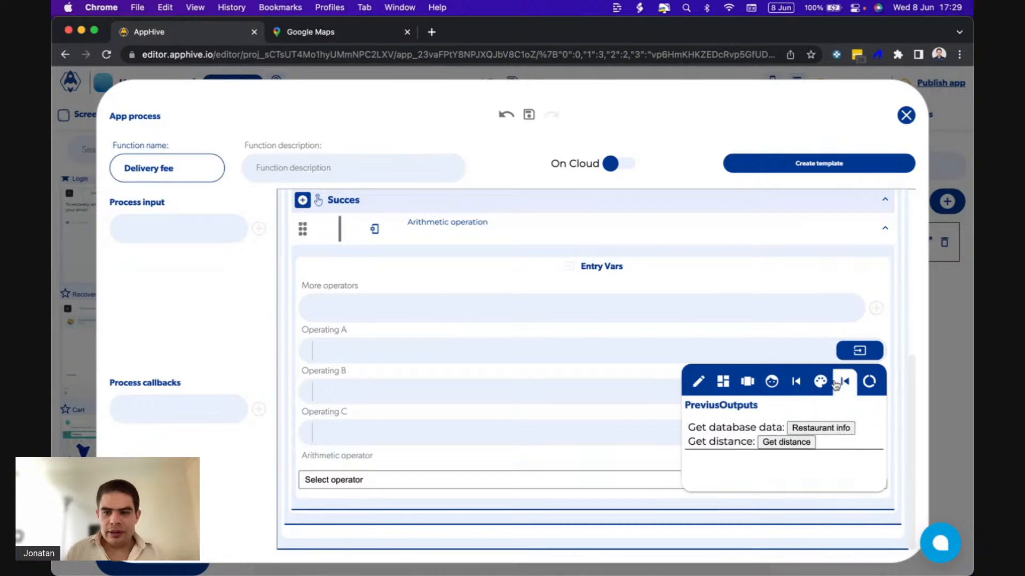
pyautogui.click(788, 444)
pyautogui.write('kilometers')
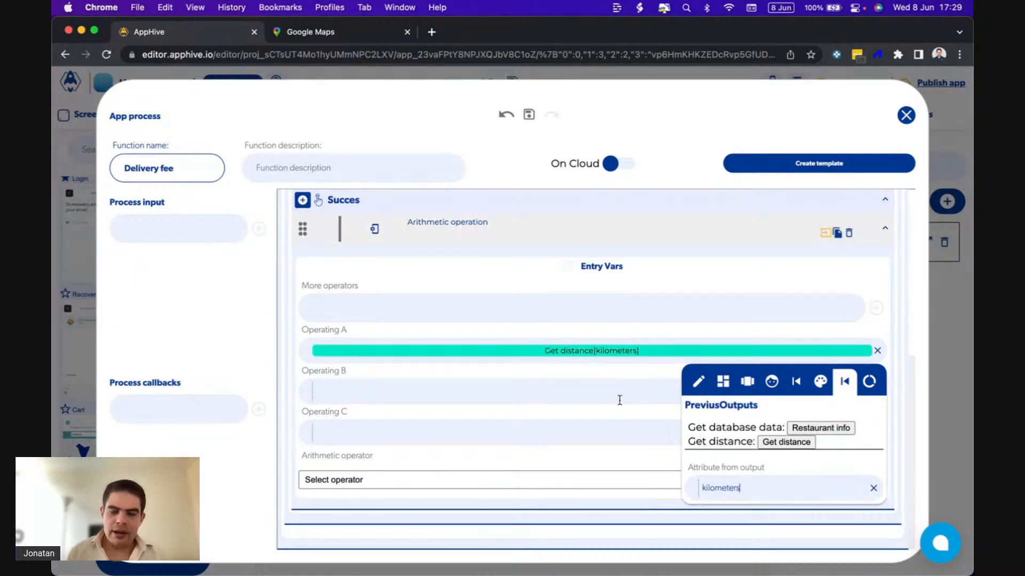
pyautogui.click(655, 384)
pyautogui.click(579, 483)
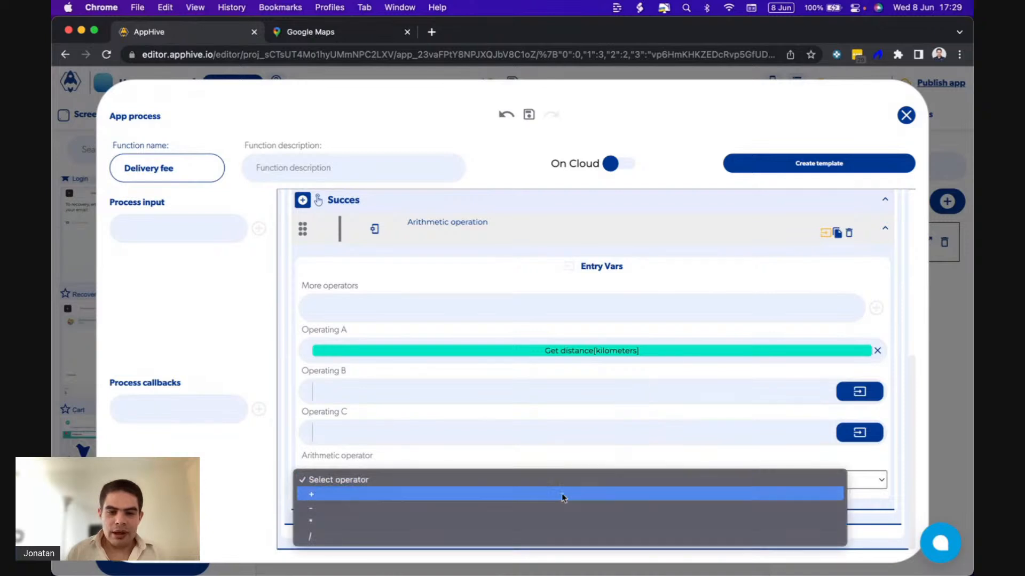
pyautogui.click(523, 523)
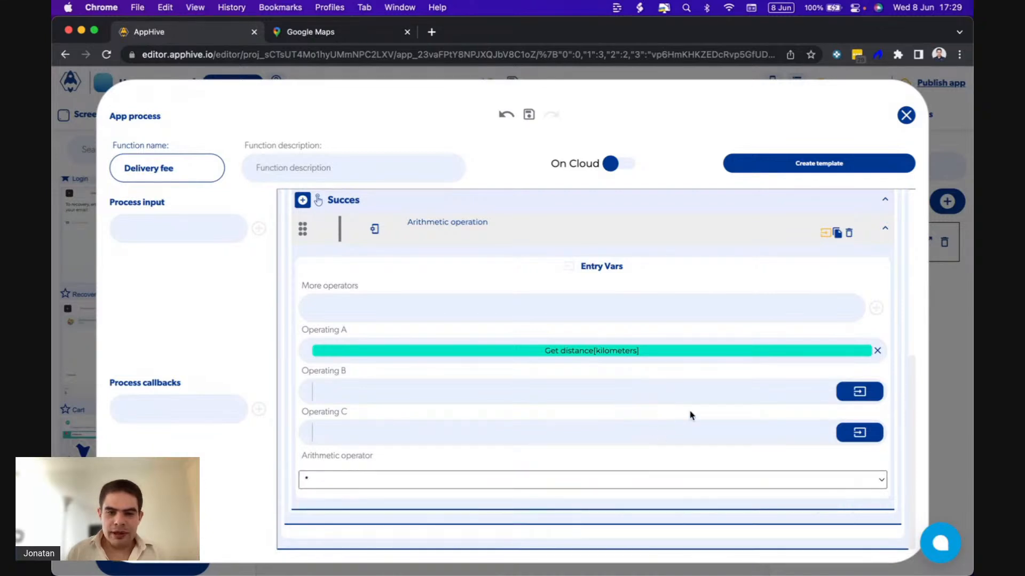
# Set the Arithmetic operation's Operating B to the price km attribute of the Restaurant info output.
pyautogui.click(858, 397)
pyautogui.click(845, 422)
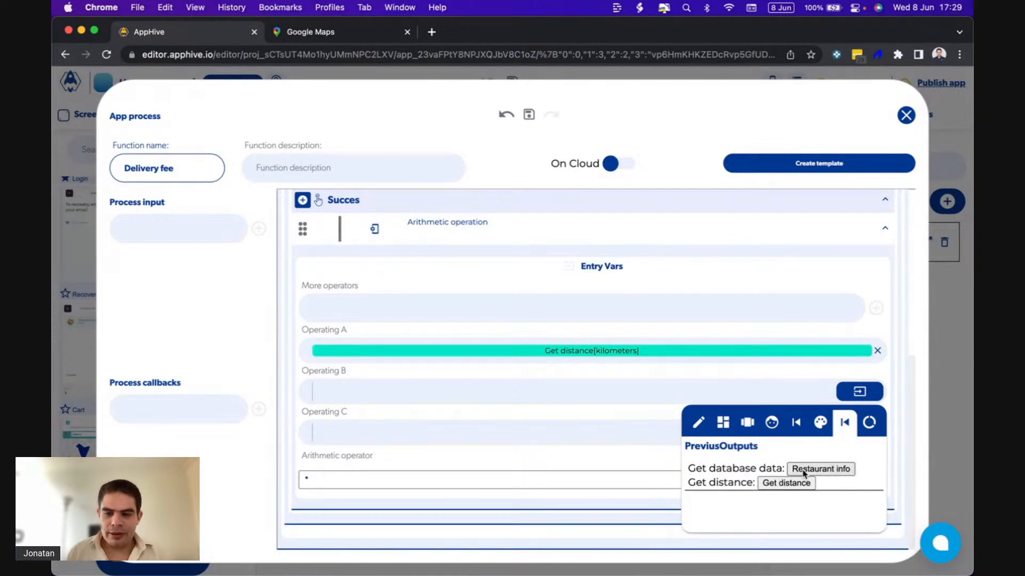
pyautogui.click(803, 471)
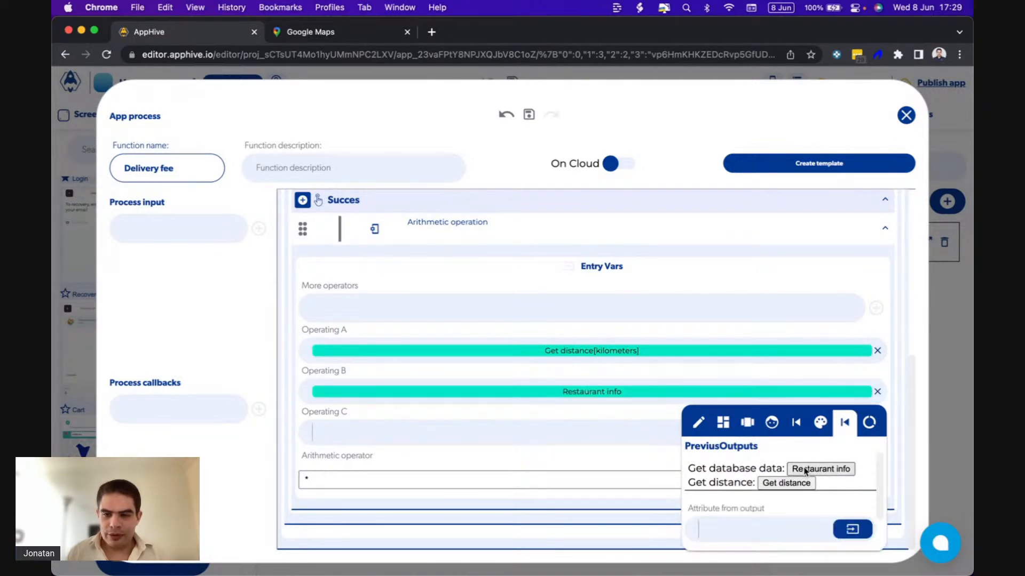
pyautogui.click(754, 485)
pyautogui.write('p')
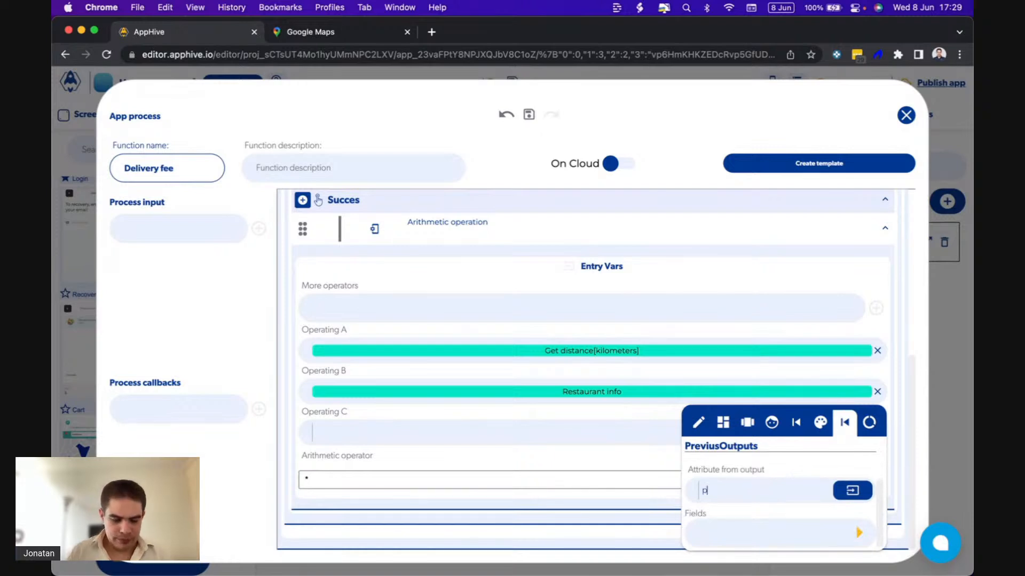
pyautogui.write('rice')
pyautogui.press('Return')
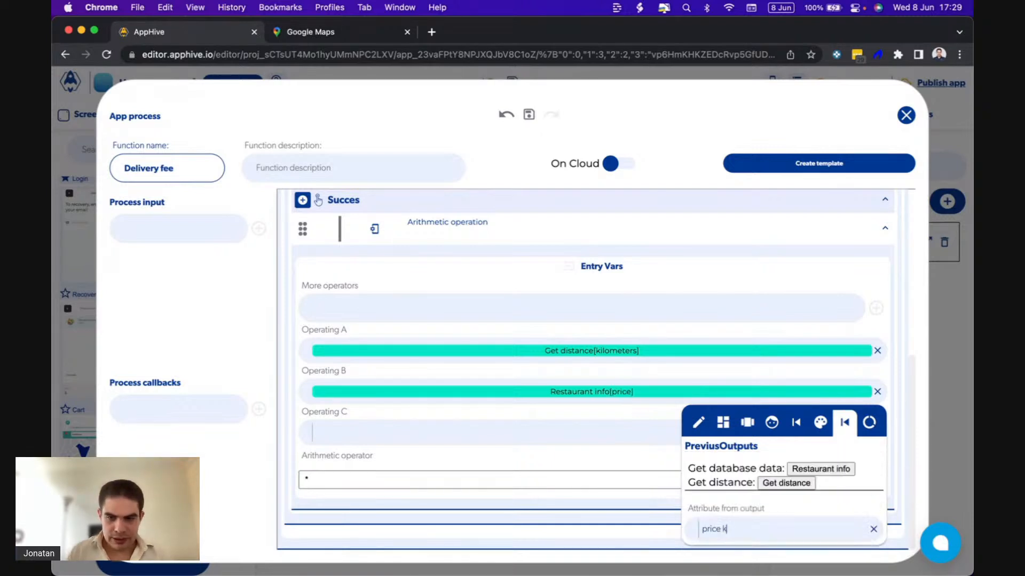
pyautogui.press('Return')
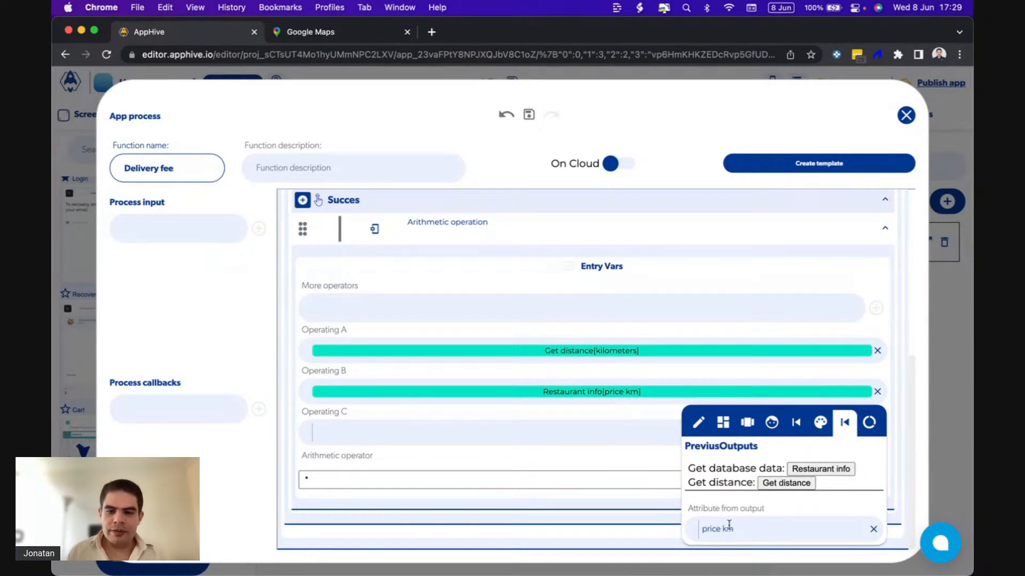
# Open the Restaurants collection through the Restaurant info function's database reference and examine the restaurant record's fields.
pyautogui.scroll(10, 632, 421)
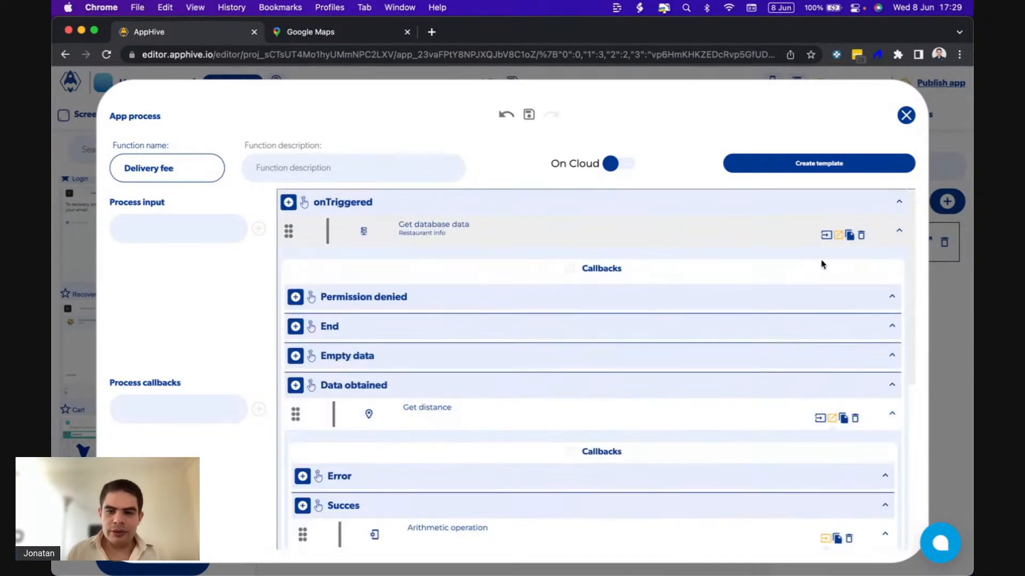
pyautogui.click(825, 235)
pyautogui.scroll(-3, 579, 345)
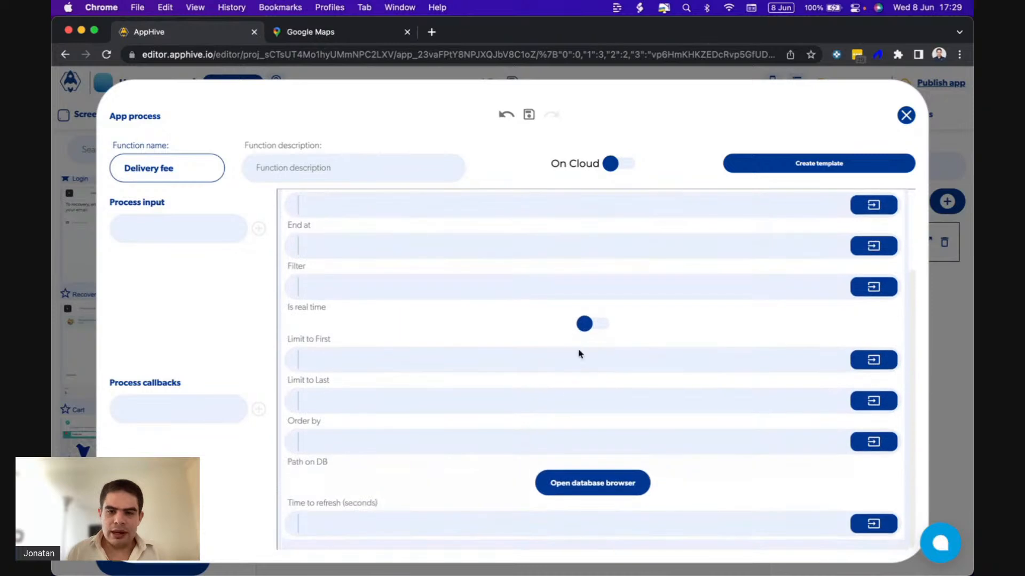
pyautogui.click(558, 482)
pyautogui.click(441, 446)
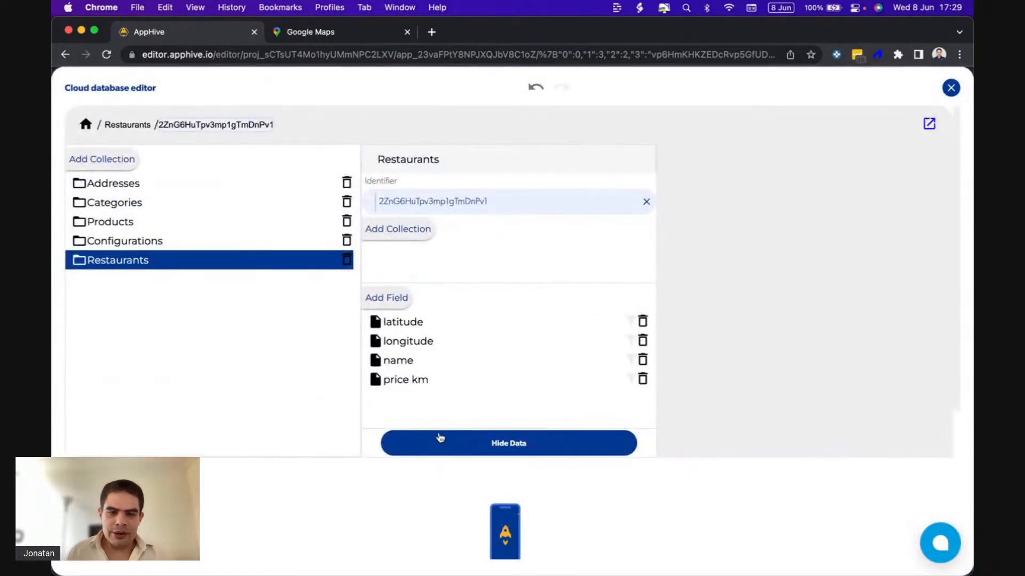
pyautogui.scroll(-5, 439, 437)
pyautogui.click(879, 332)
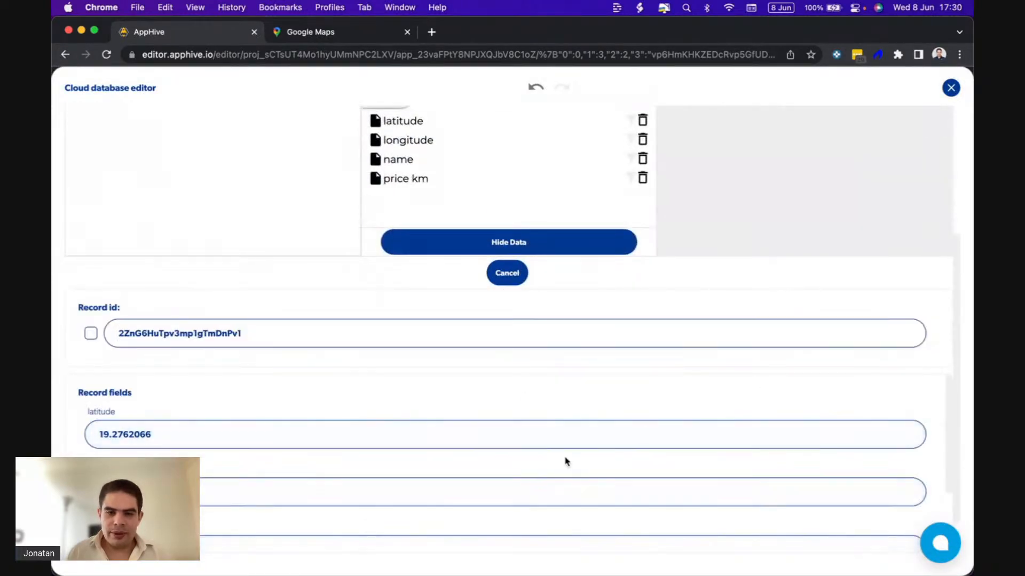
pyautogui.scroll(-2, 247, 496)
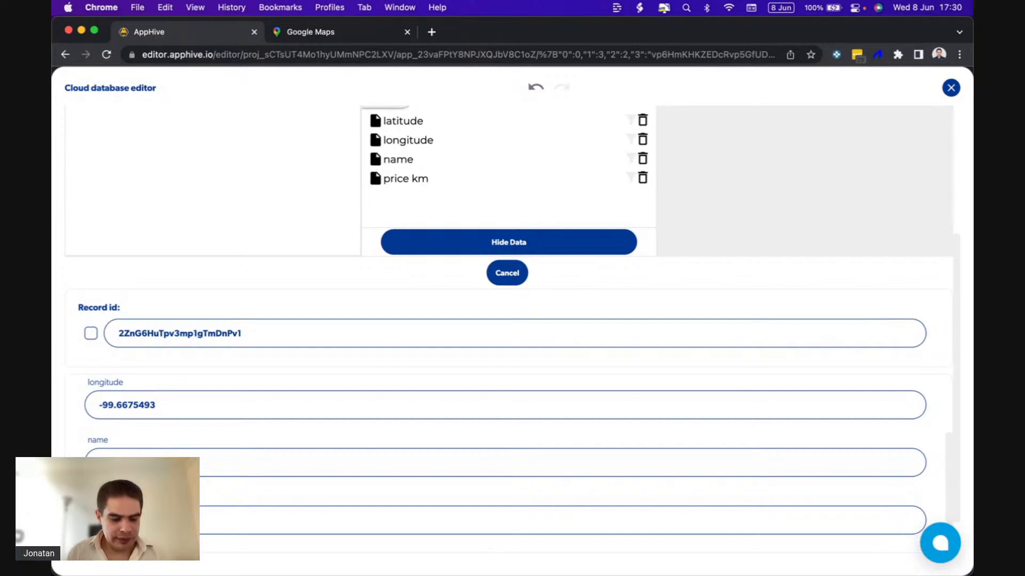
# Add a field named price minute to the Restaurants collection and return to the Restaurant info function's callbacks.
pyautogui.scroll(3, 267, 504)
pyautogui.scroll(3, 350, 447)
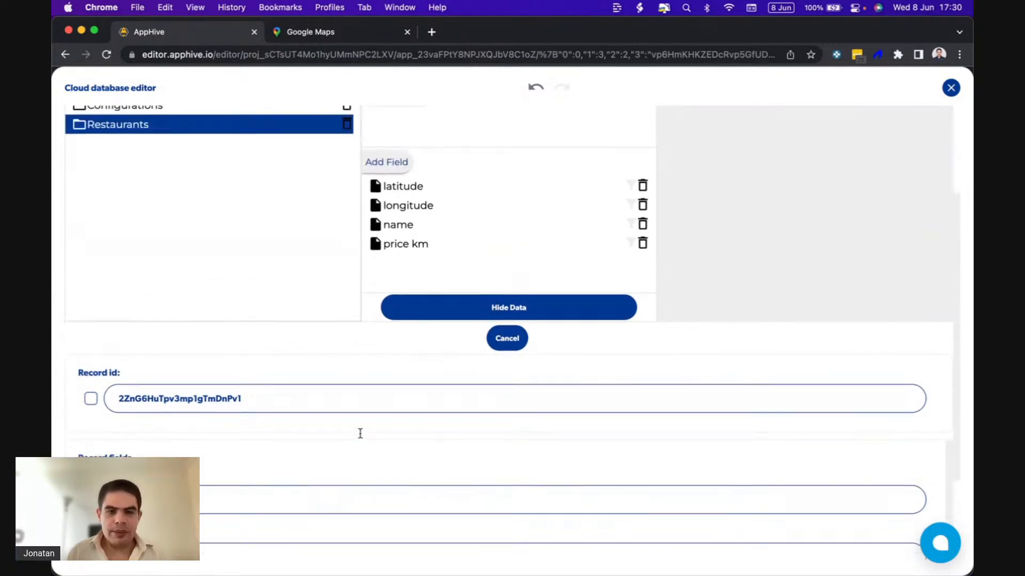
pyautogui.click(391, 224)
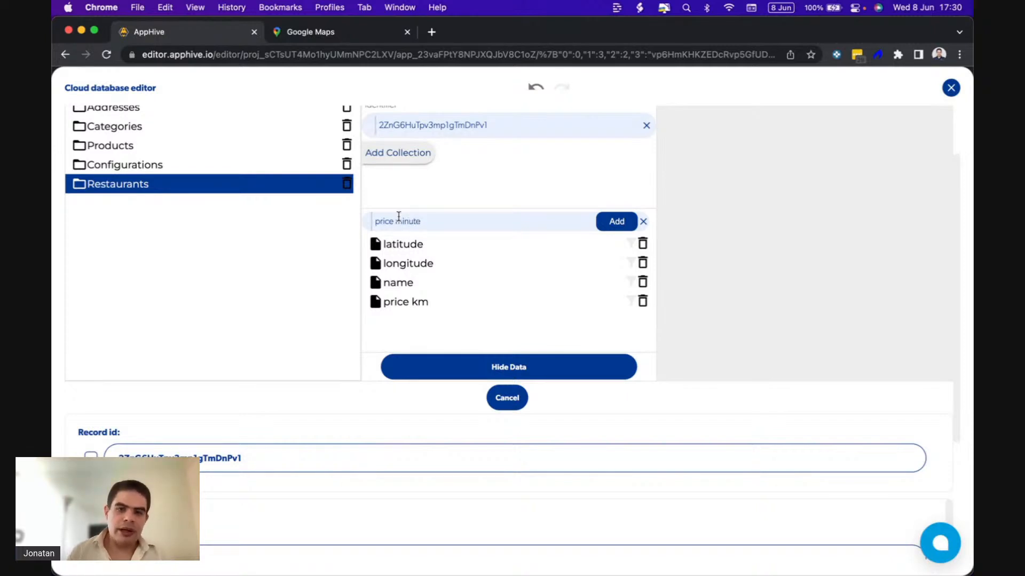
pyautogui.click(601, 226)
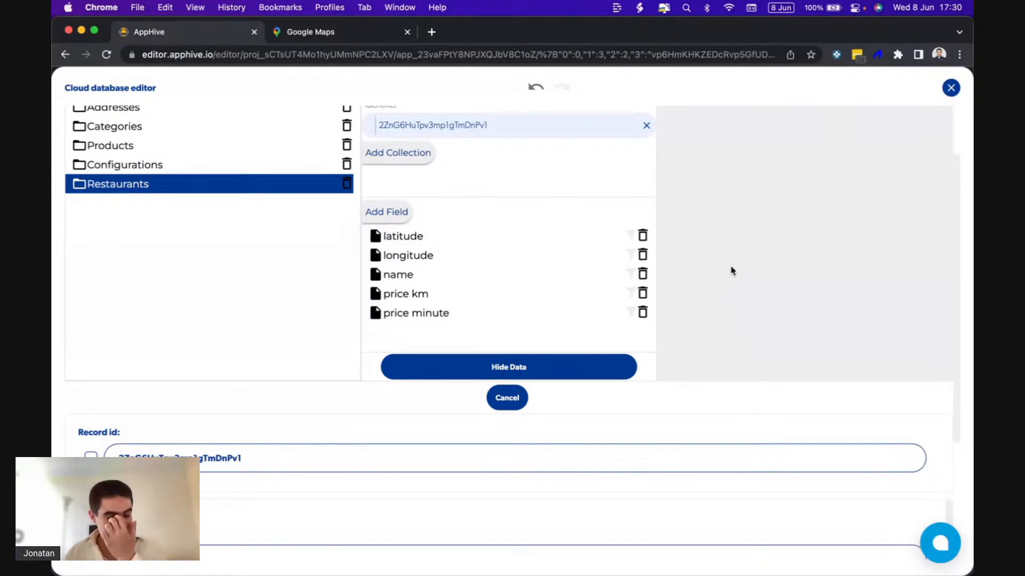
pyautogui.click(951, 88)
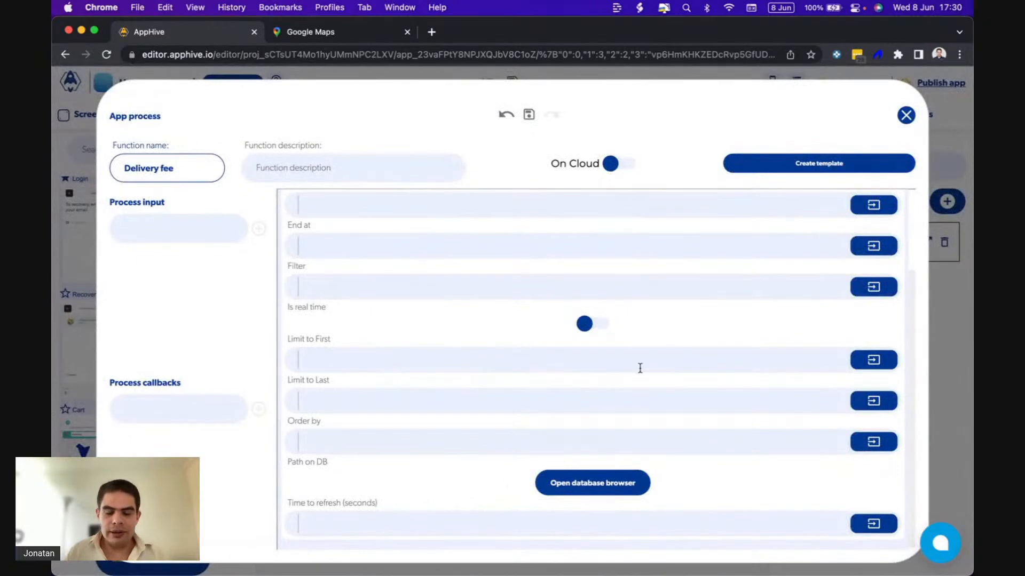
pyautogui.click(832, 236)
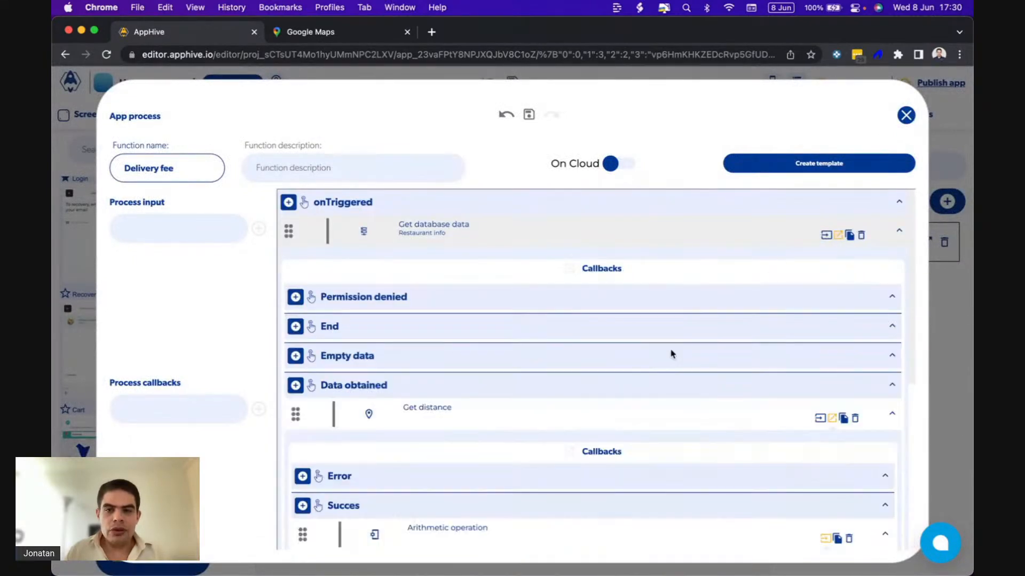
# Add two process callbacks, delivery price and error, to the Delivery fee process.
pyautogui.scroll(-5, 671, 353)
pyautogui.scroll(-1, 671, 352)
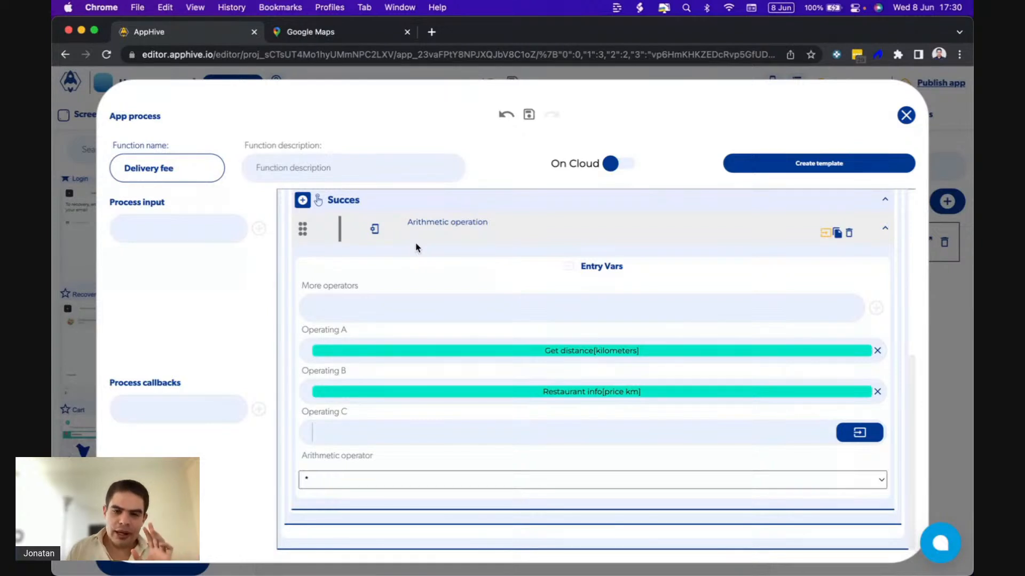
pyautogui.click(176, 419)
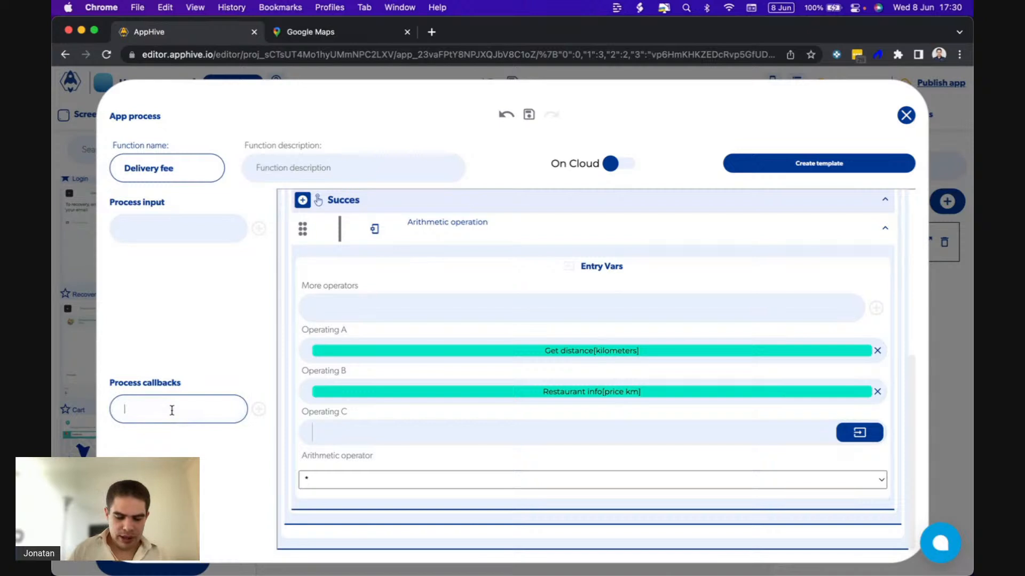
pyautogui.write('de')
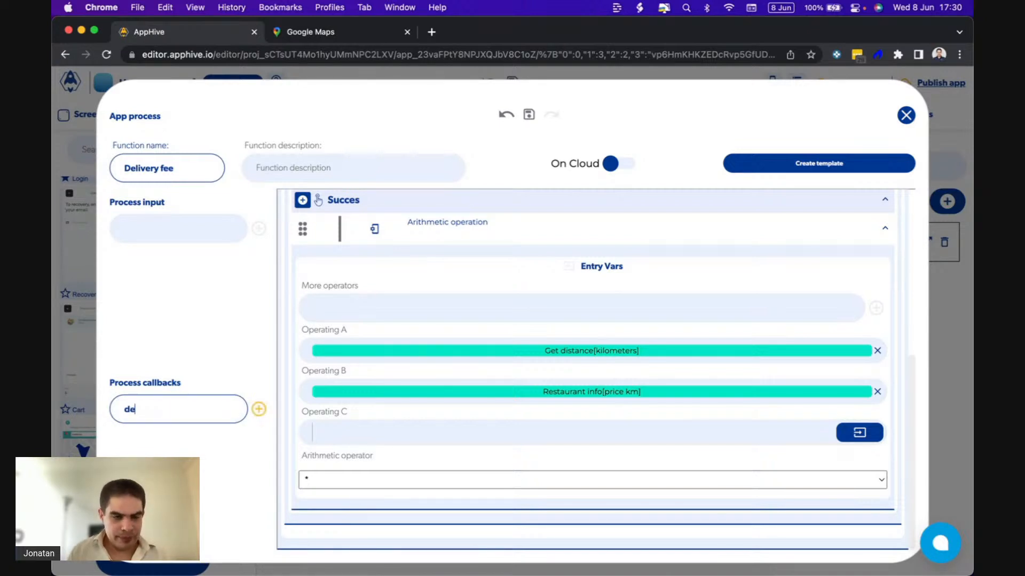
pyautogui.write('livery pric')
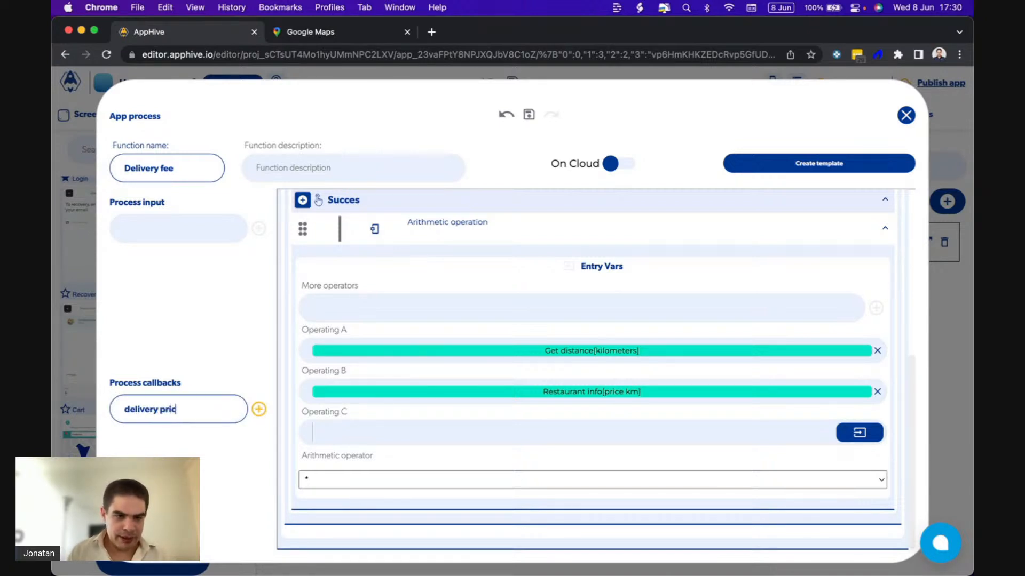
pyautogui.write('e')
pyautogui.click(259, 409)
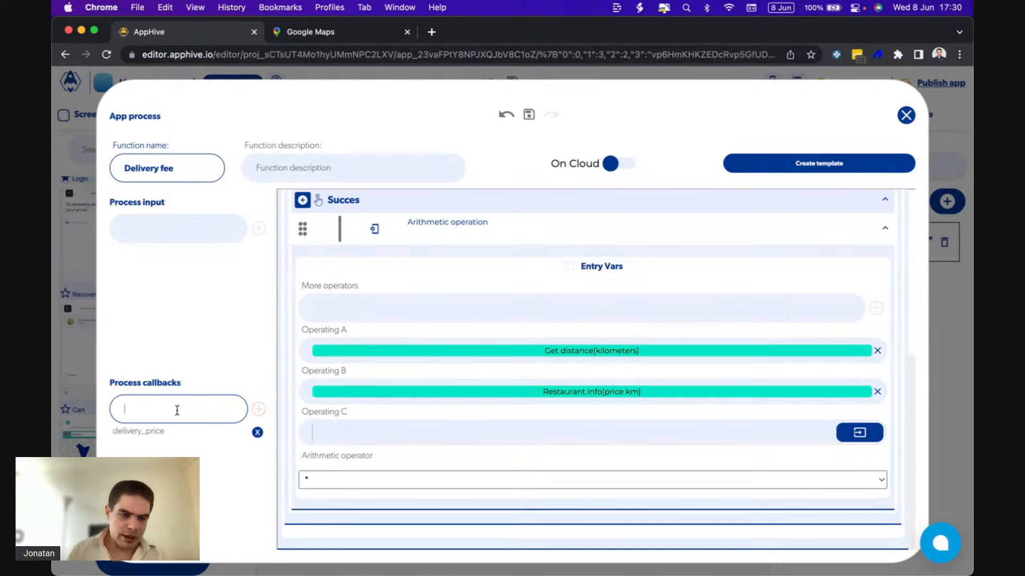
pyautogui.write('error')
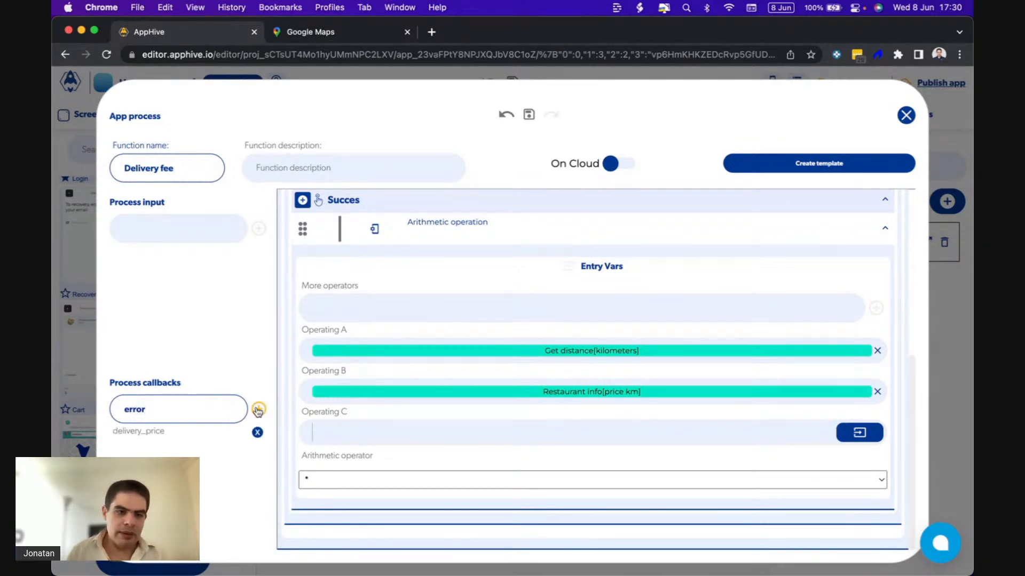
pyautogui.click(260, 409)
# Examine the Delivery fee process's function tree together with its process inputs and process callbacks.
pyautogui.moveTo(127, 382); pyautogui.dragTo(174, 380)
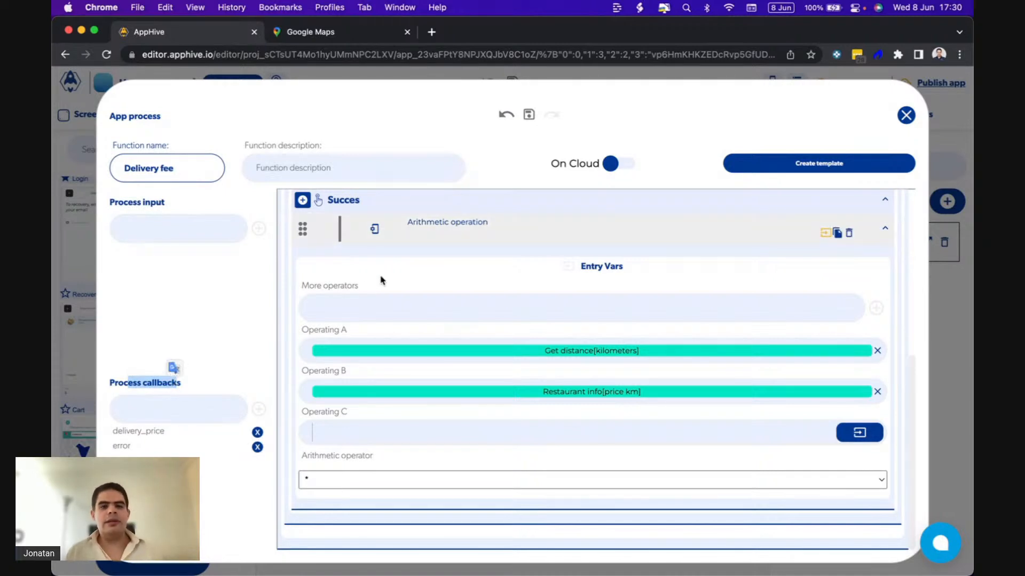
pyautogui.scroll(4, 374, 278)
pyautogui.scroll(2, 359, 323)
pyautogui.click(141, 422)
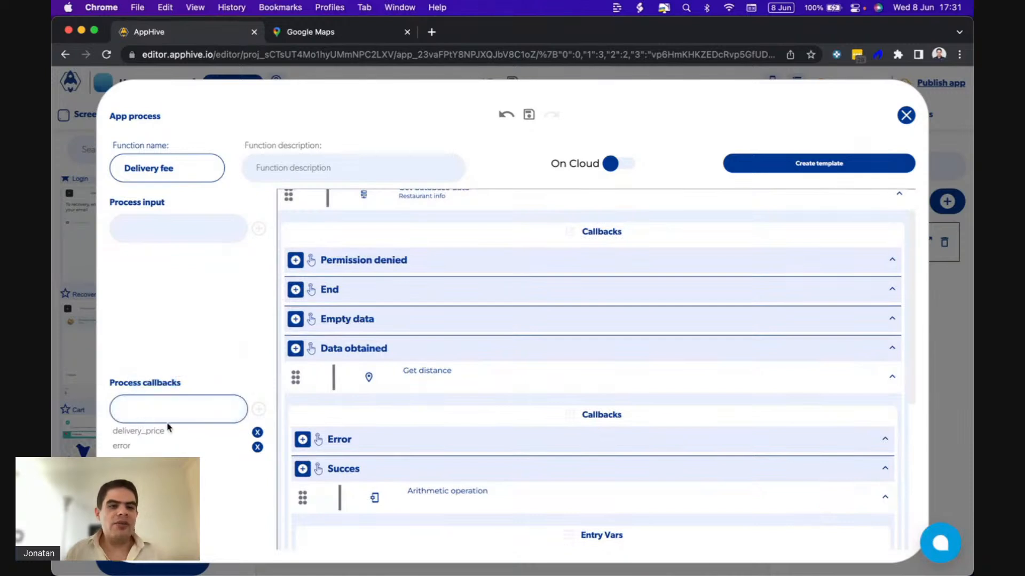
pyautogui.click(156, 228)
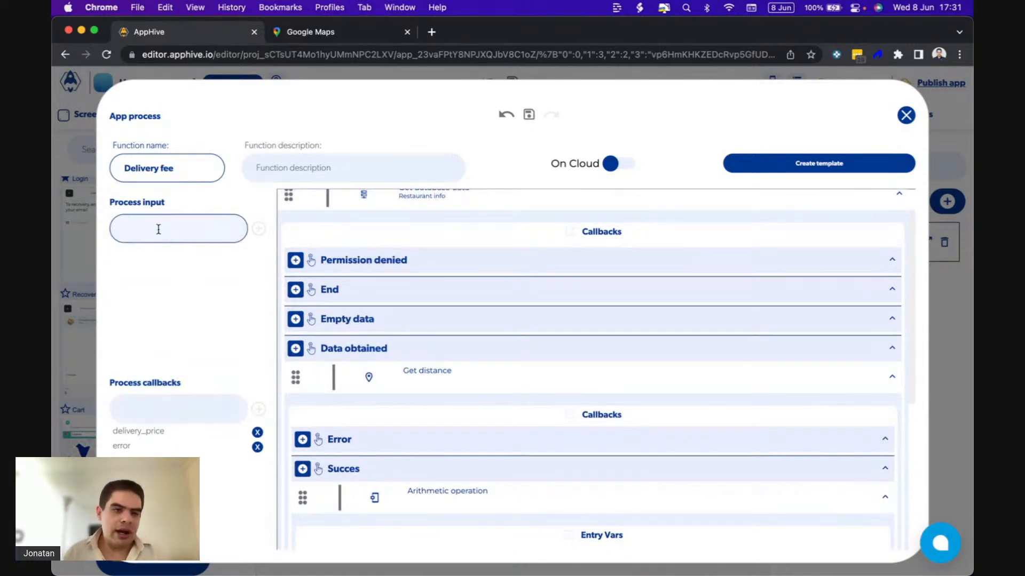
pyautogui.click(141, 405)
pyautogui.click(157, 374)
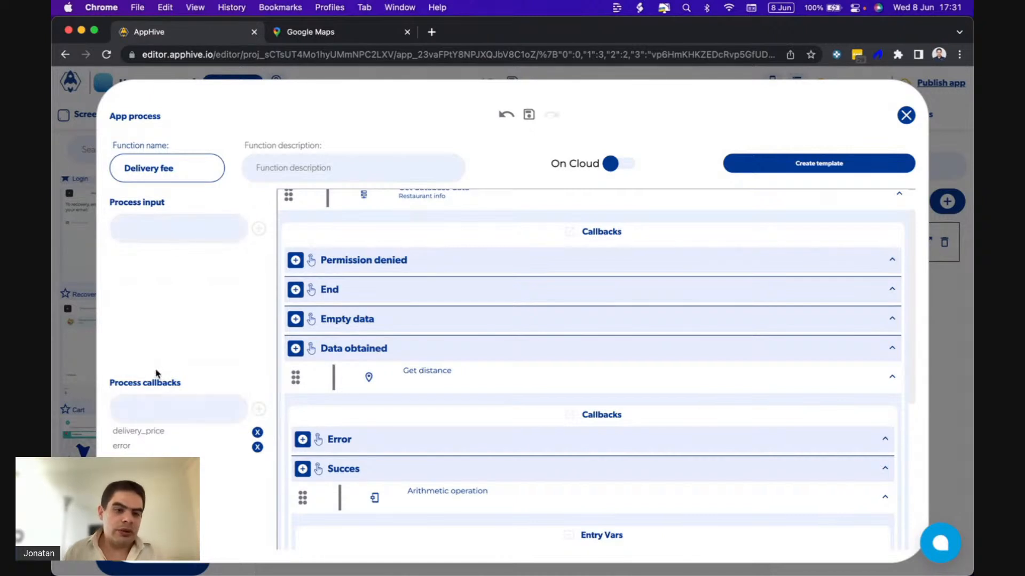
pyautogui.scroll(1, 367, 293)
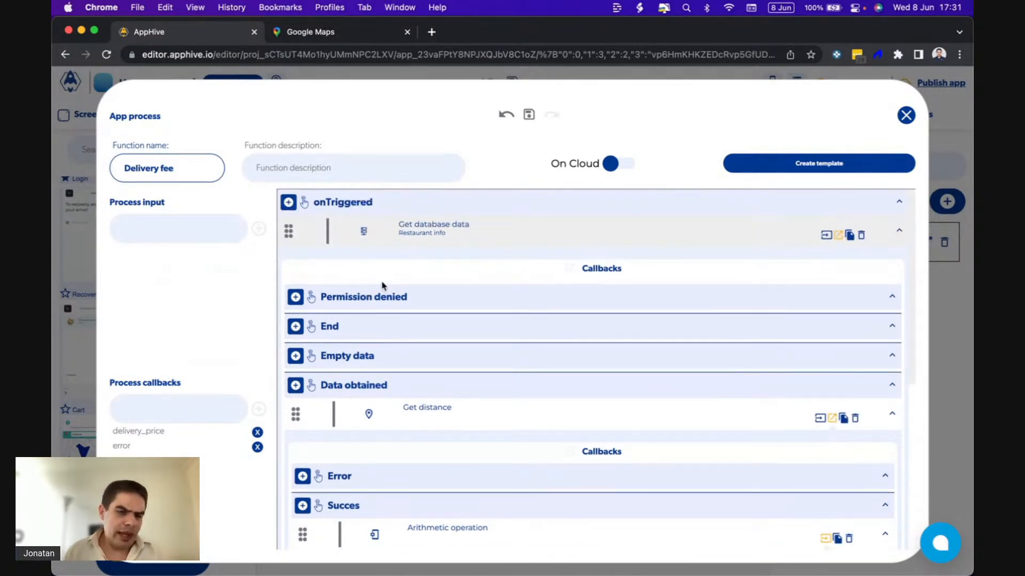
pyautogui.click(143, 410)
pyautogui.click(150, 444)
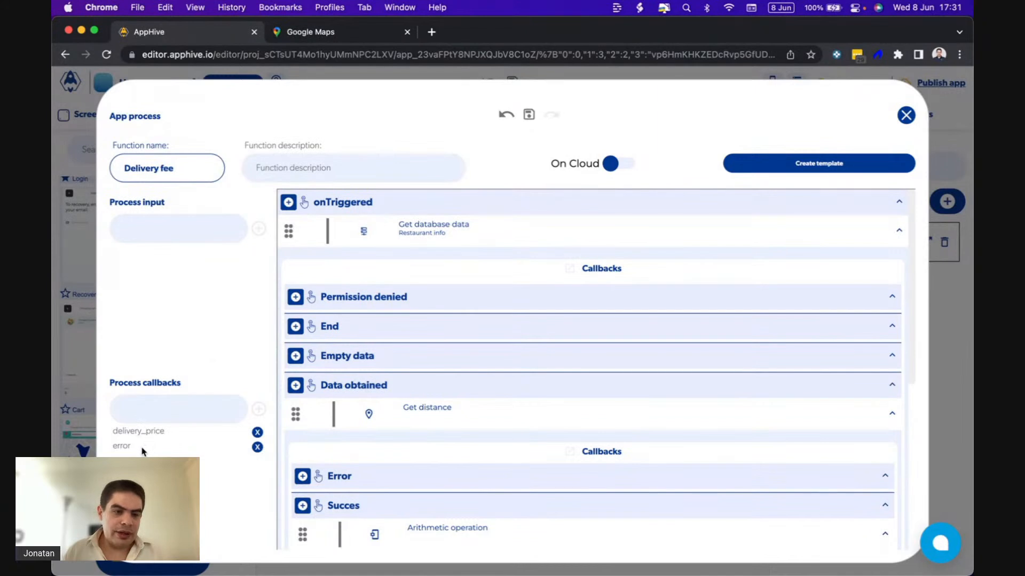
pyautogui.click(166, 229)
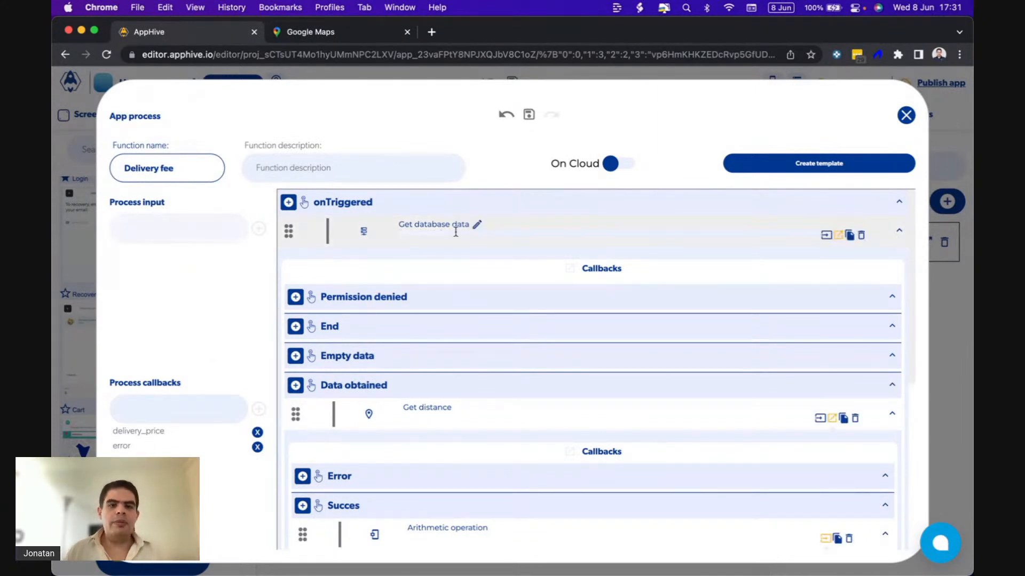
pyautogui.scroll(-2, 472, 268)
pyautogui.scroll(2, 471, 268)
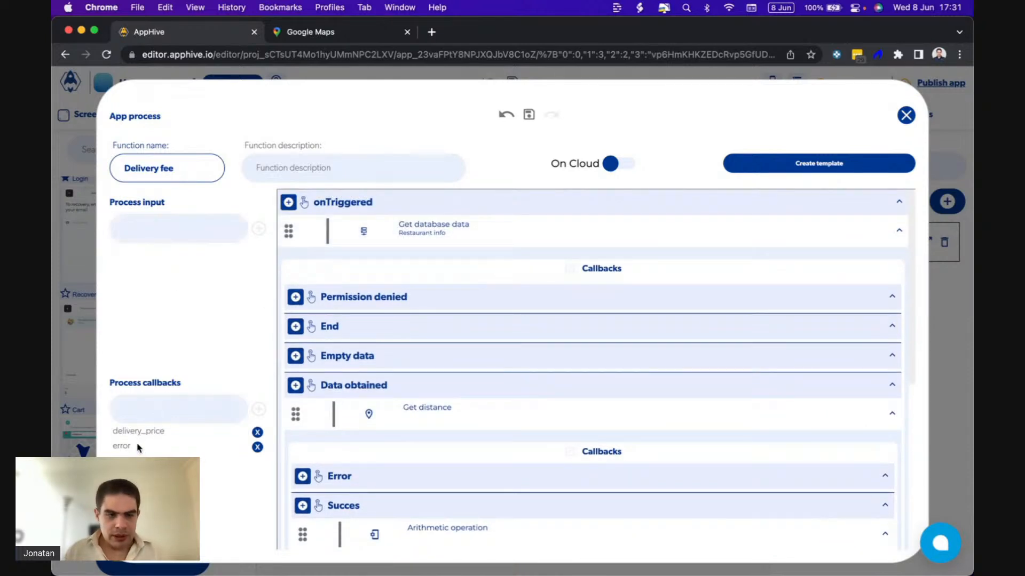
pyautogui.moveTo(137, 445); pyautogui.dragTo(112, 430)
pyautogui.click(193, 353)
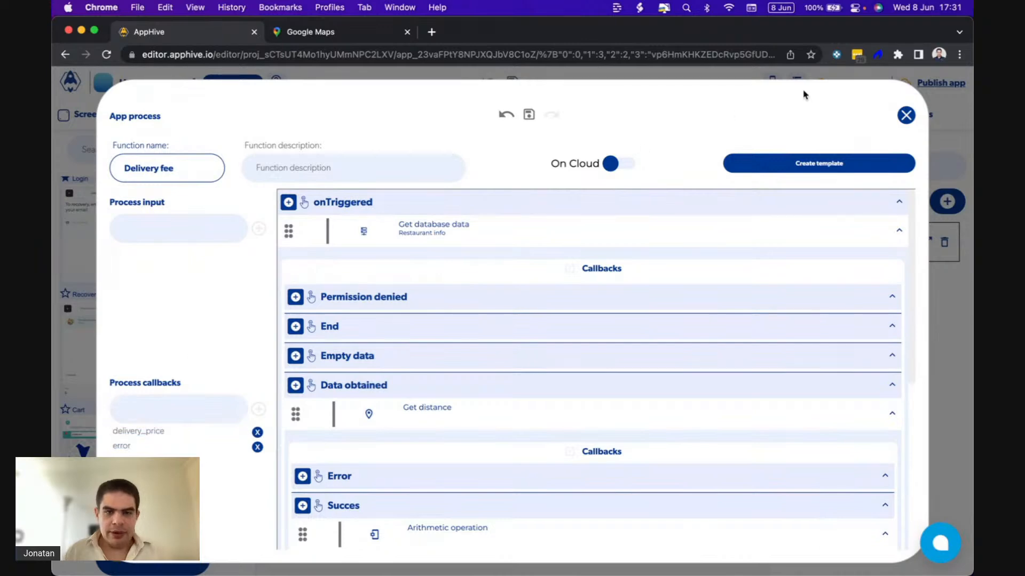
# Close the Delivery fee process and open the functions of the 17.1 Checkout screen.
pyautogui.click(904, 114)
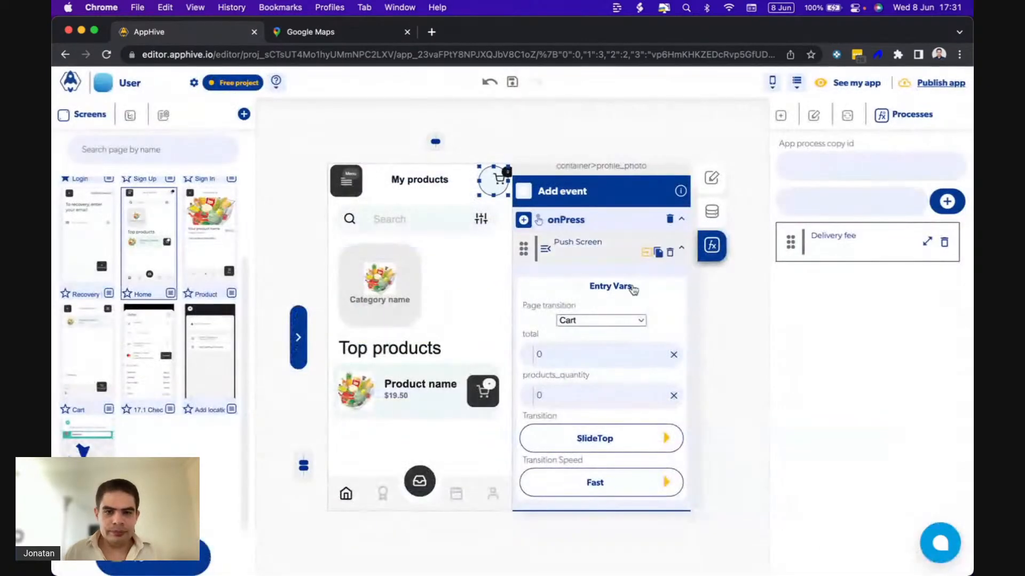
pyautogui.click(145, 371)
pyautogui.click(646, 305)
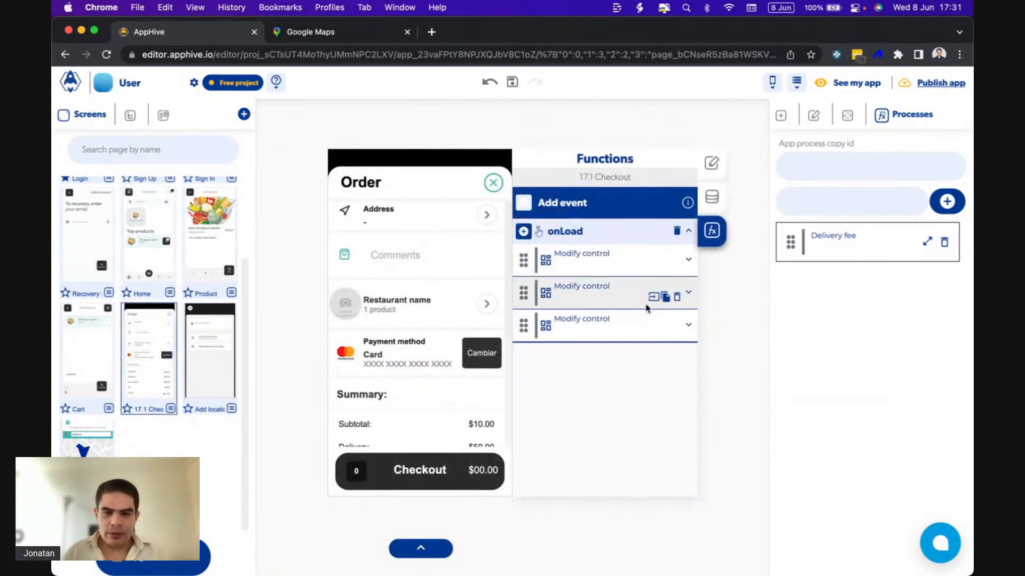
# Add a Value is invalid function to the onLoad event of the 17.1 Checkout screen.
pyautogui.click(523, 231)
pyautogui.moveTo(522, 376)
pyautogui.scroll(-3, 524, 384)
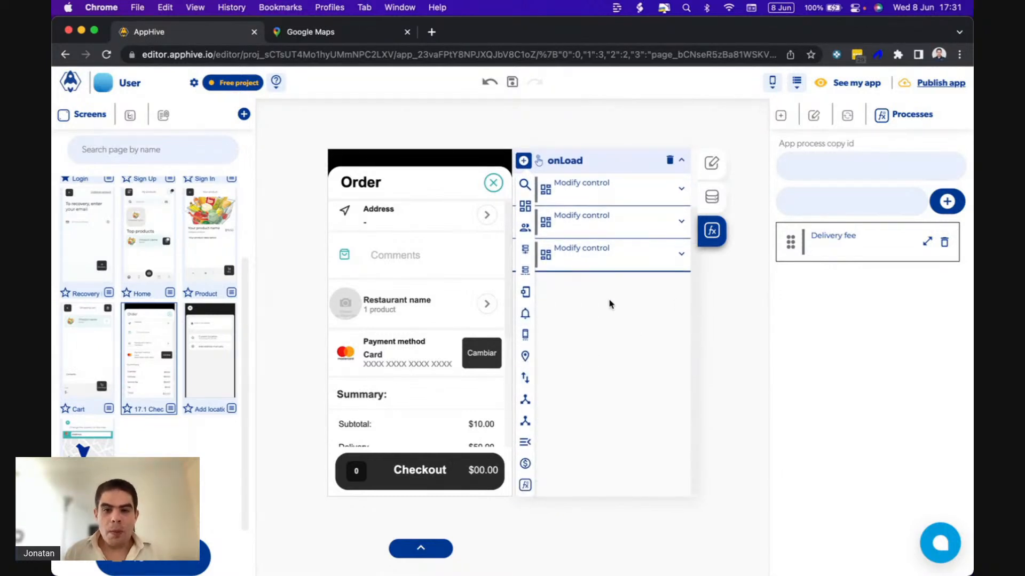
pyautogui.moveTo(522, 357)
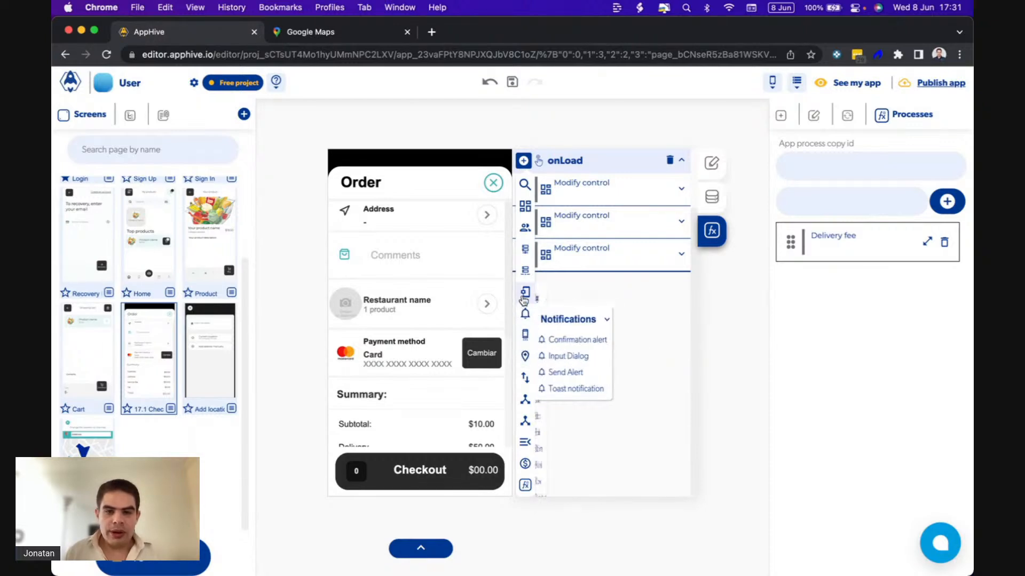
pyautogui.moveTo(525, 292)
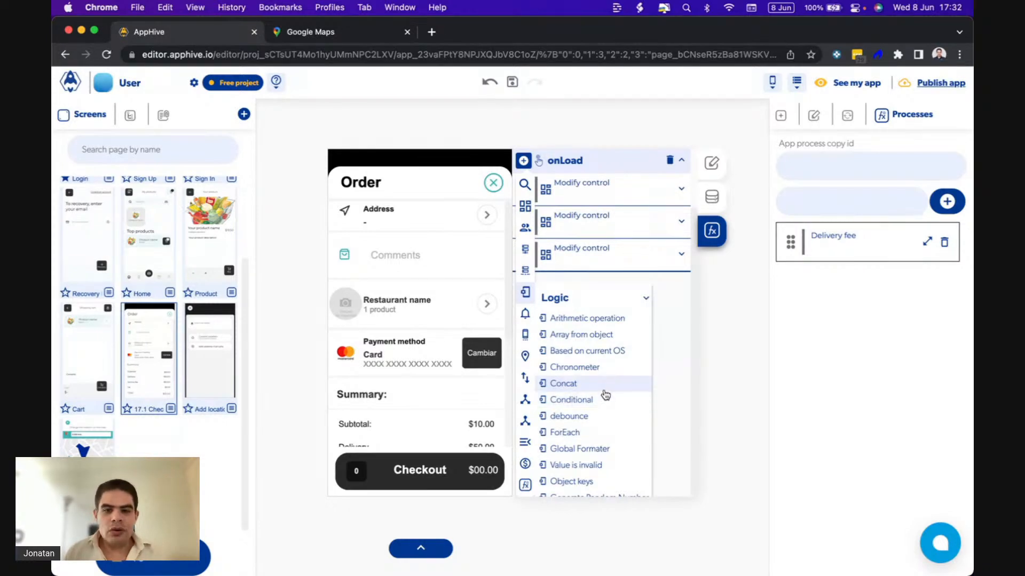
pyautogui.scroll(-2, 600, 394)
pyautogui.click(583, 431)
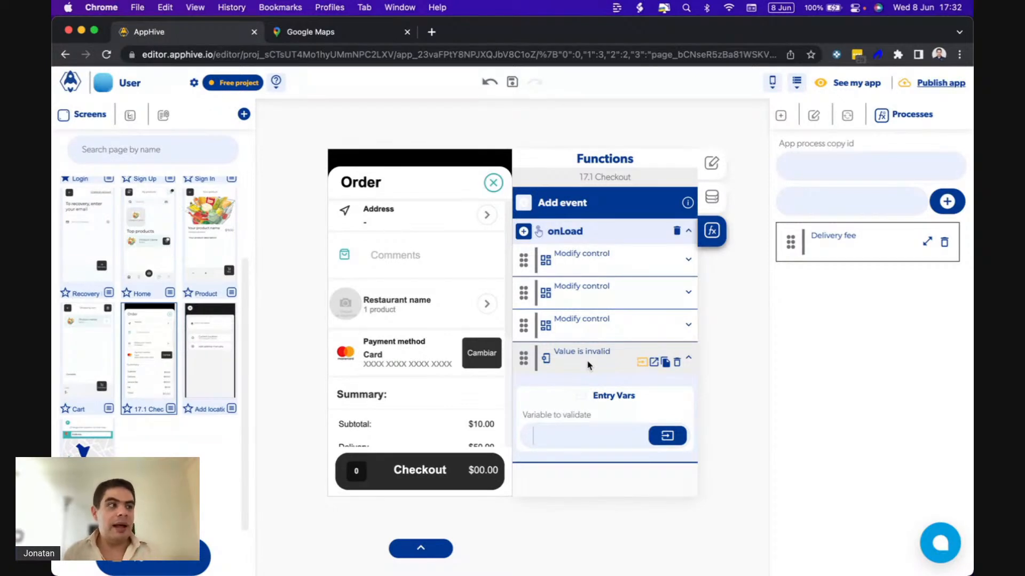
# Set the variable to validate to the authenticated user's custom data key latitude.
pyautogui.click(668, 436)
pyautogui.click(570, 315)
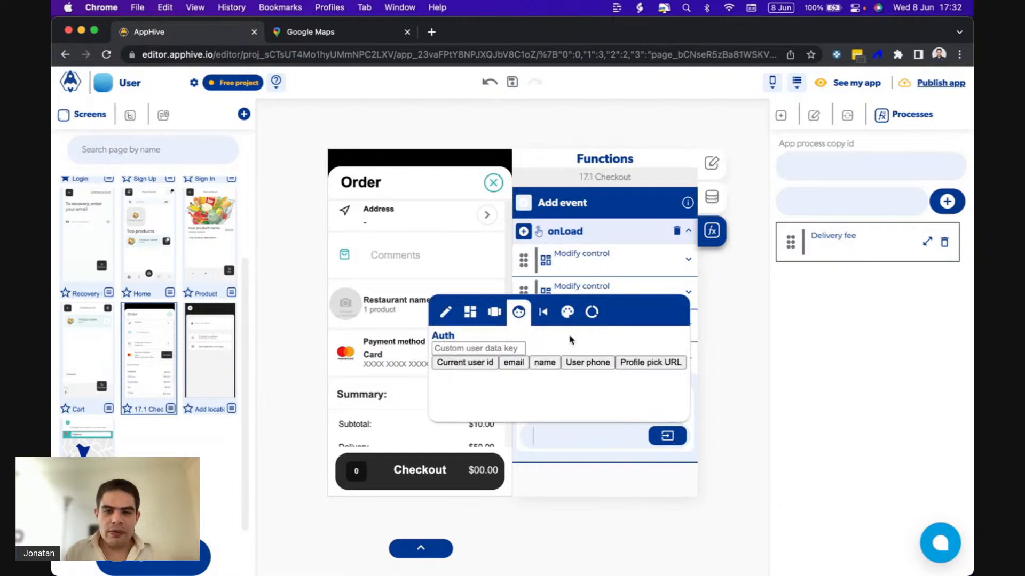
pyautogui.click(522, 347)
pyautogui.write('lati')
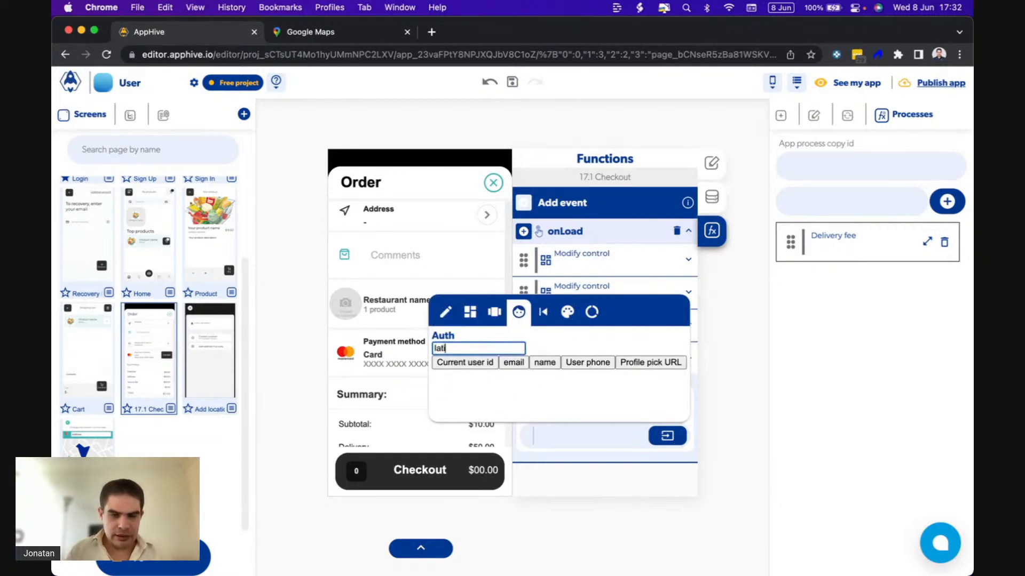
pyautogui.click(604, 436)
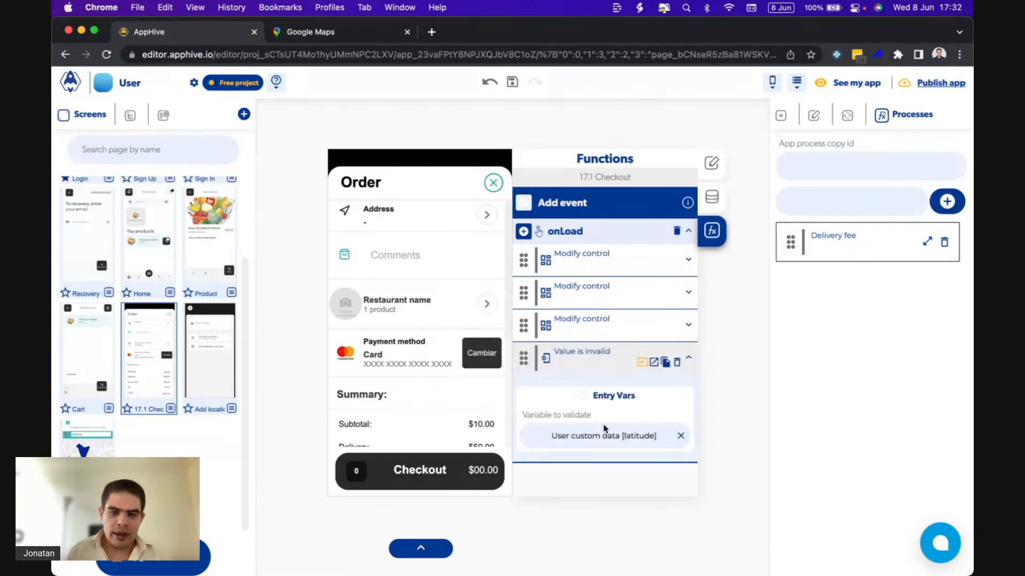
# Copy the Address container's Push Screen function and paste it into the Is an invalid value callback of the Value is invalid function.
pyautogui.click(653, 363)
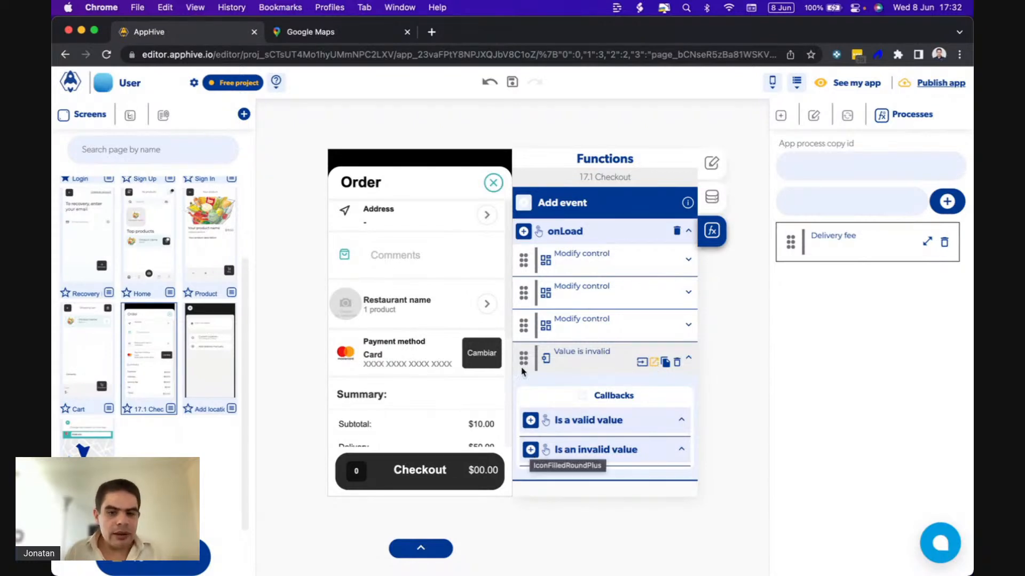
pyautogui.click(460, 223)
pyautogui.click(464, 211)
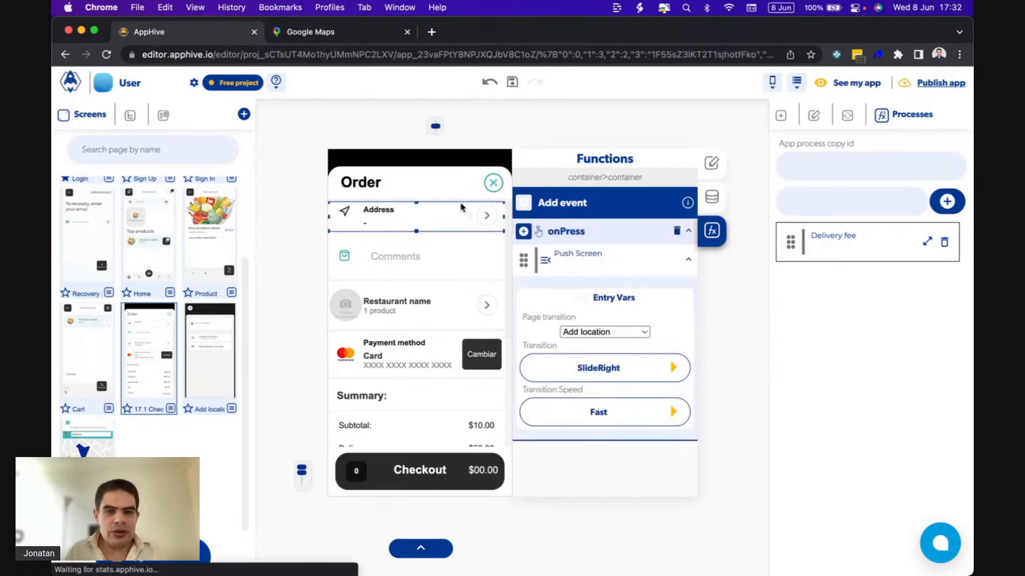
pyautogui.click(666, 265)
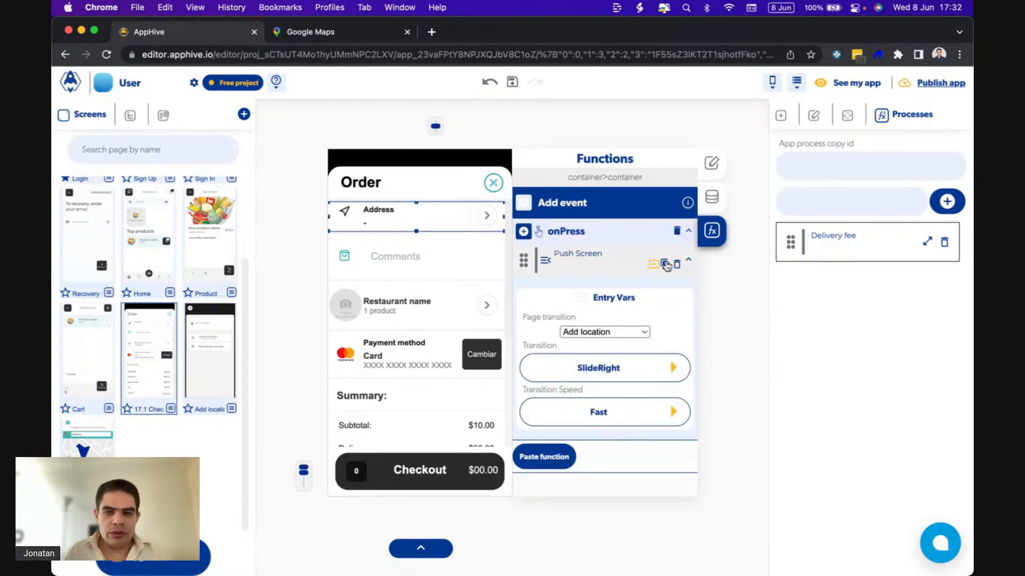
pyautogui.click(749, 300)
pyautogui.scroll(-2, 610, 400)
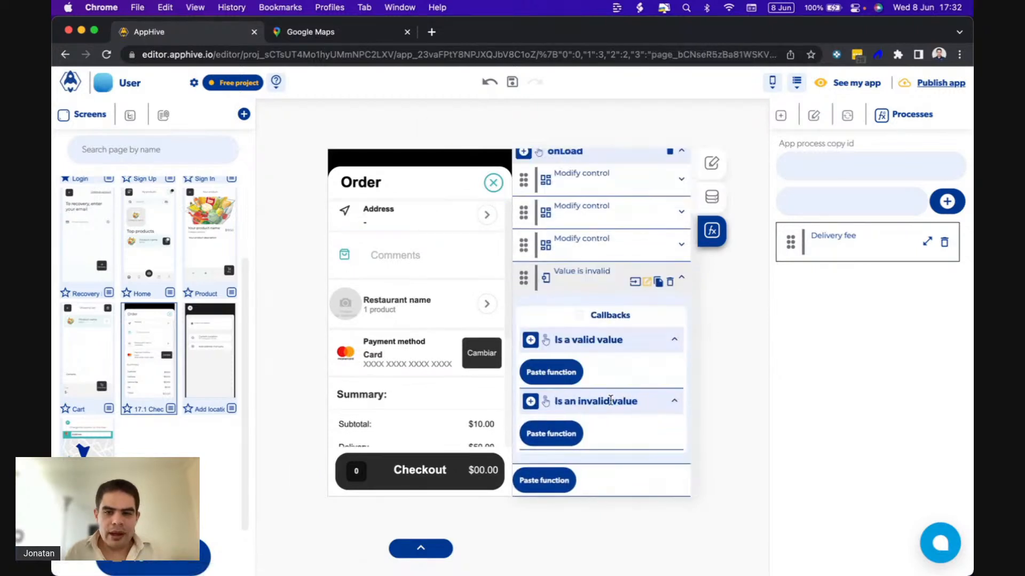
pyautogui.click(553, 444)
pyautogui.scroll(-1, 580, 453)
pyautogui.scroll(-1, 580, 453)
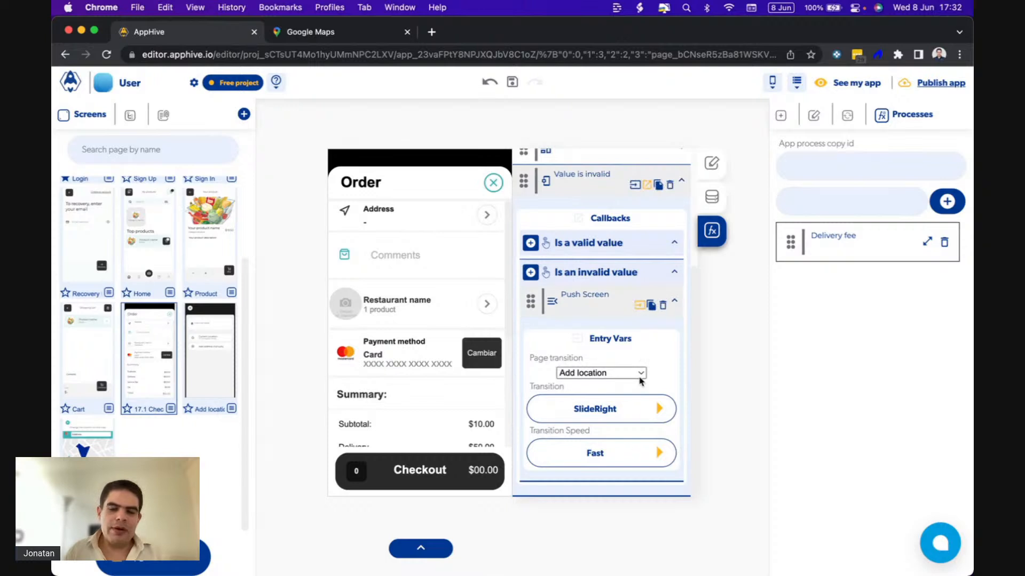
# Add the Delivery fee app process to the Is a valid value callback.
pyautogui.click(530, 244)
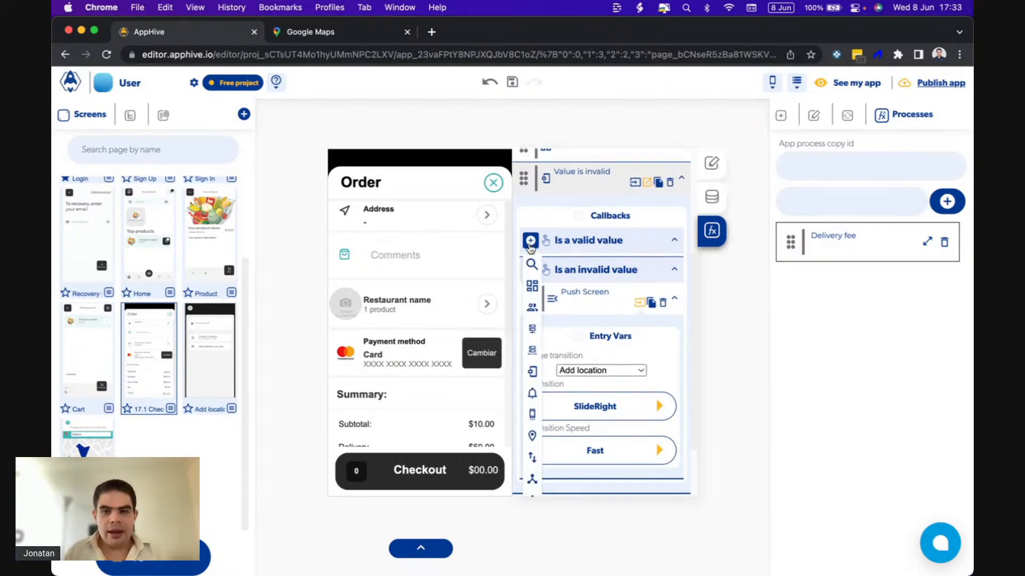
pyautogui.scroll(-3, 532, 427)
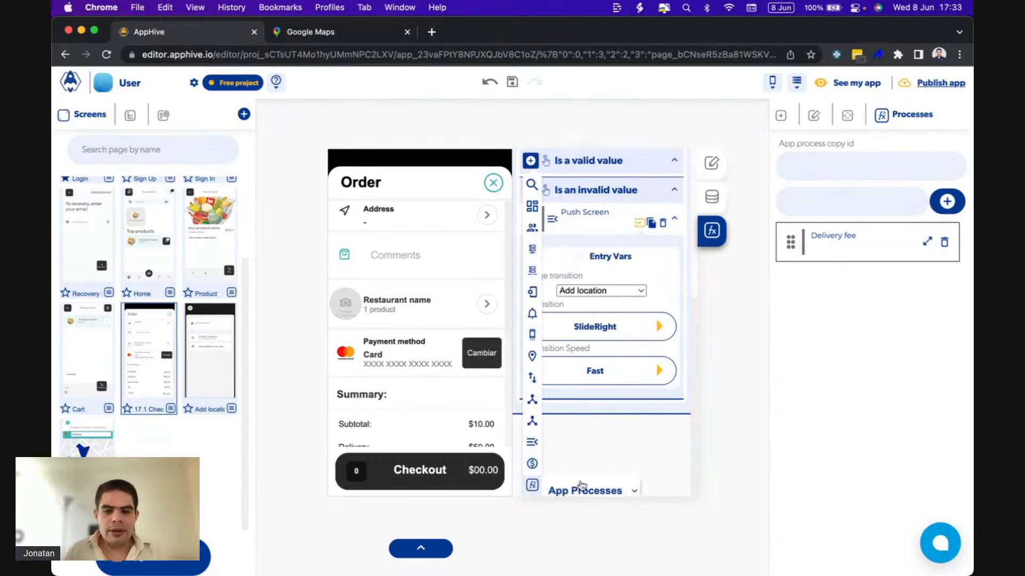
pyautogui.scroll(-1, 586, 489)
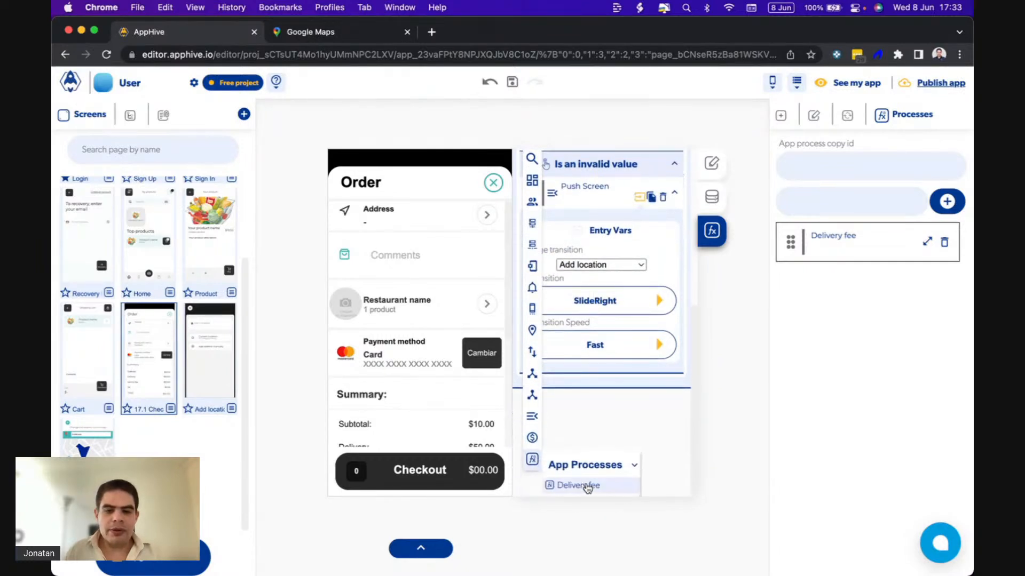
pyautogui.click(606, 487)
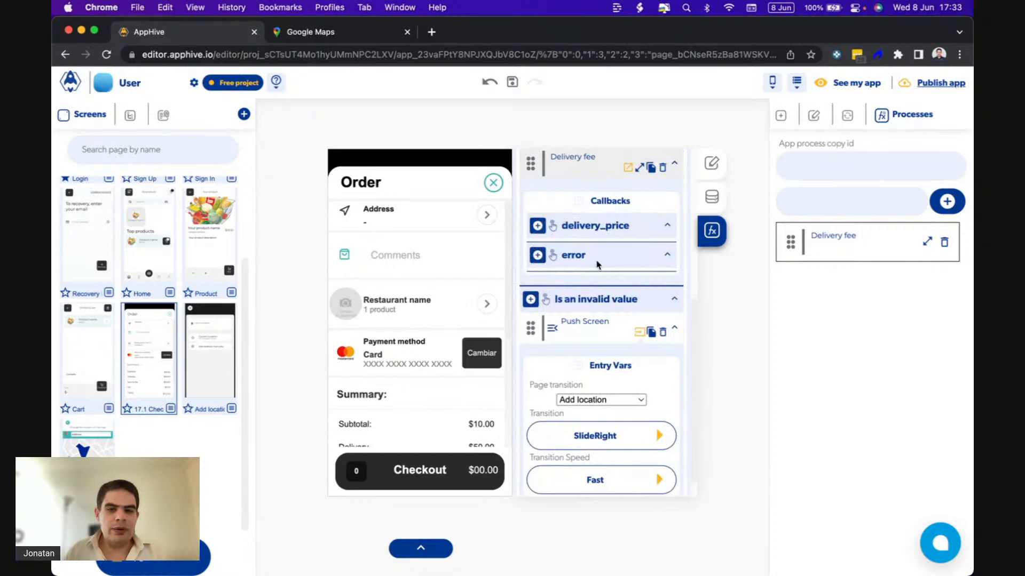
# Add a Send Alert function to the Delivery fee's error callback with the subtitle Error to calculate distance.
pyautogui.scroll(3, 592, 240)
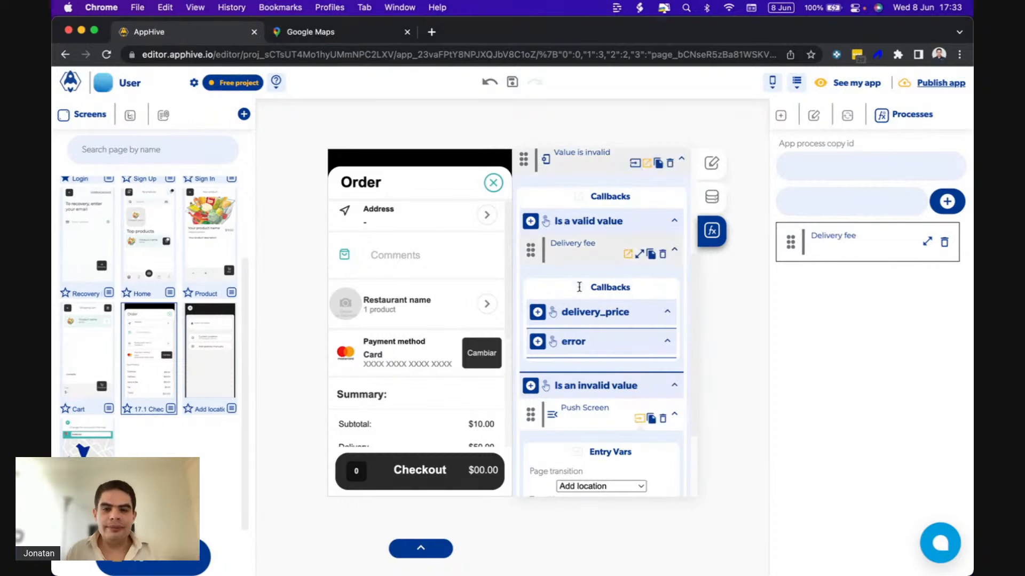
pyautogui.click(538, 342)
pyautogui.moveTo(539, 348)
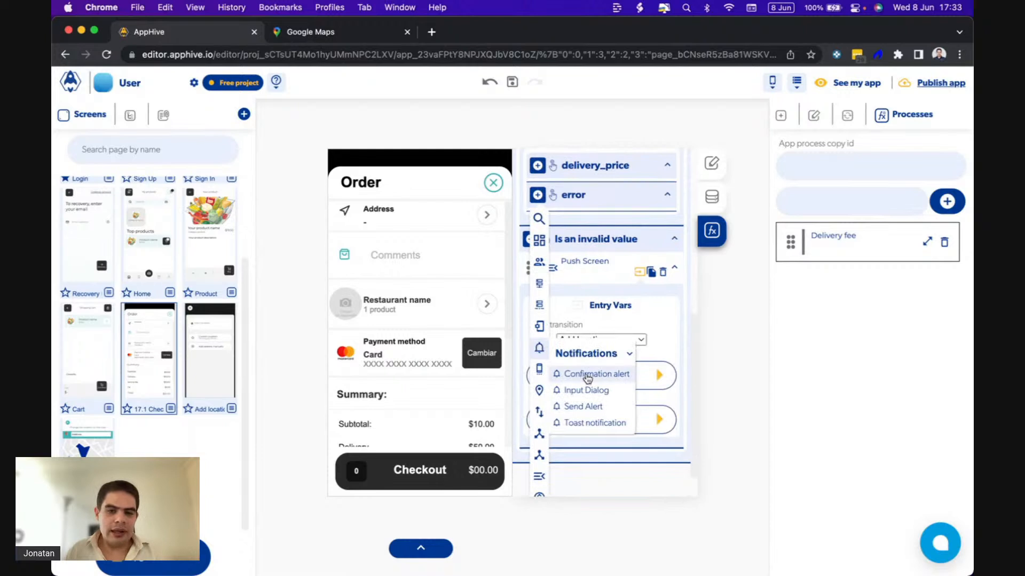
pyautogui.click(574, 406)
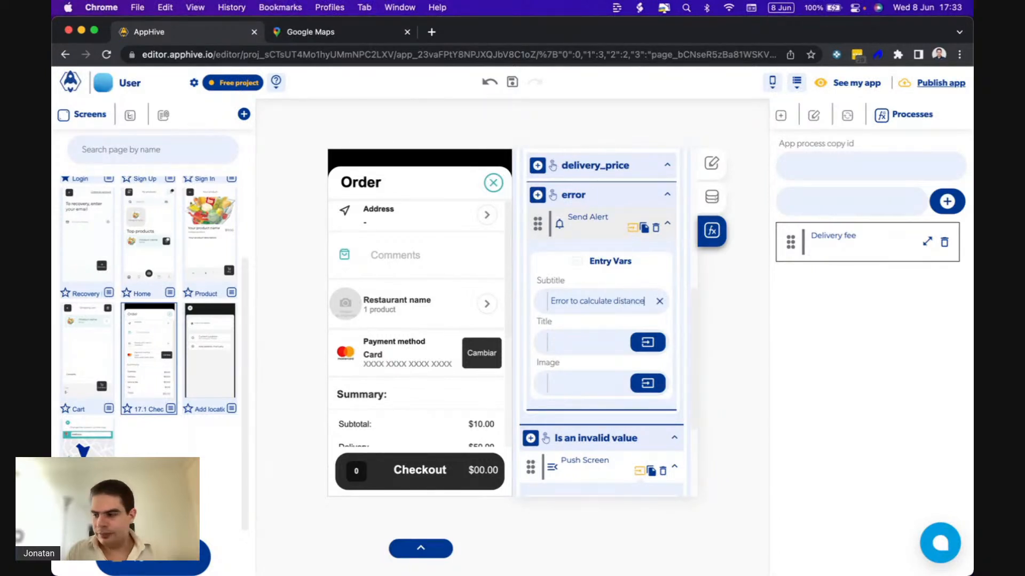
# Add a Modify control function to the Delivery fee's delivery_price callback.
pyautogui.scroll(2, 568, 248)
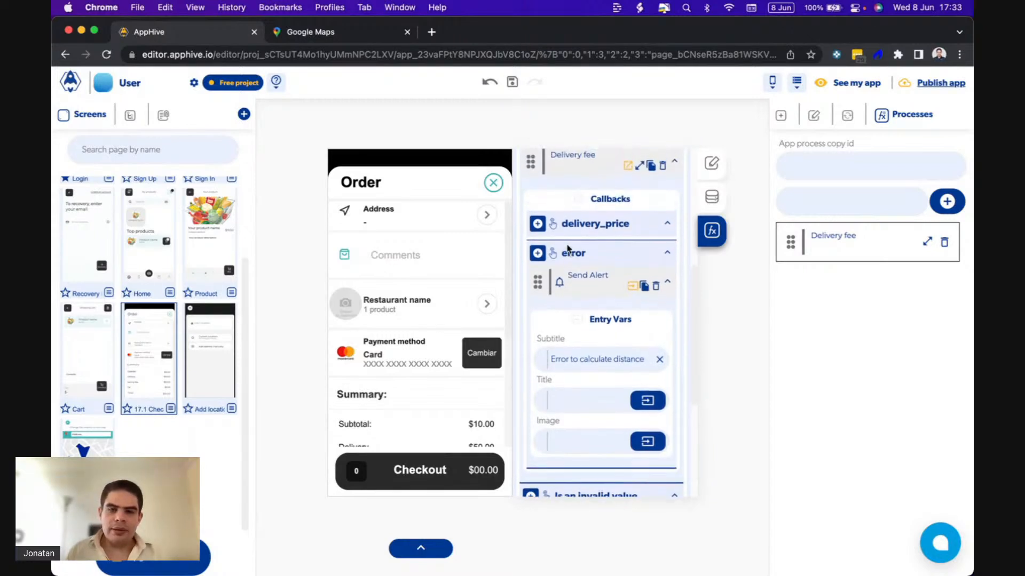
pyautogui.click(538, 234)
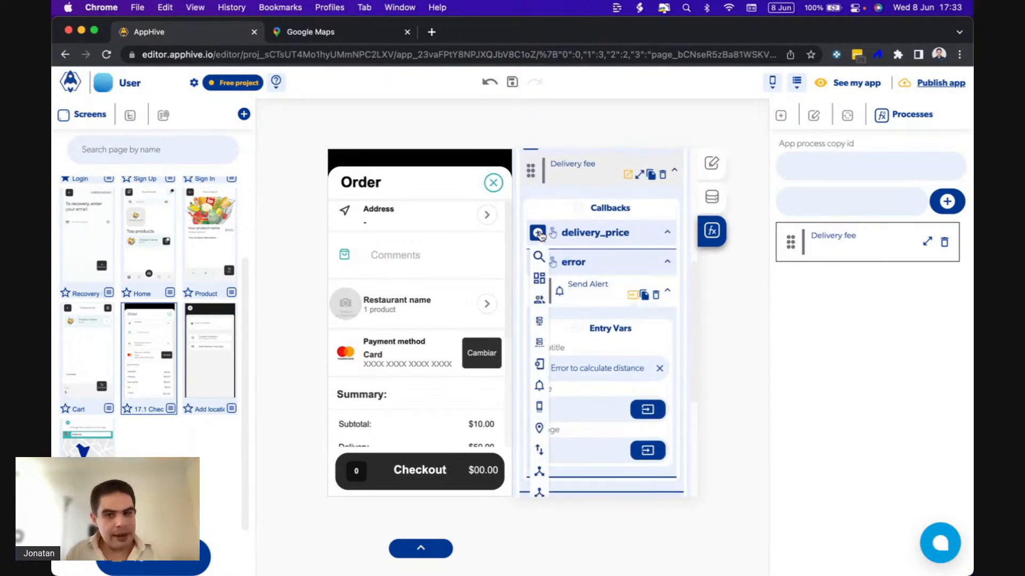
pyautogui.moveTo(539, 278)
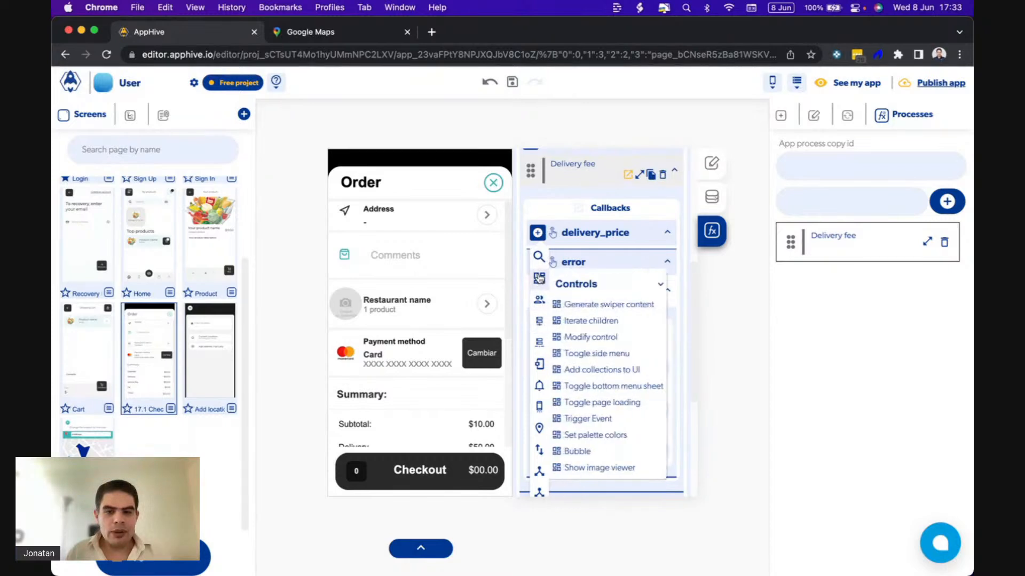
pyautogui.click(598, 338)
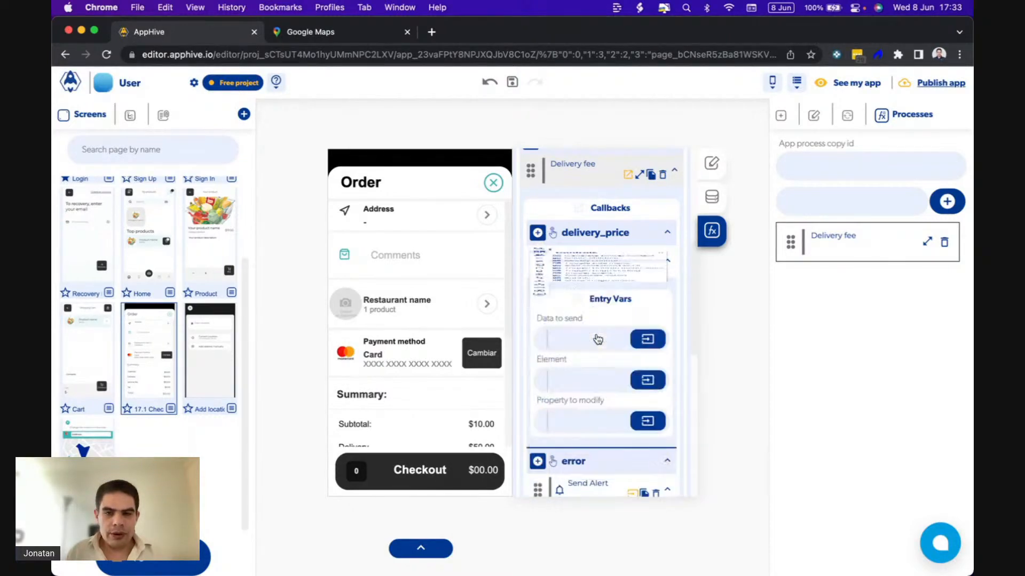
# Set the Modify control function's data to send to the previous output Delivery fee.
pyautogui.scroll(-1, 615, 327)
pyautogui.click(640, 295)
pyautogui.click(627, 324)
pyautogui.click(563, 385)
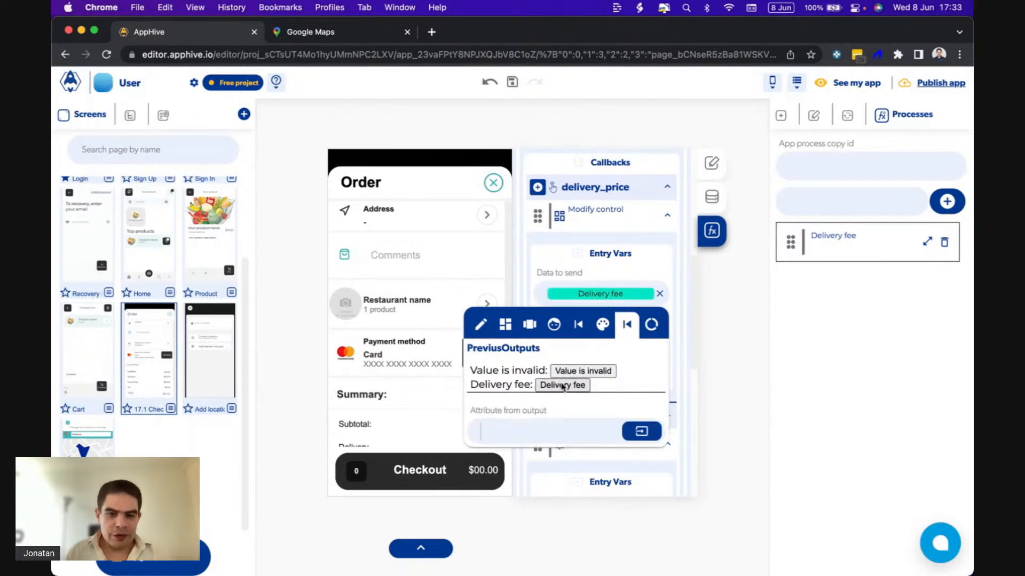
pyautogui.click(603, 273)
pyautogui.scroll(2, 617, 314)
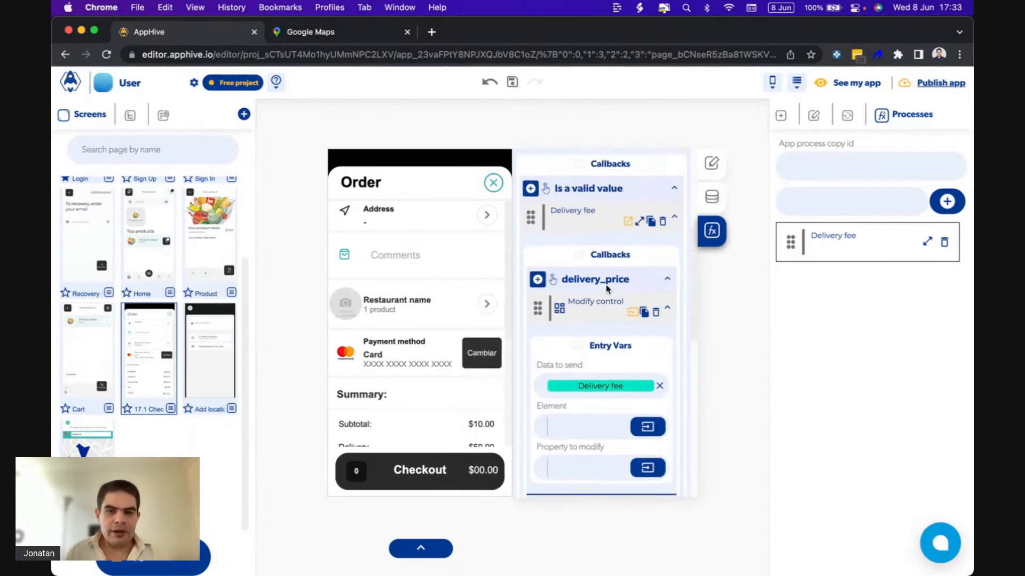
# Set the Modify control function's element to the Delivery text control and the property to modify to text.
pyautogui.scroll(-2, 601, 235)
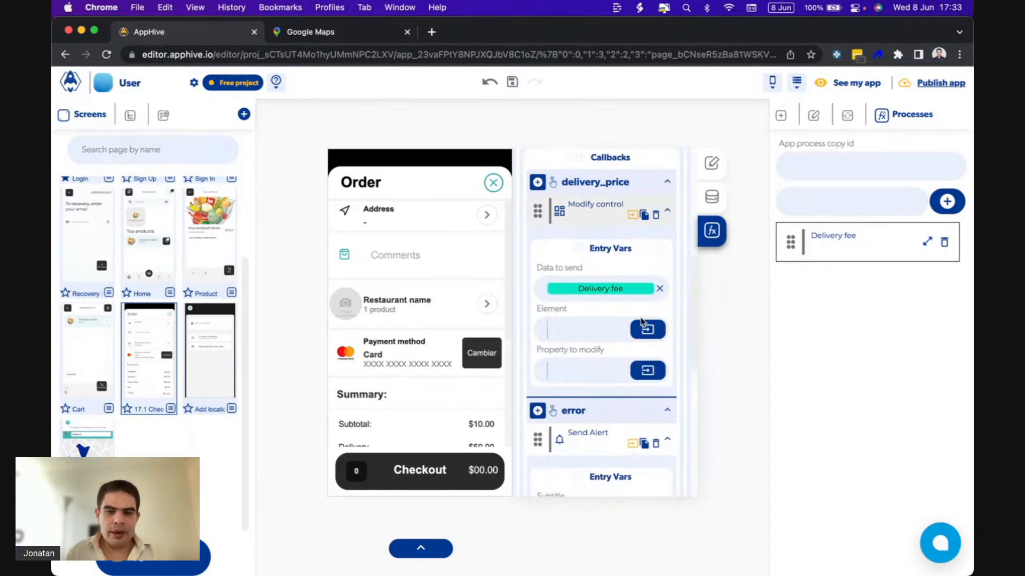
pyautogui.click(642, 328)
pyautogui.click(505, 360)
pyautogui.click(501, 401)
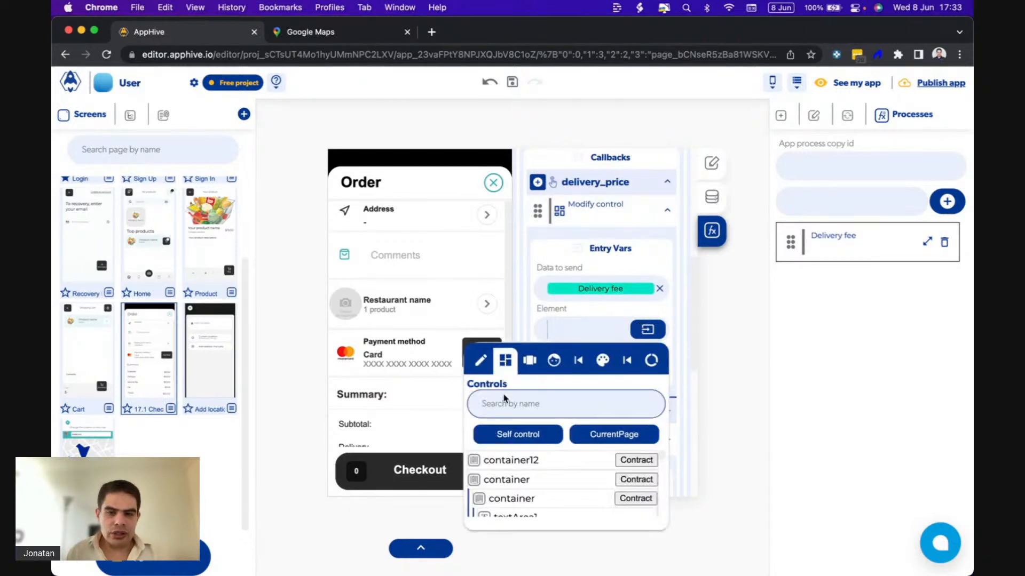
pyautogui.write('deli')
pyautogui.click(515, 460)
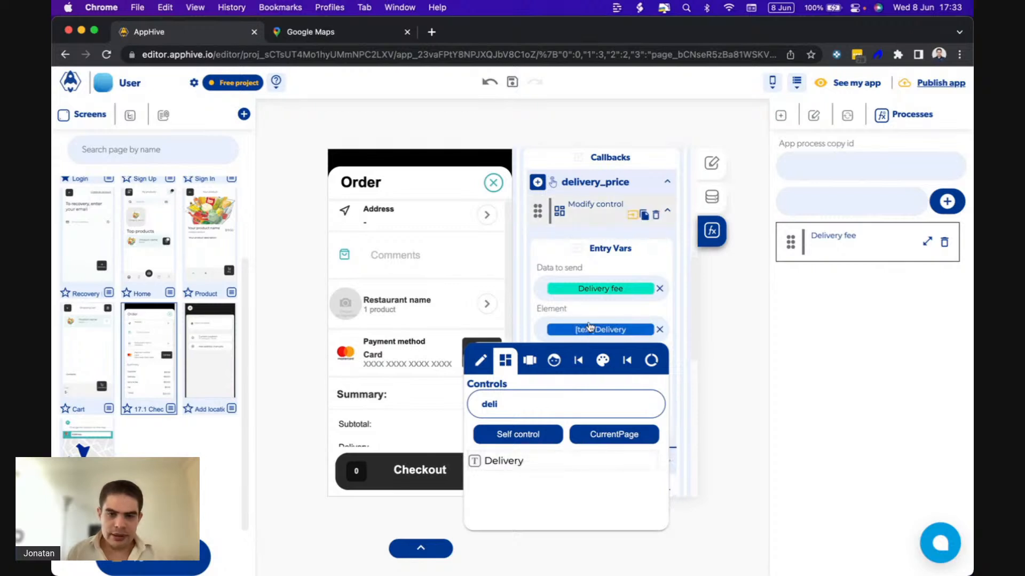
pyautogui.click(574, 372)
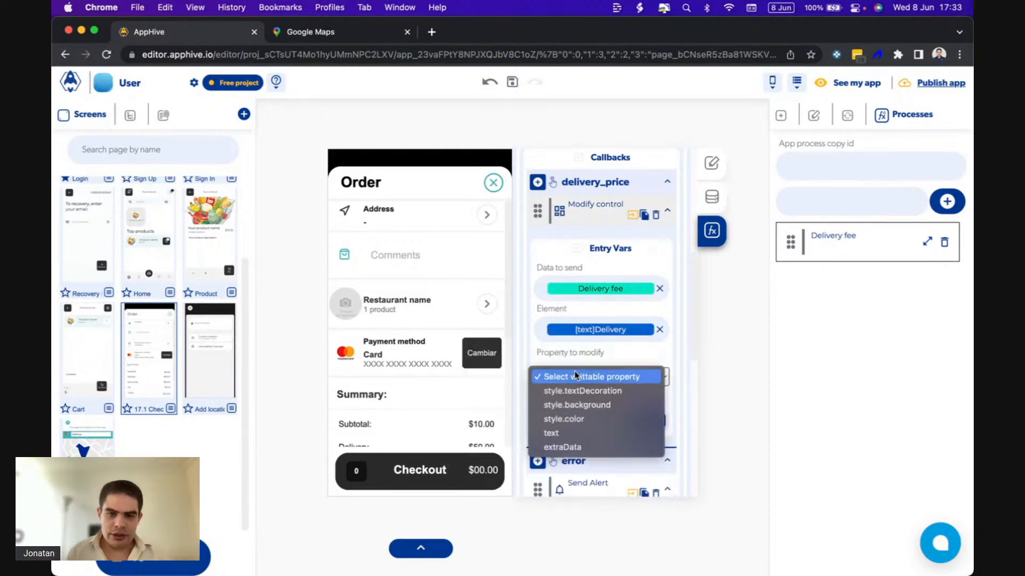
pyautogui.click(562, 433)
# Switch to QuickTime Player to check the Delivery amount in the running app's Order summary, and return to the AppHive editor in Chrome.
pyautogui.scroll(-3, 438, 416)
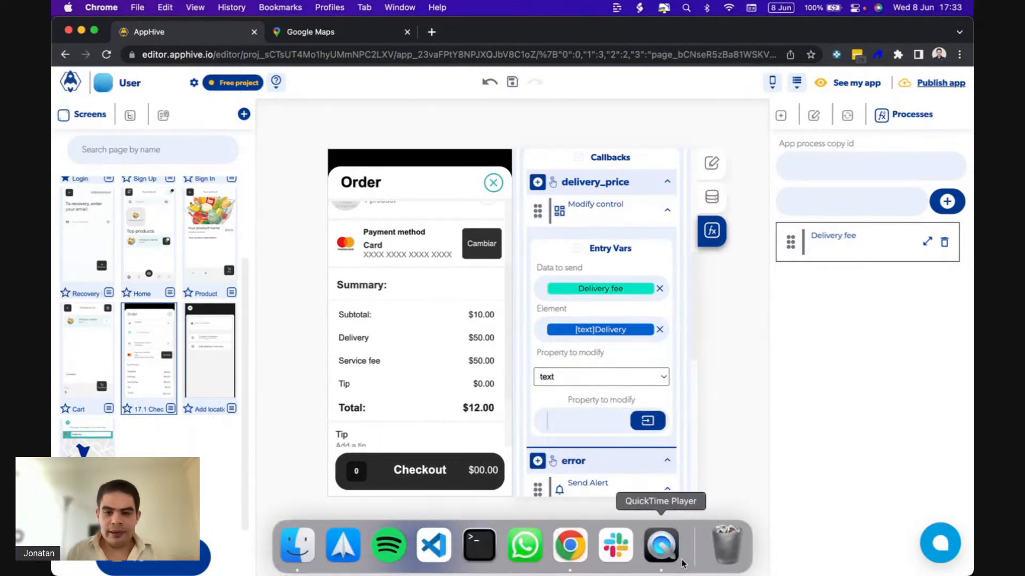
pyautogui.click(666, 555)
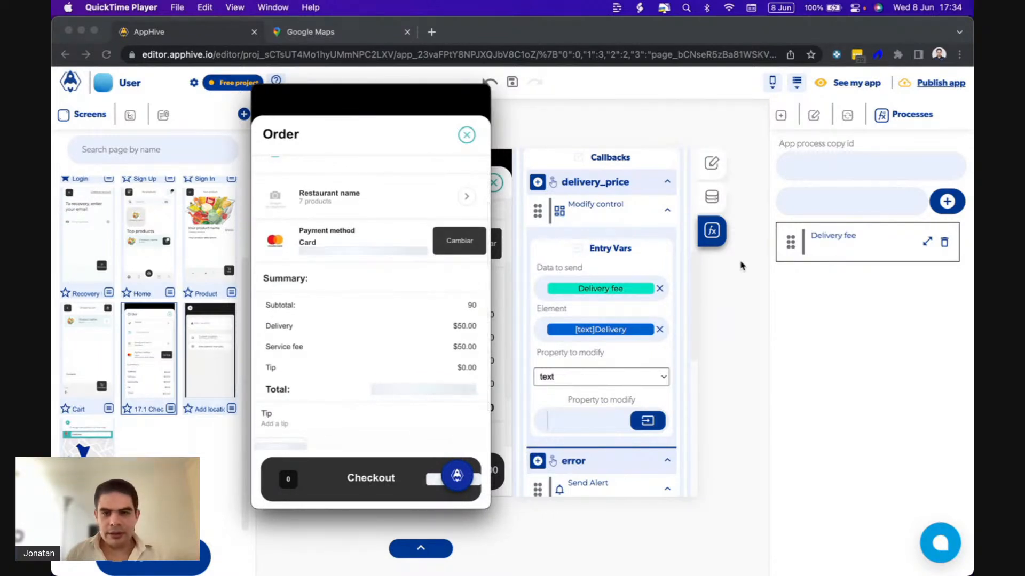
pyautogui.click(615, 240)
# Open the database from the Delivery fee process's Get database data function and display the Restaurants collection's records.
pyautogui.scroll(1, 614, 241)
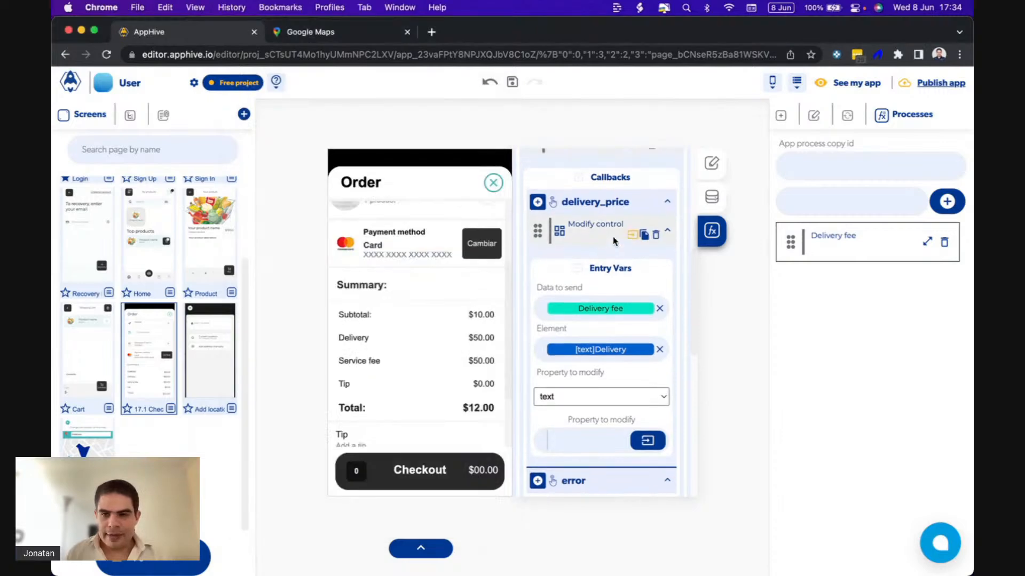
pyautogui.scroll(1, 615, 240)
pyautogui.click(927, 240)
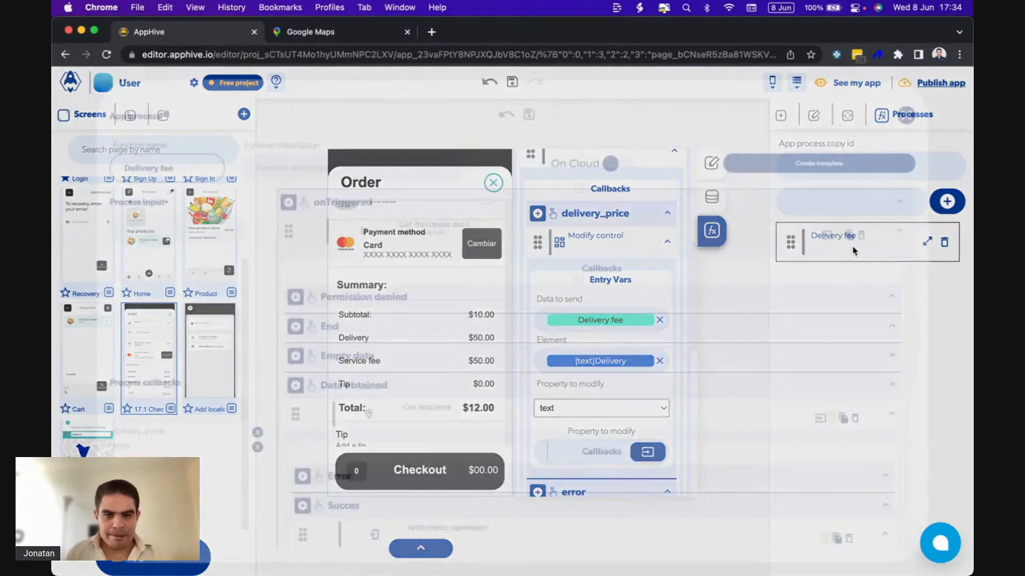
pyautogui.click(826, 236)
pyautogui.scroll(-3, 582, 376)
pyautogui.click(540, 479)
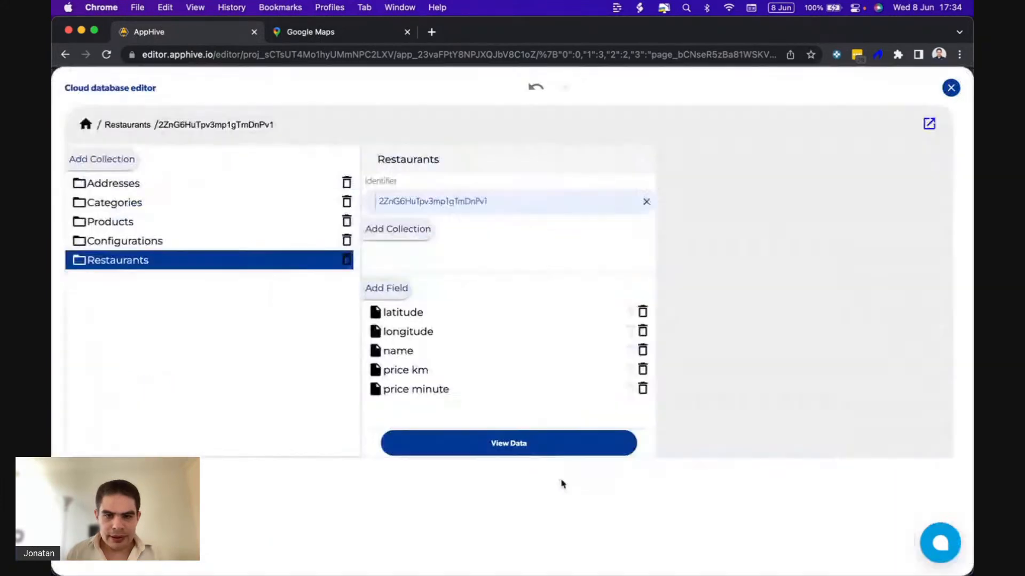
pyautogui.click(548, 453)
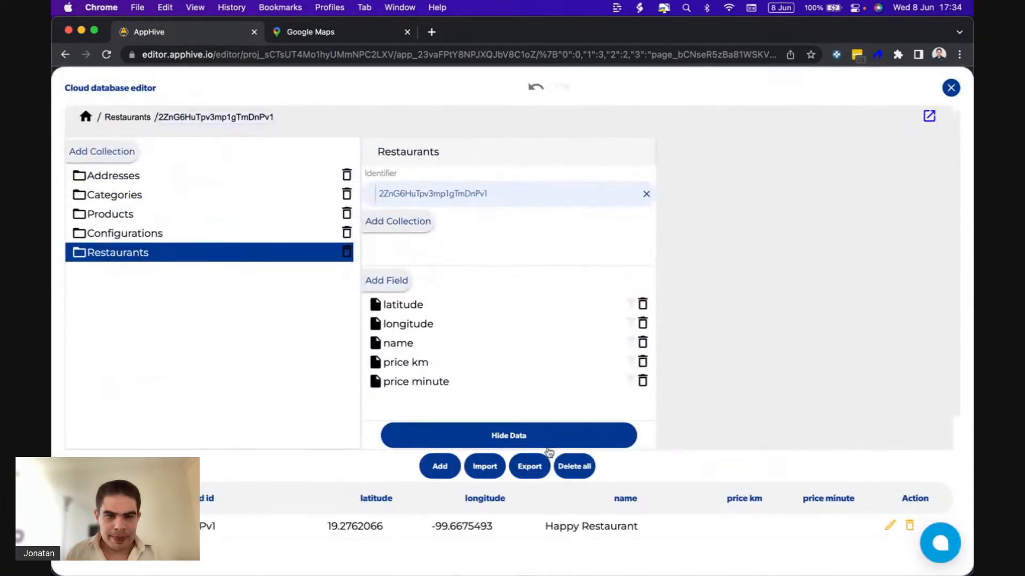
# Set the price km field of the Happy Restaurant record in the Restaurants collection to 3 and save the record.
pyautogui.scroll(-3, 549, 452)
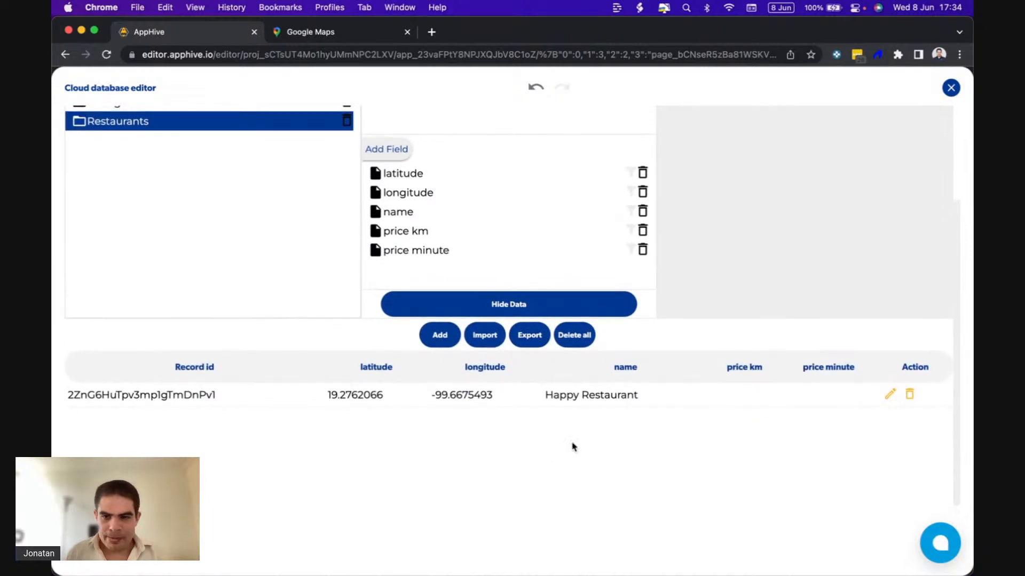
pyautogui.click(887, 396)
pyautogui.scroll(-2, 527, 493)
pyautogui.scroll(-1, 528, 496)
pyautogui.click(437, 482)
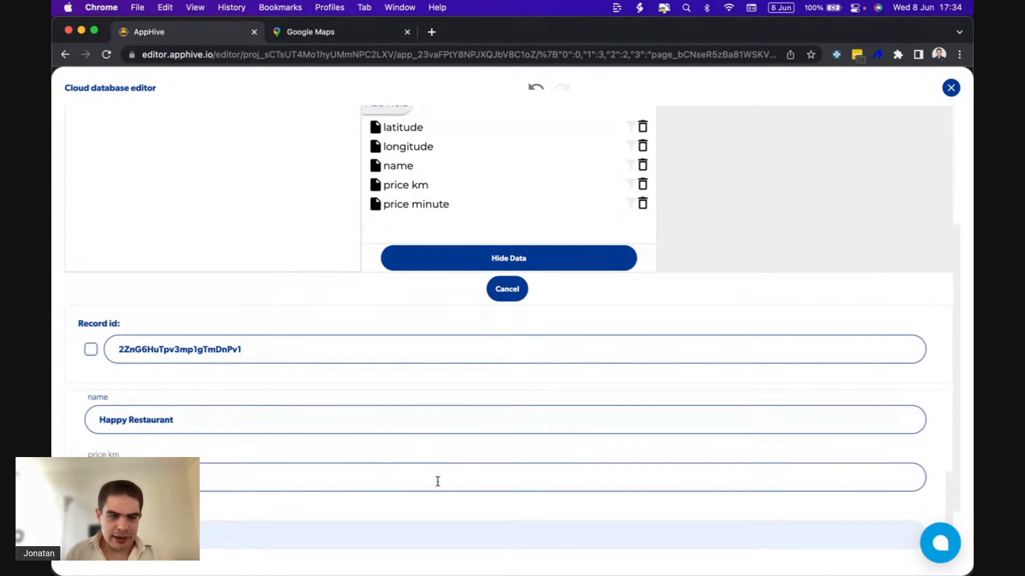
pyautogui.scroll(-3, 473, 487)
pyautogui.write('3')
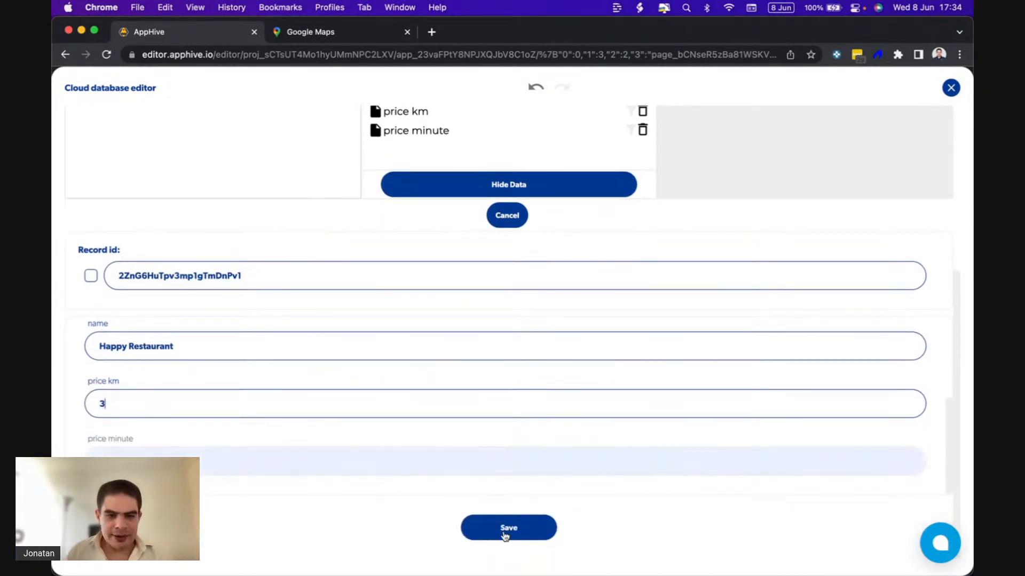
pyautogui.click(502, 531)
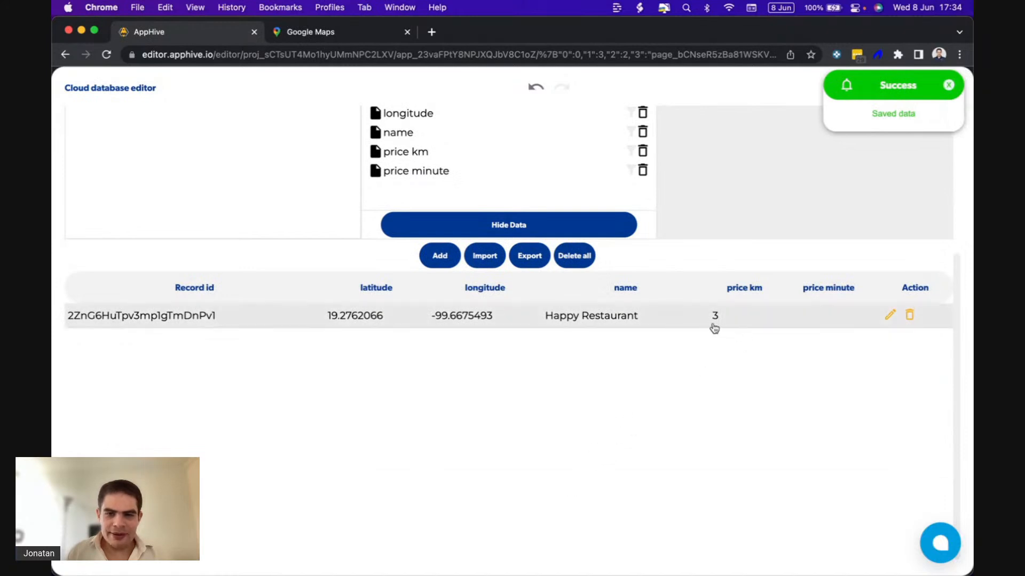
pyautogui.scroll(4, 713, 327)
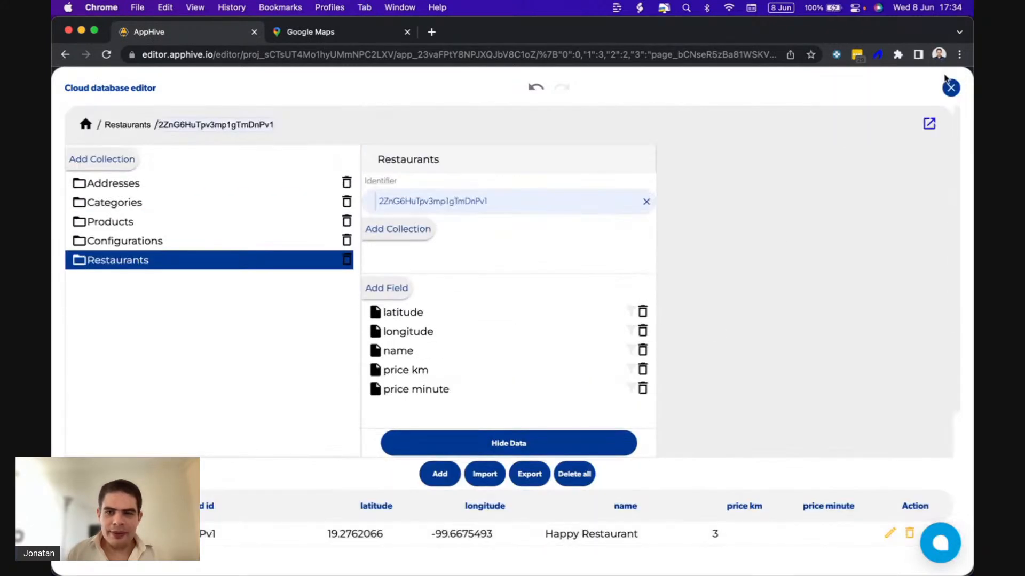
# Switch to QuickTime Player to check the running app's Delivery amount, return to Chrome and close the Cloud database editor.
pyautogui.click(660, 543)
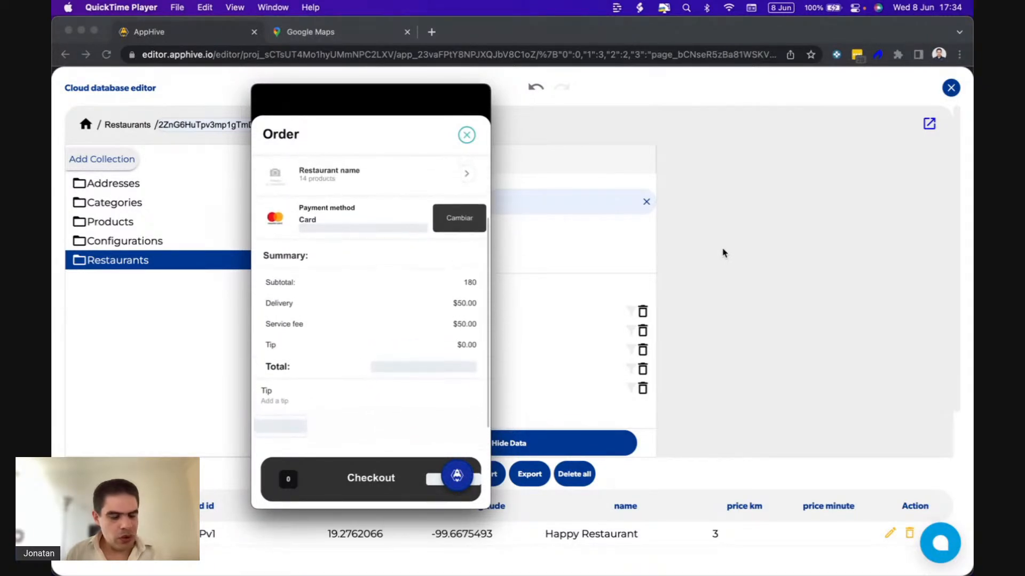
pyautogui.click(950, 87)
pyautogui.click(950, 87)
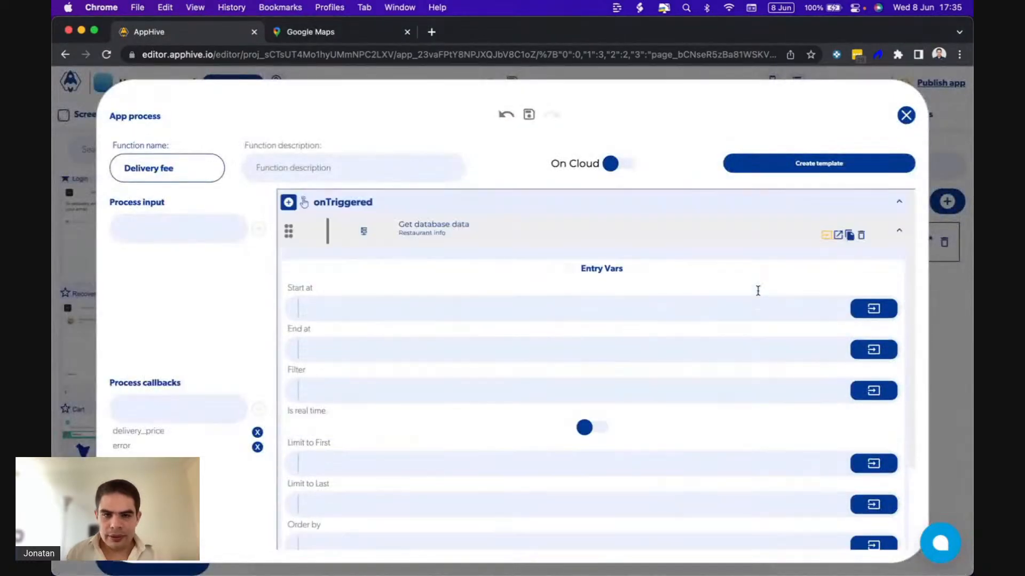
# Show Get database data's callbacks in the Delivery fee process and review the Get distance function's entry variables and callbacks.
pyautogui.click(839, 237)
pyautogui.scroll(-5, 645, 334)
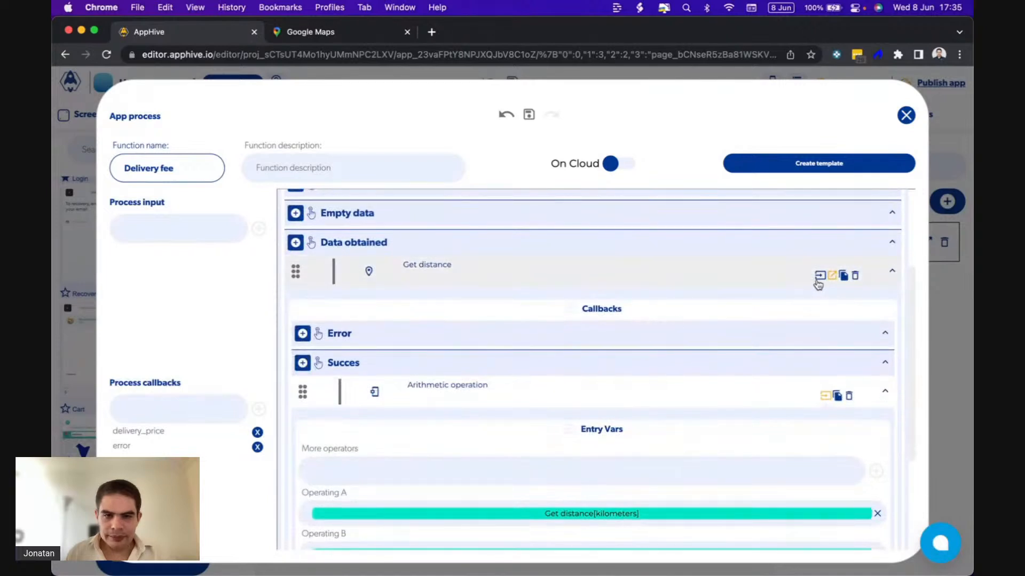
pyautogui.click(819, 276)
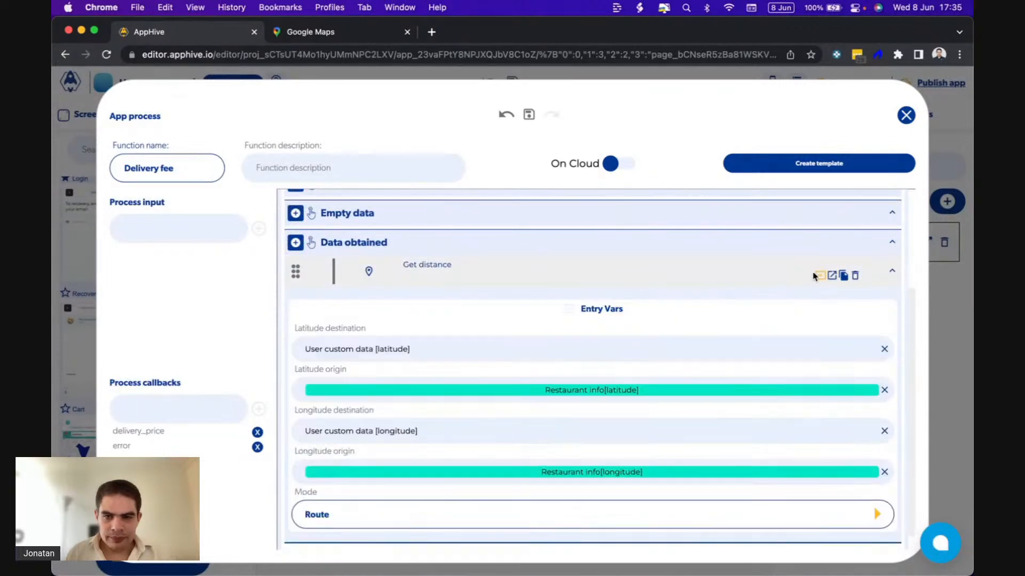
pyautogui.click(832, 276)
pyautogui.click(302, 334)
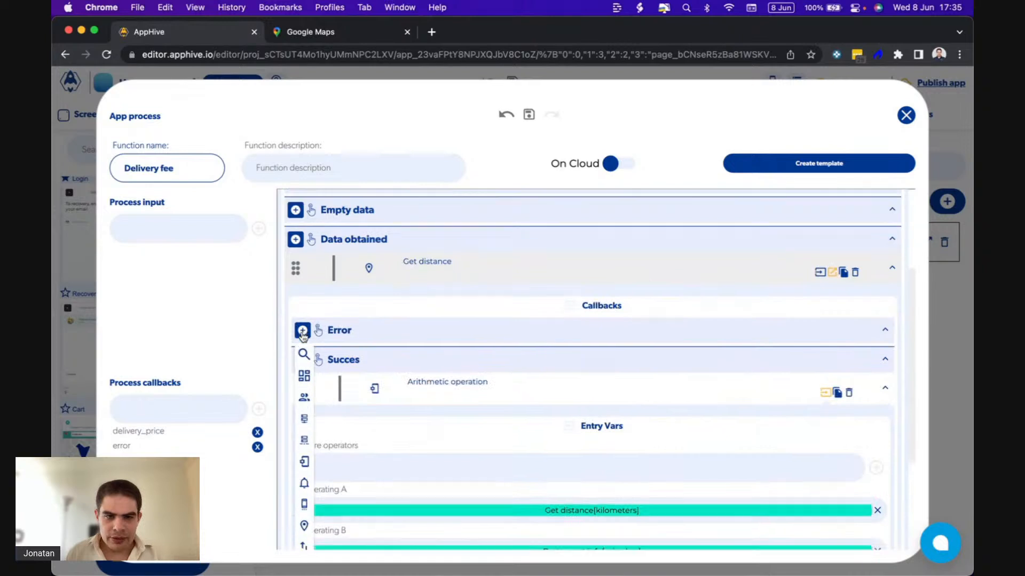
pyautogui.moveTo(304, 390)
pyautogui.click(369, 448)
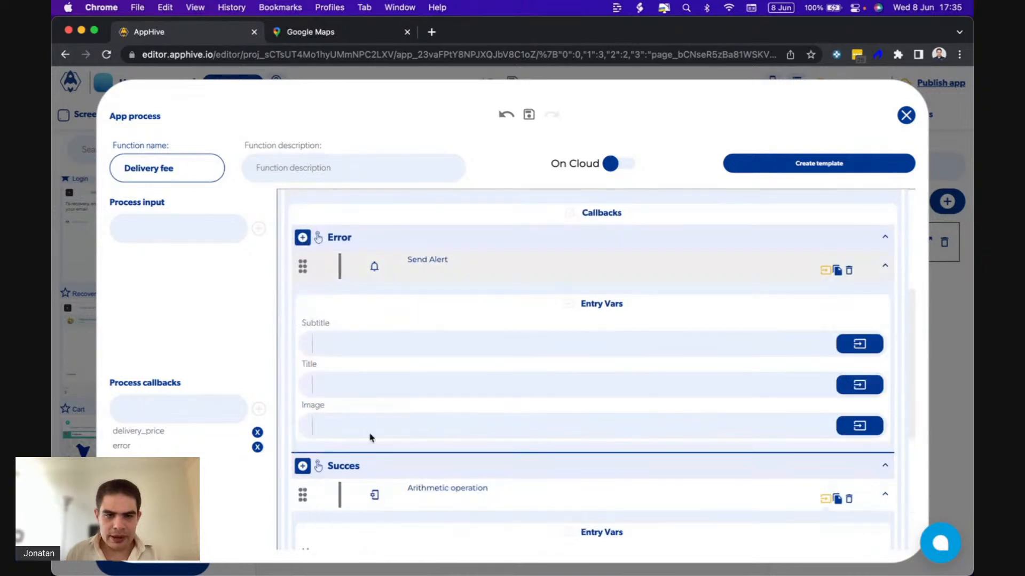
pyautogui.click(378, 344)
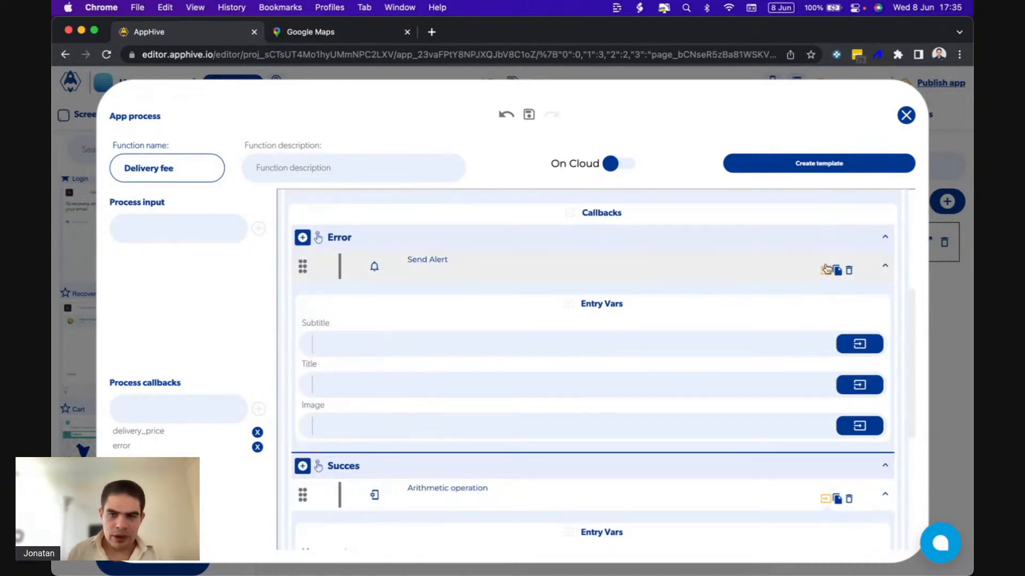
pyautogui.click(849, 270)
# Add the error process callback under Get distance's Error callback and set its return data to the previous output Get distance.
pyautogui.click(302, 238)
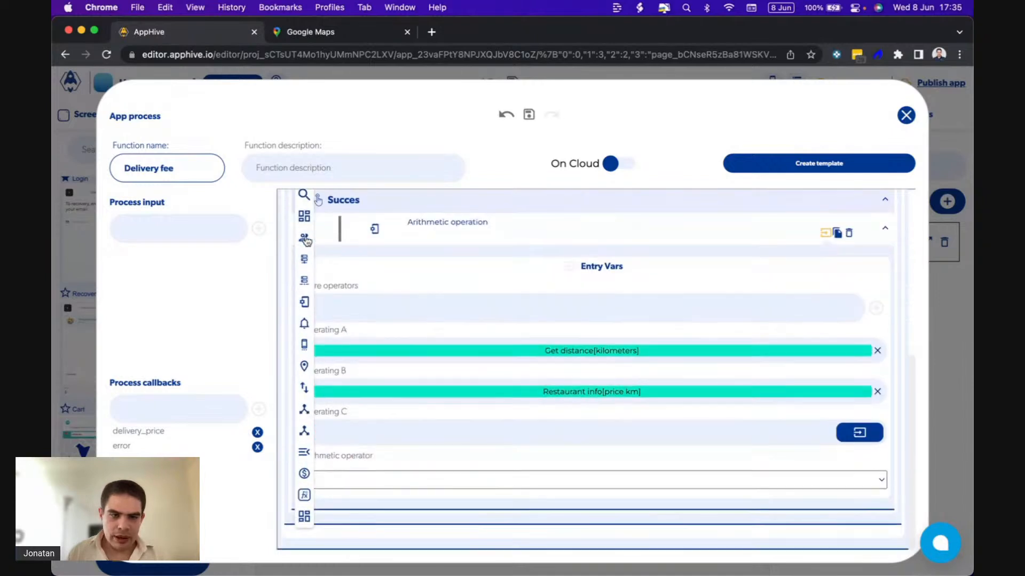
pyautogui.moveTo(304, 516)
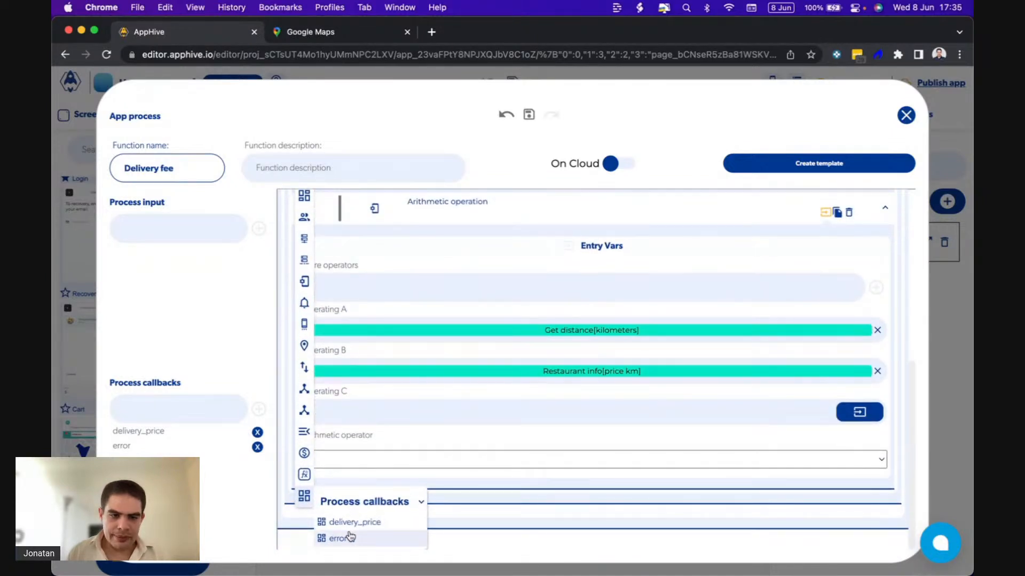
pyautogui.click(346, 538)
pyautogui.scroll(2, 389, 309)
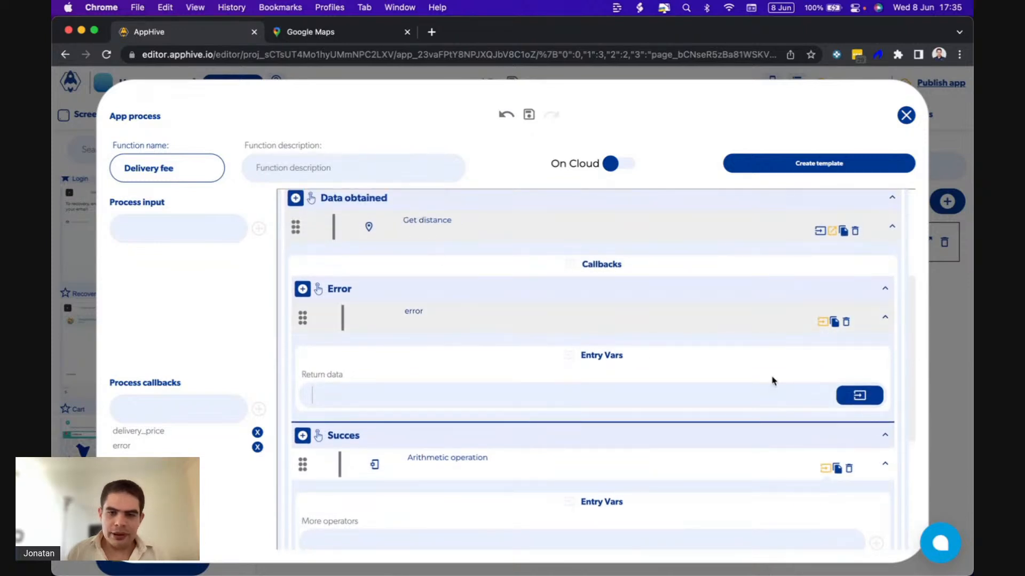
pyautogui.click(864, 394)
pyautogui.click(844, 426)
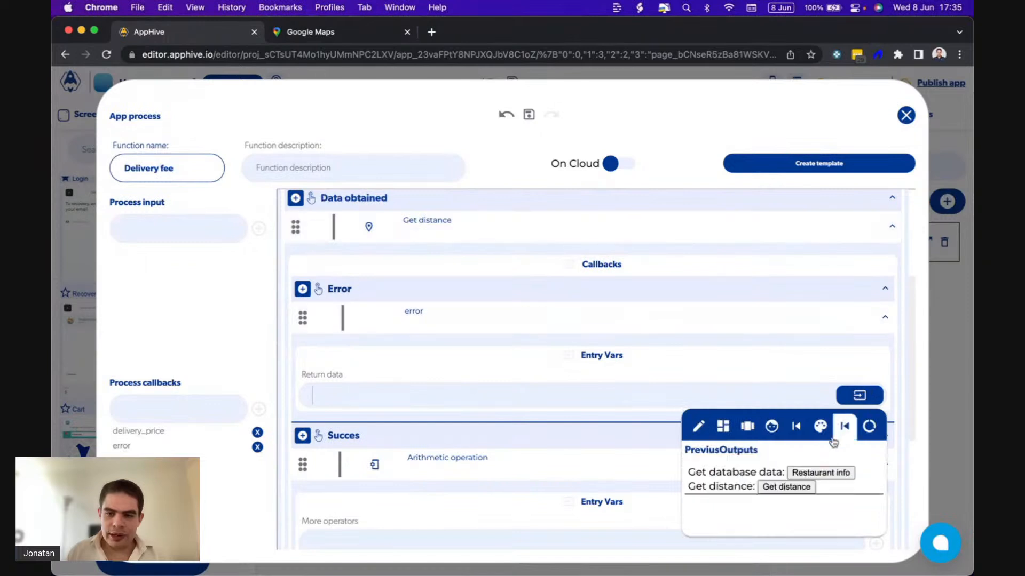
pyautogui.click(784, 487)
# Switch to QuickTime Player to check the order summary in the running app, return to Chrome and close the Delivery fee process.
pyautogui.moveTo(727, 562)
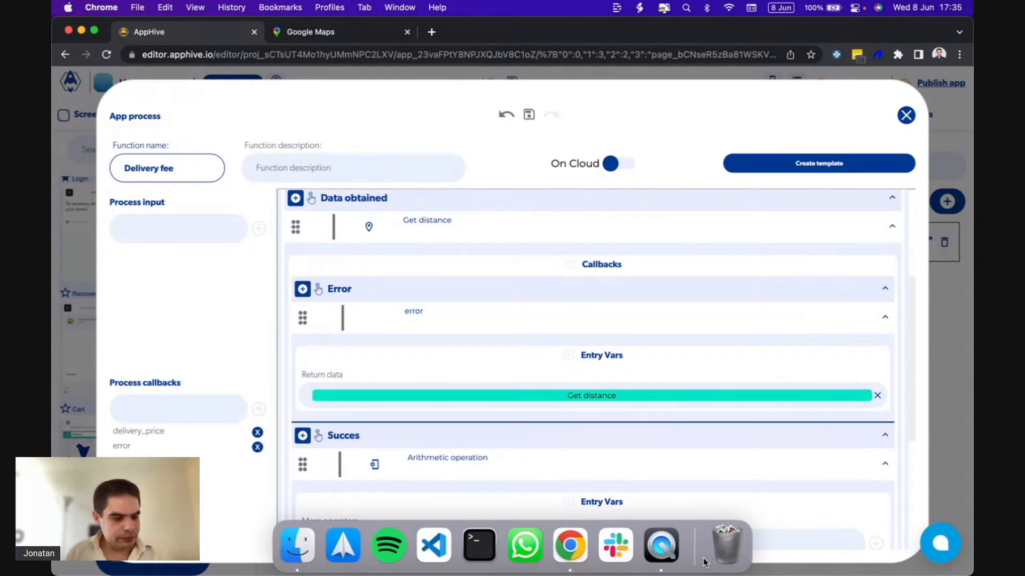
pyautogui.click(661, 546)
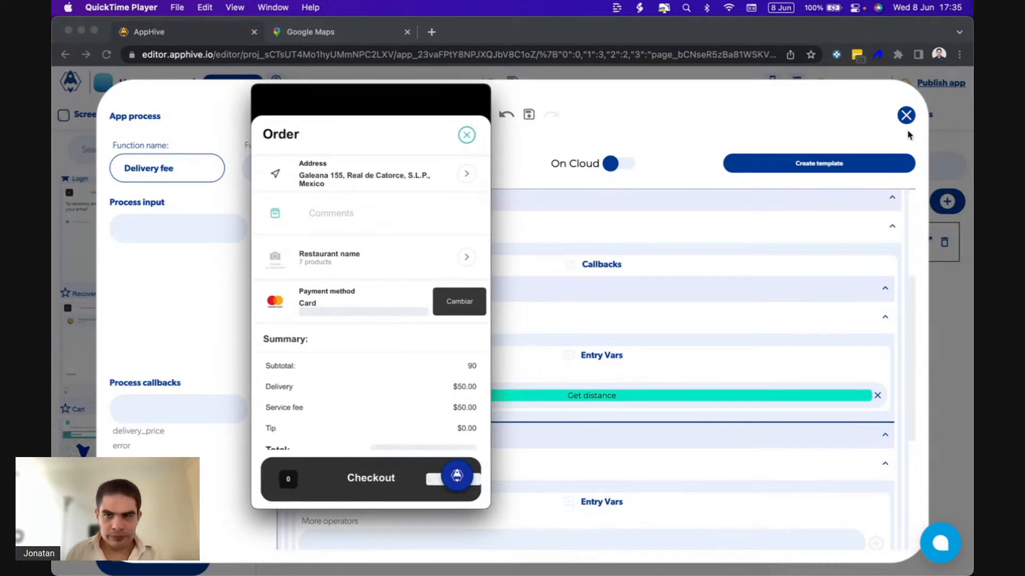
pyautogui.click(740, 77)
pyautogui.click(739, 77)
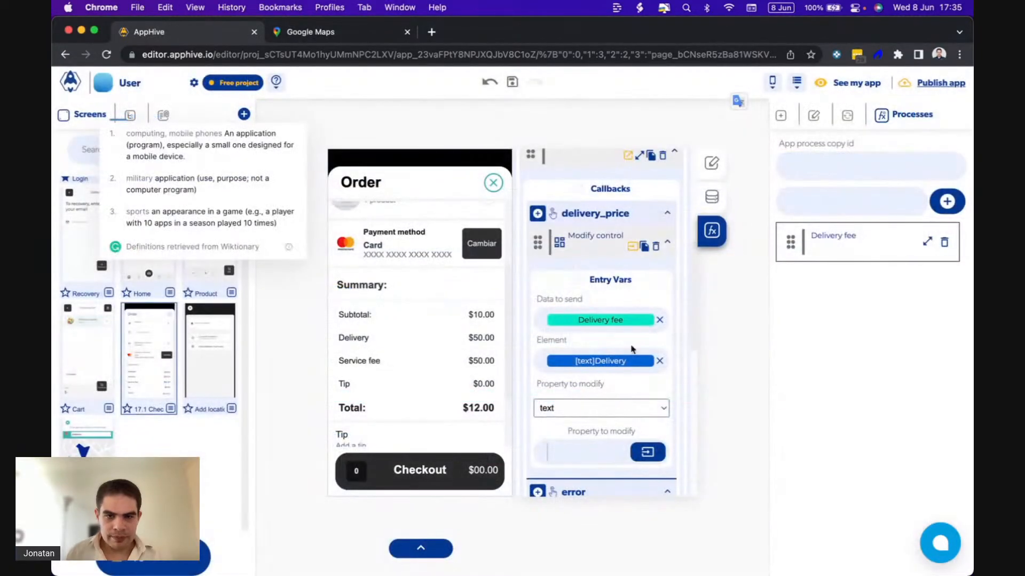
# Open the Delivery fee process from the Is a valid value callback and set its Get database data function's execution status to debugging.
pyautogui.scroll(-4, 631, 349)
pyautogui.scroll(5, 631, 349)
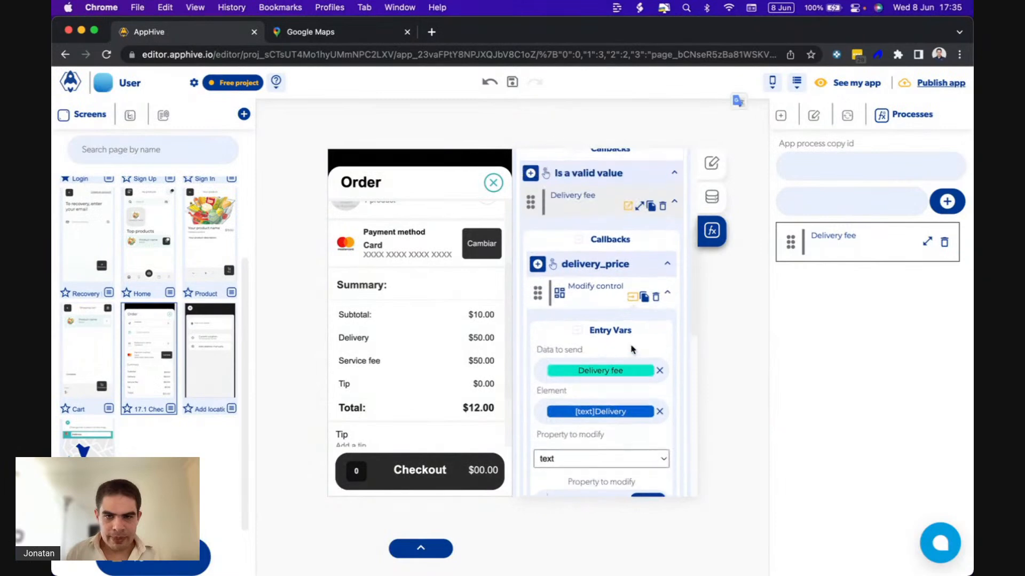
pyautogui.scroll(3, 635, 224)
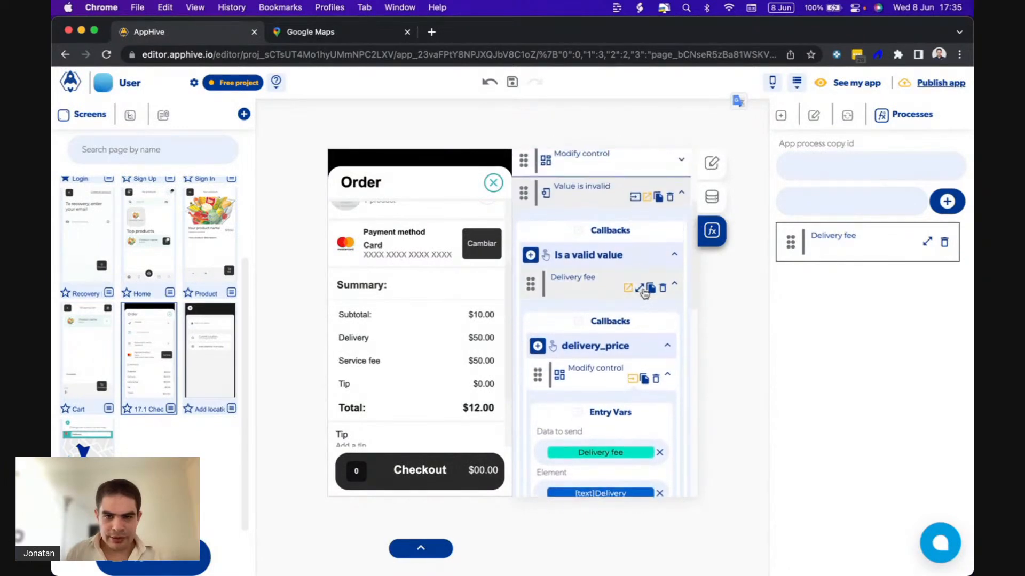
pyautogui.click(642, 288)
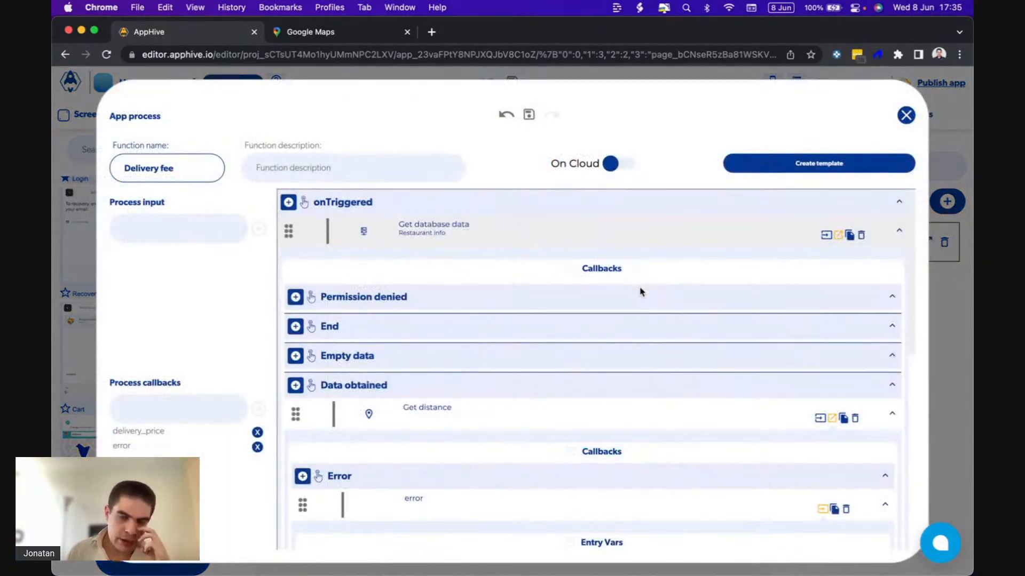
pyautogui.click(421, 230)
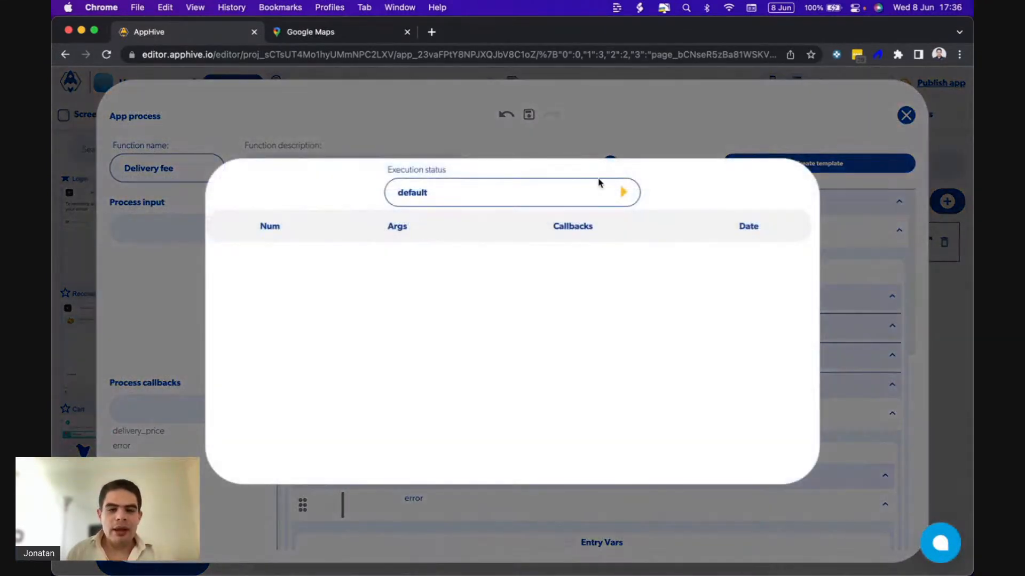
pyautogui.click(623, 192)
pyautogui.click(478, 245)
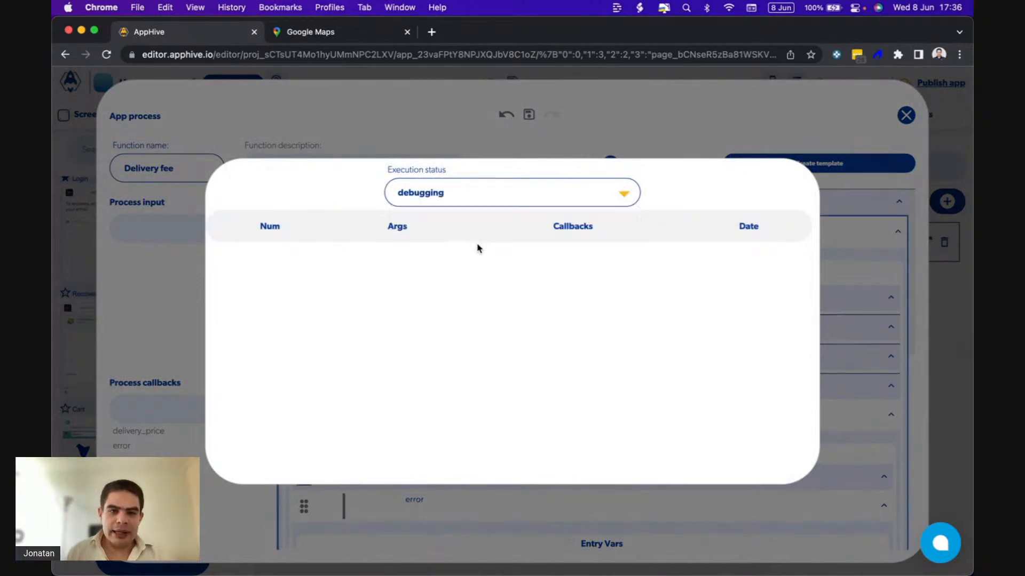
pyautogui.click(837, 235)
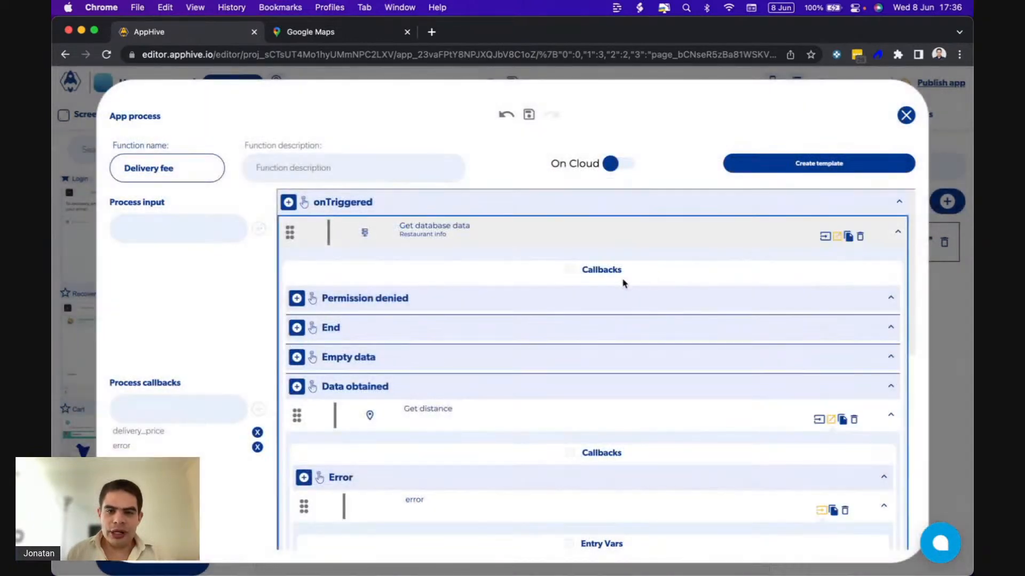
# Set the Get distance function's execution status to debugging.
pyautogui.scroll(-3, 624, 283)
pyautogui.click(435, 302)
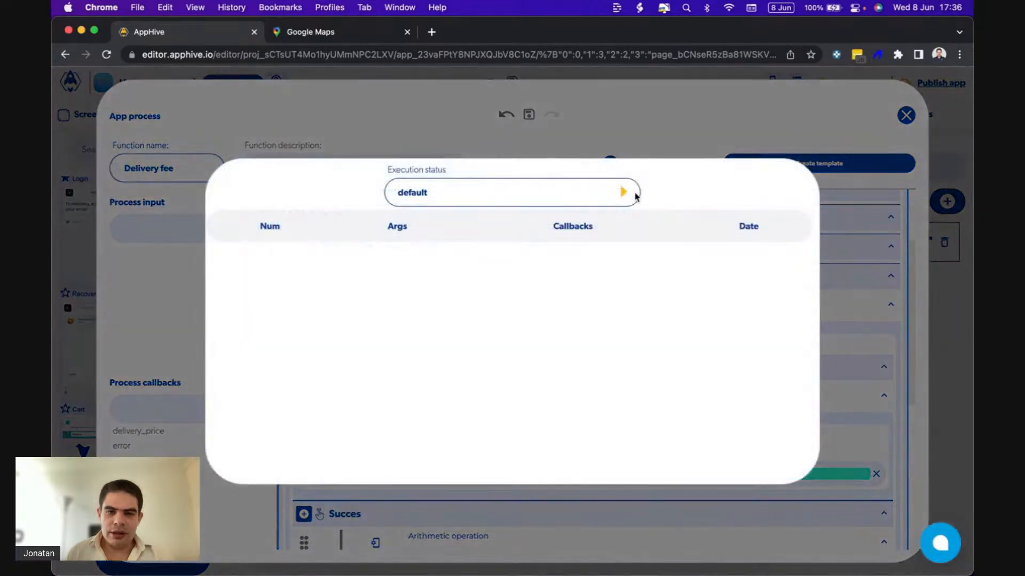
pyautogui.click(623, 193)
pyautogui.click(534, 239)
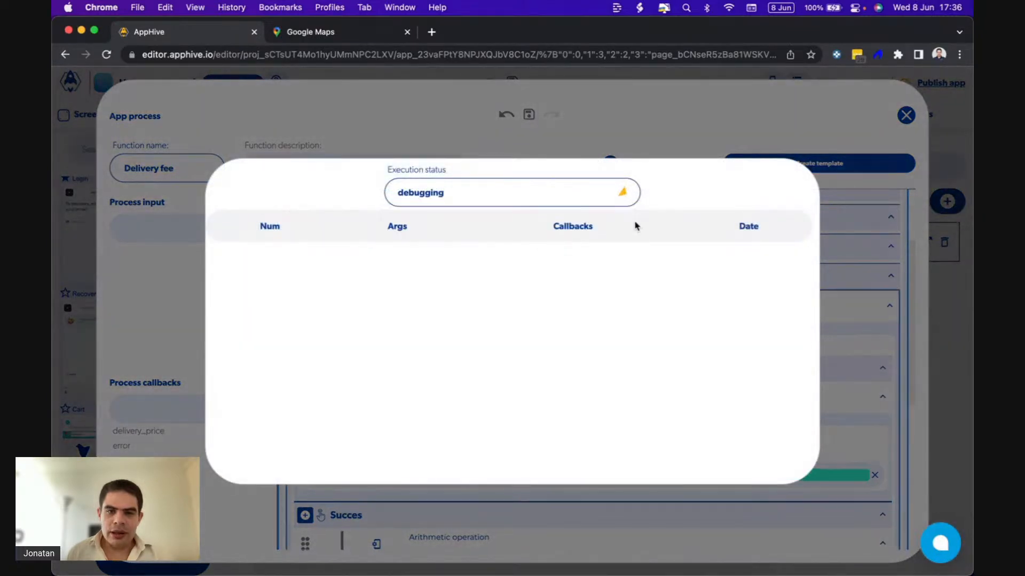
pyautogui.click(853, 244)
# Set the execution status of the Arithmetic operation under Get distance's Succes callback to debugging.
pyautogui.scroll(-5, 599, 368)
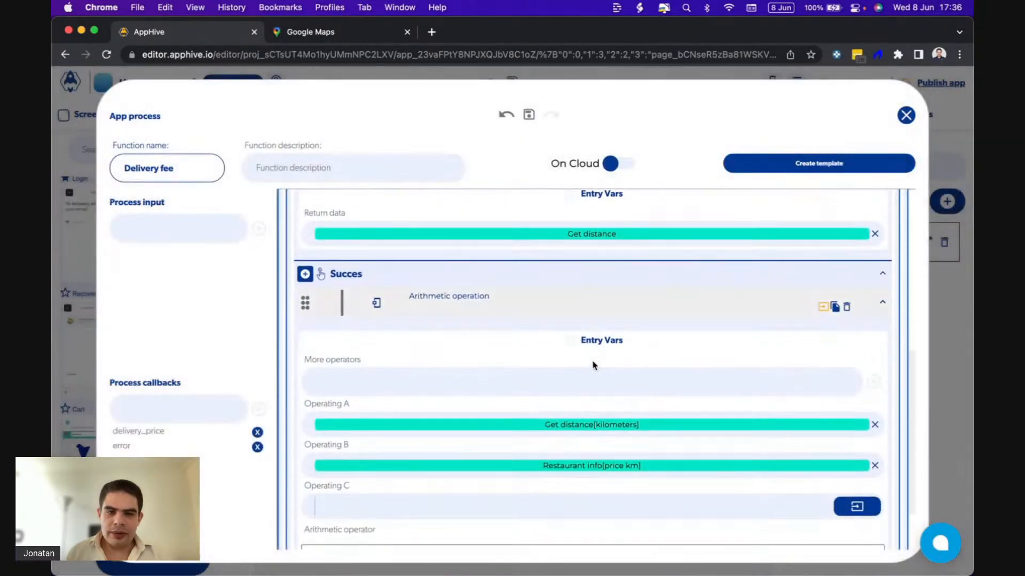
pyautogui.click(458, 303)
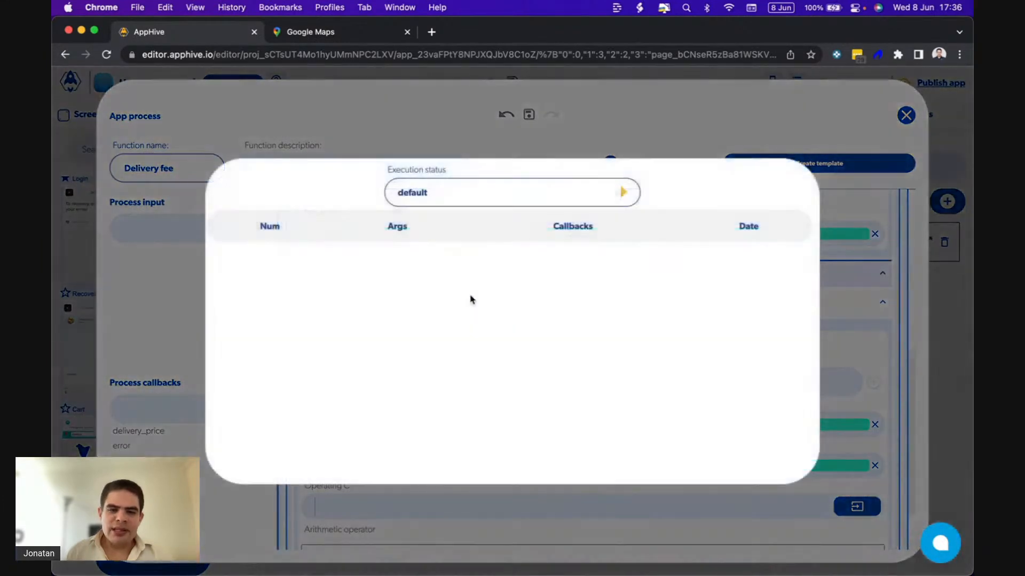
pyautogui.click(622, 193)
pyautogui.click(533, 249)
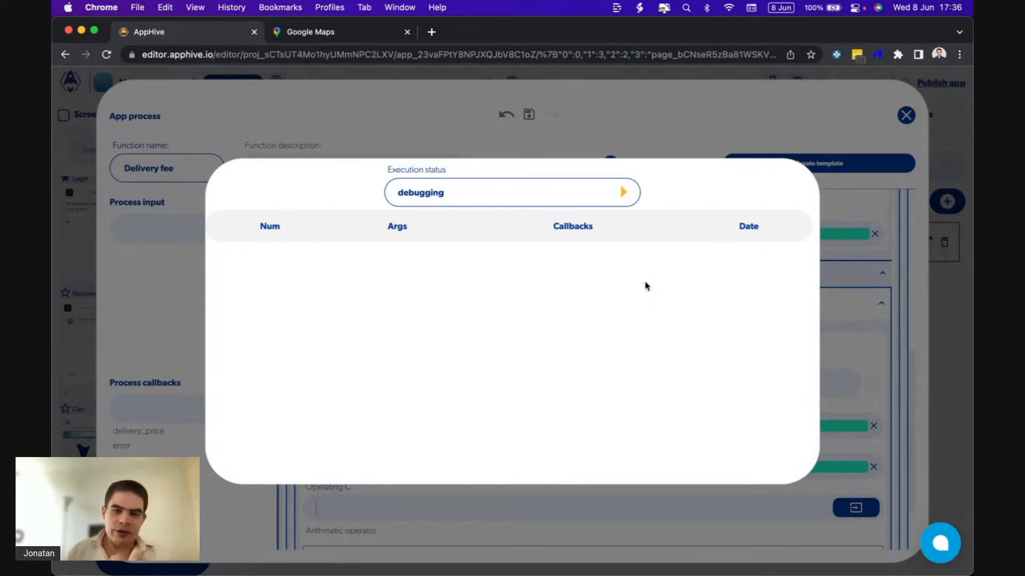
pyautogui.click(831, 357)
# Review the Arithmetic operation's operands, check the reloaded order summary in QuickTime Player and return to the AppHive editor in Chrome.
pyautogui.scroll(-2, 731, 384)
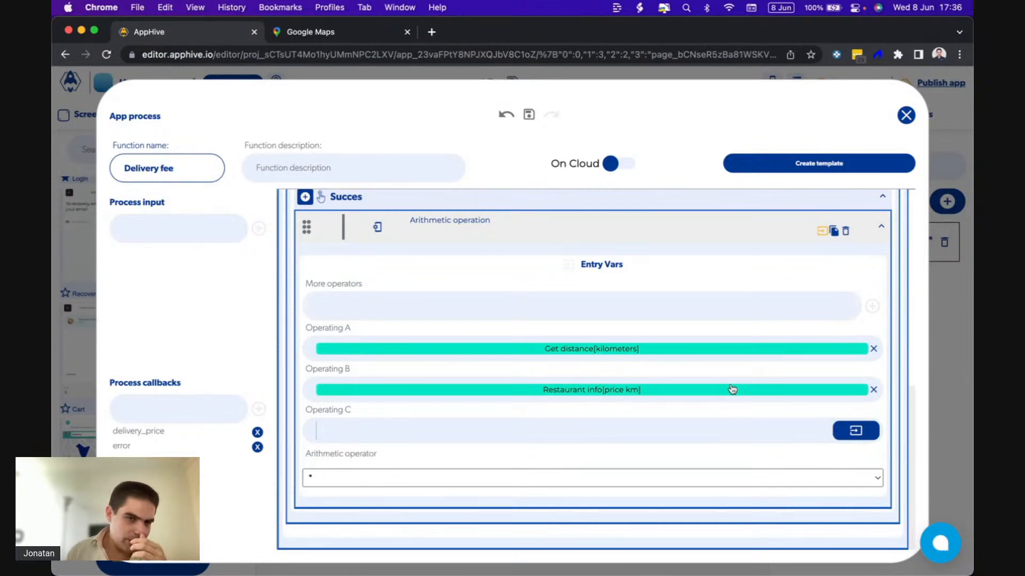
pyautogui.click(667, 549)
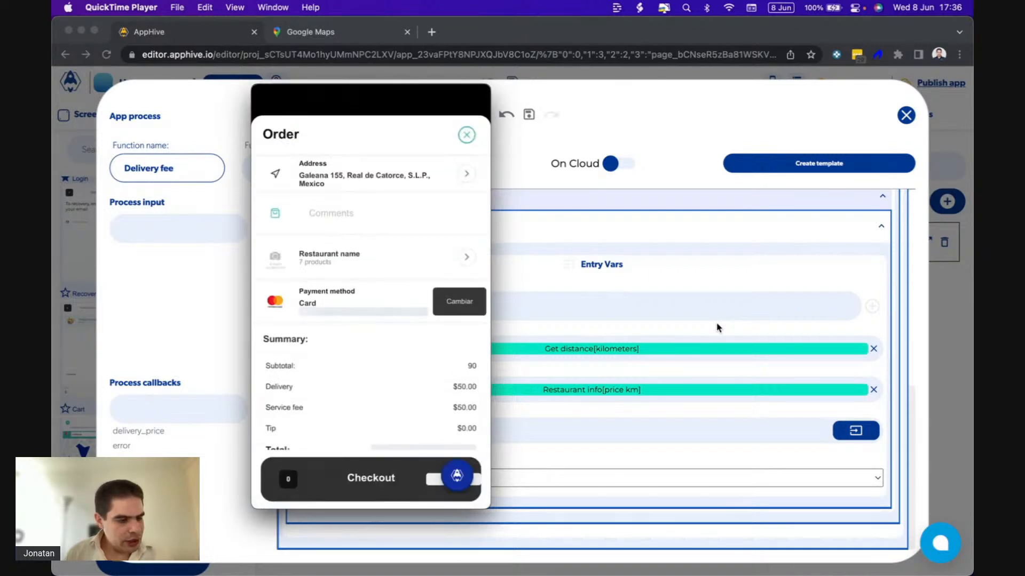
pyautogui.click(689, 274)
# Open the Get database data function's debugging log and expand the callbacks data of its first execution.
pyautogui.scroll(5, 684, 270)
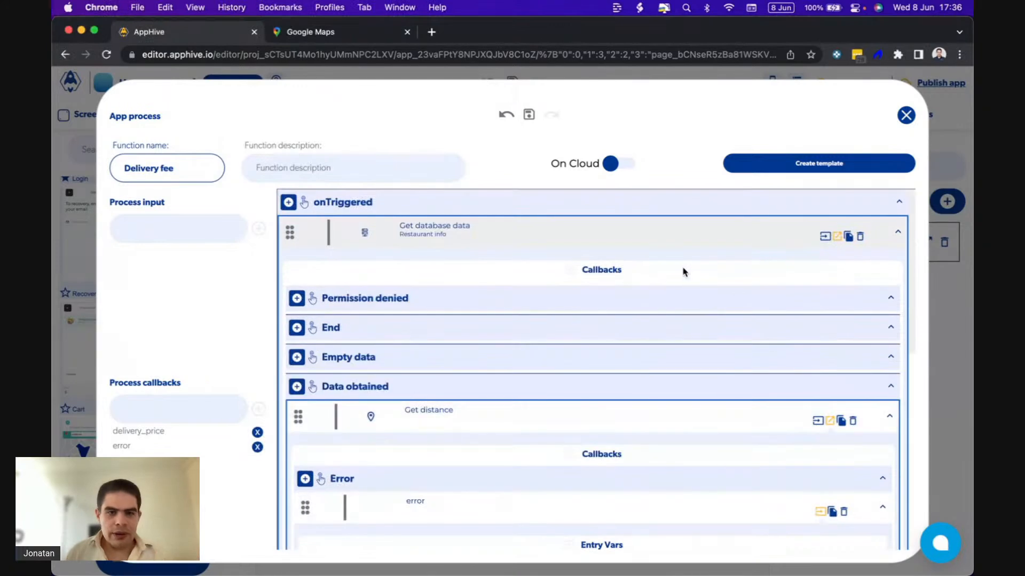
pyautogui.click(426, 228)
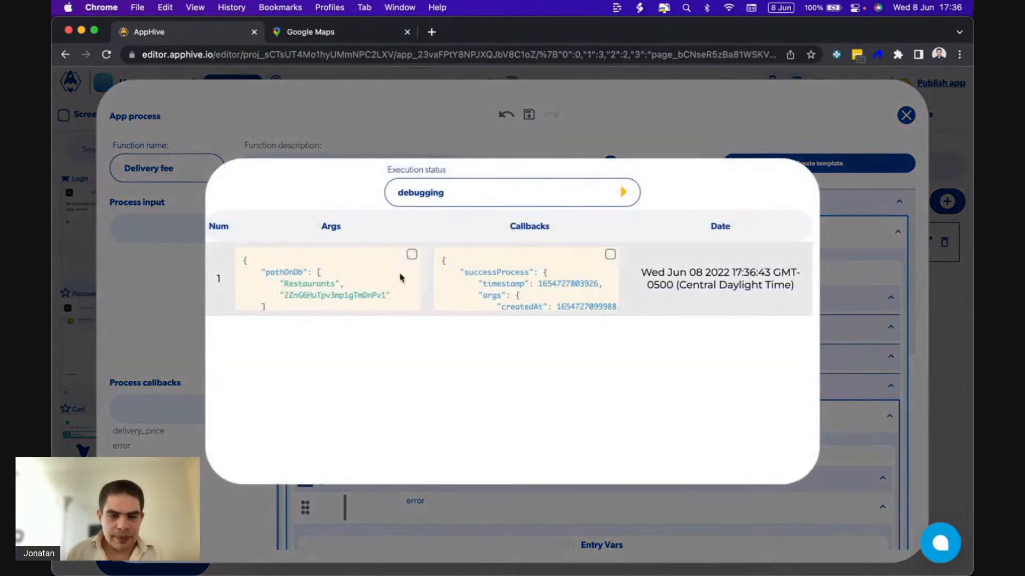
pyautogui.click(610, 254)
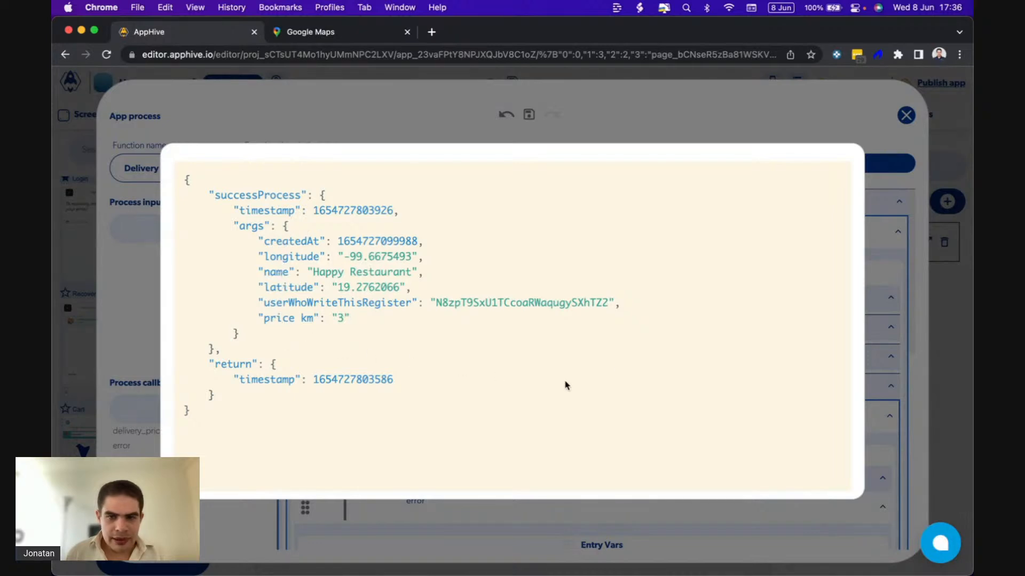
# Close the Get database data log and examine the arguments of the Get distance function's first execution in its debugging log.
pyautogui.click(874, 264)
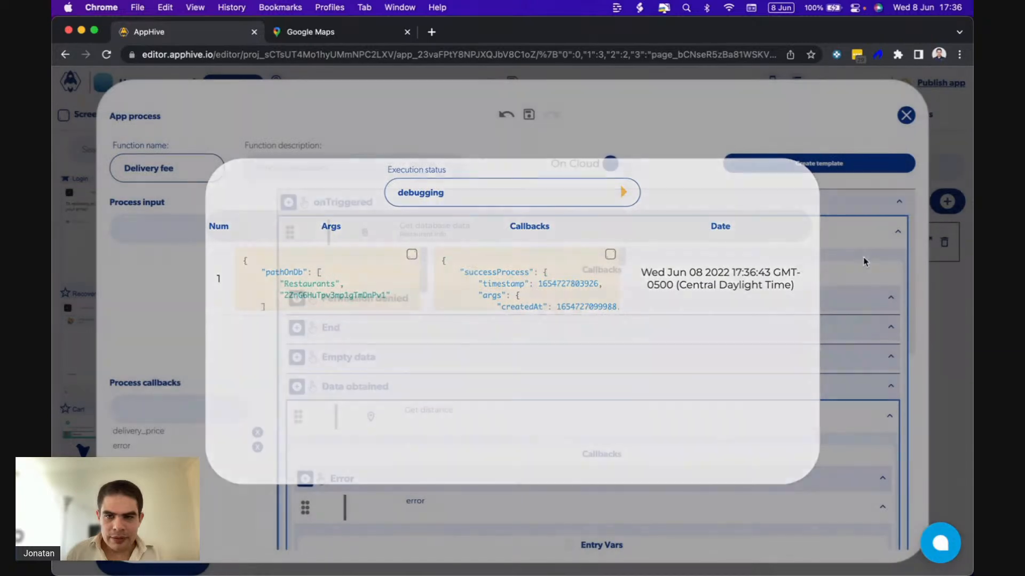
pyautogui.scroll(-3, 725, 295)
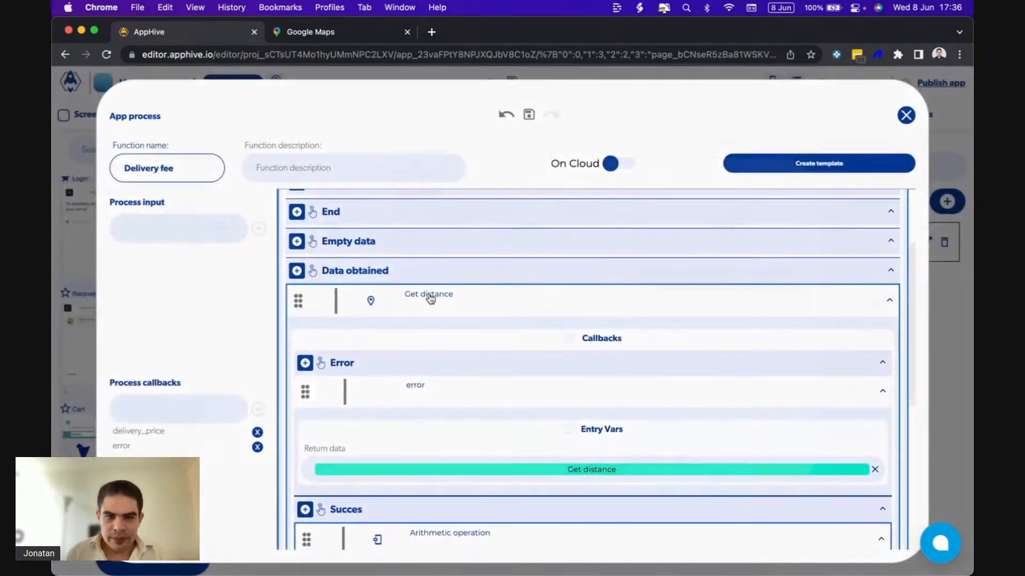
pyautogui.click(430, 299)
pyautogui.click(409, 254)
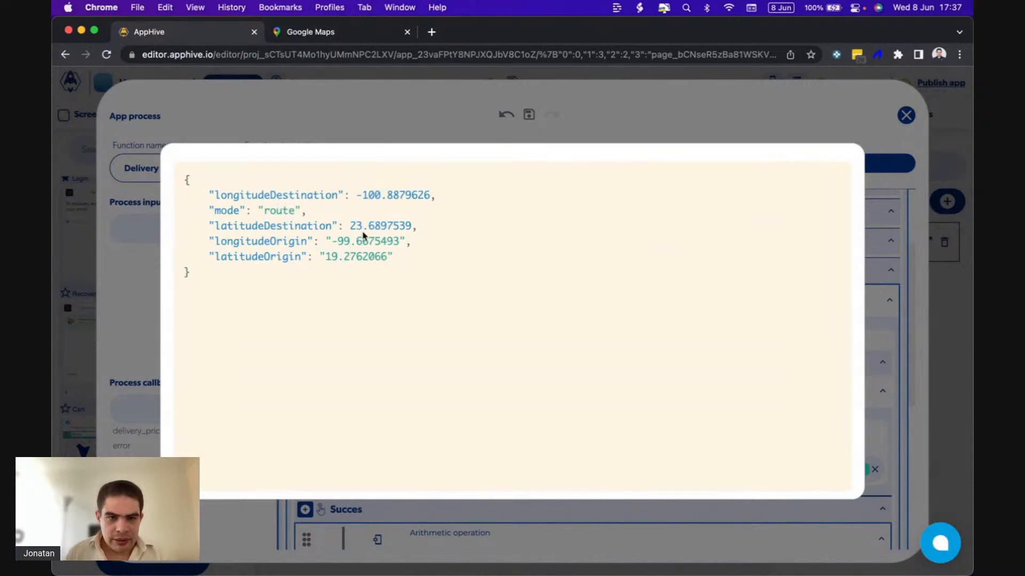
pyautogui.click(886, 257)
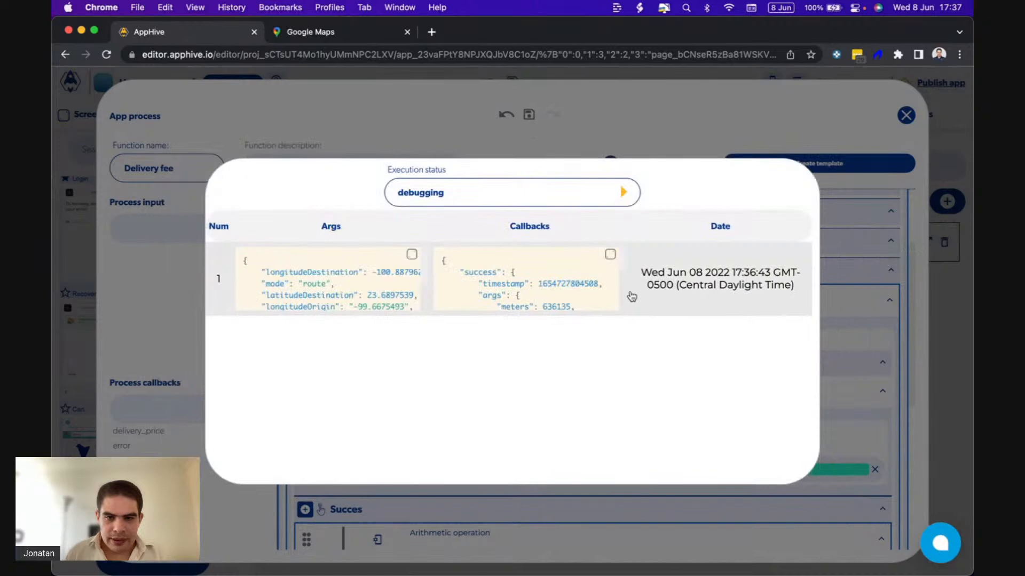
pyautogui.click(835, 280)
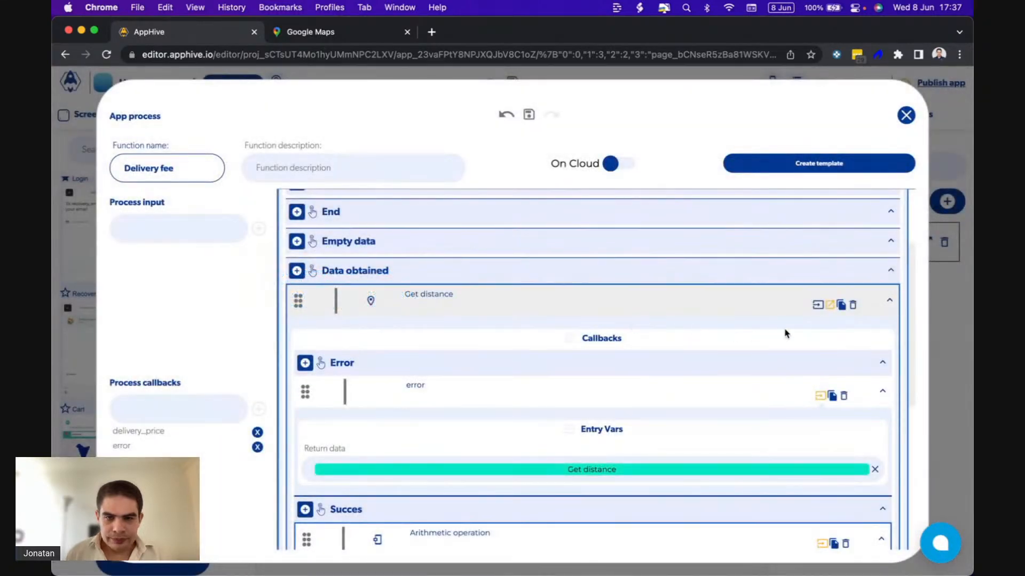
# Examine the meters, kilometers and estimated time in the callbacks data of the Get distance function's first execution.
pyautogui.click(457, 296)
pyautogui.scroll(-1, 527, 283)
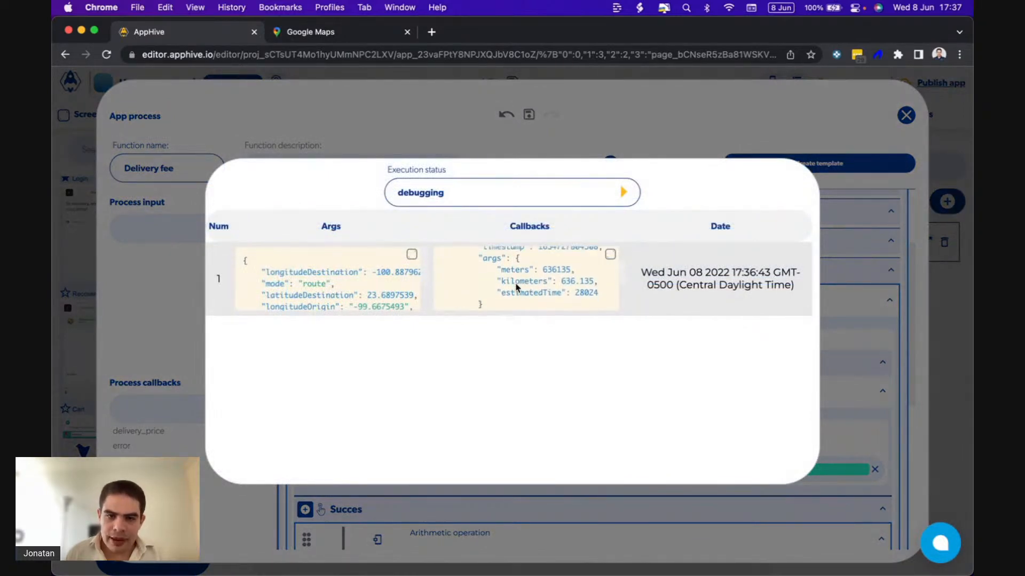
pyautogui.doubleClick(513, 274)
pyautogui.click(487, 278)
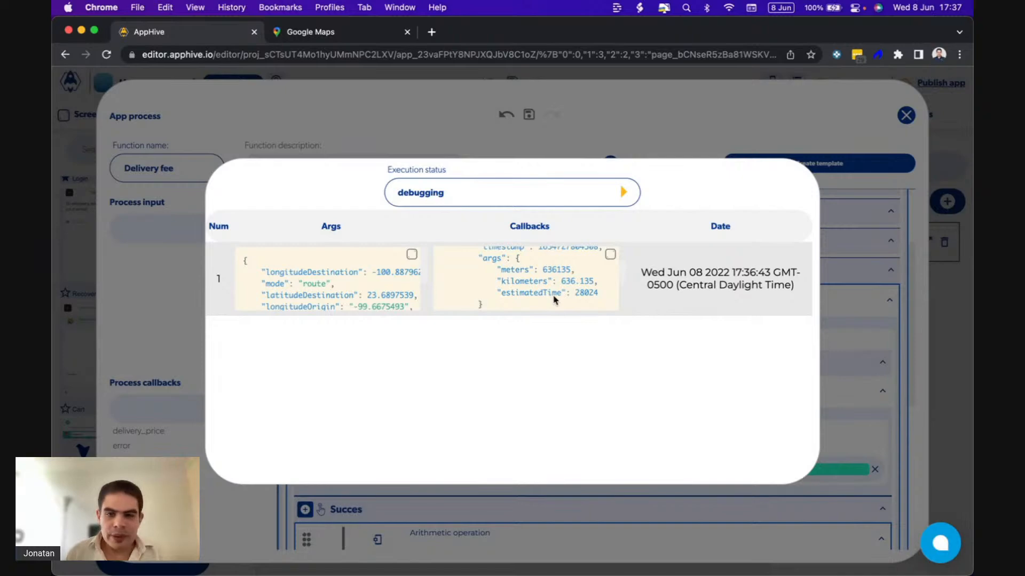
pyautogui.click(827, 300)
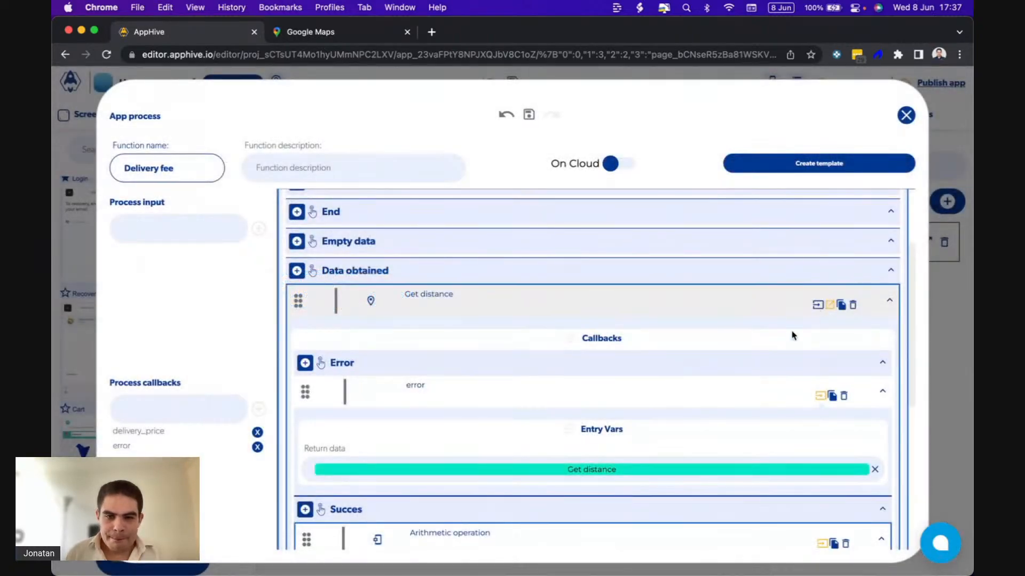
# Examine the arguments and returned value in the Arithmetic operation's debugging log, and check its operands.
pyautogui.scroll(-5, 792, 335)
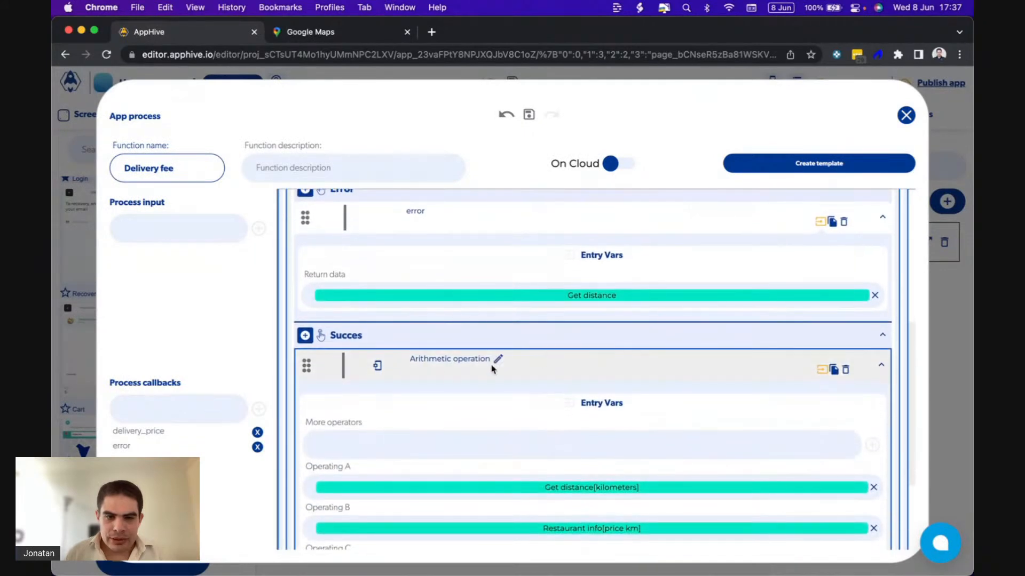
pyautogui.click(437, 361)
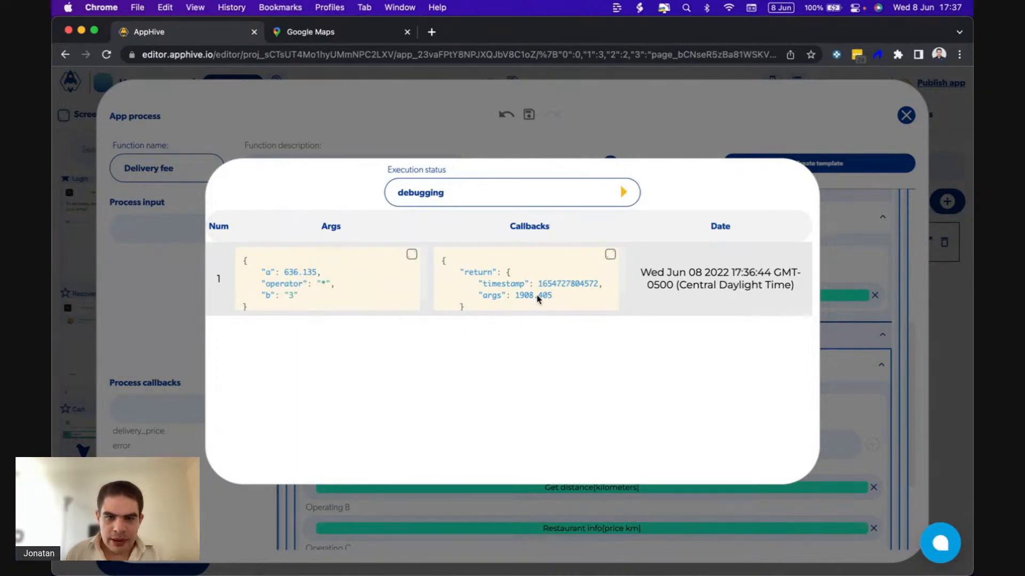
pyautogui.click(854, 382)
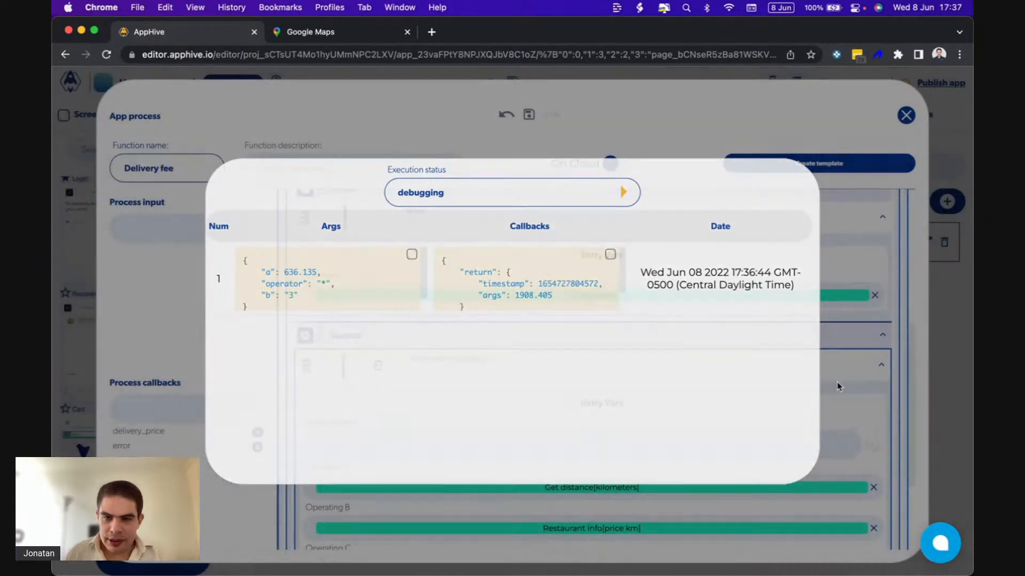
pyautogui.scroll(-3, 789, 386)
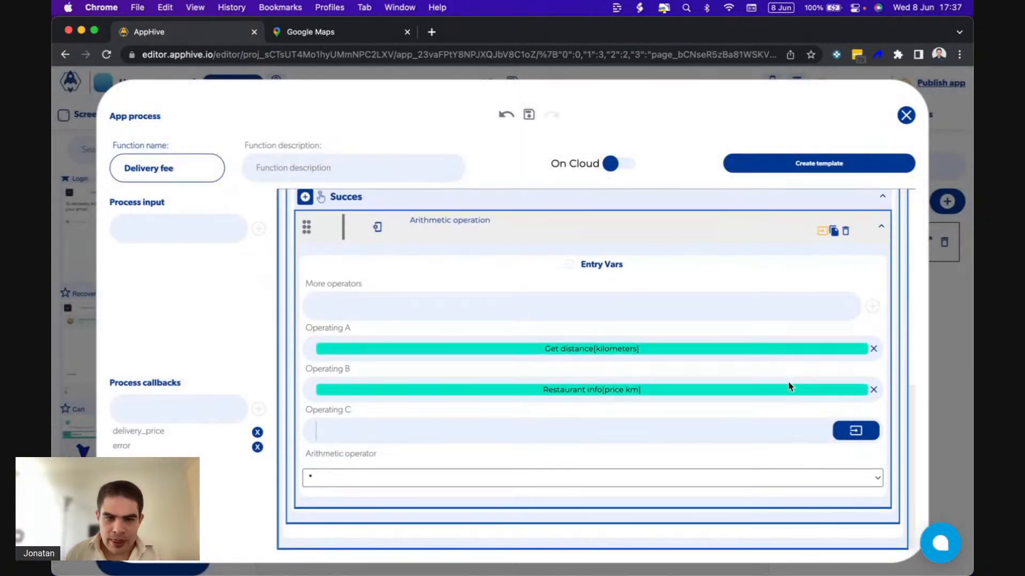
# Add the delivery_price process callback under Get distance's Succes callback, with the Arithmetic operation's result as its return data.
pyautogui.scroll(2, 586, 366)
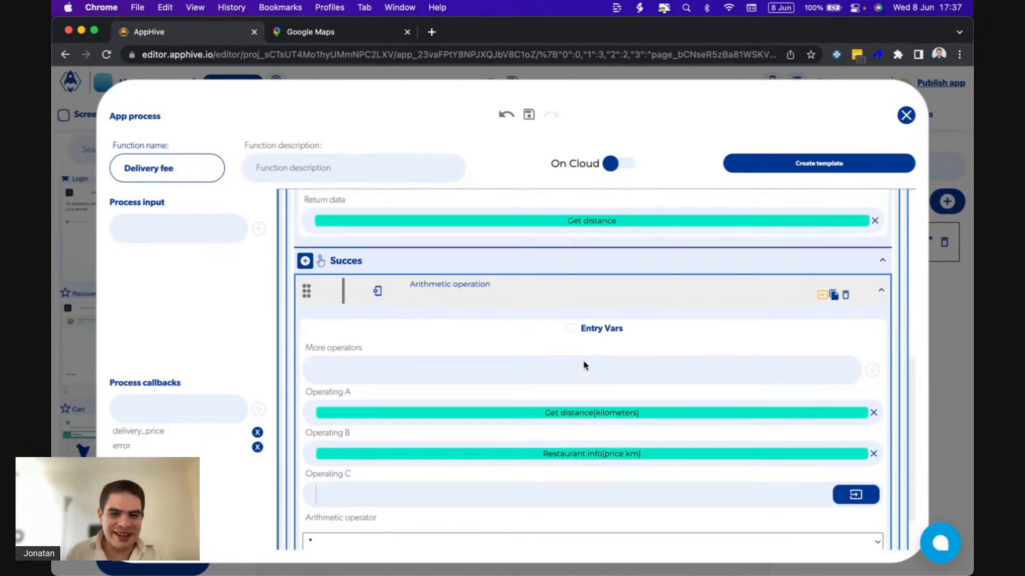
pyautogui.click(305, 262)
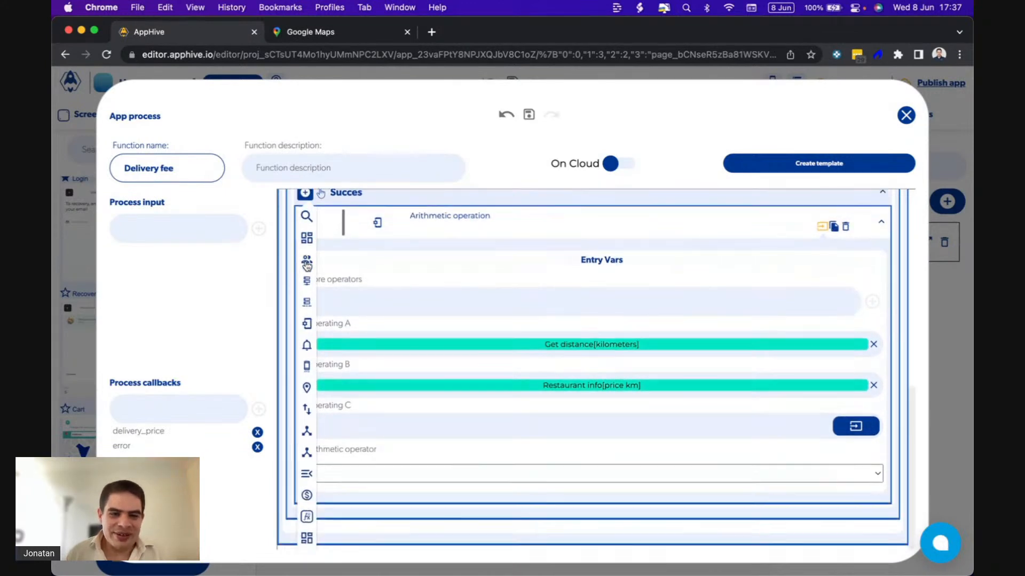
pyautogui.click(354, 542)
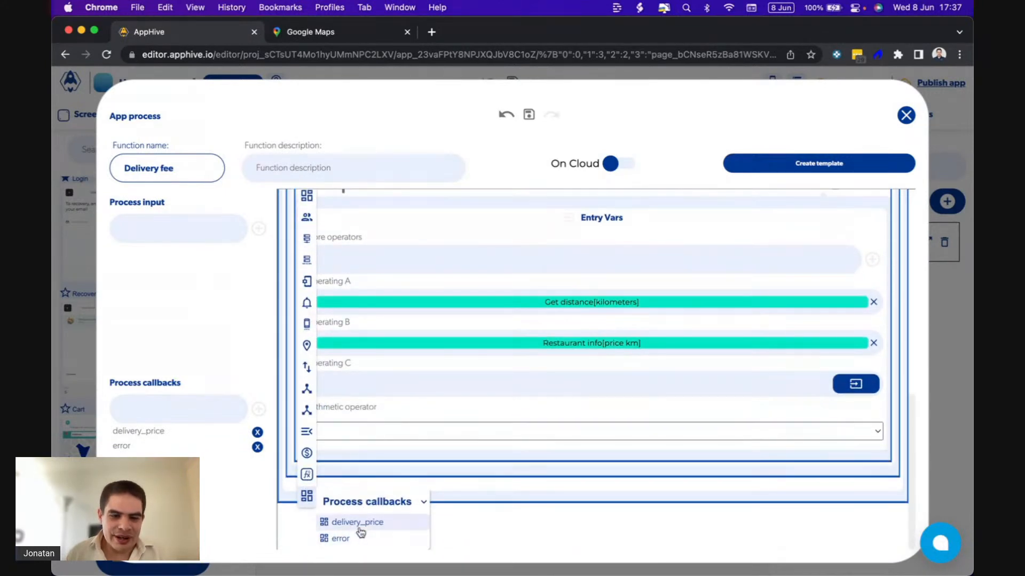
pyautogui.click(365, 527)
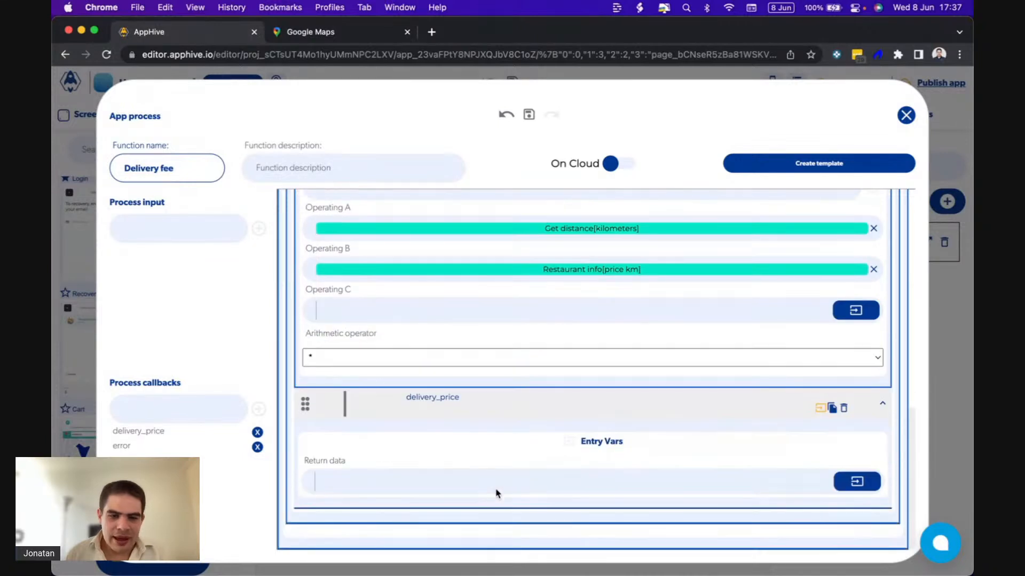
pyautogui.click(843, 483)
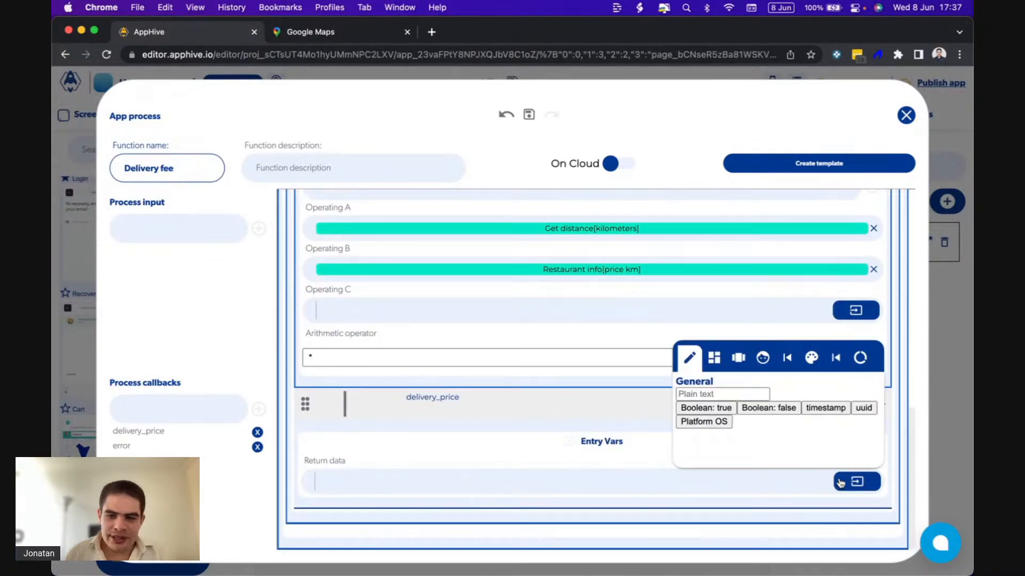
pyautogui.click(828, 361)
pyautogui.click(811, 432)
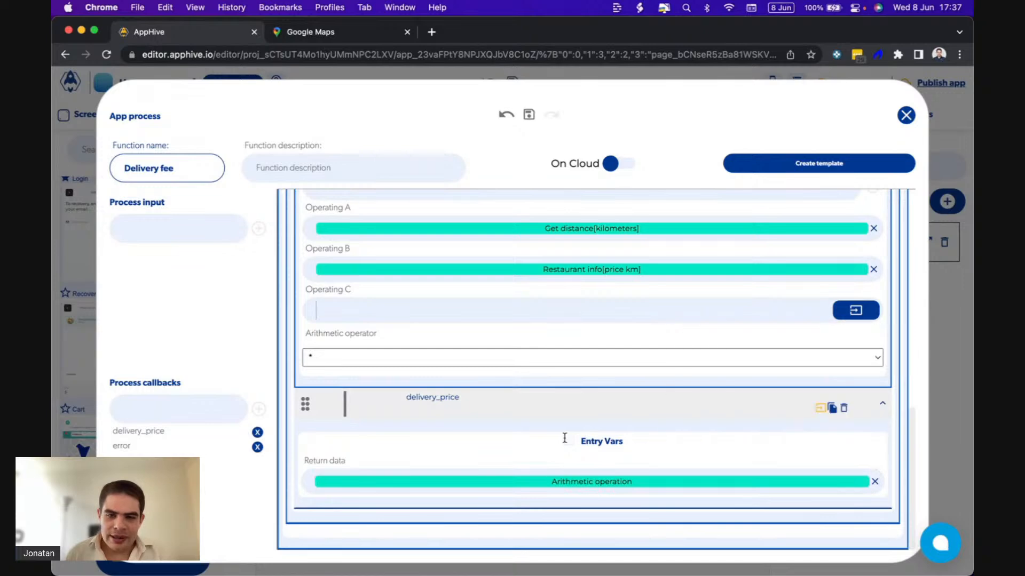
# Set the Arithmetic operation's execution status to default.
pyautogui.scroll(3, 564, 438)
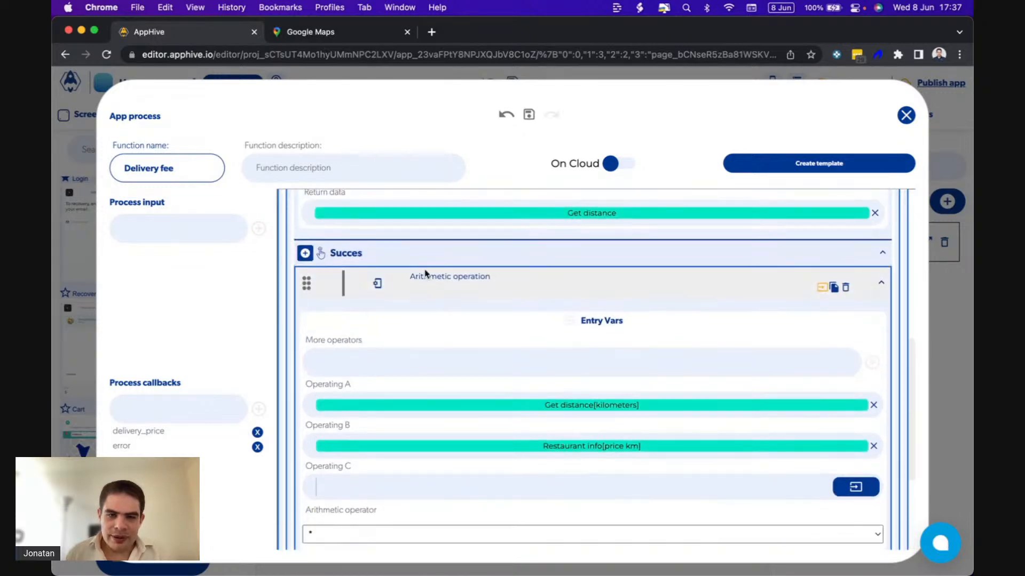
pyautogui.click(423, 279)
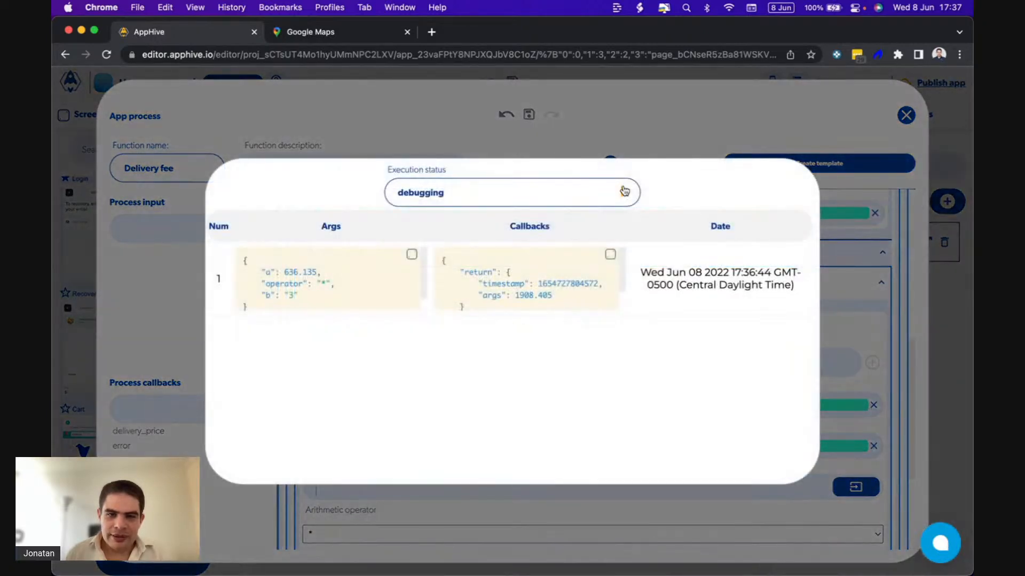
pyautogui.click(610, 199)
pyautogui.click(421, 217)
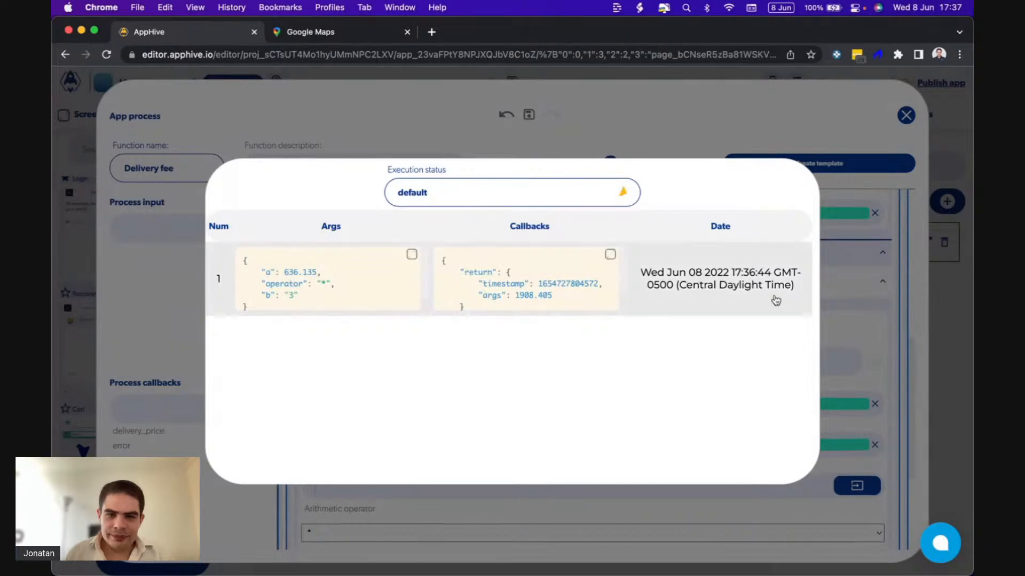
pyautogui.click(842, 298)
# Set the Get distance function's execution status to default.
pyautogui.scroll(5, 841, 300)
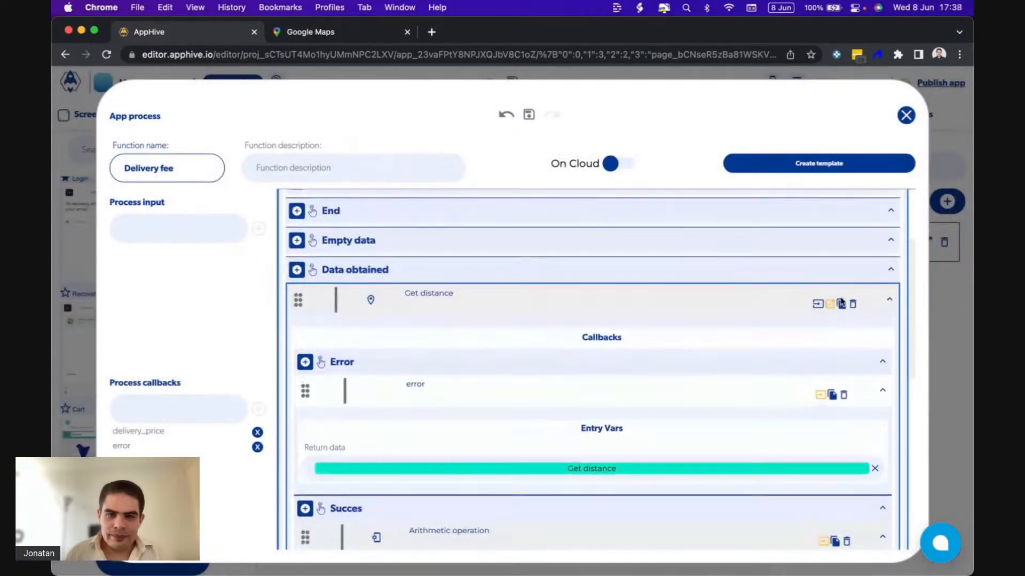
pyautogui.click(407, 312)
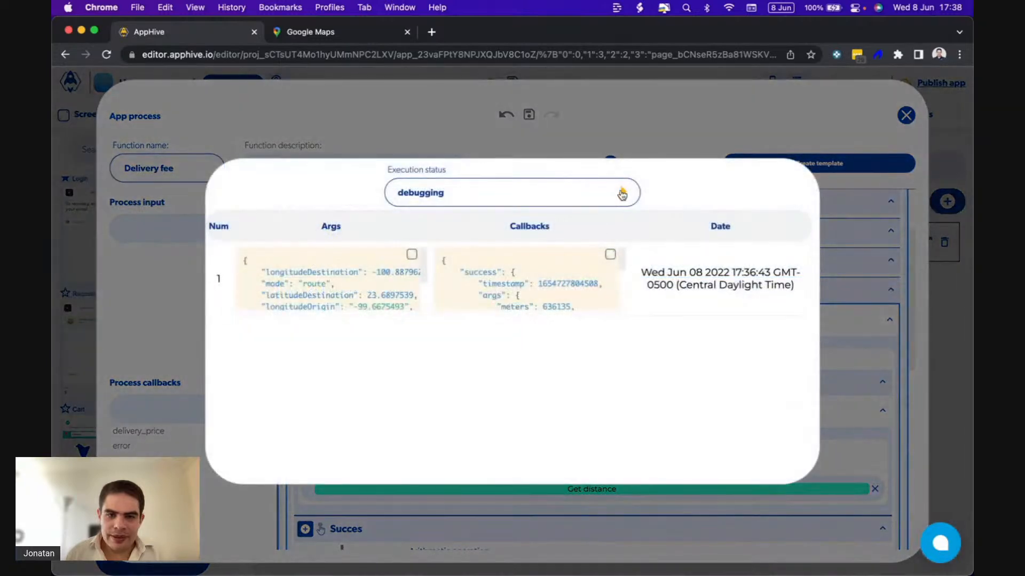
pyautogui.click(627, 192)
pyautogui.click(592, 221)
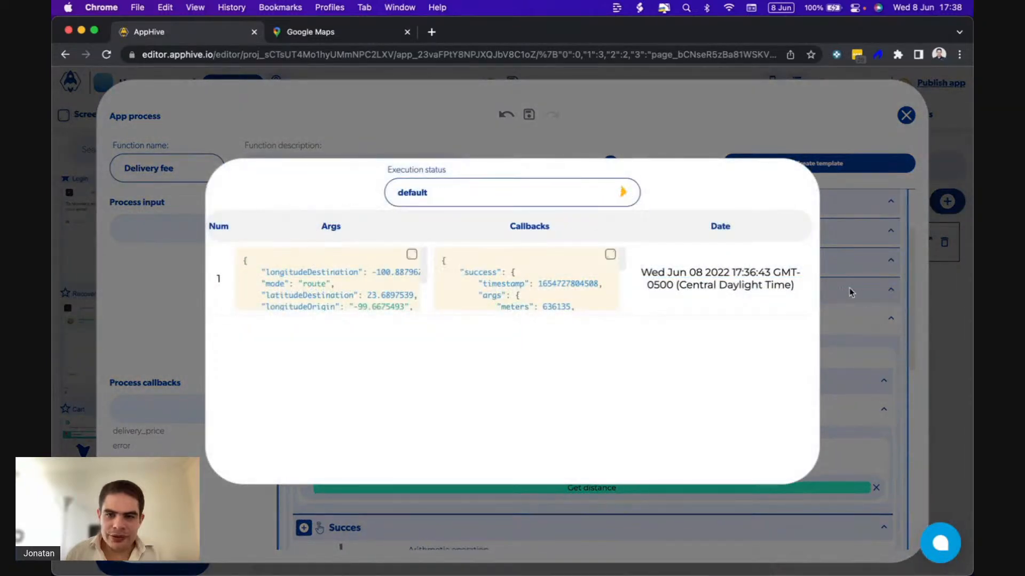
pyautogui.click(852, 291)
# Set the Get database data function's execution status to default and switch to the order preview in QuickTime Player.
pyautogui.scroll(3, 850, 292)
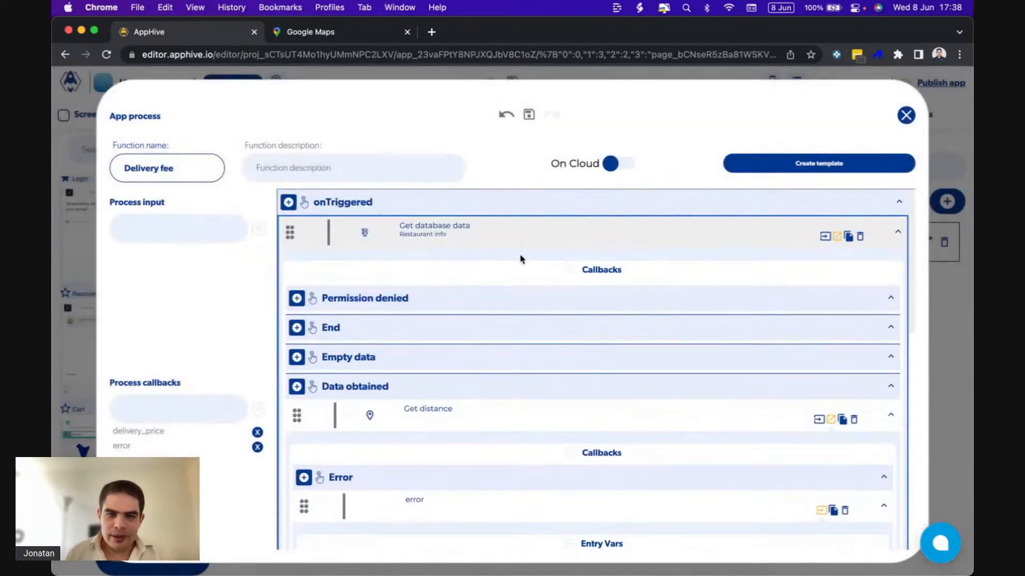
pyautogui.click(464, 230)
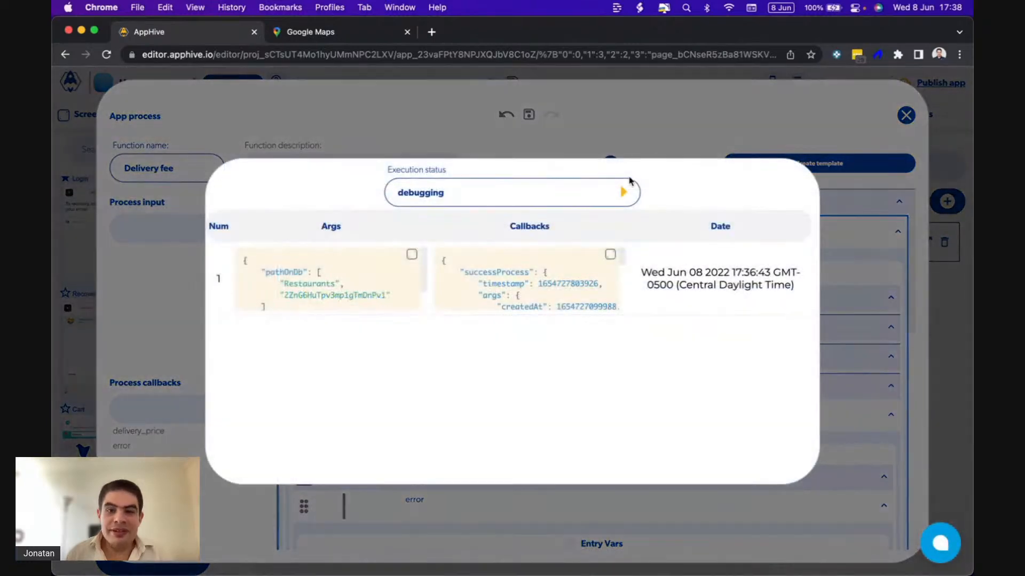
pyautogui.click(627, 191)
pyautogui.click(563, 216)
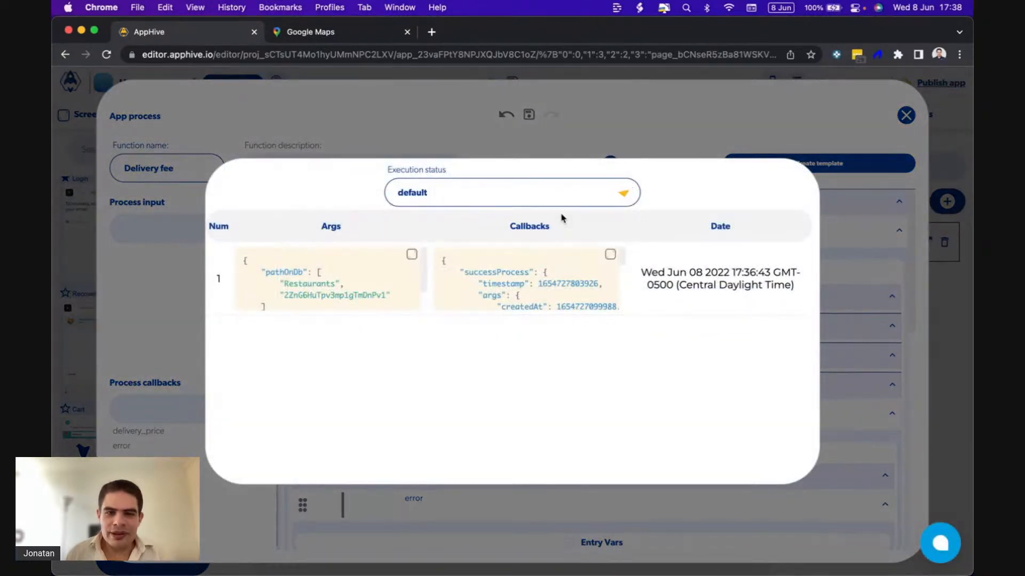
pyautogui.click(859, 272)
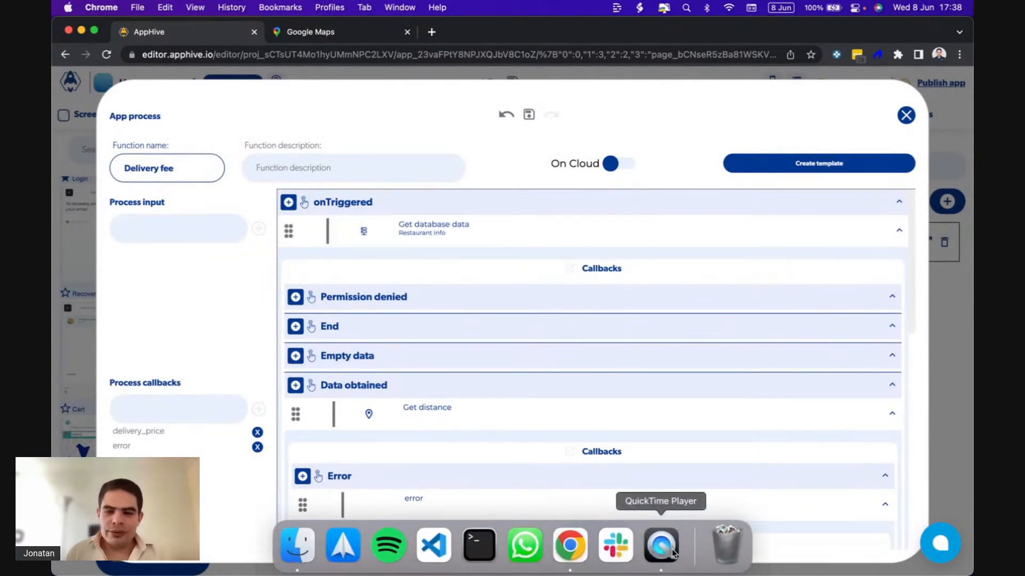
pyautogui.click(661, 552)
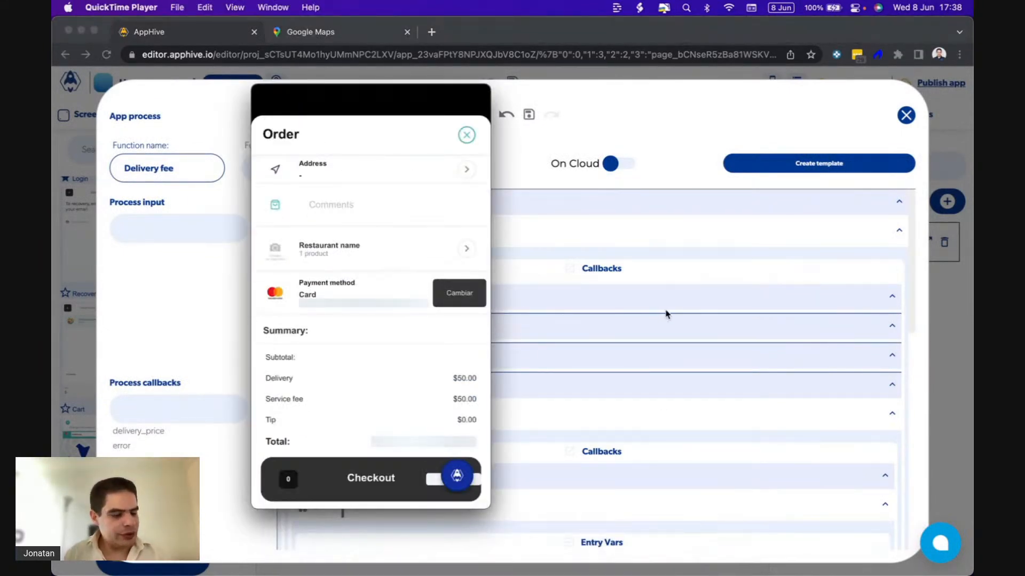
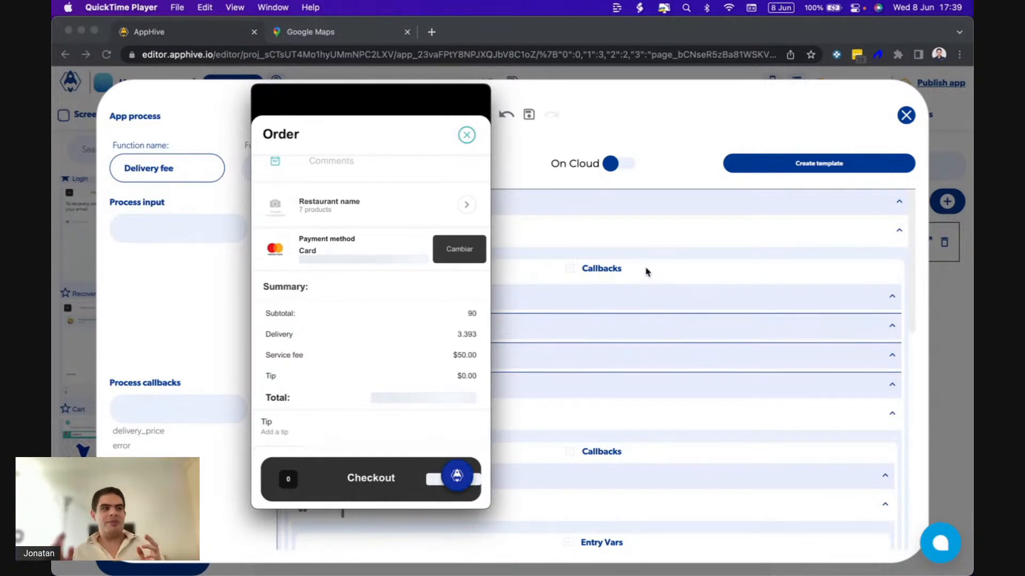
# Switch back to the Delivery fee process in Chrome and remove the delivery_price callback from Get distance's Succes callback.
pyautogui.moveTo(486, 282)
pyautogui.click(555, 268)
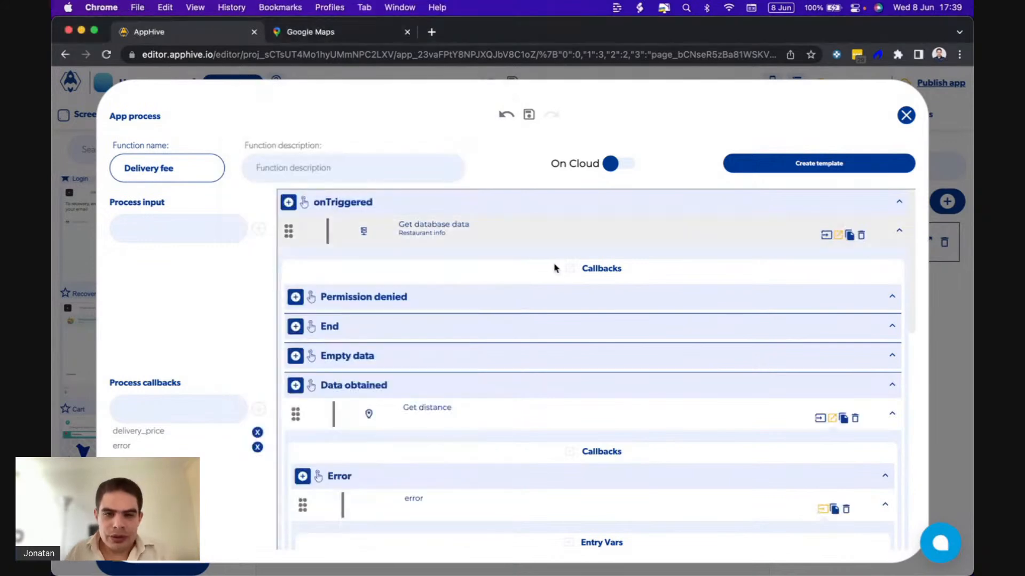
pyautogui.scroll(-10, 490, 273)
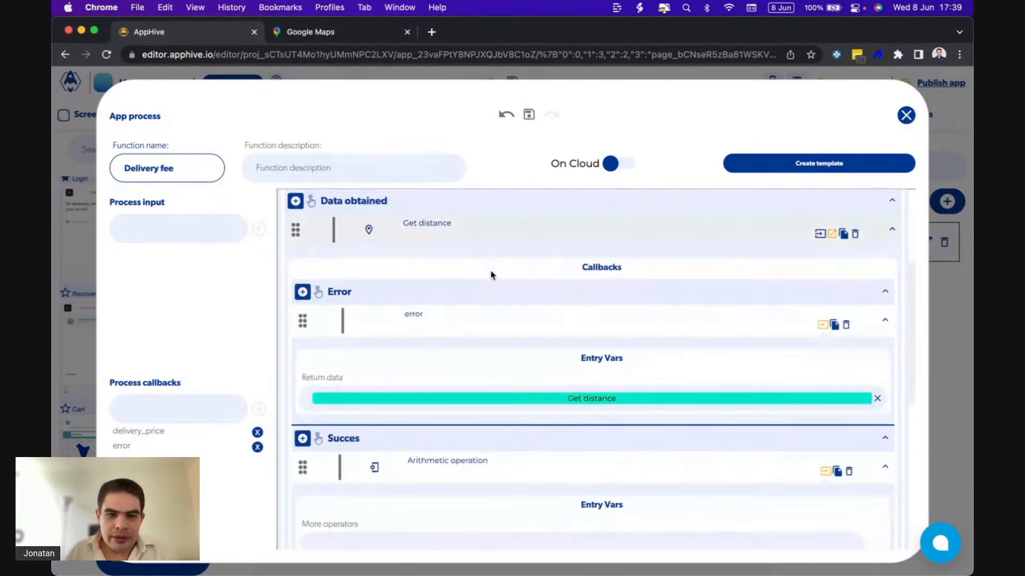
pyautogui.scroll(-5, 491, 274)
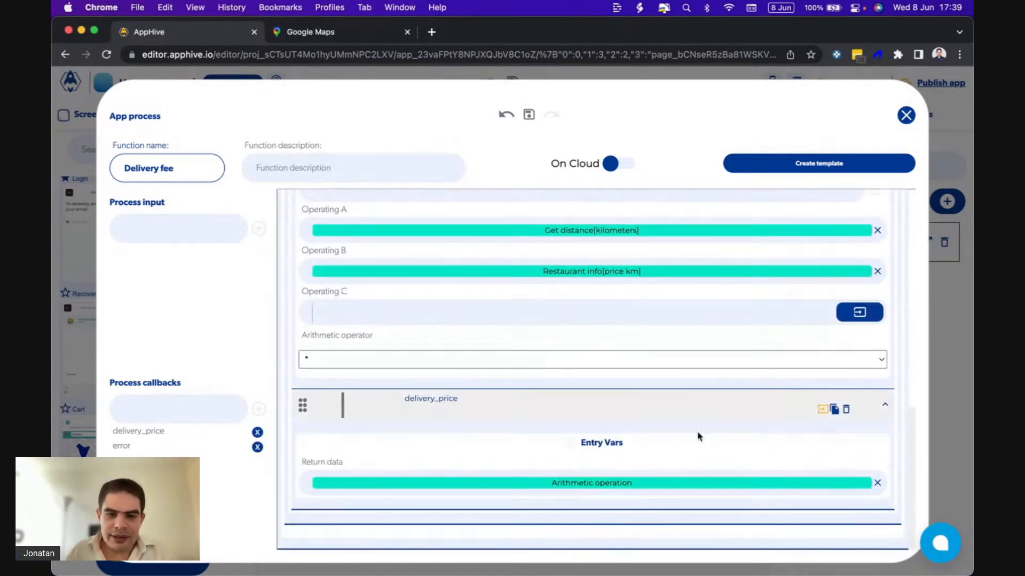
pyautogui.scroll(3, 478, 336)
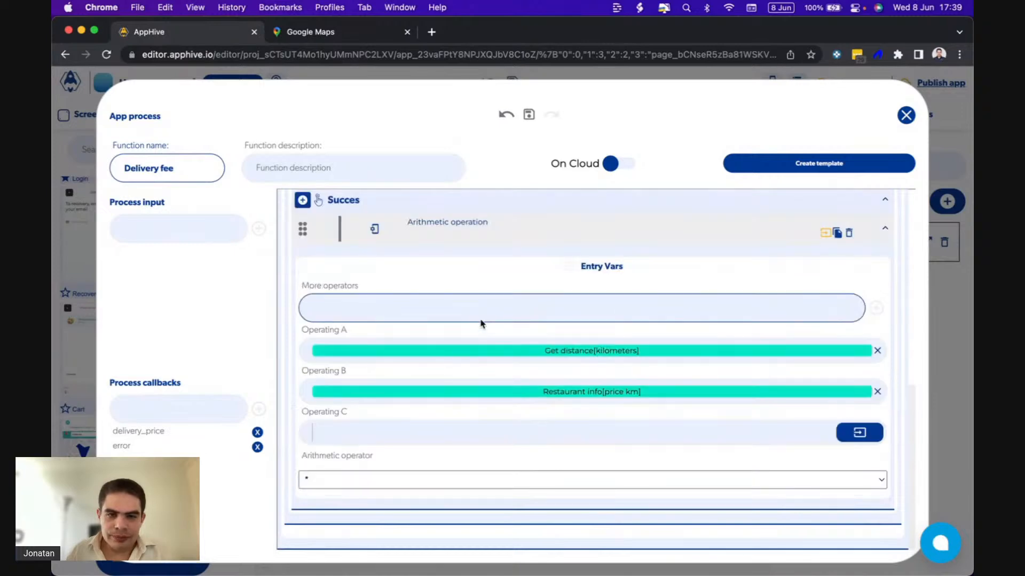
# Add a "minimum delivery price" field to the Restaurants collection through the Get database data function's database browser.
pyautogui.scroll(10, 482, 325)
pyautogui.click(826, 236)
pyautogui.scroll(-3, 527, 393)
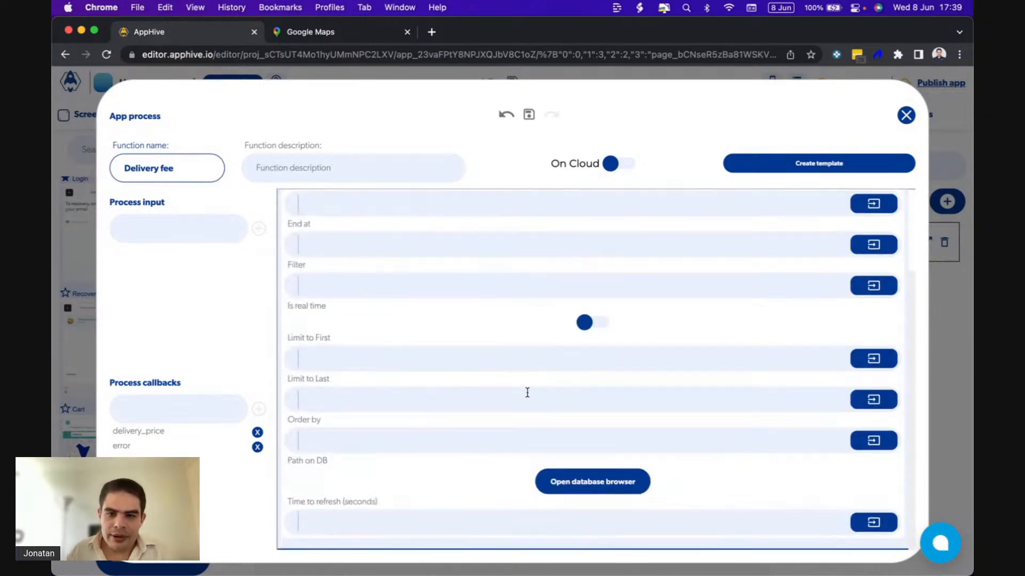
pyautogui.click(598, 480)
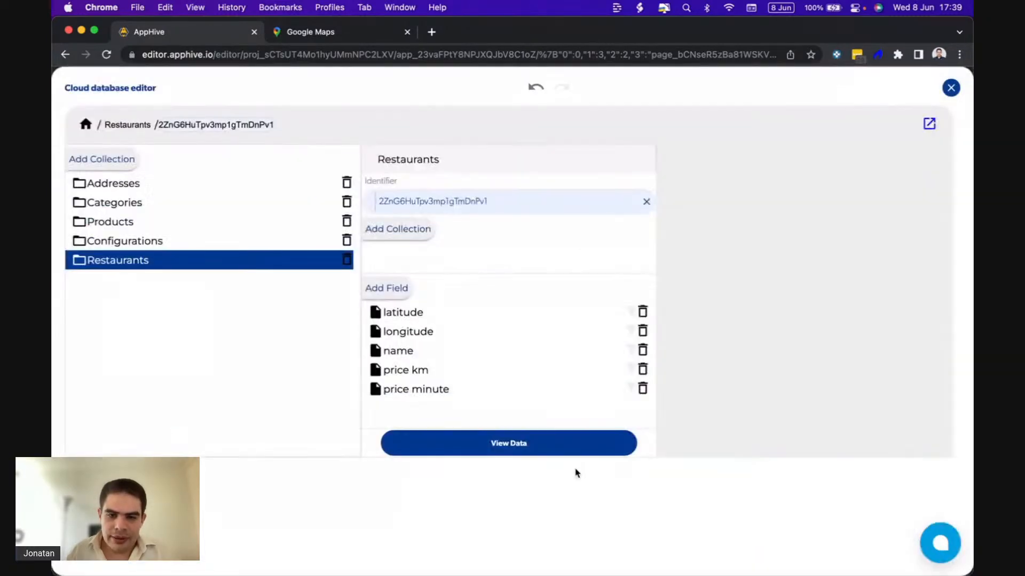
pyautogui.click(399, 289)
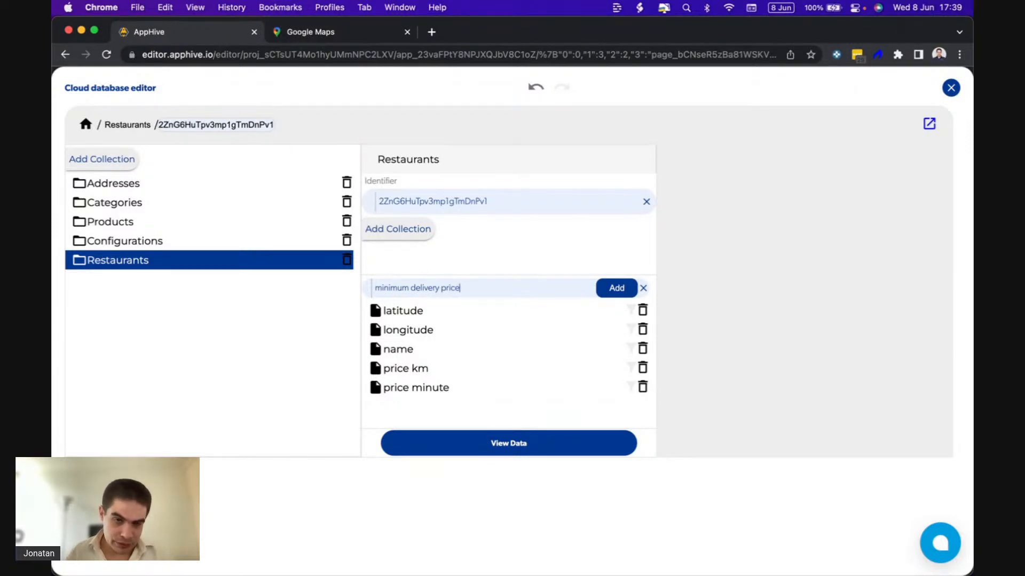
pyautogui.click(614, 288)
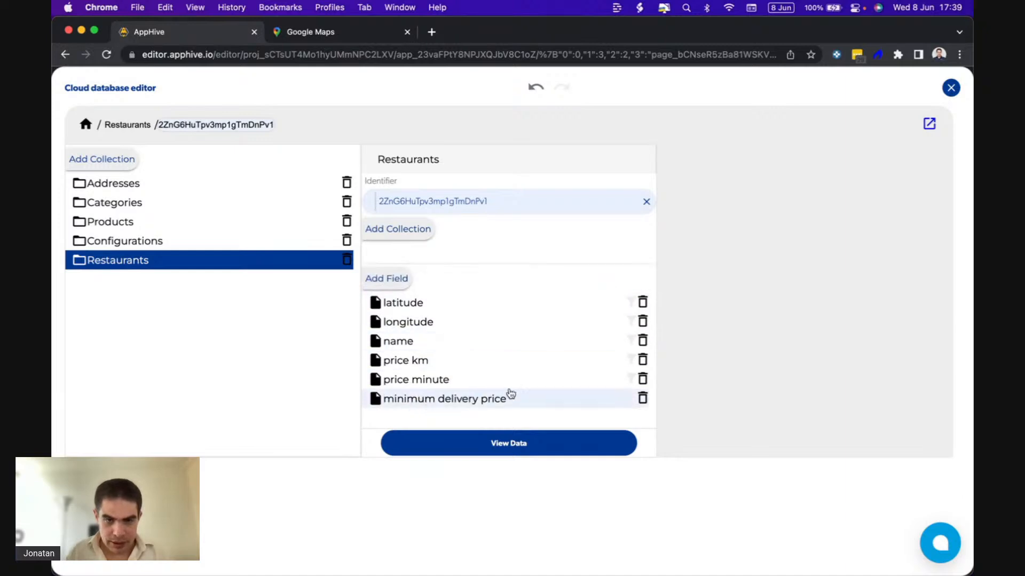
# Copy the minimum delivery price field's name and set the database path back to the restaurant record.
pyautogui.moveTo(520, 401); pyautogui.dragTo(386, 402)
pyautogui.press('super+c')
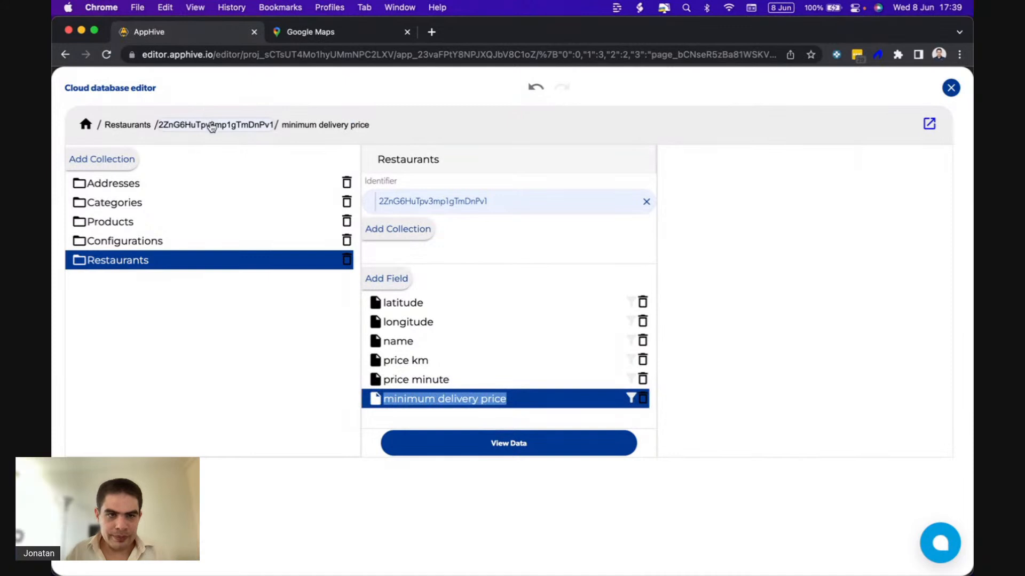
pyautogui.click(210, 125)
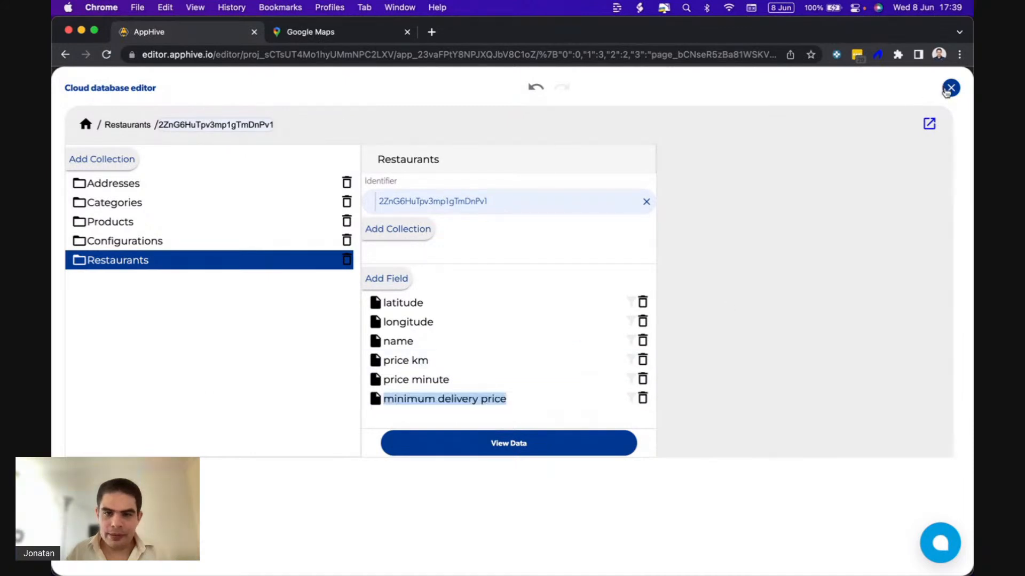
pyautogui.click(949, 88)
pyautogui.scroll(5, 569, 320)
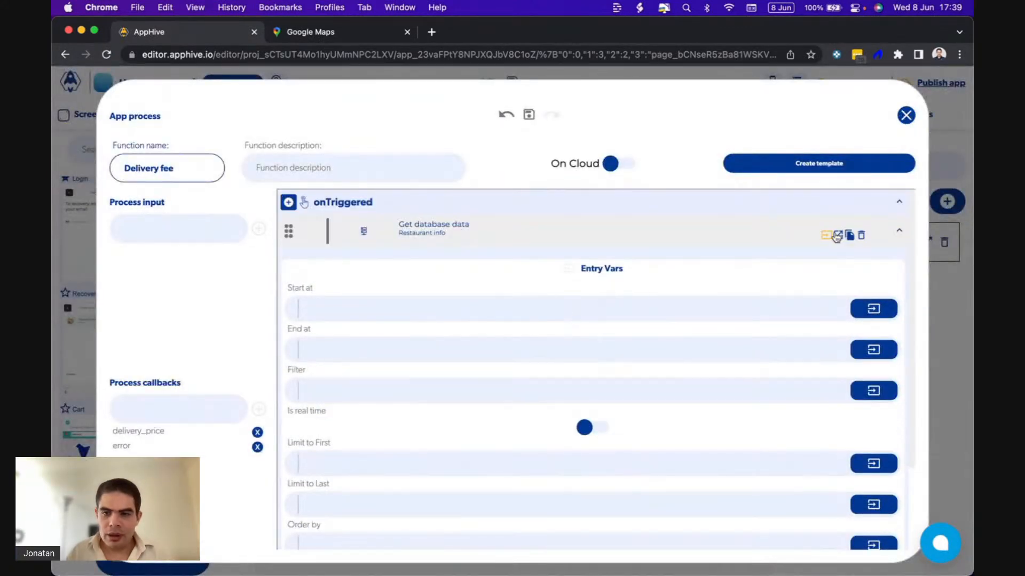
# Add a Conditional after the Arithmetic operation under Succes, with the Arithmetic operation's output as Value A.
pyautogui.scroll(-5, 579, 389)
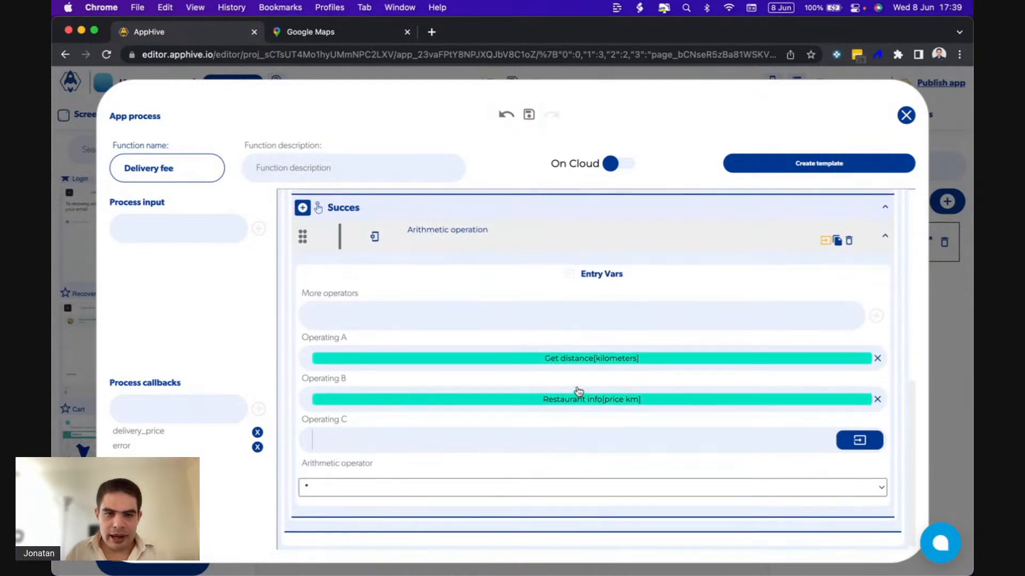
pyautogui.click(303, 209)
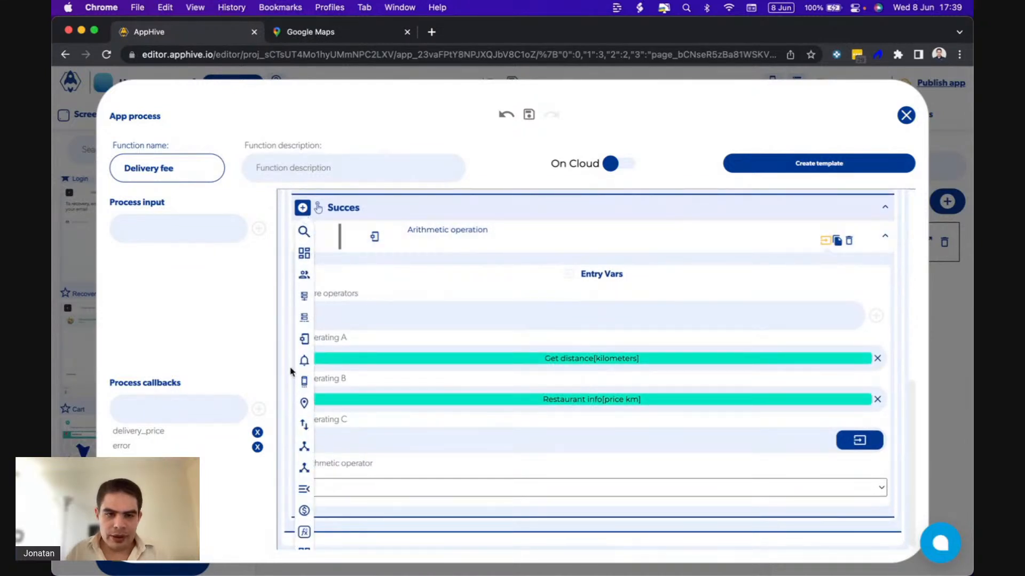
pyautogui.moveTo(304, 339)
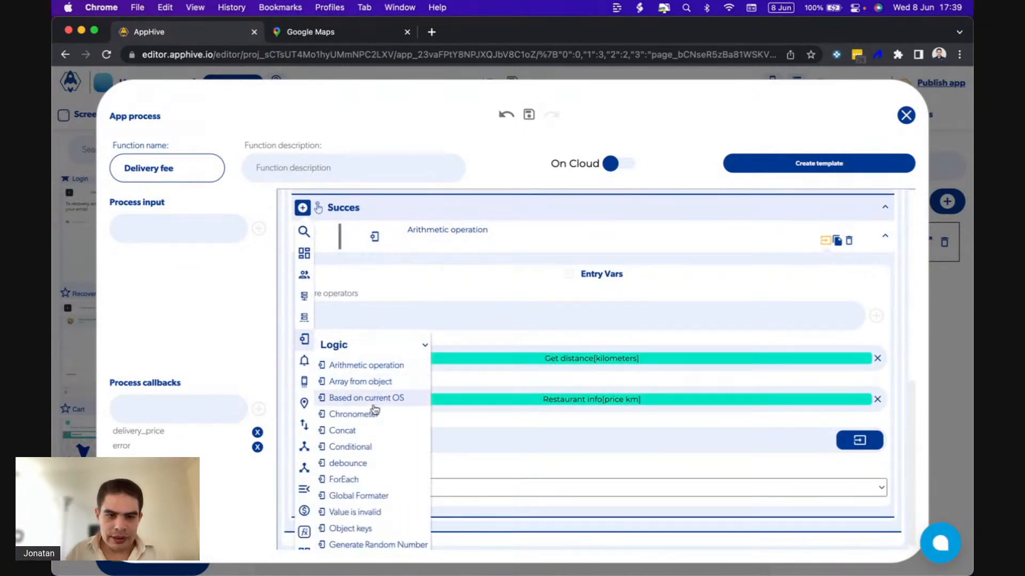
pyautogui.click(373, 448)
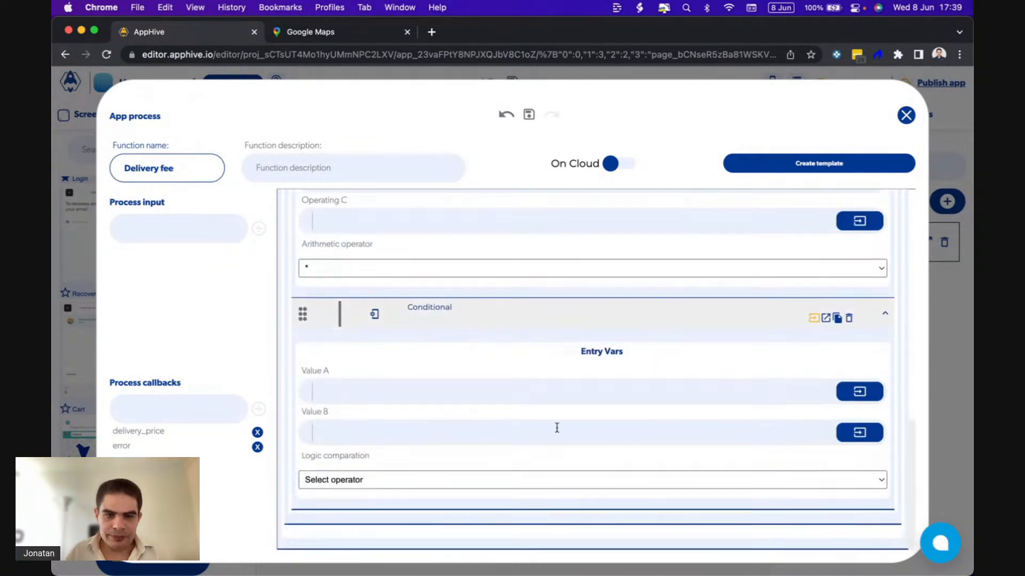
pyautogui.click(859, 392)
pyautogui.click(841, 423)
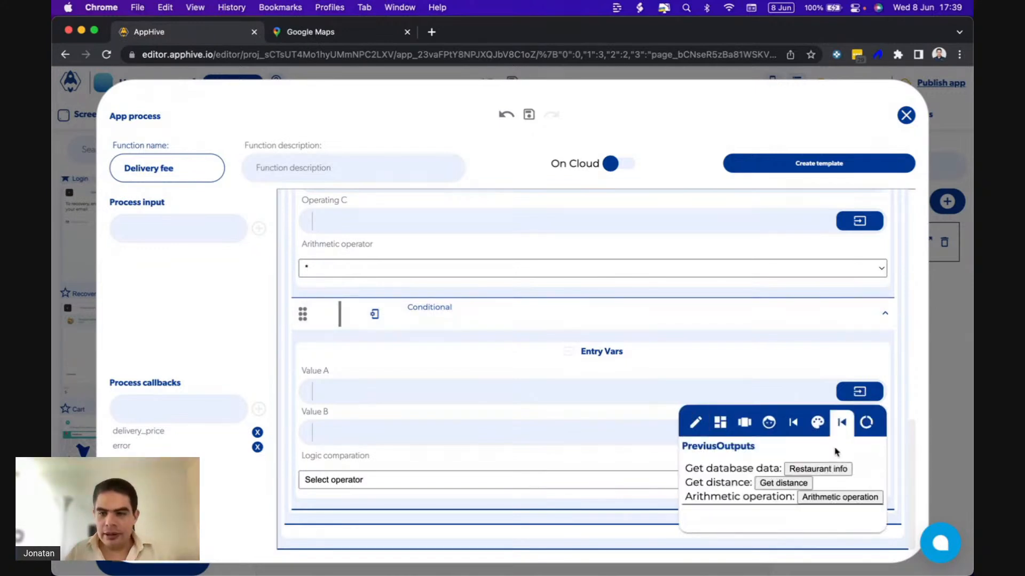
pyautogui.click(824, 498)
# Set the Conditional's Value B to the Restaurant info output's "minimum delivery price" attribute.
pyautogui.scroll(1, 671, 382)
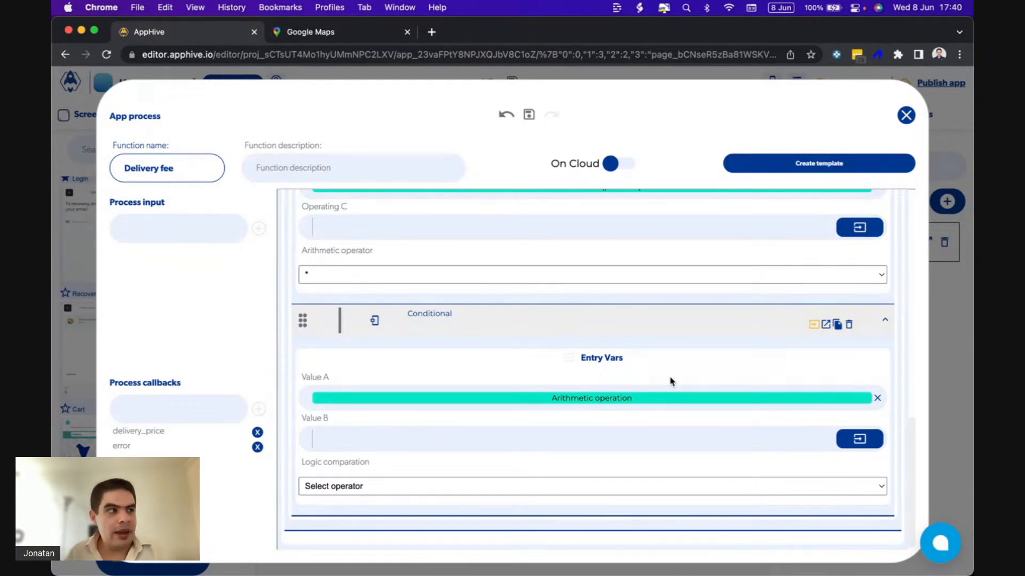
pyautogui.click(852, 446)
pyautogui.click(842, 315)
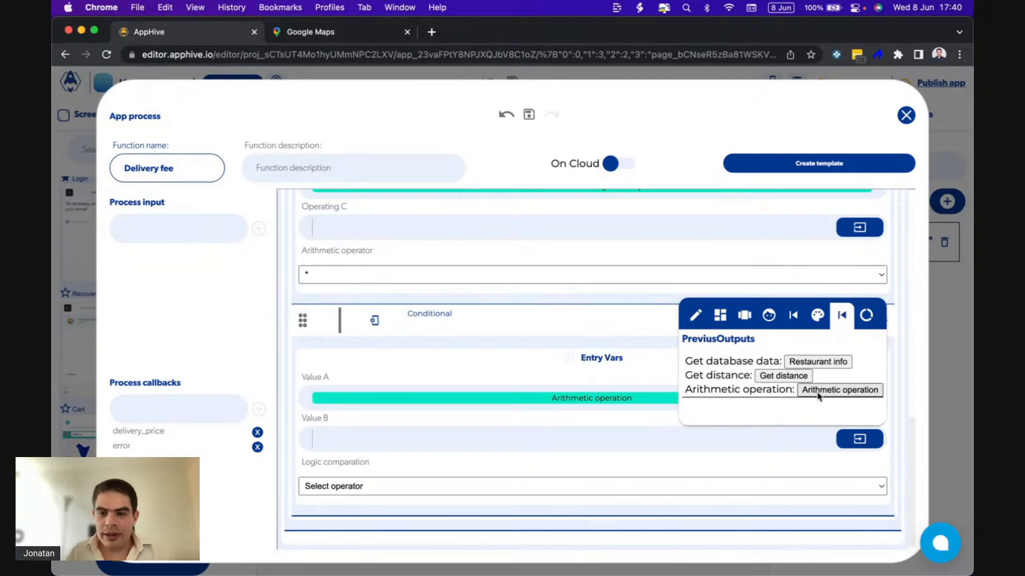
pyautogui.click(816, 362)
pyautogui.click(746, 413)
pyautogui.press('super+v')
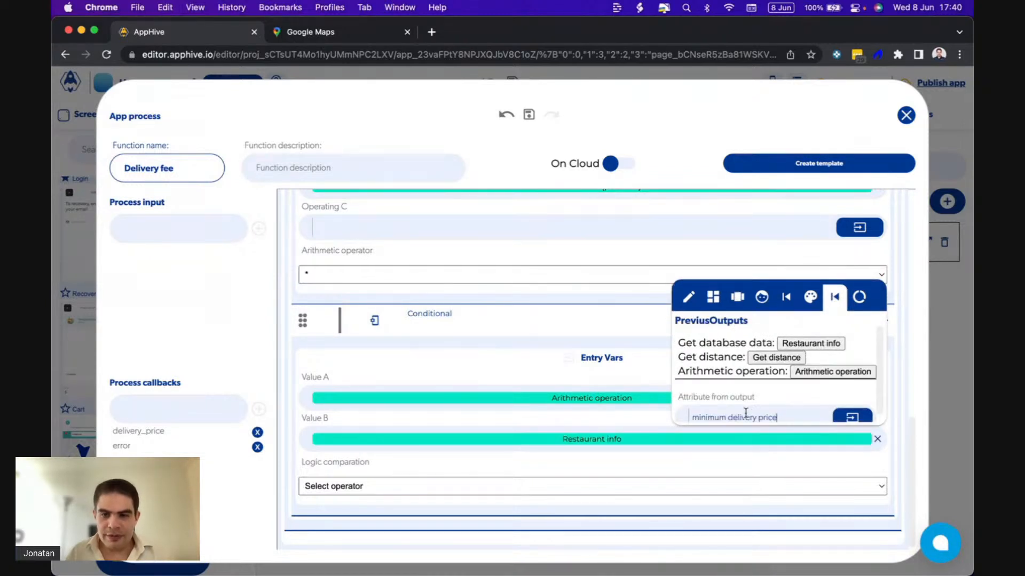
pyautogui.scroll(-1, 746, 413)
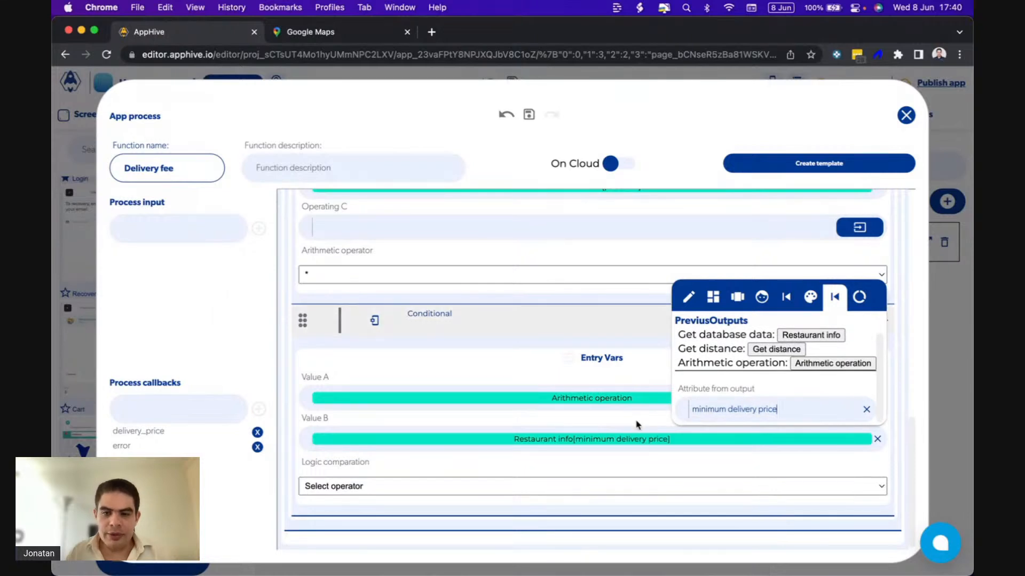
# Set the Conditional's logic comparison operator to <=.
pyautogui.click(575, 490)
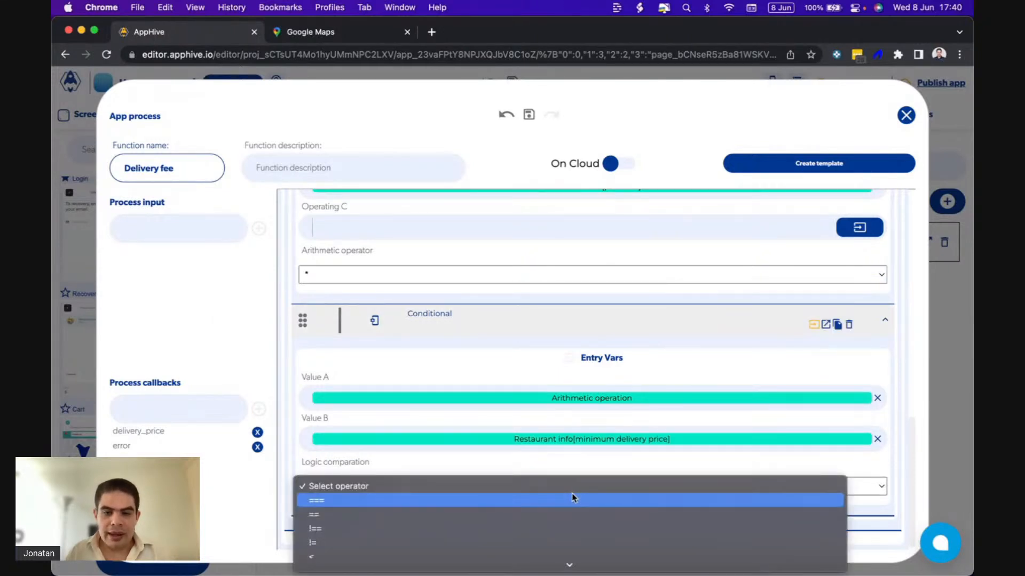
pyautogui.scroll(-2, 572, 494)
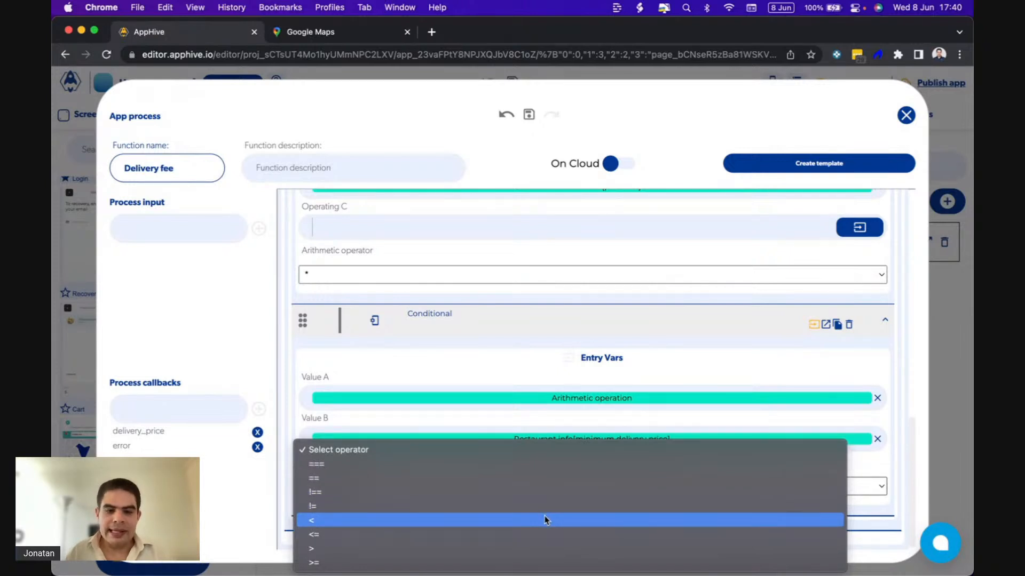
pyautogui.click(545, 520)
pyautogui.click(566, 488)
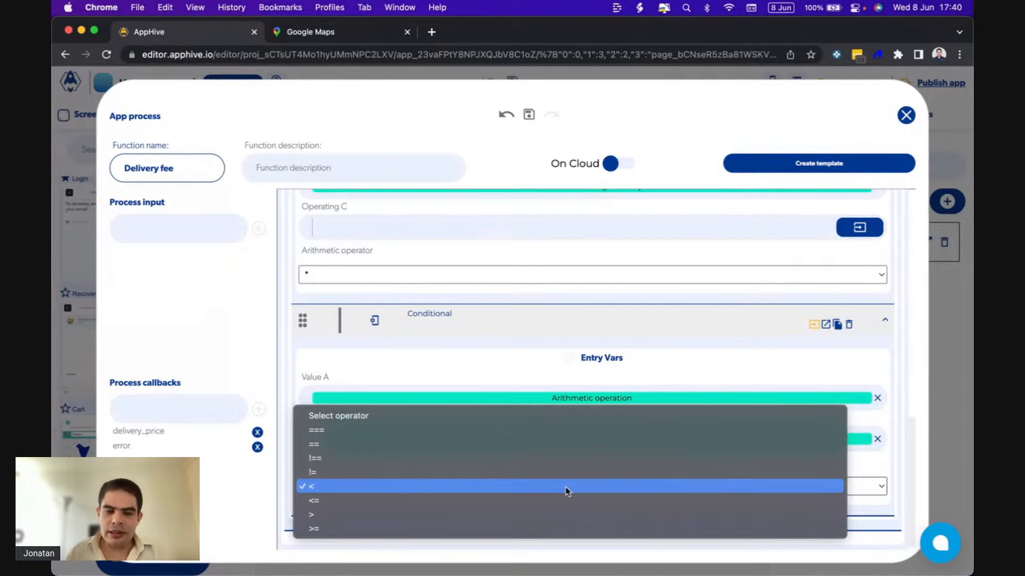
pyautogui.click(555, 499)
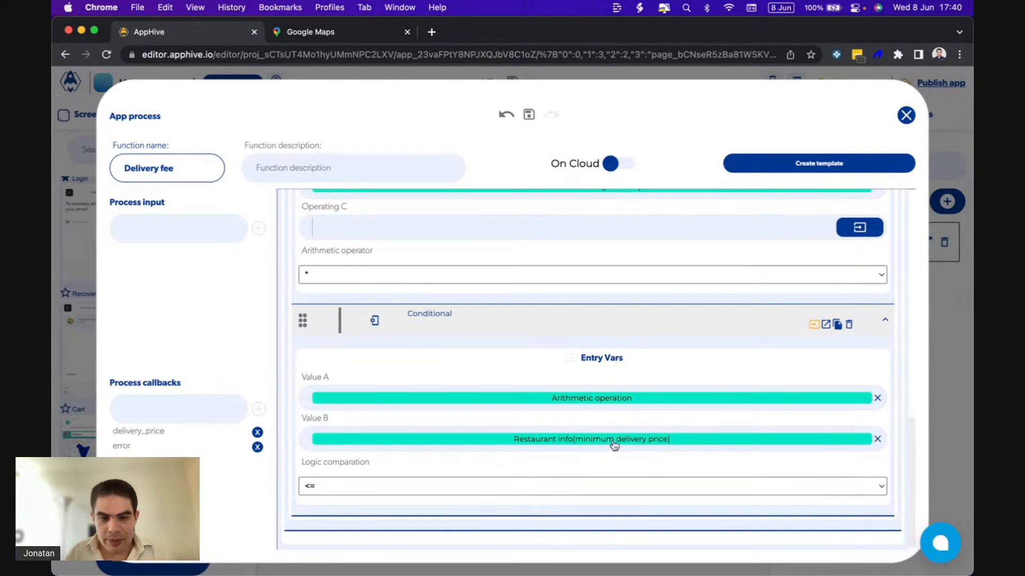
# Add the delivery_price process callback under the Conditional's Is true callback.
pyautogui.click(825, 325)
pyautogui.click(309, 479)
pyautogui.moveTo(309, 531)
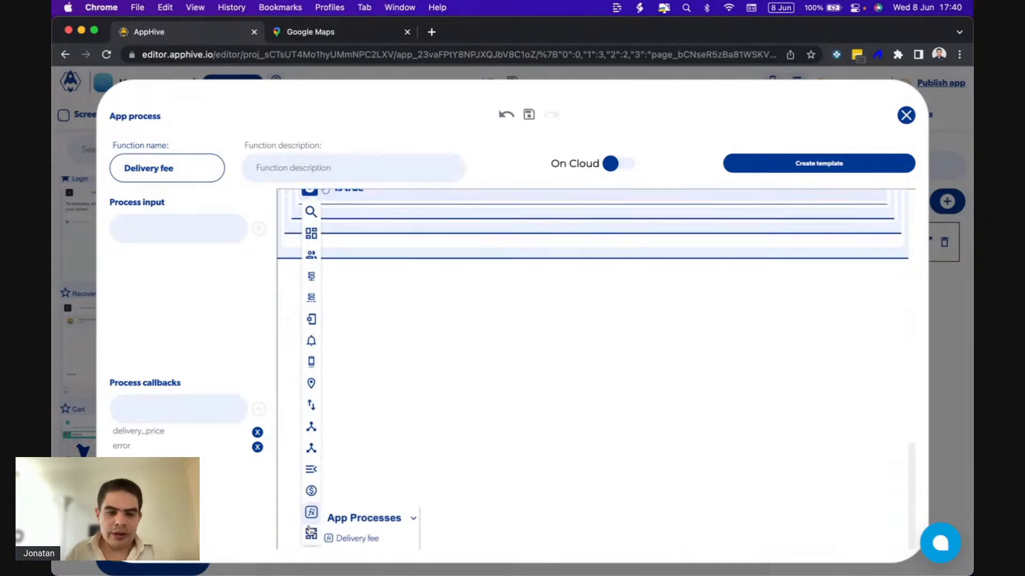
pyautogui.scroll(-1, 386, 541)
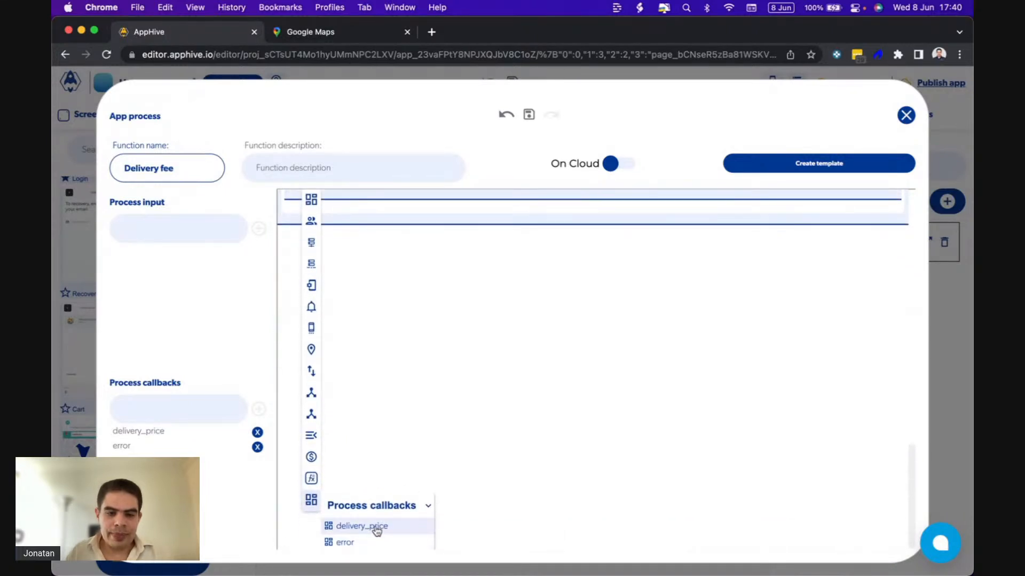
pyautogui.click(377, 527)
# Set the return data of the Is true delivery_price callback to the Restaurant info output's "minimum delivery price" attribute.
pyautogui.click(852, 468)
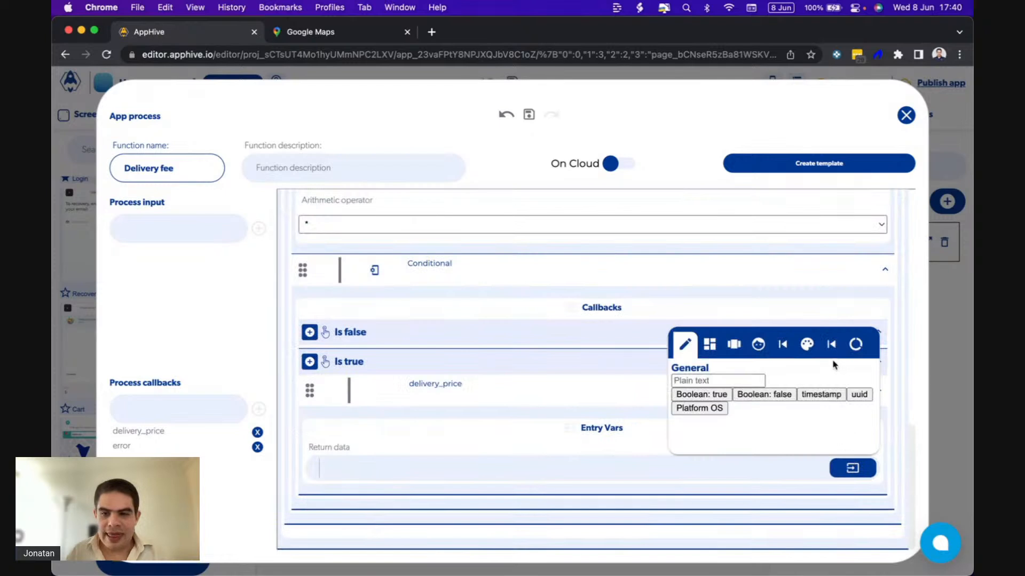
pyautogui.click(832, 344)
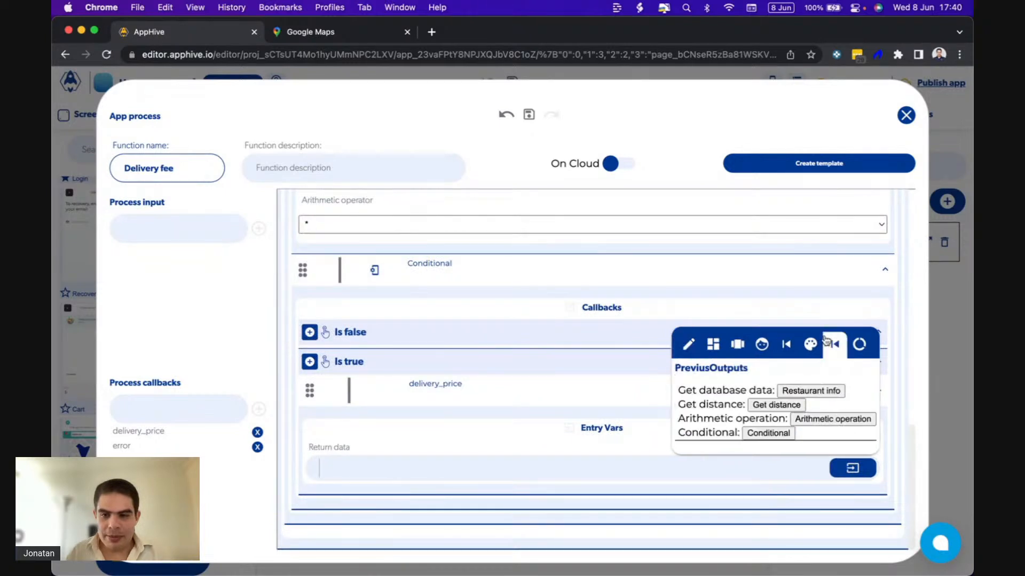
pyautogui.click(795, 391)
pyautogui.click(720, 437)
pyautogui.press('super+v')
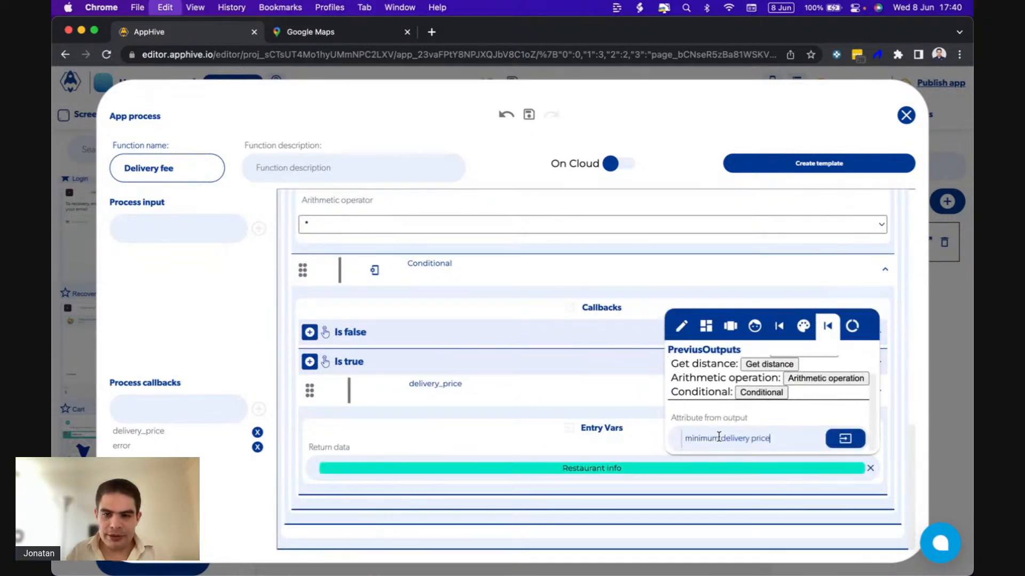
pyautogui.press('Return')
# Open the cloud database editor from the Restaurant info function's entry variables and display the Restaurants collection's data.
pyautogui.scroll(10, 681, 293)
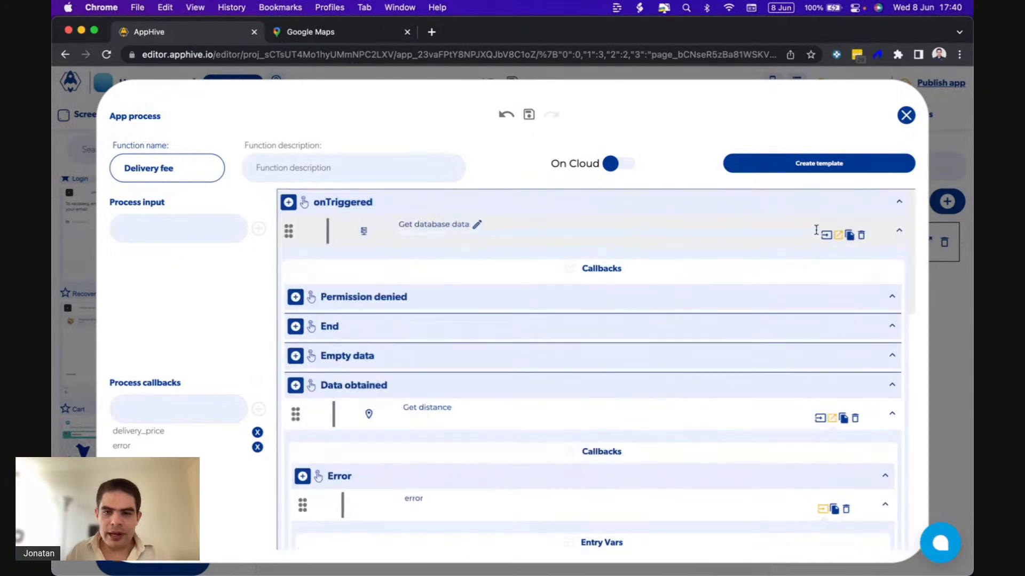
pyautogui.click(815, 233)
pyautogui.scroll(-3, 587, 405)
pyautogui.click(566, 483)
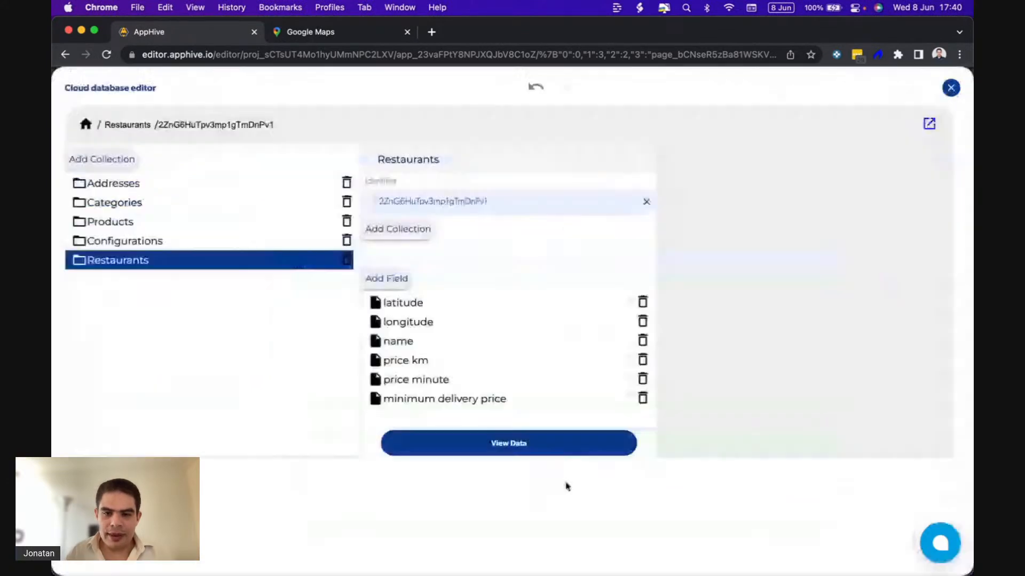
pyautogui.click(561, 445)
pyautogui.scroll(-4, 753, 357)
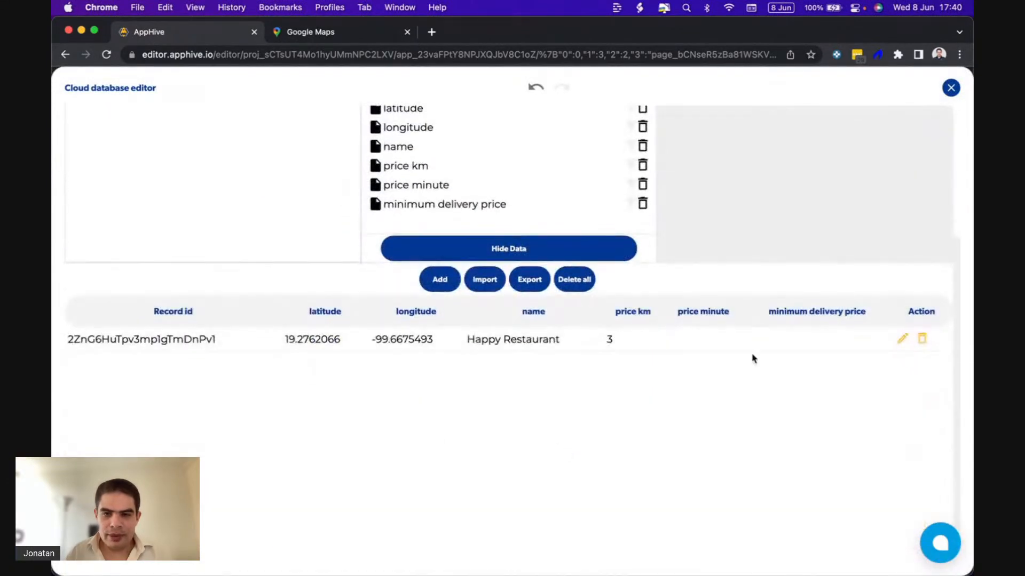
# Set the Happy Restaurant record's minimum delivery price to 10, save it and close the database editor.
pyautogui.click(901, 341)
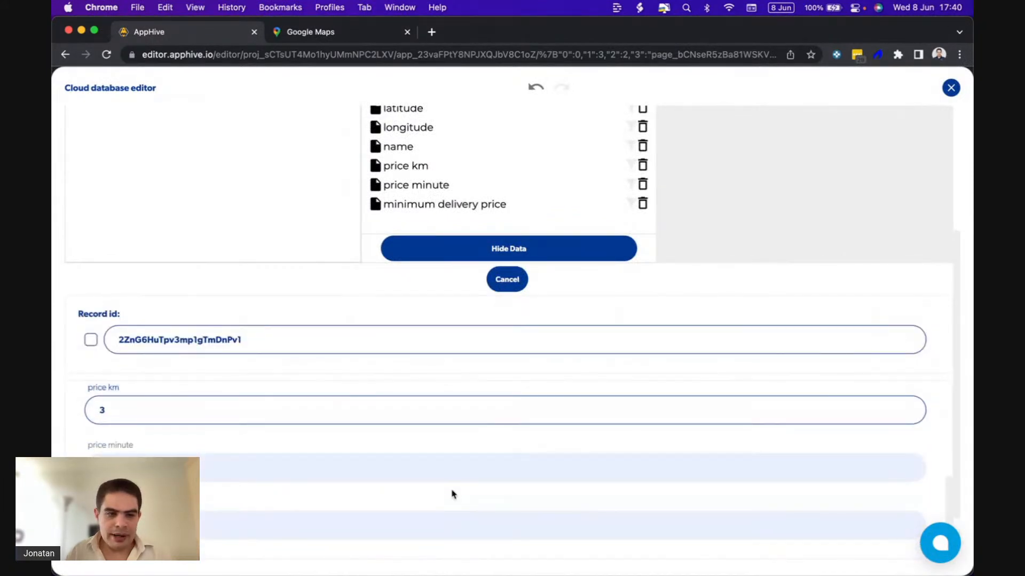
pyautogui.click(226, 528)
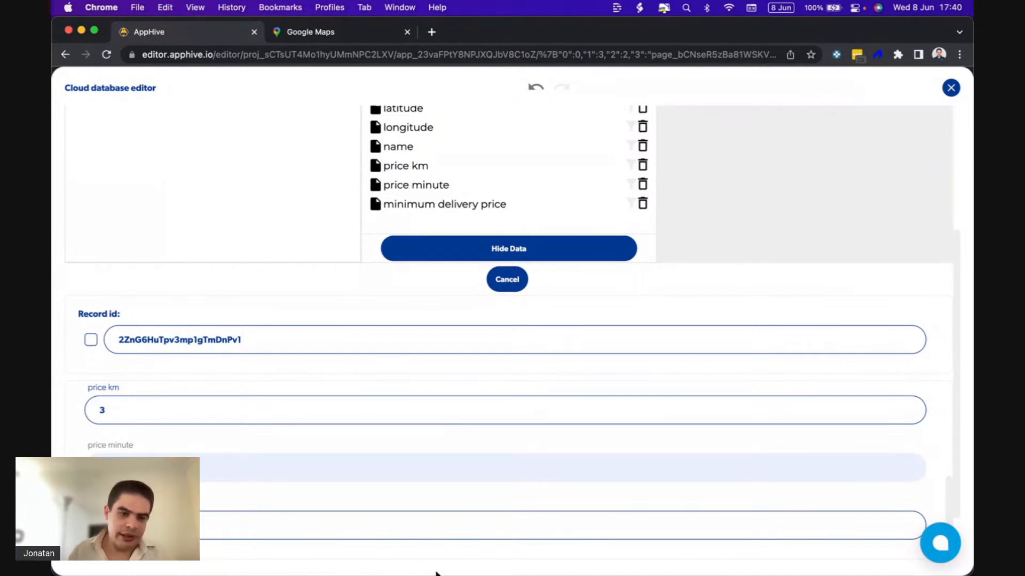
pyautogui.scroll(-3, 646, 504)
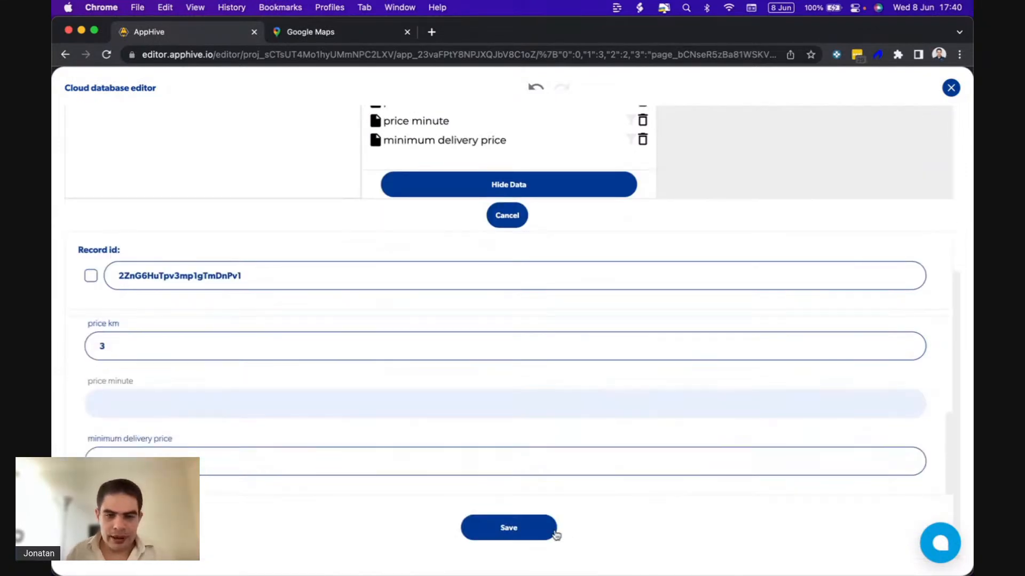
pyautogui.click(555, 534)
pyautogui.scroll(4, 894, 186)
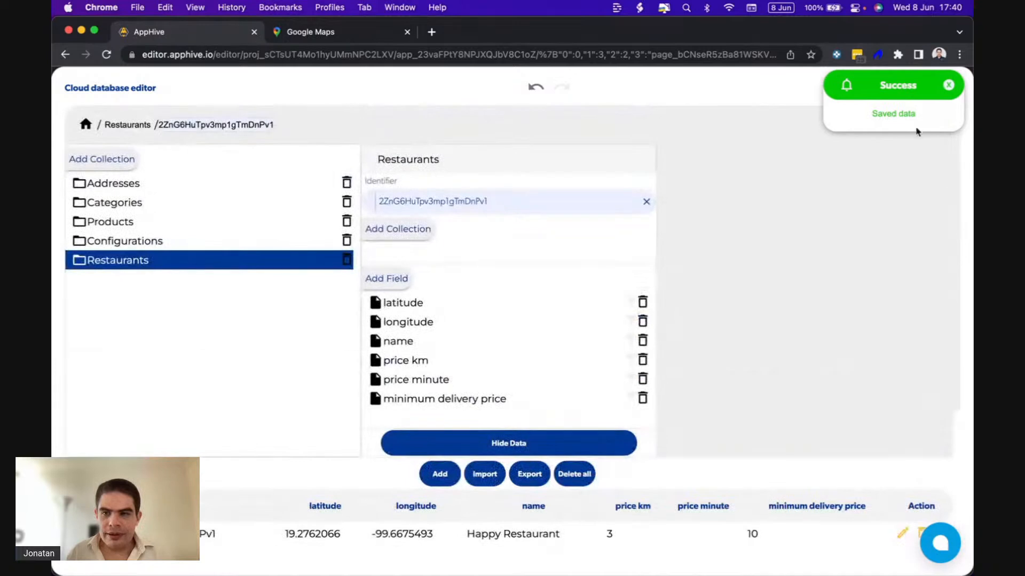
pyautogui.click(948, 87)
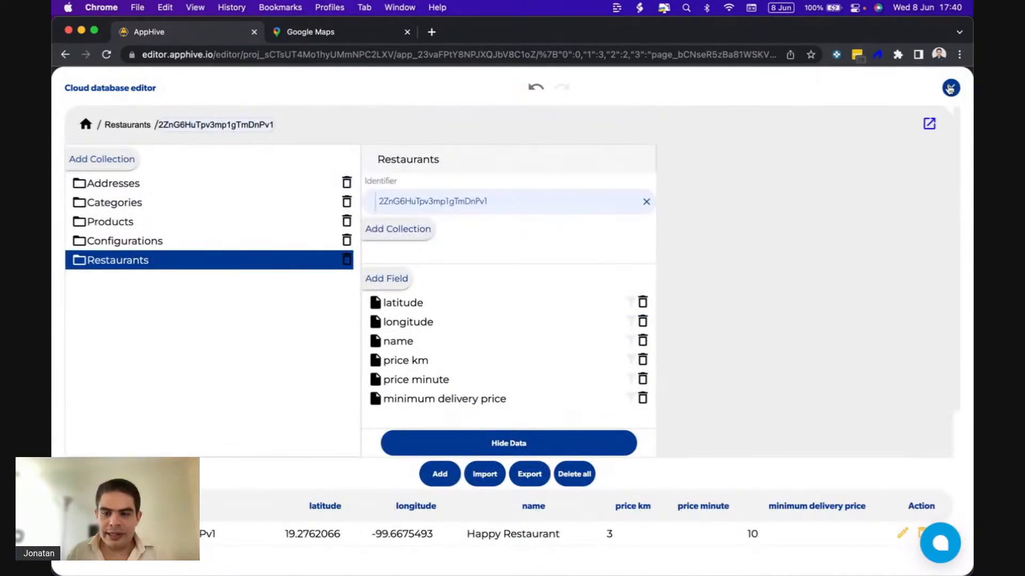
pyautogui.click(950, 89)
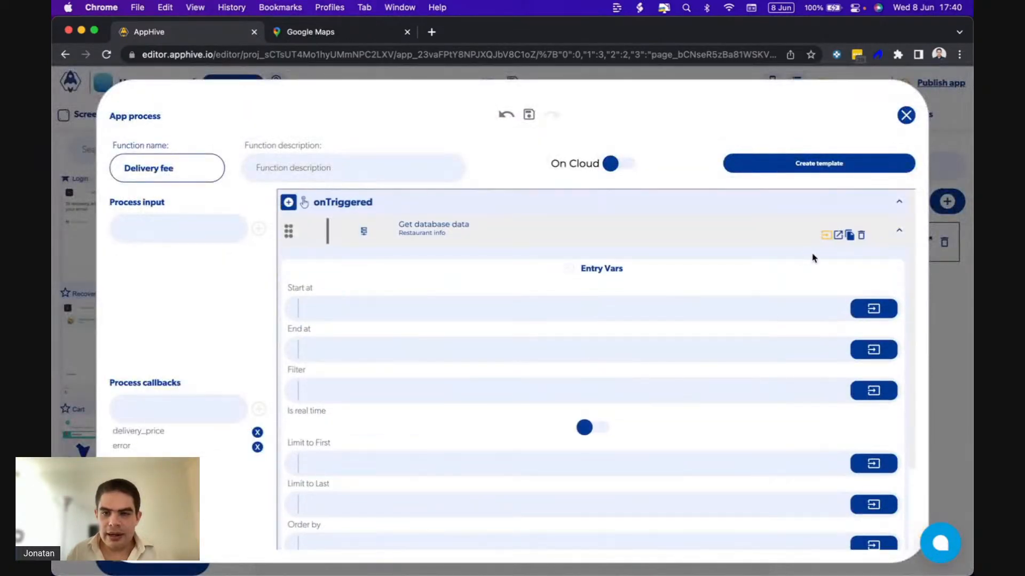
# Add the delivery_price process callback under the Conditional's Is false callback.
pyautogui.click(837, 235)
pyautogui.scroll(-5, 624, 393)
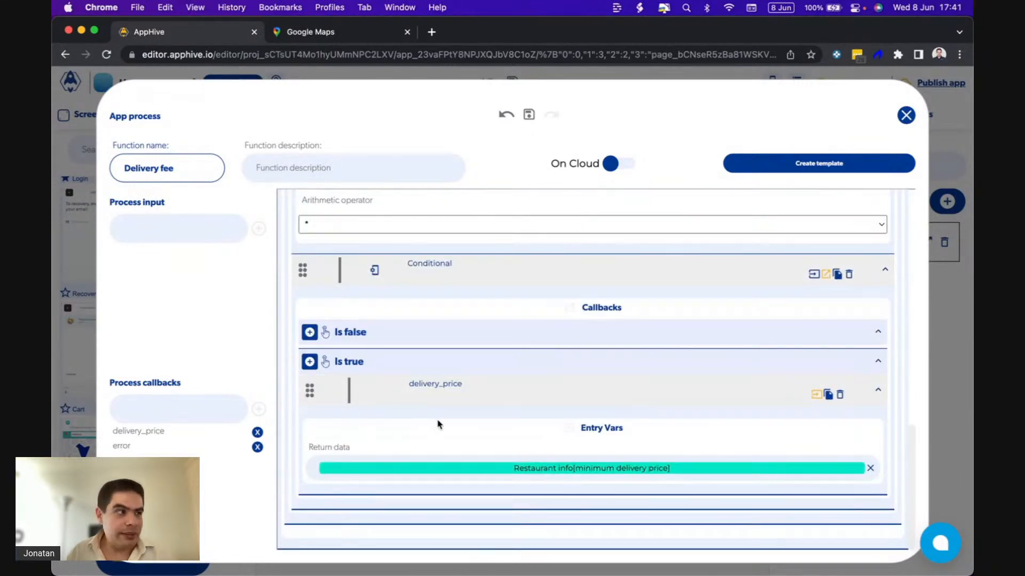
pyautogui.click(310, 333)
pyautogui.scroll(-3, 311, 512)
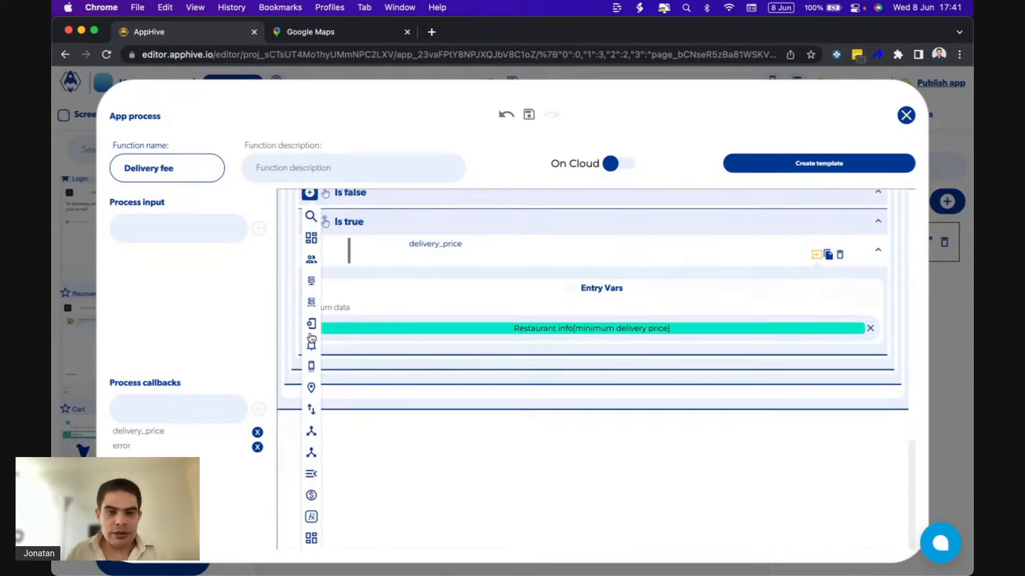
pyautogui.moveTo(313, 540)
pyautogui.scroll(-1, 361, 547)
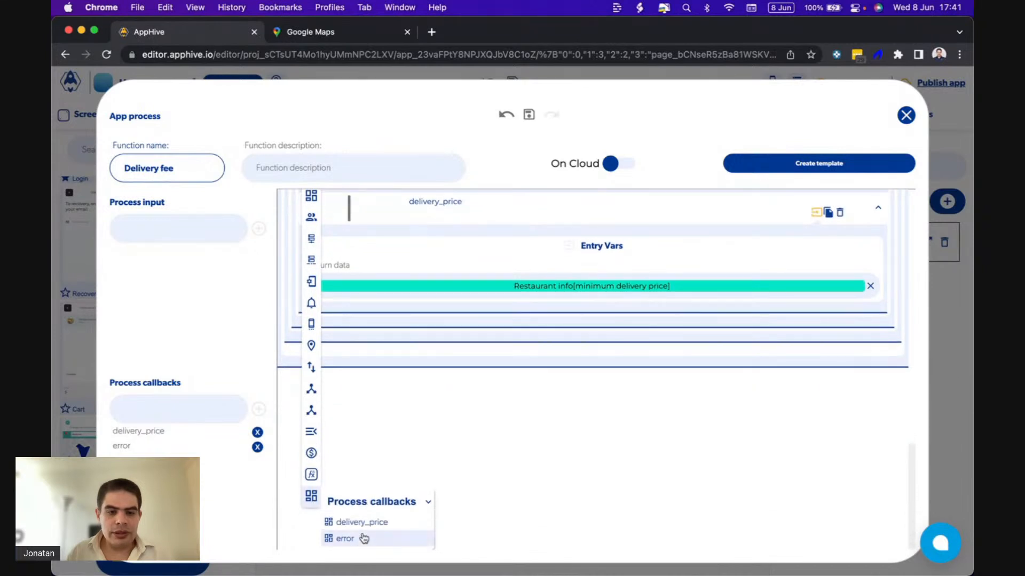
pyautogui.click(366, 523)
# Set the return data of the Is false delivery_price callback to the Arithmetic operation output and close the Delivery fee process.
pyautogui.click(850, 323)
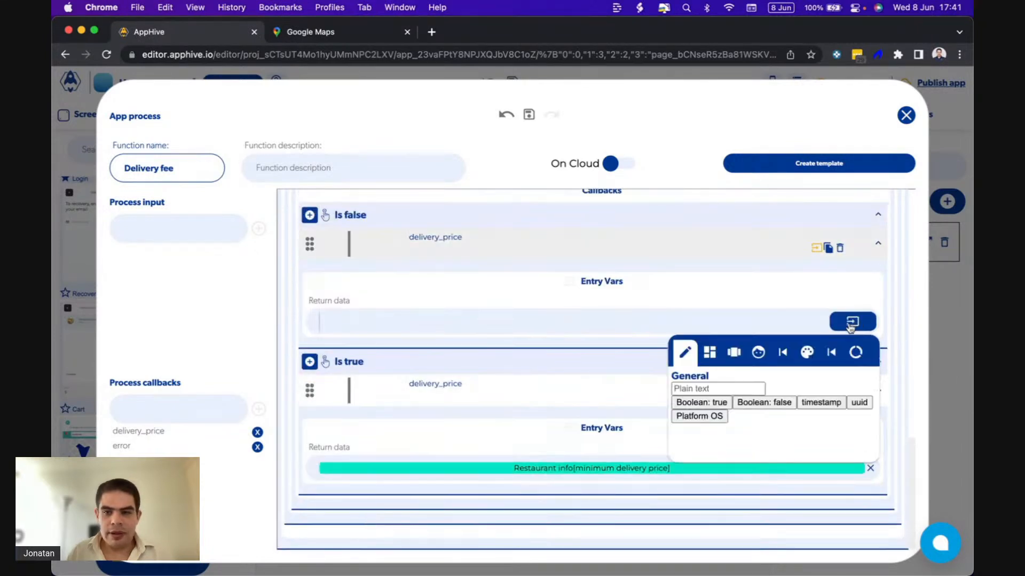
pyautogui.click(834, 349)
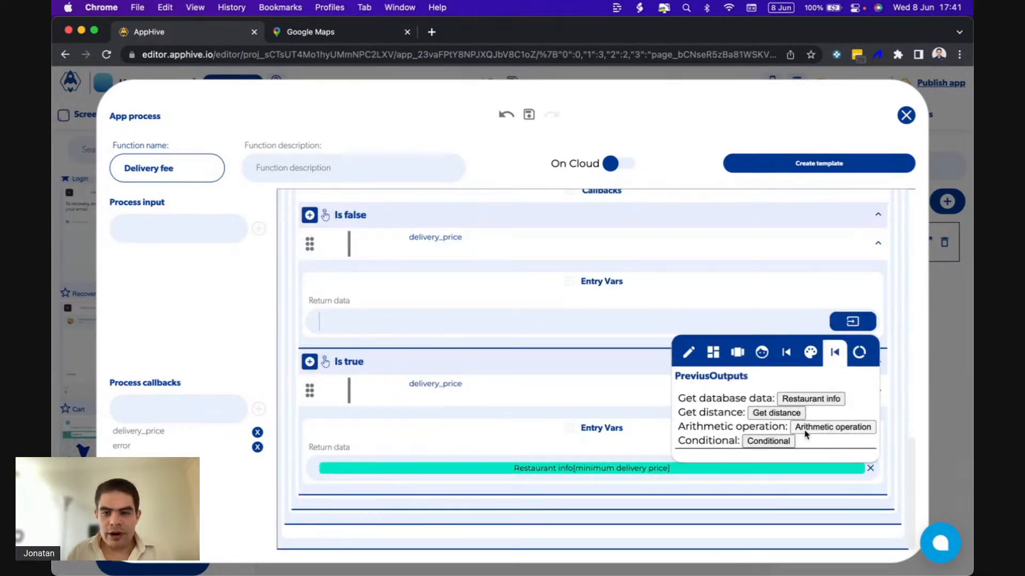
pyautogui.click(825, 427)
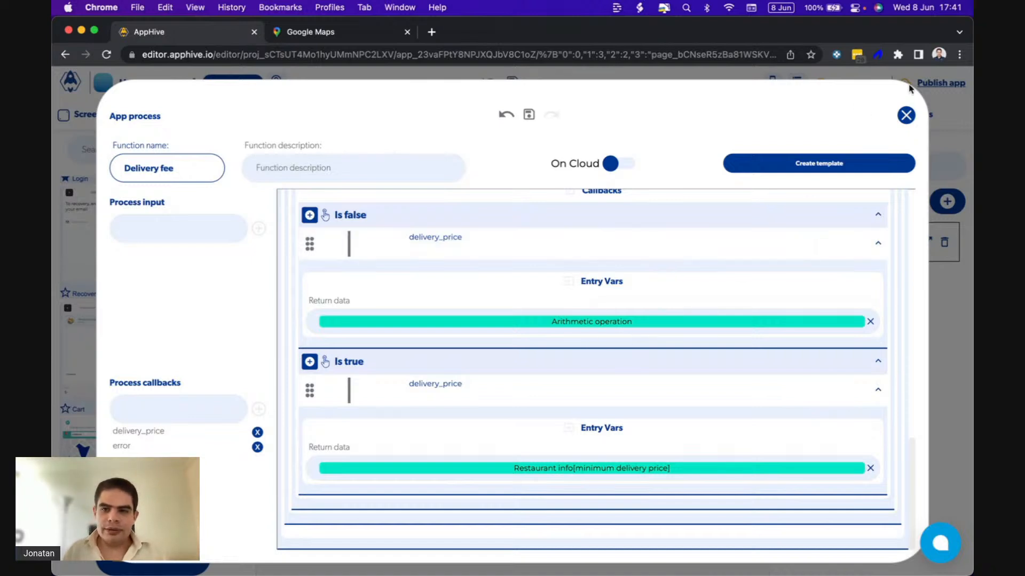
pyautogui.click(905, 116)
# Switch to QuickTime Player to check the shopping cart total in the running app, then return to the AppHive editor.
pyautogui.moveTo(701, 572)
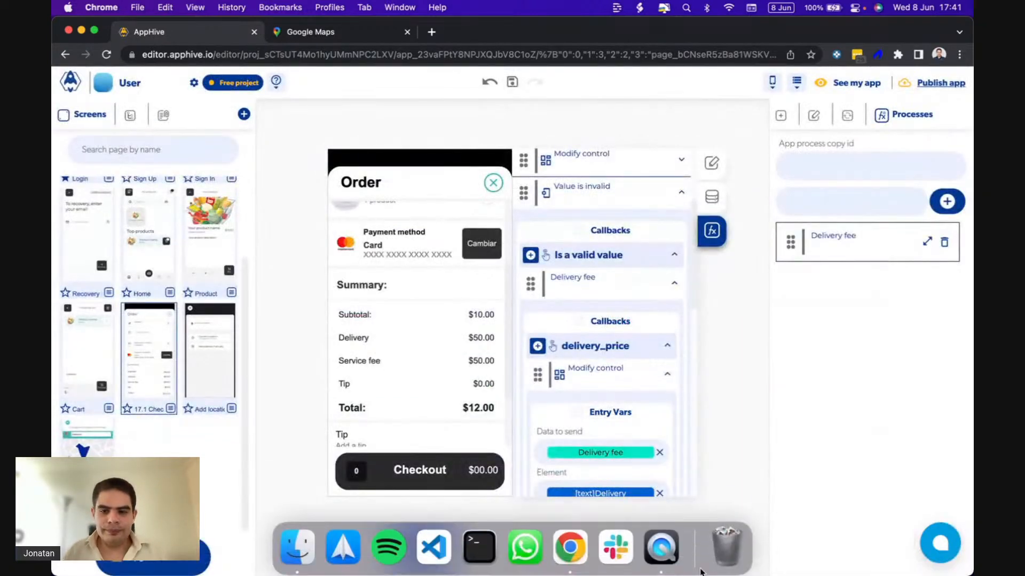
pyautogui.click(661, 547)
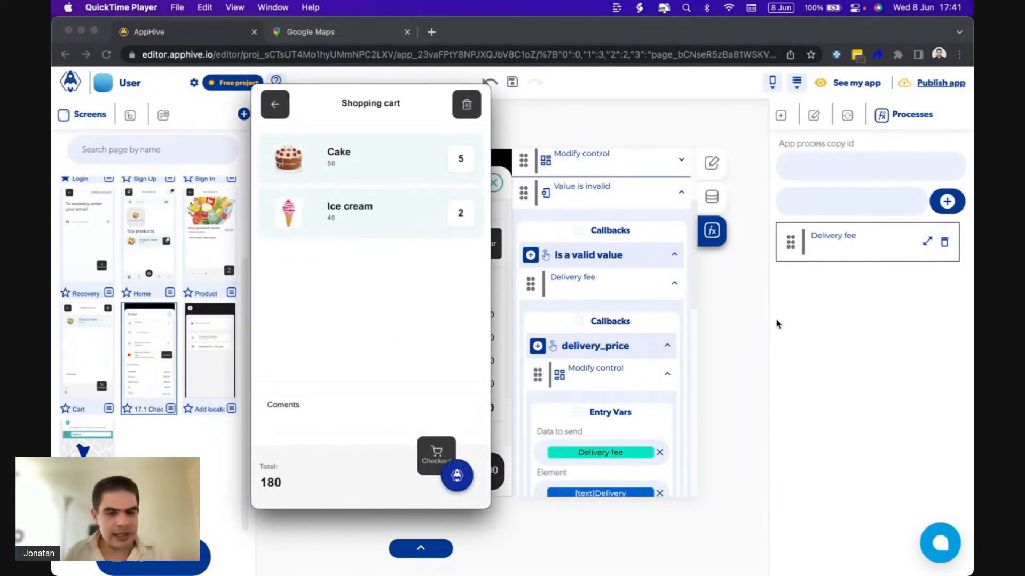
pyautogui.moveTo(320, 460)
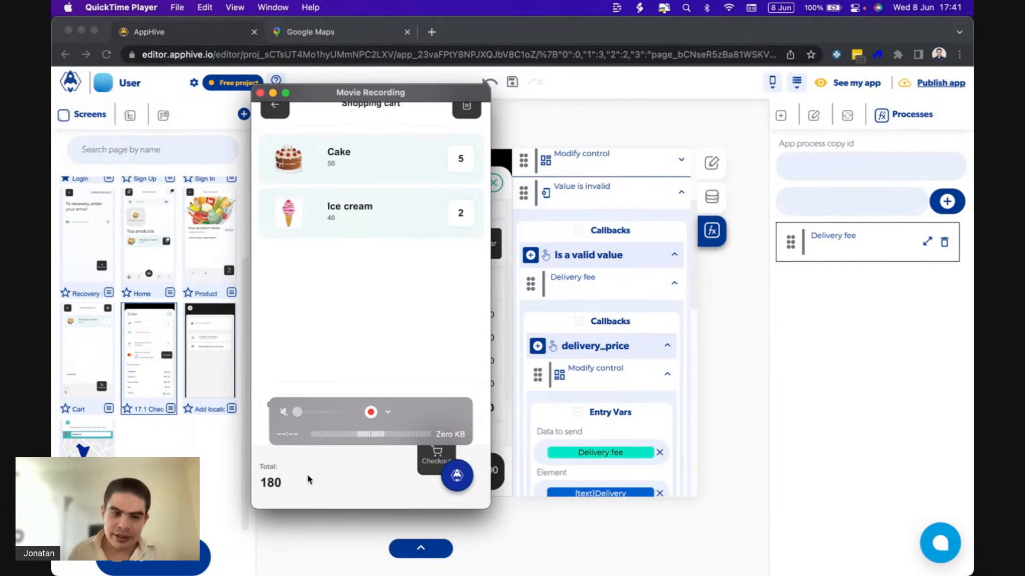
pyautogui.click(212, 459)
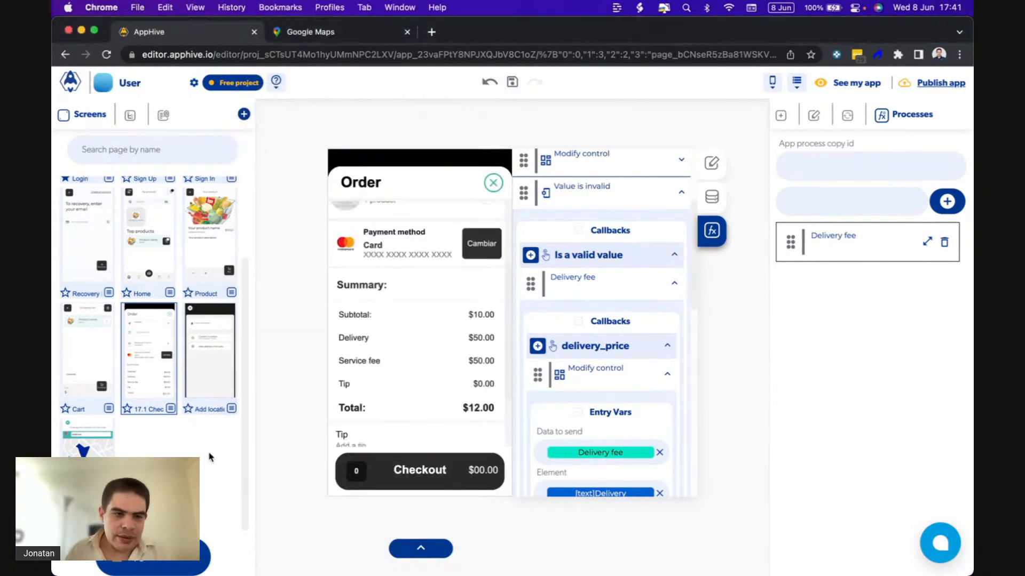
# Add a Set Page Value function to the Cart screen's onLoad event and place it before Get local storage data.
pyautogui.click(84, 353)
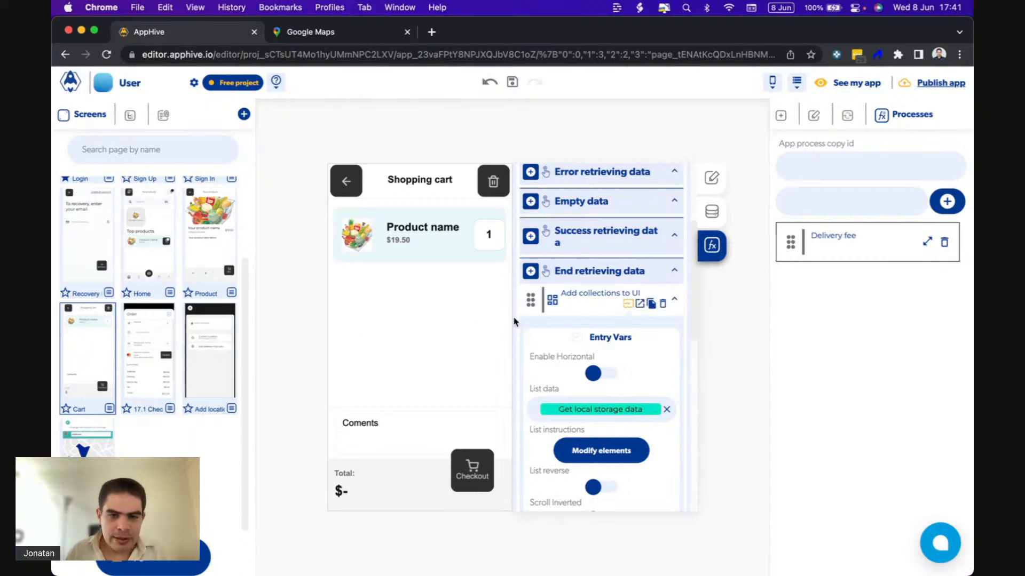
pyautogui.scroll(5, 540, 325)
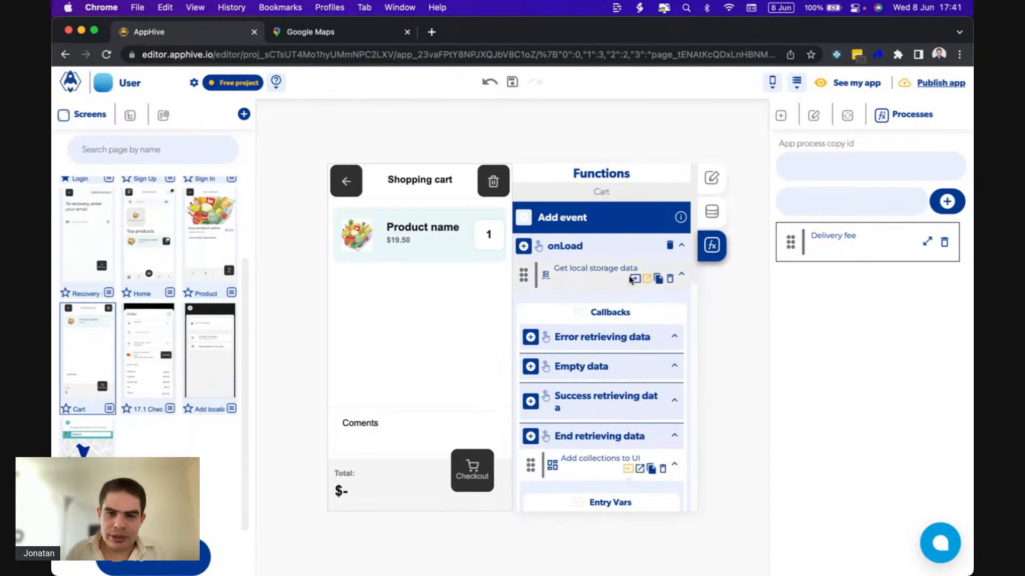
pyautogui.scroll(-10, 638, 320)
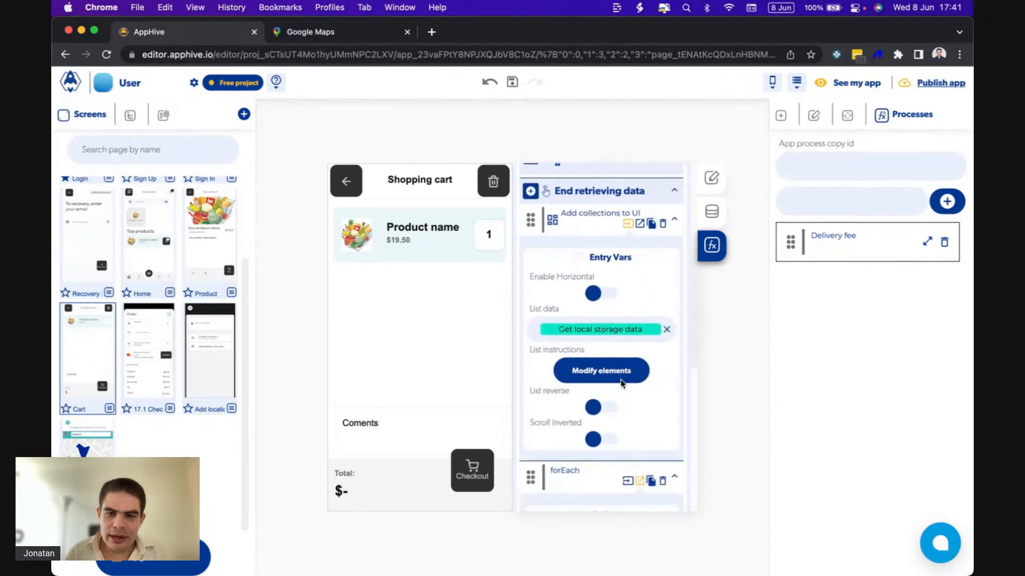
pyautogui.scroll(-1, 622, 384)
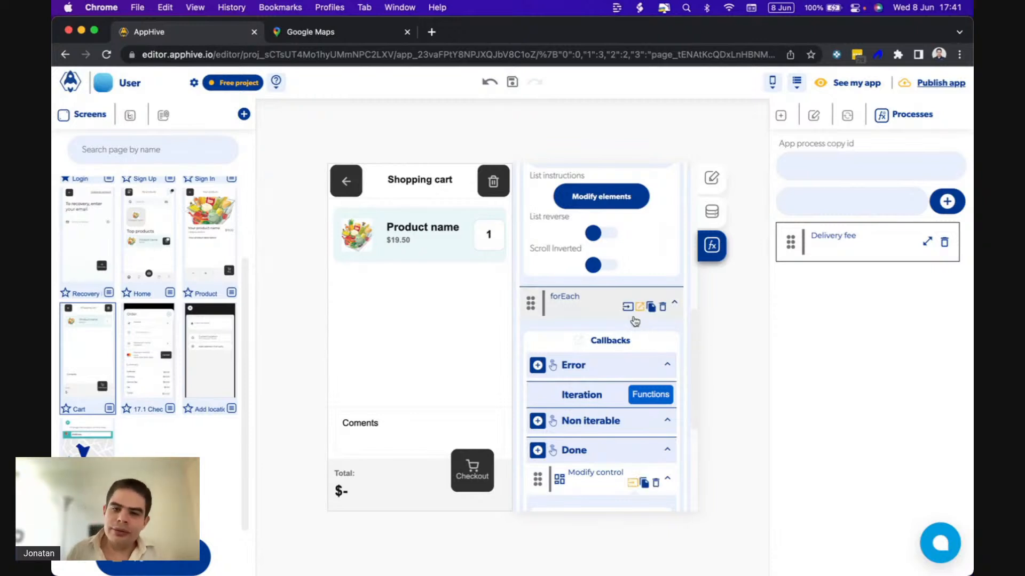
pyautogui.scroll(5, 632, 319)
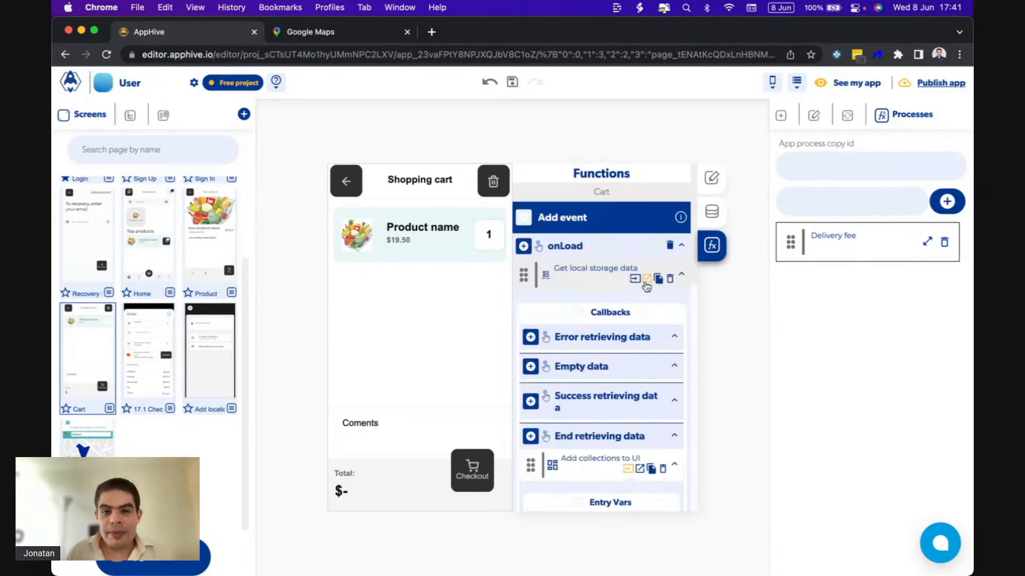
pyautogui.click(646, 279)
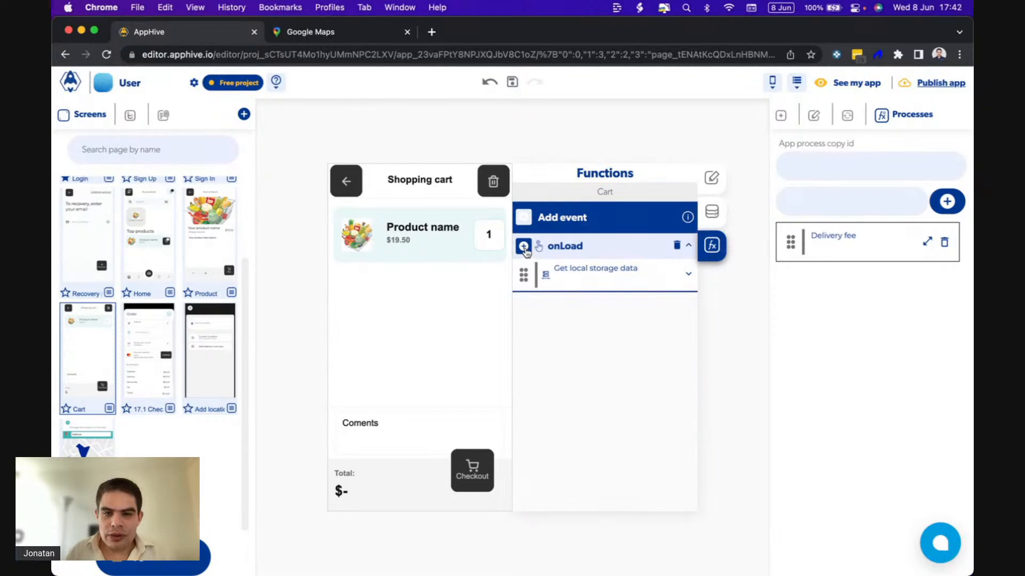
pyautogui.moveTo(525, 358)
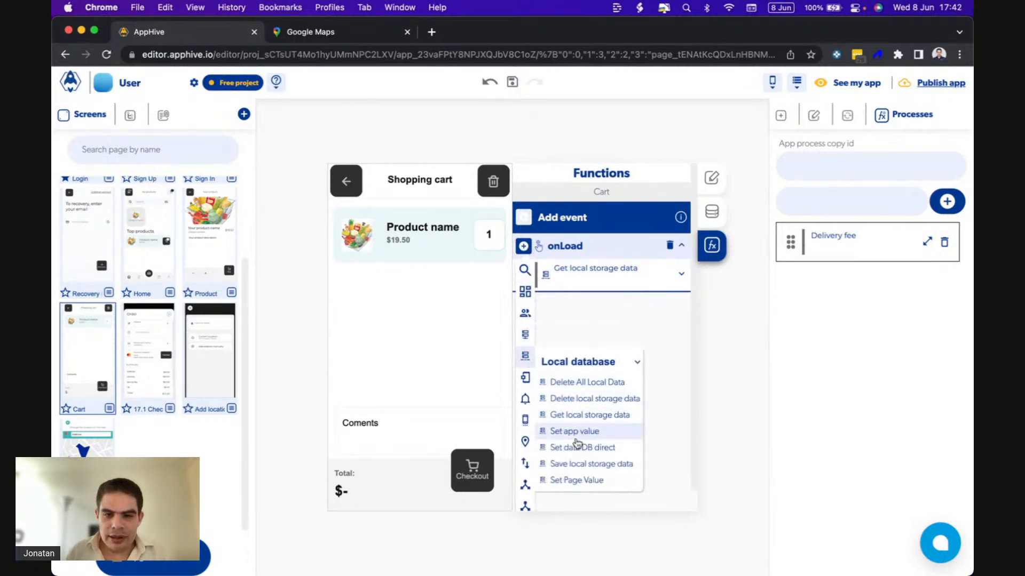
pyautogui.click(560, 479)
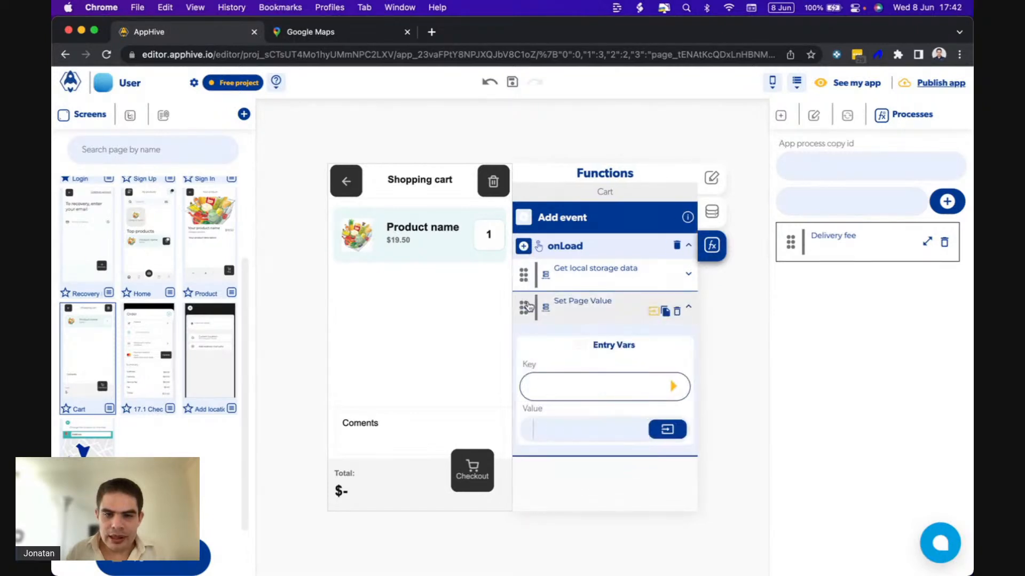
pyautogui.moveTo(525, 305); pyautogui.dragTo(523, 270)
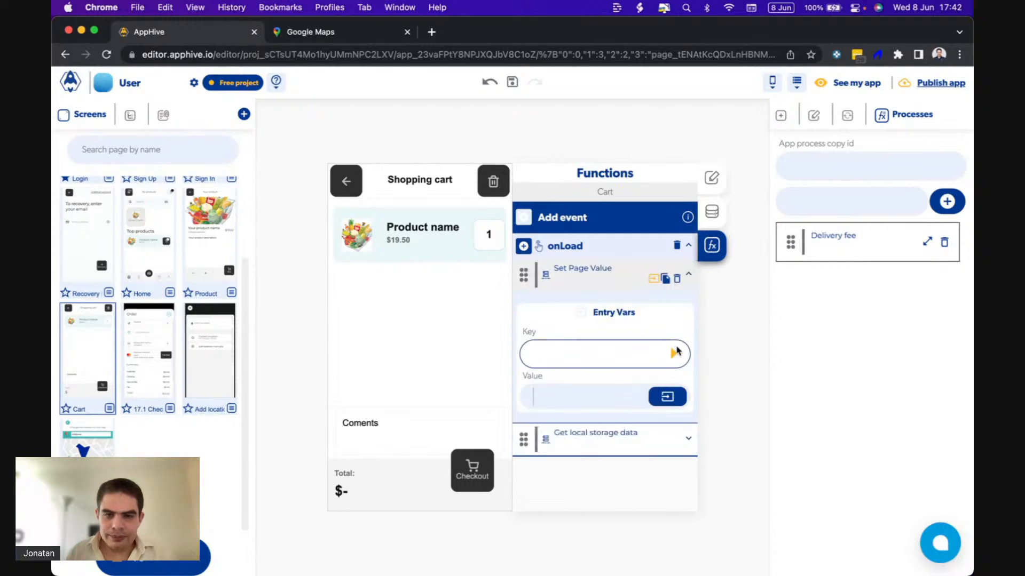
# Set the new Set Page Value function's key to total and its value to 0.
pyautogui.click(674, 354)
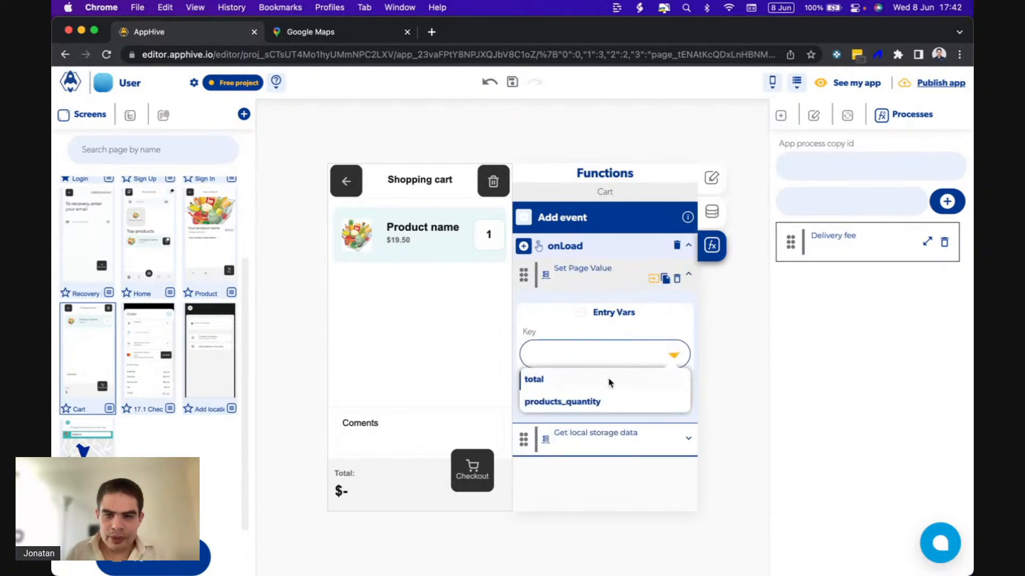
pyautogui.click(570, 380)
pyautogui.click(570, 394)
pyautogui.write('0')
# Duplicate the total Set Page Value function before Get local storage data and set the copy's key to products_quantity.
pyautogui.click(665, 287)
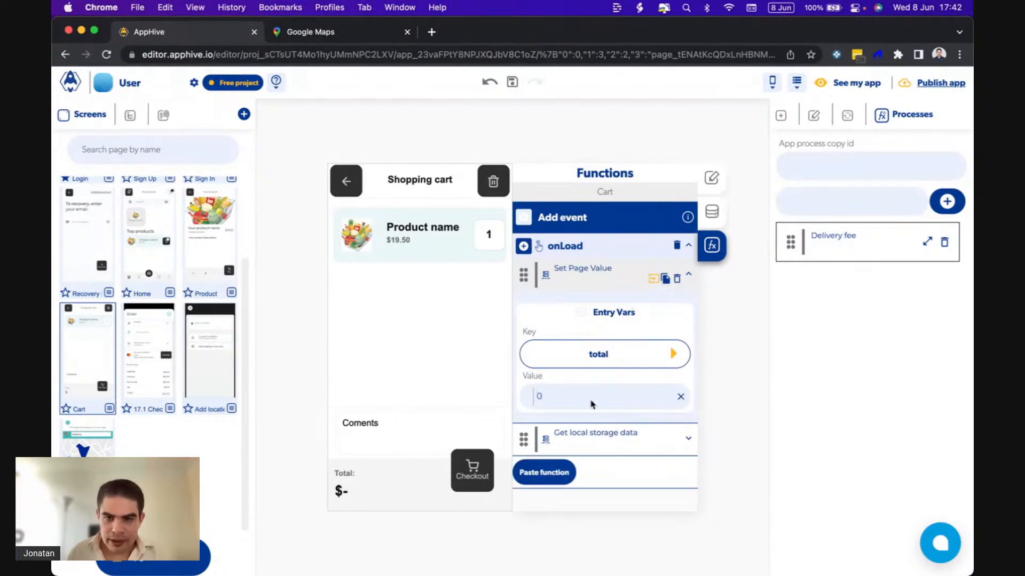
pyautogui.click(542, 473)
pyautogui.moveTo(524, 443); pyautogui.dragTo(524, 425)
pyautogui.scroll(-2, 597, 441)
pyautogui.click(663, 411)
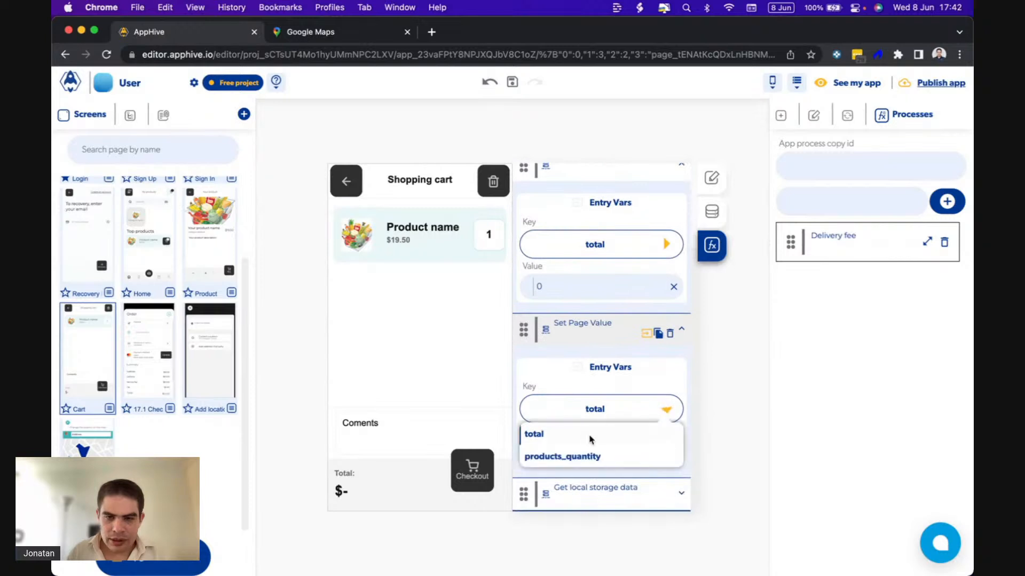
pyautogui.click(552, 453)
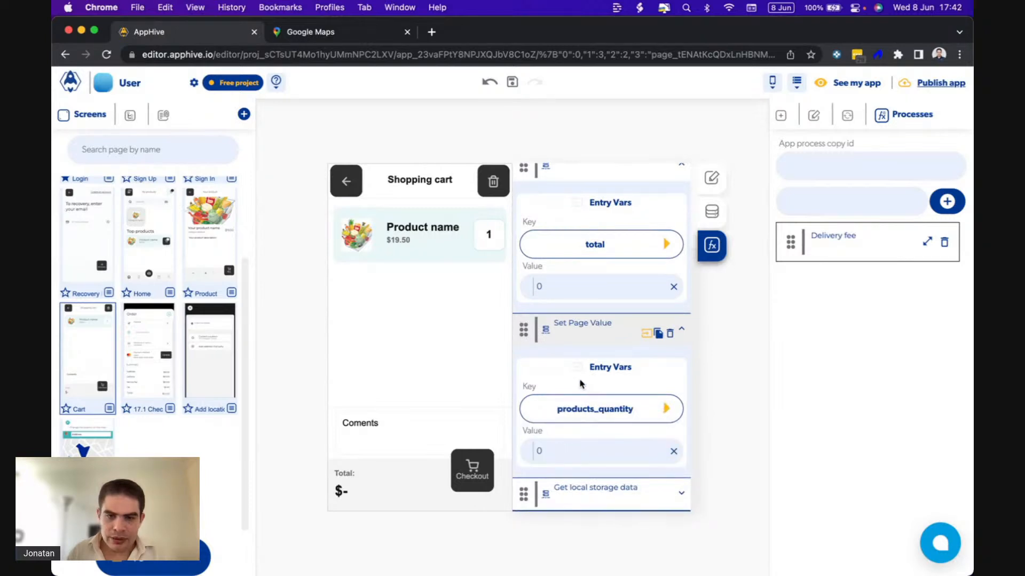
# Collapse both Set Page Value functions and show the entry variables of the Get local storage data function.
pyautogui.scroll(3, 581, 384)
pyautogui.click(647, 281)
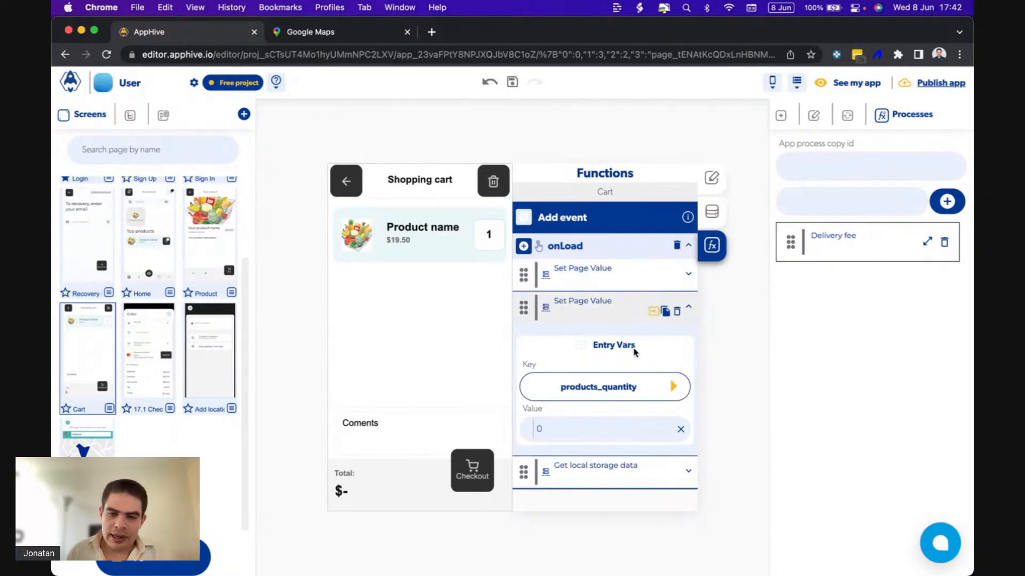
pyautogui.click(650, 314)
pyautogui.click(652, 278)
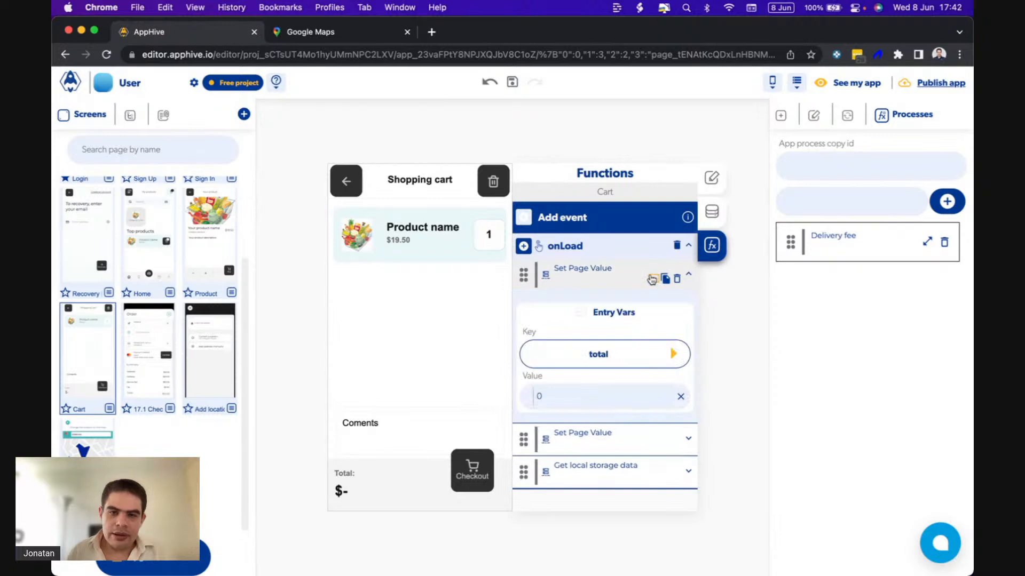
pyautogui.click(653, 278)
pyautogui.click(650, 343)
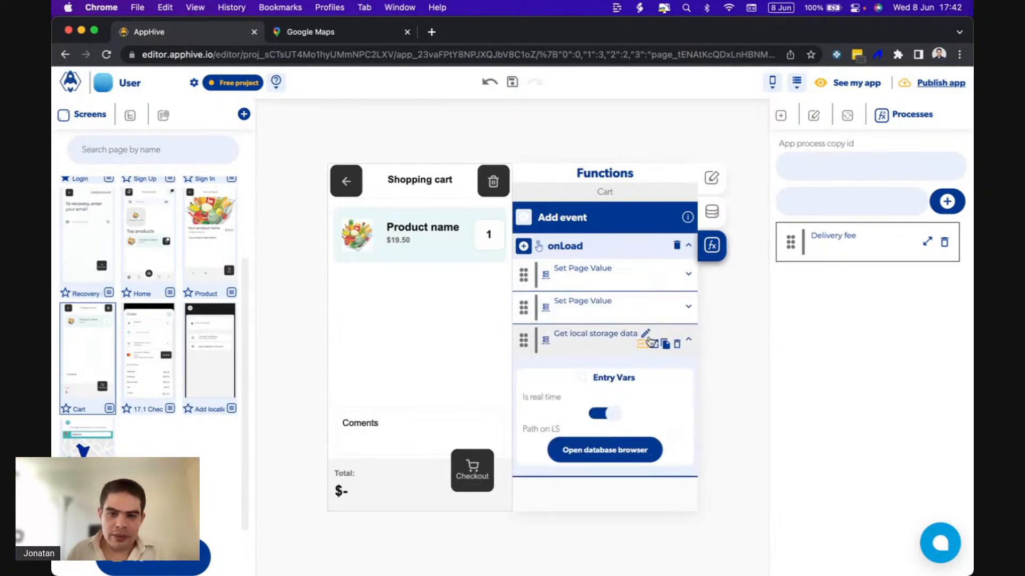
# Show the callbacks of Get local storage data and examine the forEach function under End retrieving data.
pyautogui.click(654, 347)
pyautogui.scroll(-4, 616, 376)
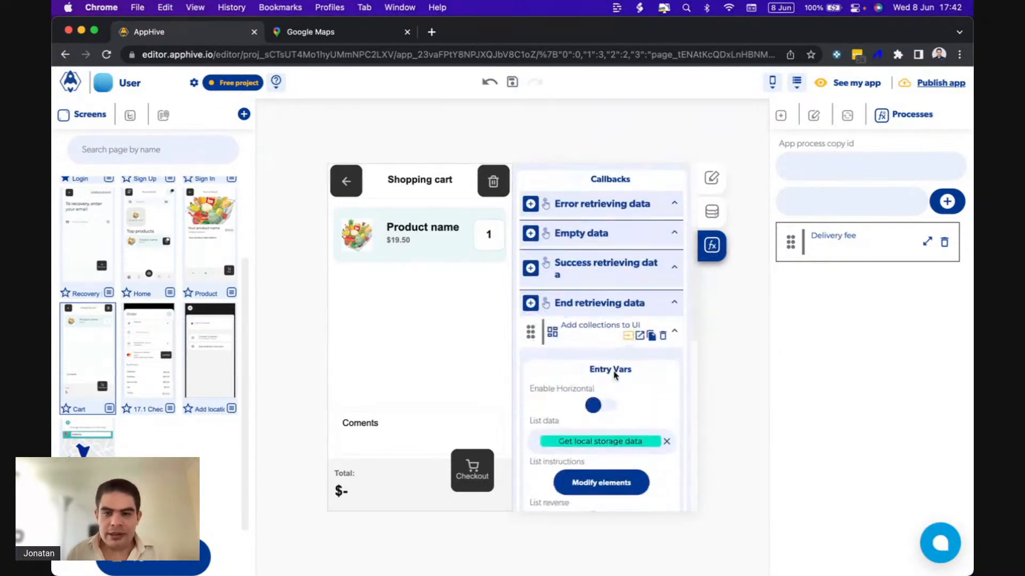
pyautogui.scroll(-2, 552, 432)
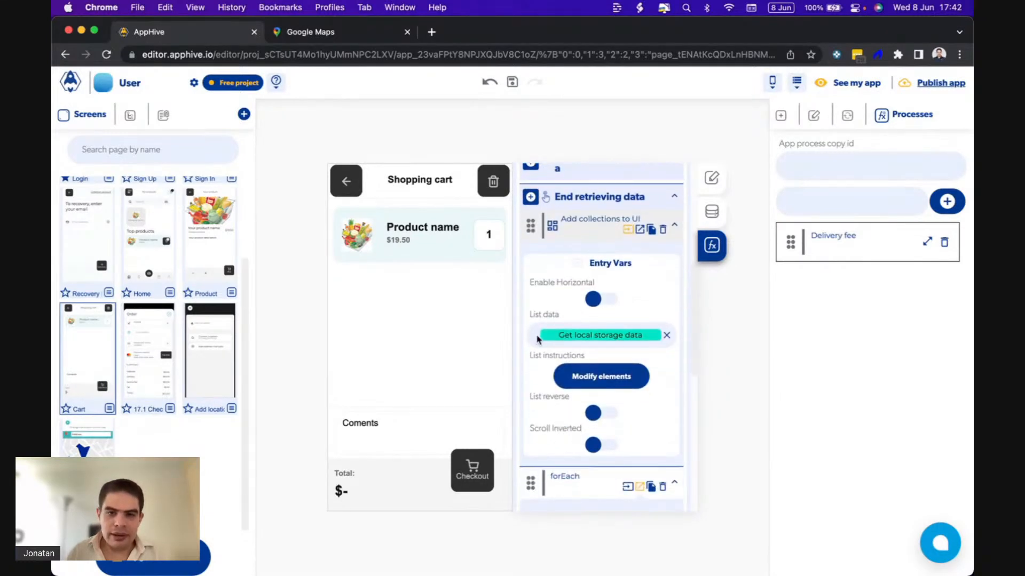
pyautogui.scroll(-5, 580, 401)
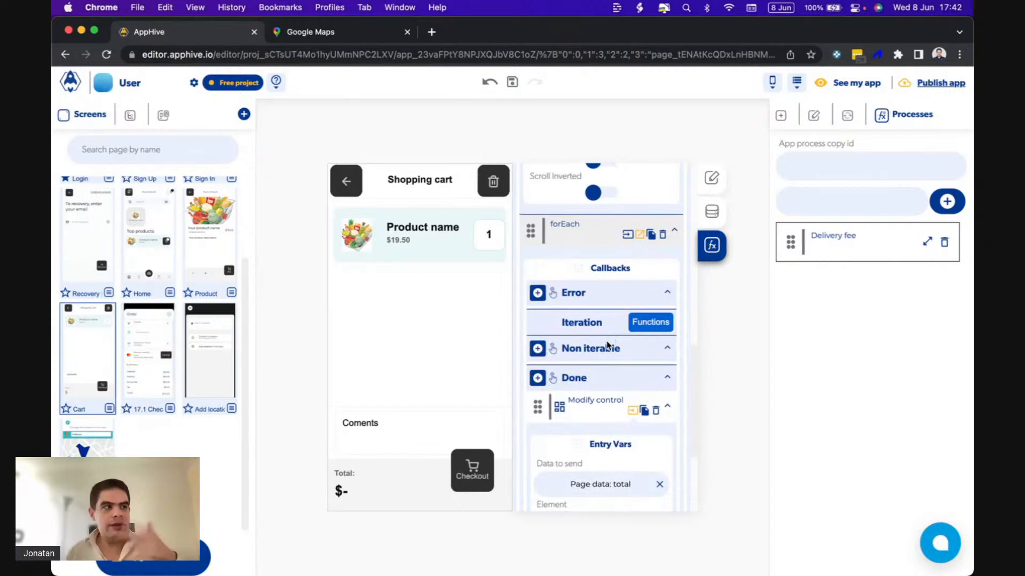
# Switch to QuickTime Player to check the Order screen's summary in the running app, and return to the AppHive editor.
pyautogui.moveTo(618, 569)
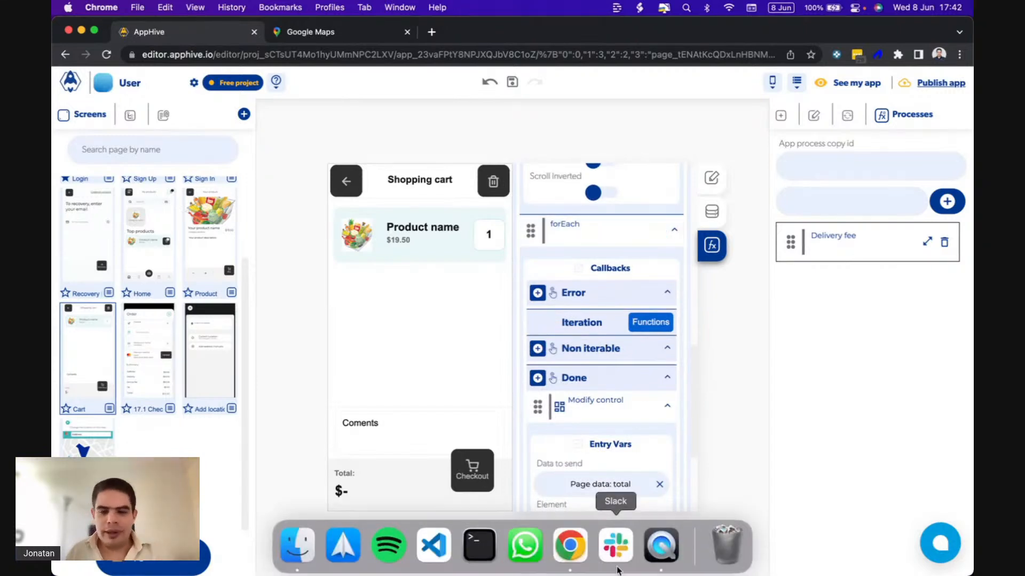
pyautogui.click(653, 555)
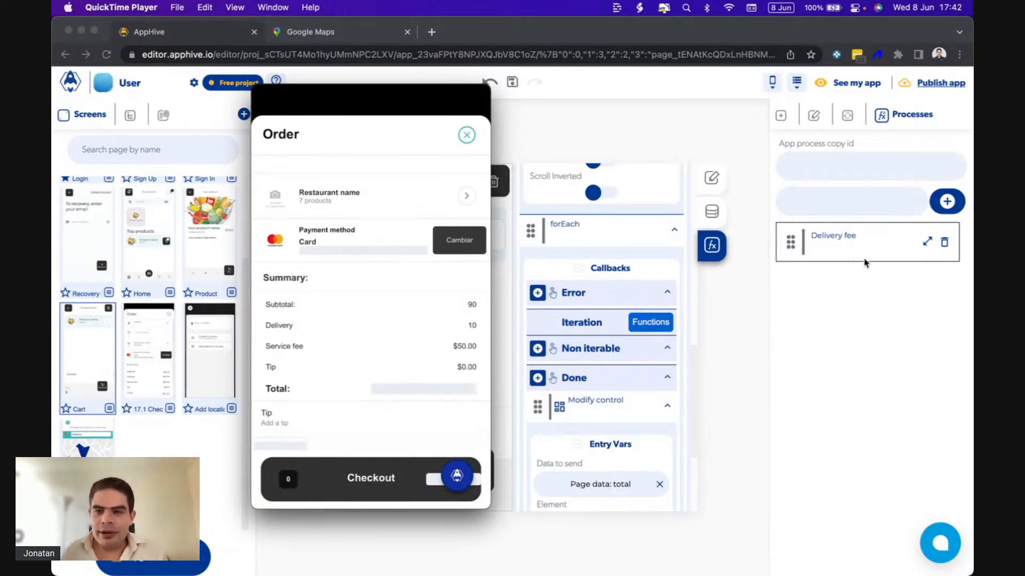
pyautogui.click(857, 297)
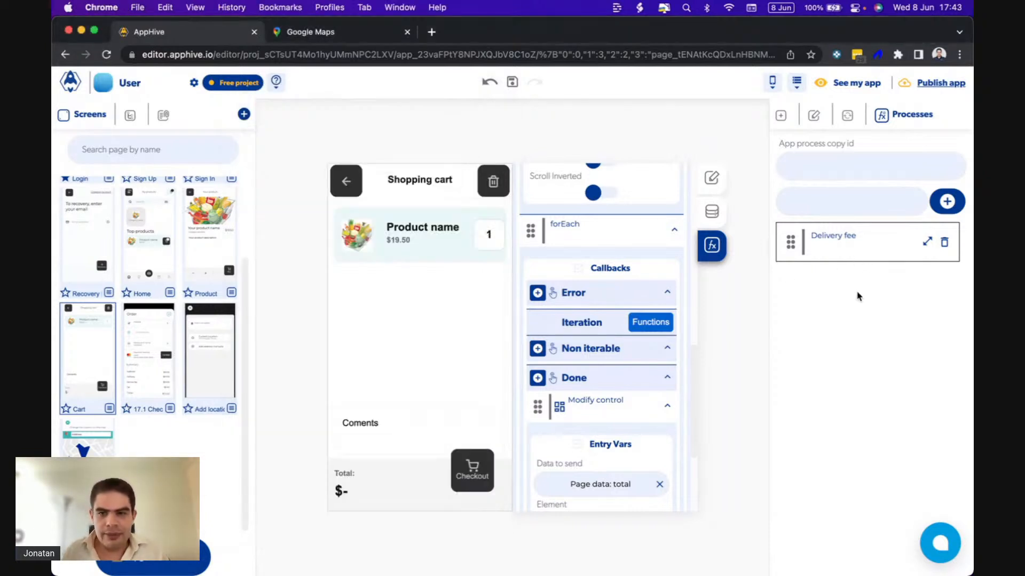
# Create a new app process and name it Service fee.
pyautogui.click(945, 202)
pyautogui.click(183, 170)
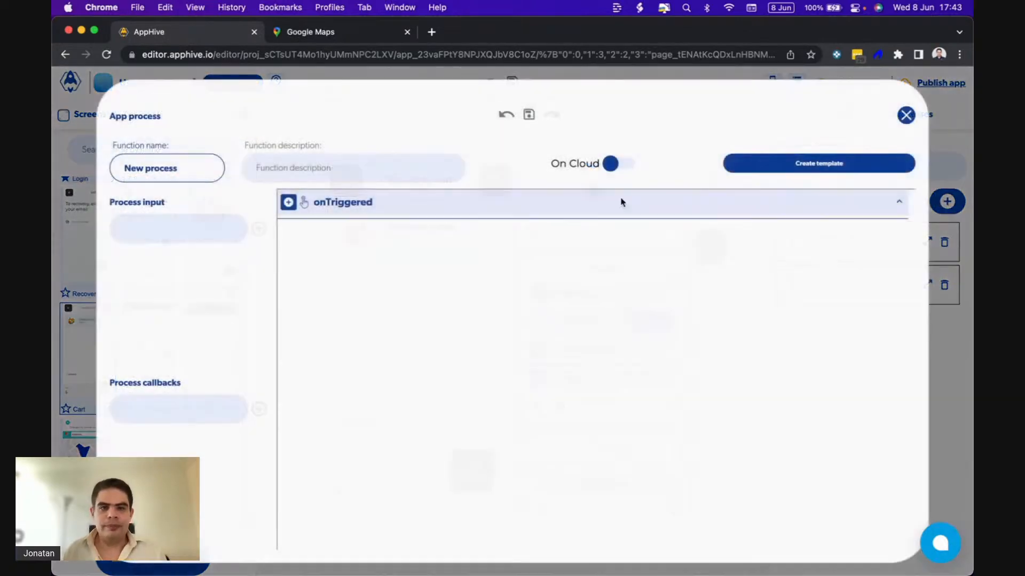
pyautogui.press('super+a')
pyautogui.write('Se')
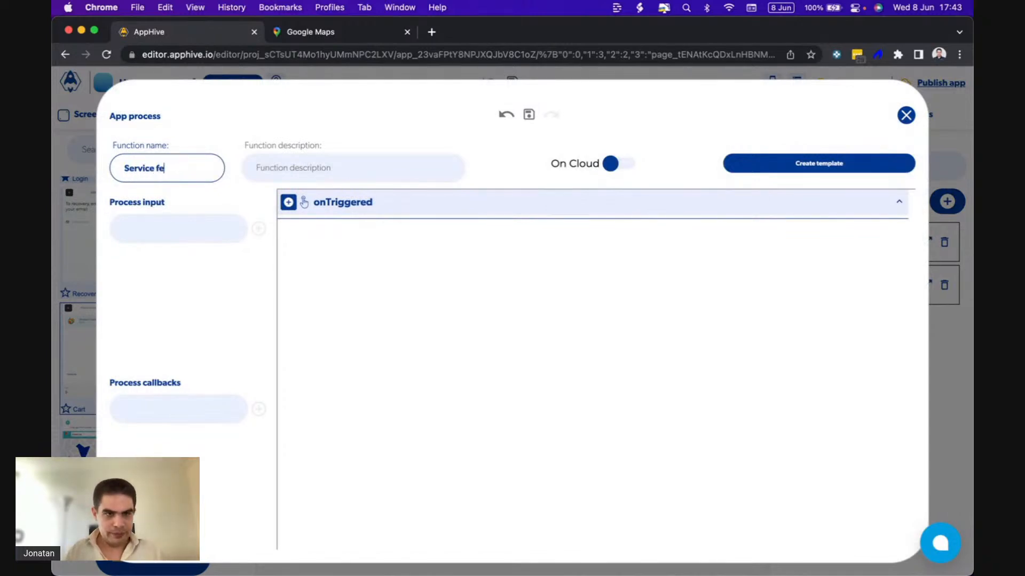
# Add a Get database data function to the Service fee process's onTriggered event and open its database browser.
pyautogui.click(304, 203)
pyautogui.moveTo(289, 291)
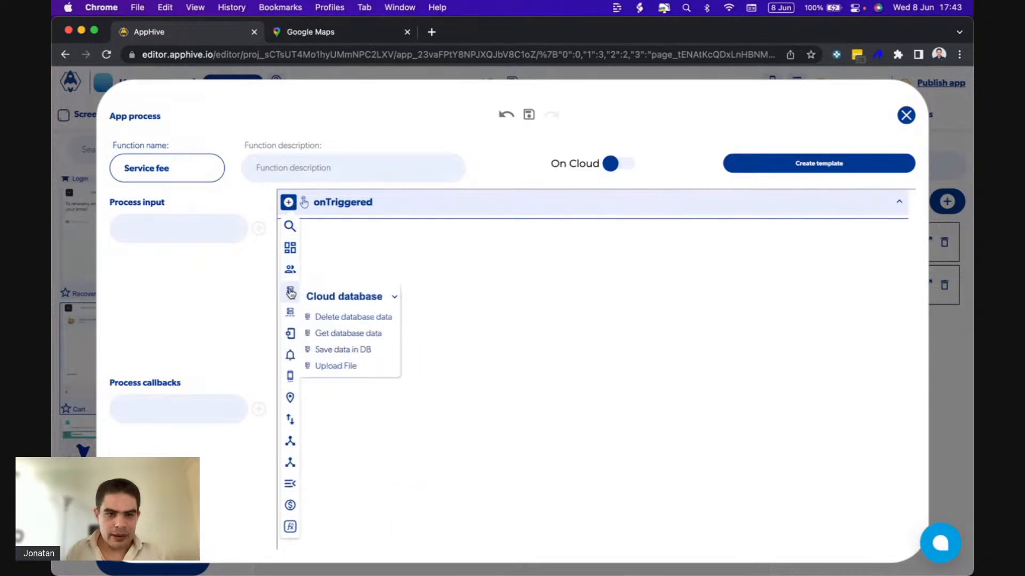
pyautogui.click(346, 333)
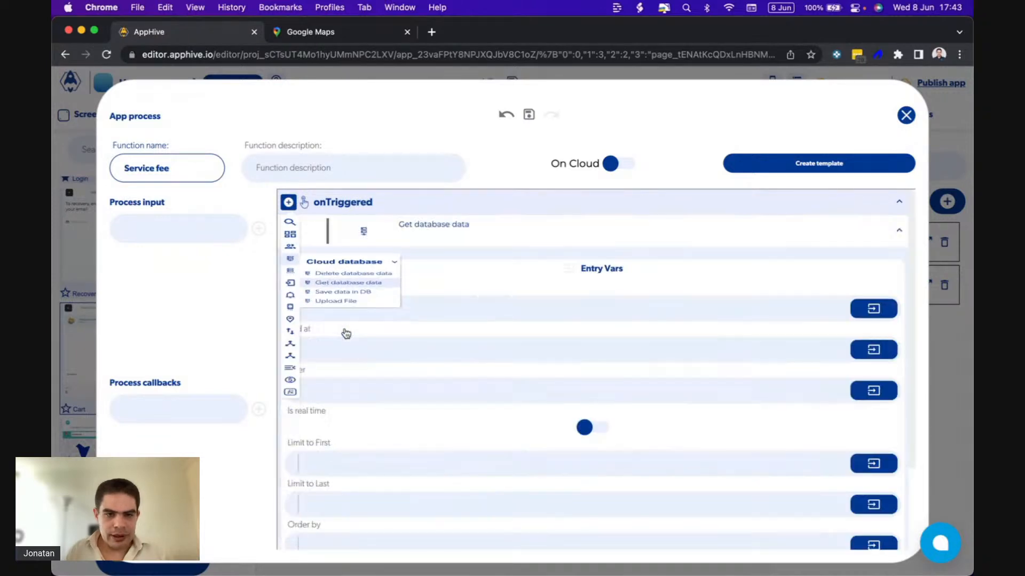
pyautogui.scroll(-3, 456, 375)
pyautogui.click(576, 487)
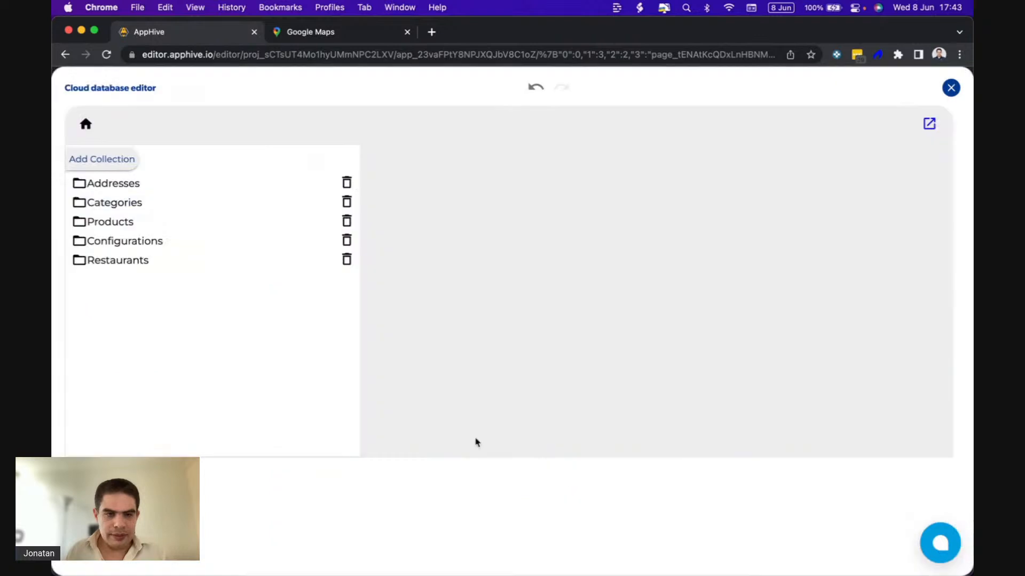
pyautogui.click(128, 260)
pyautogui.click(448, 453)
pyautogui.scroll(-3, 211, 394)
pyautogui.doubleClick(183, 389)
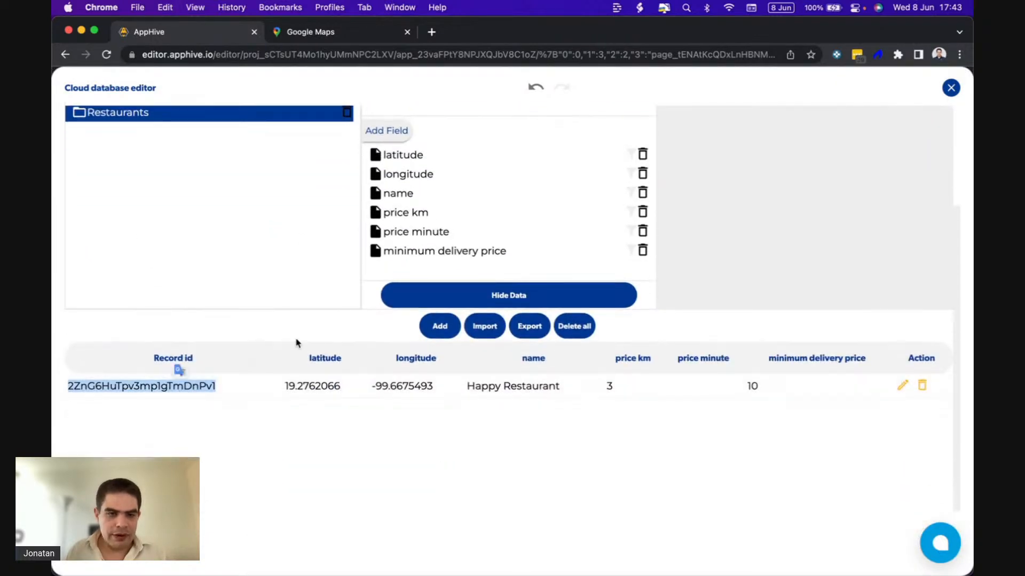
pyautogui.scroll(3, 296, 343)
pyautogui.click(425, 201)
pyautogui.press('super+v')
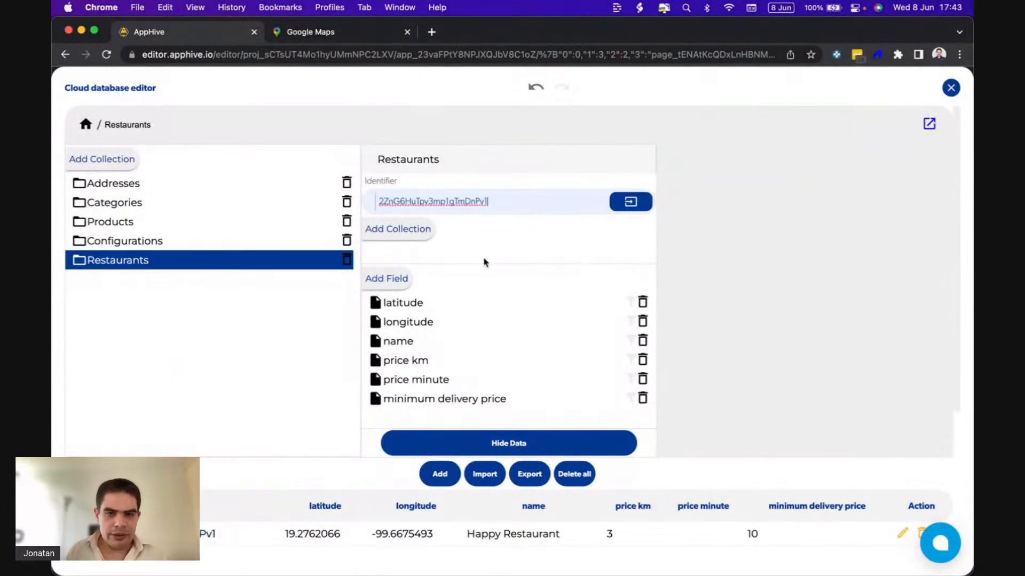
pyautogui.press('Return')
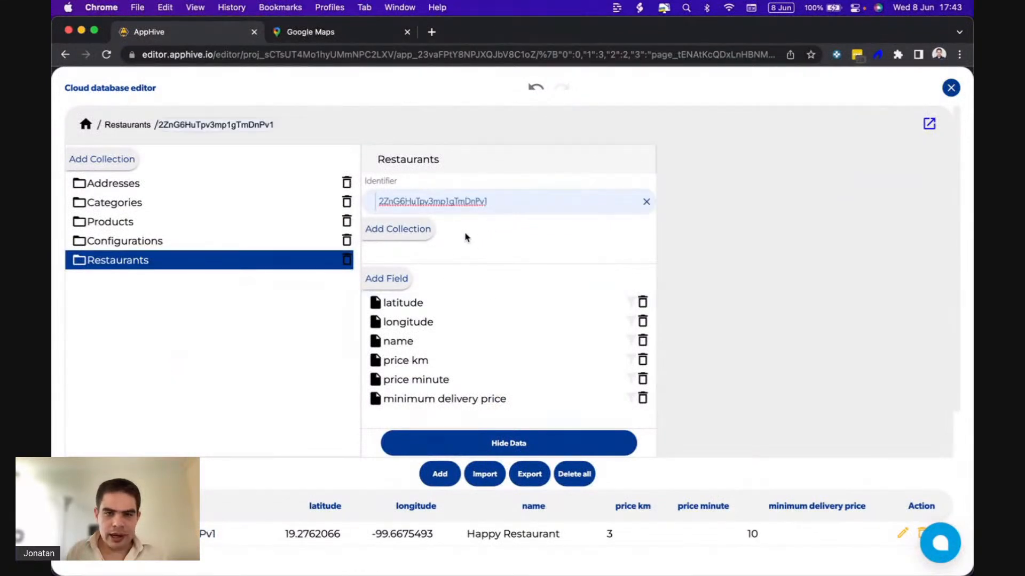
pyautogui.click(403, 279)
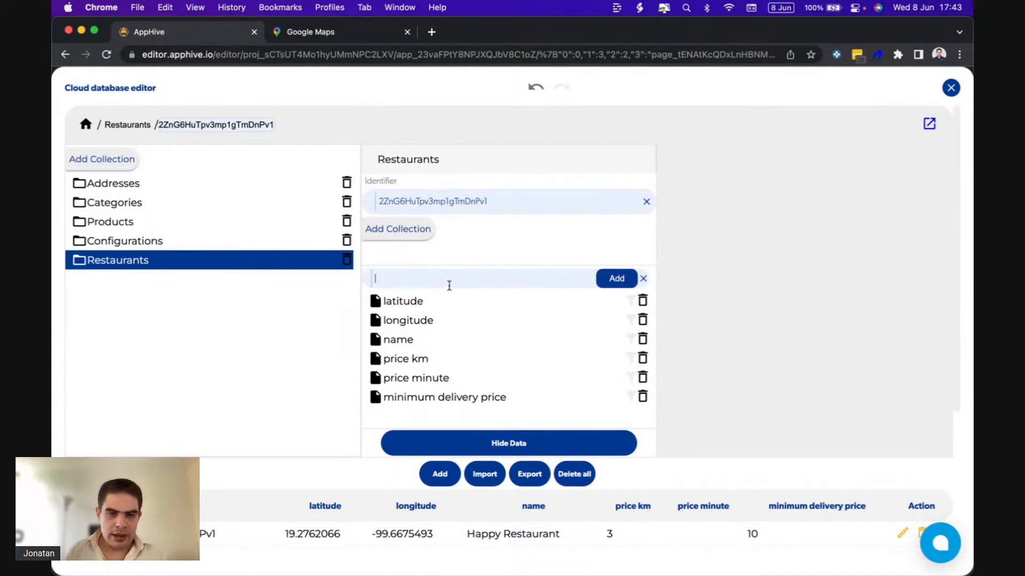
pyautogui.click(646, 204)
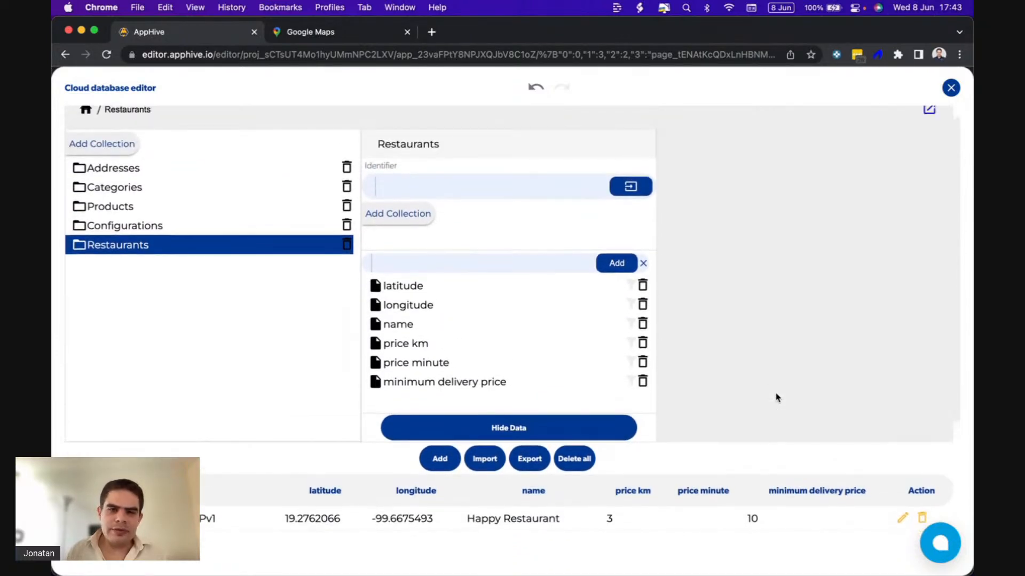
# Select the Configurations collection with identifier 0 and add a field named service fee to it.
pyautogui.click(158, 227)
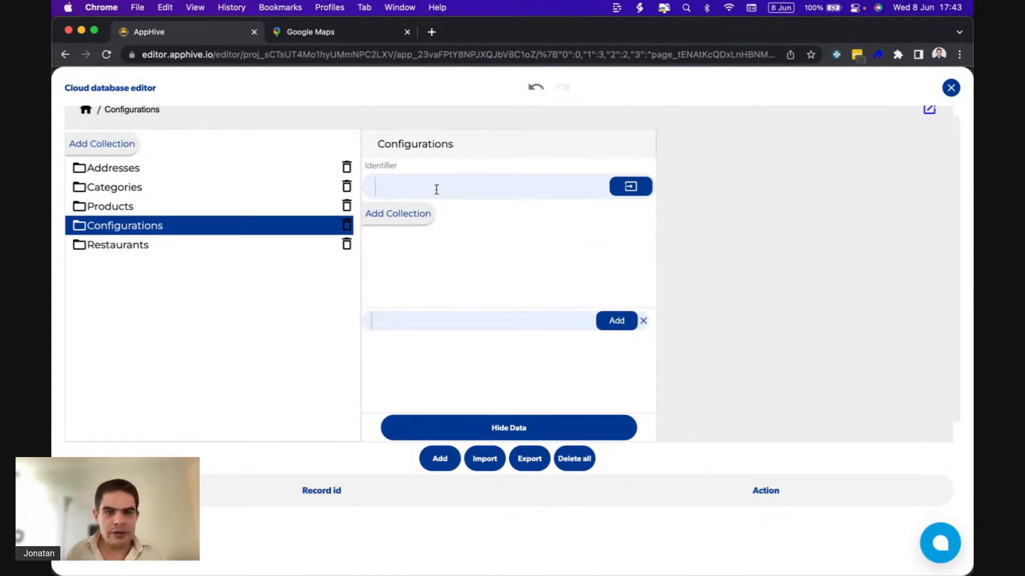
pyautogui.press('Return')
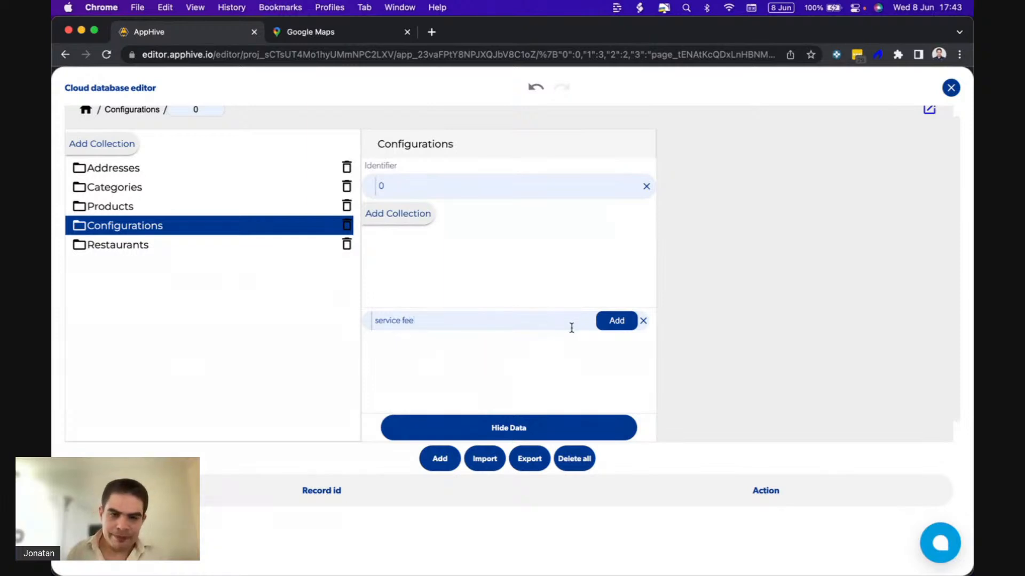
pyautogui.click(617, 320)
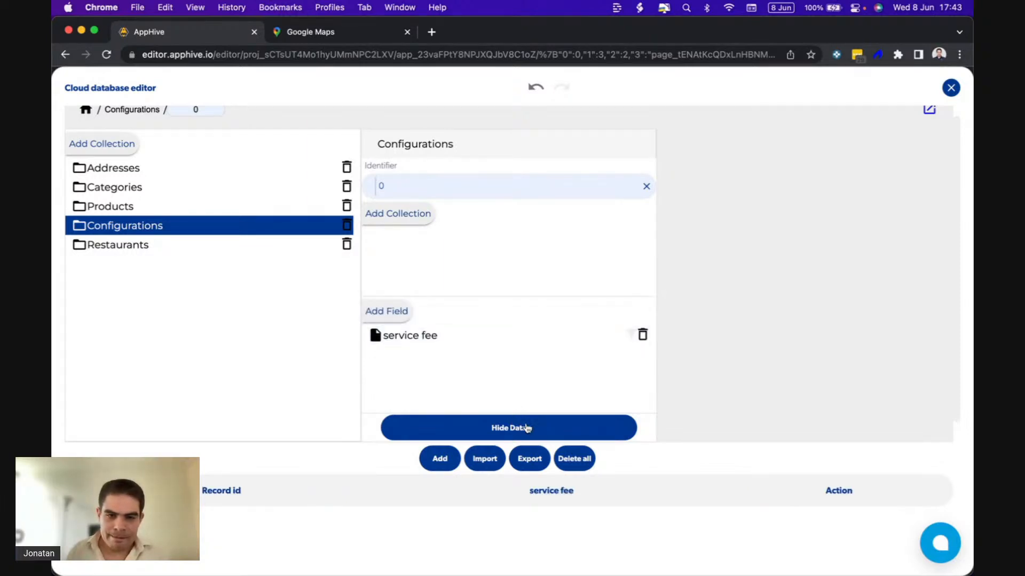
# Add and save a Configurations record with the custom record id 0 and a service fee of 0.10, closing the database editor.
pyautogui.scroll(-2, 537, 427)
pyautogui.click(434, 394)
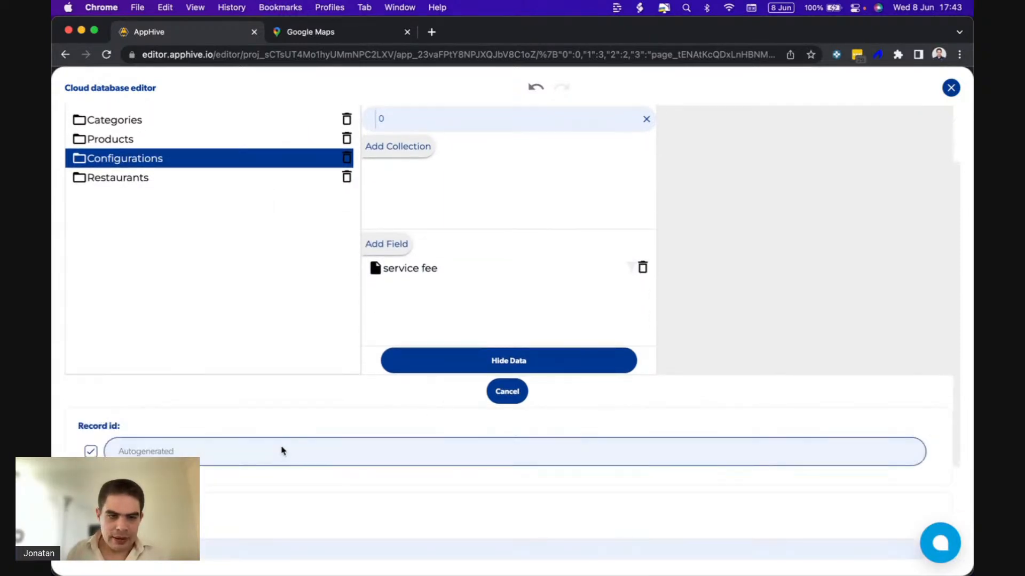
pyautogui.click(90, 451)
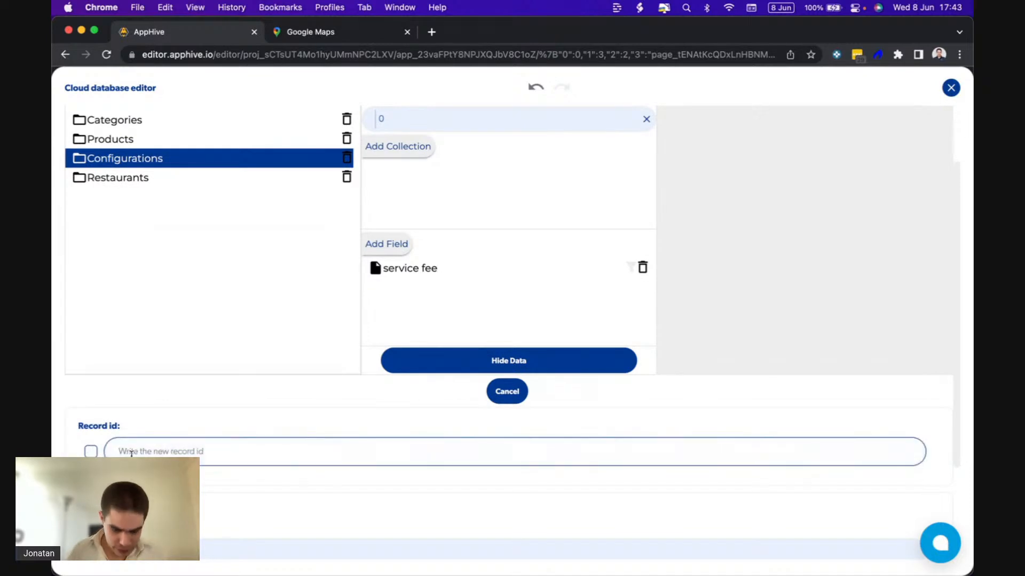
pyautogui.scroll(-3, 411, 190)
pyautogui.scroll(5, 411, 190)
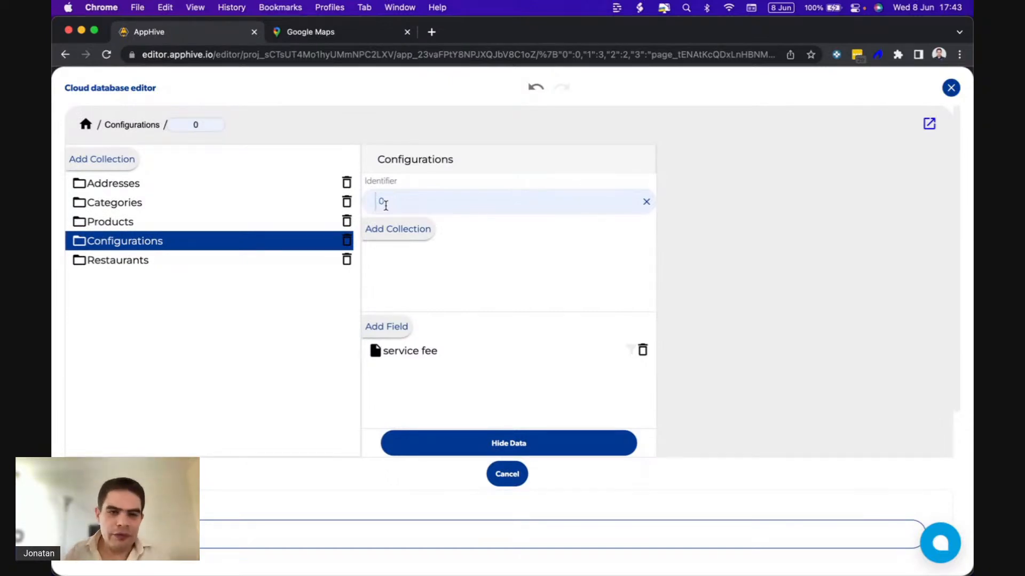
pyautogui.scroll(-4, 385, 204)
pyautogui.click(117, 416)
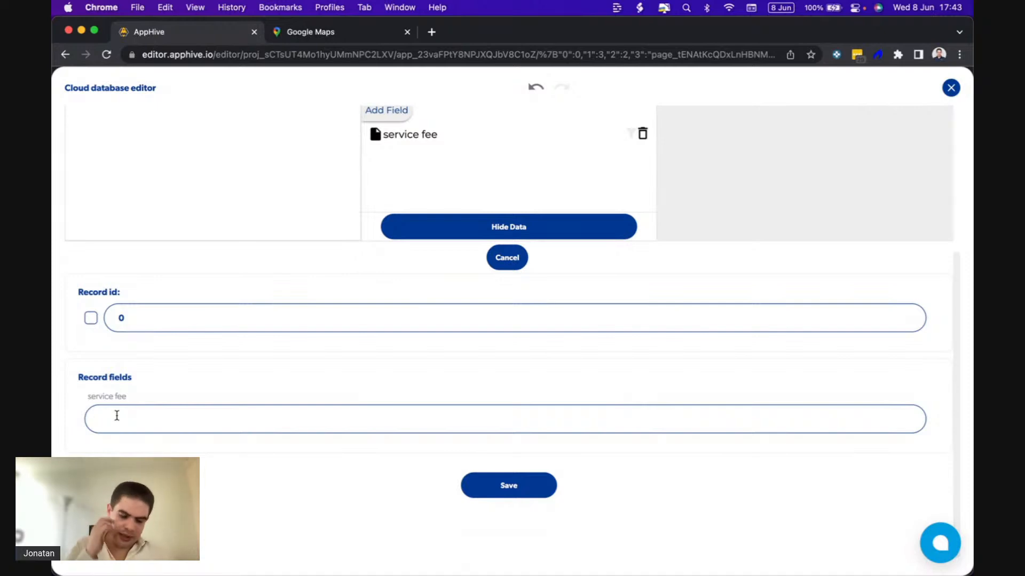
pyautogui.write('0.10')
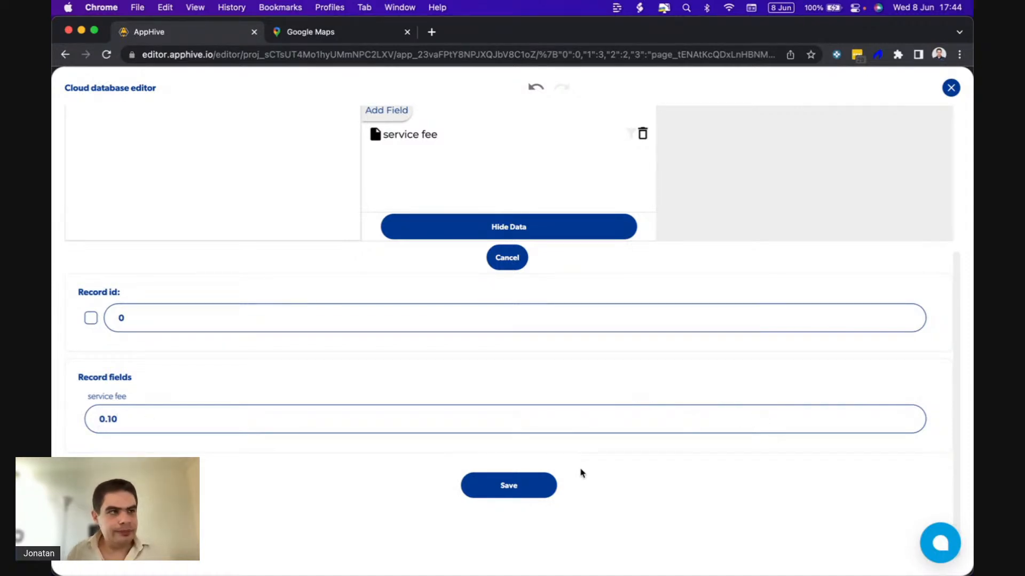
pyautogui.click(516, 486)
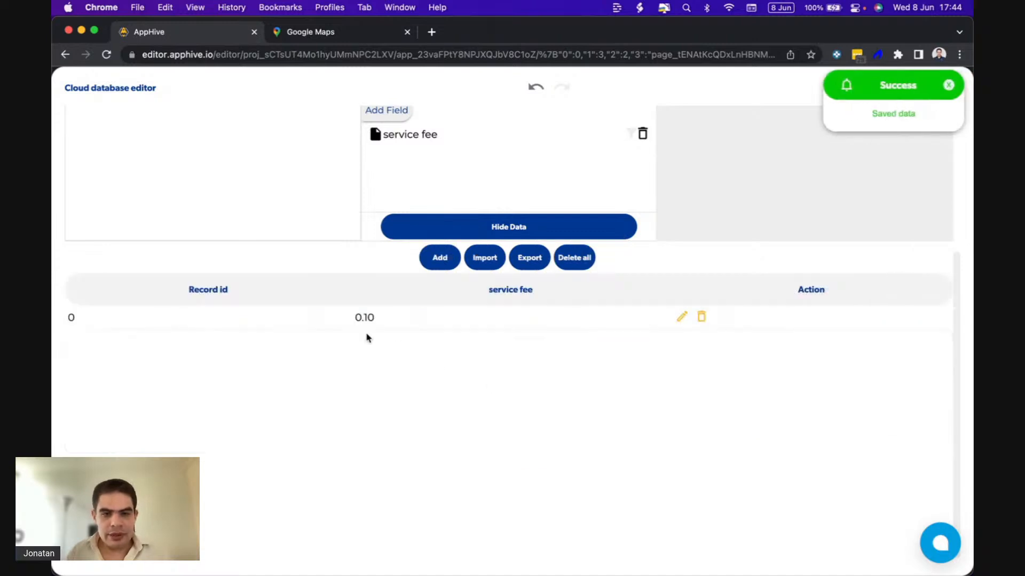
pyautogui.scroll(4, 456, 334)
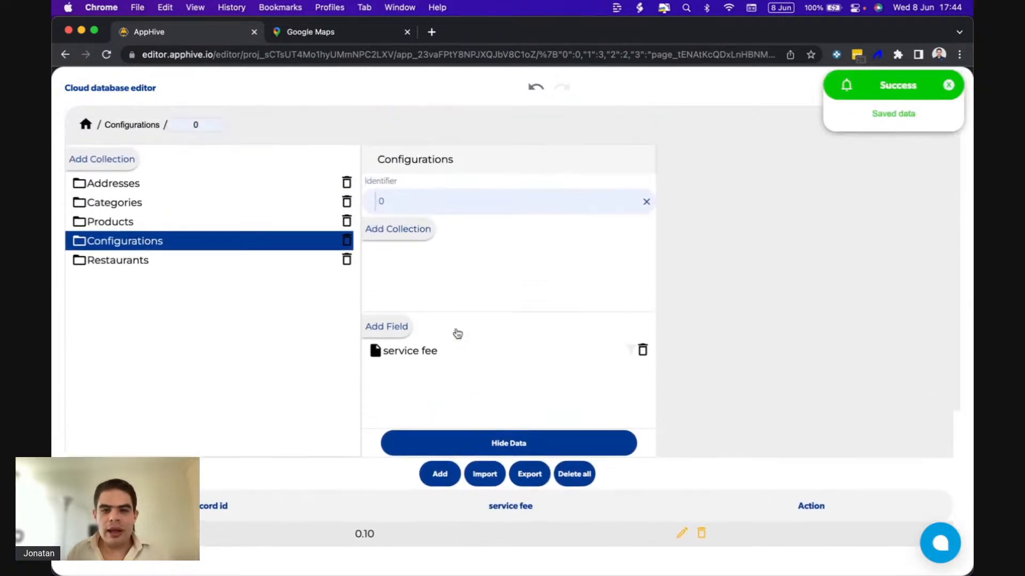
pyautogui.click(952, 86)
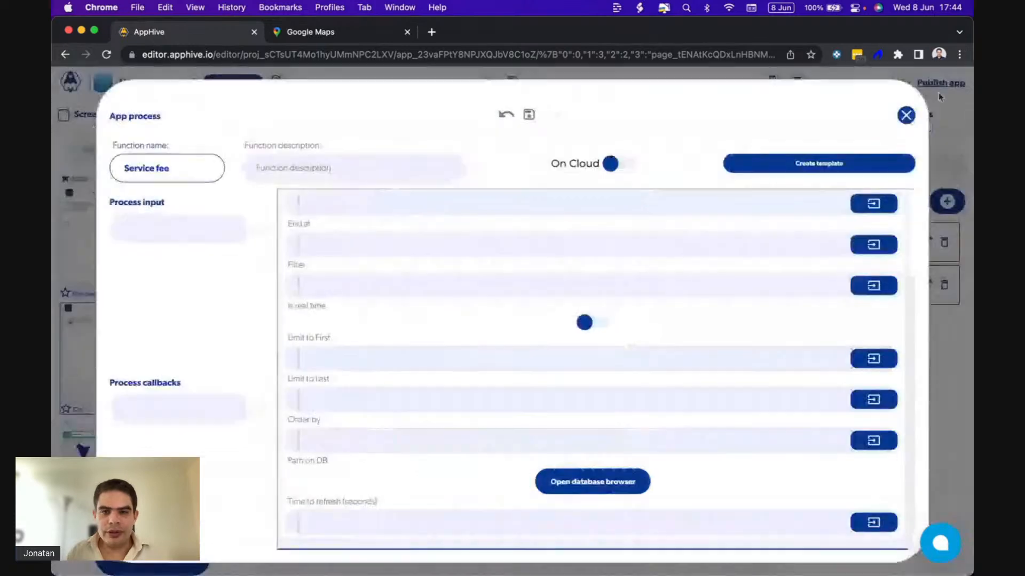
# Set the Get database data function's path to Configurations / 0 / service fee.
pyautogui.scroll(3, 555, 328)
pyautogui.scroll(-3, 555, 327)
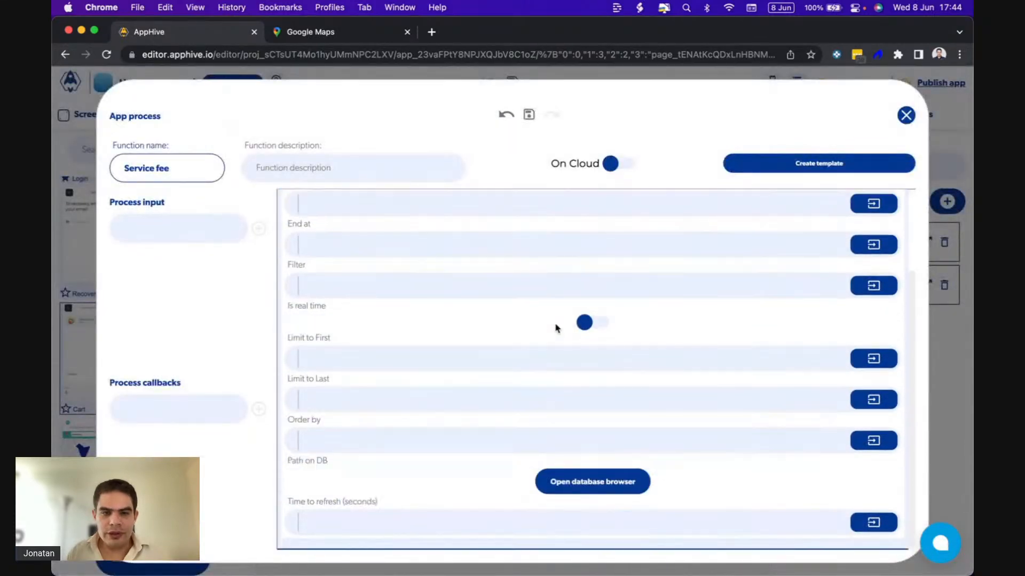
pyautogui.click(550, 482)
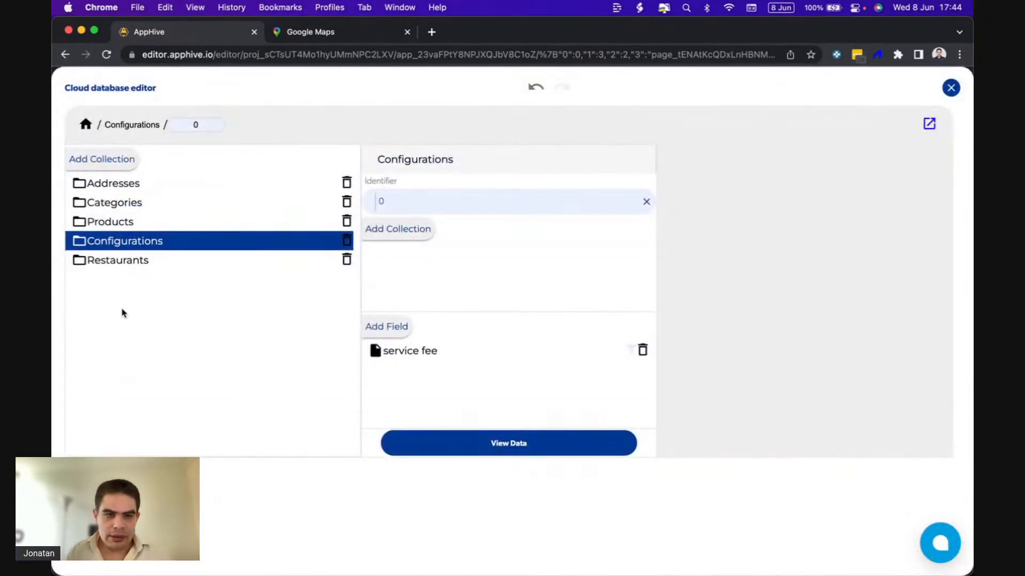
pyautogui.click(400, 352)
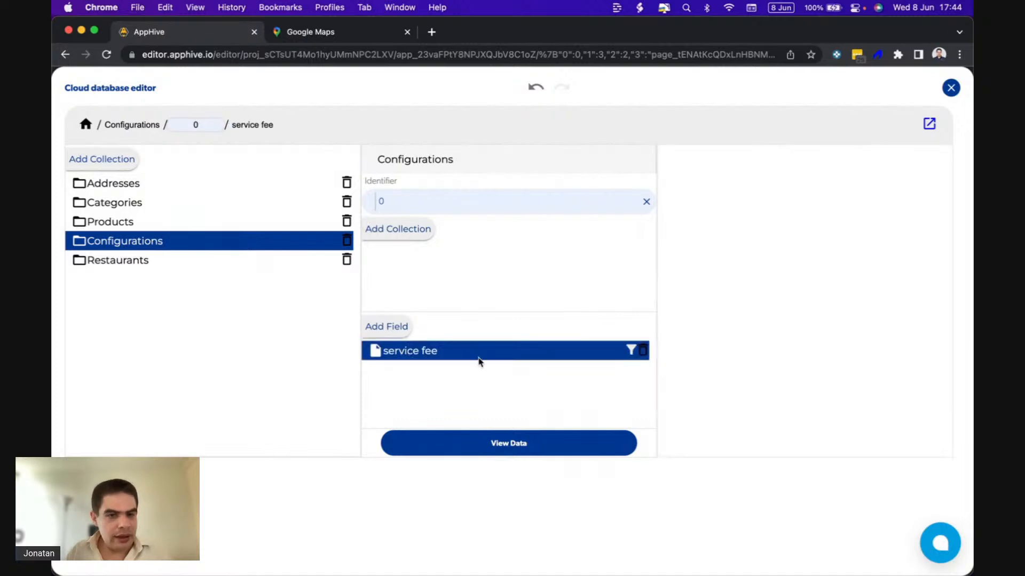
pyautogui.click(951, 88)
# Label the Get database data function as service fee.
pyautogui.scroll(5, 682, 244)
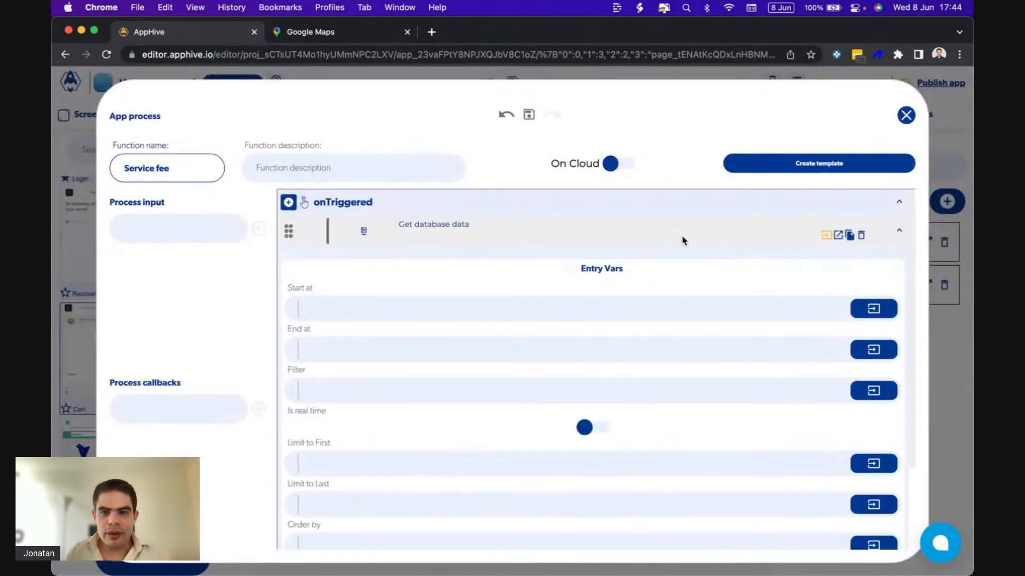
pyautogui.click(477, 224)
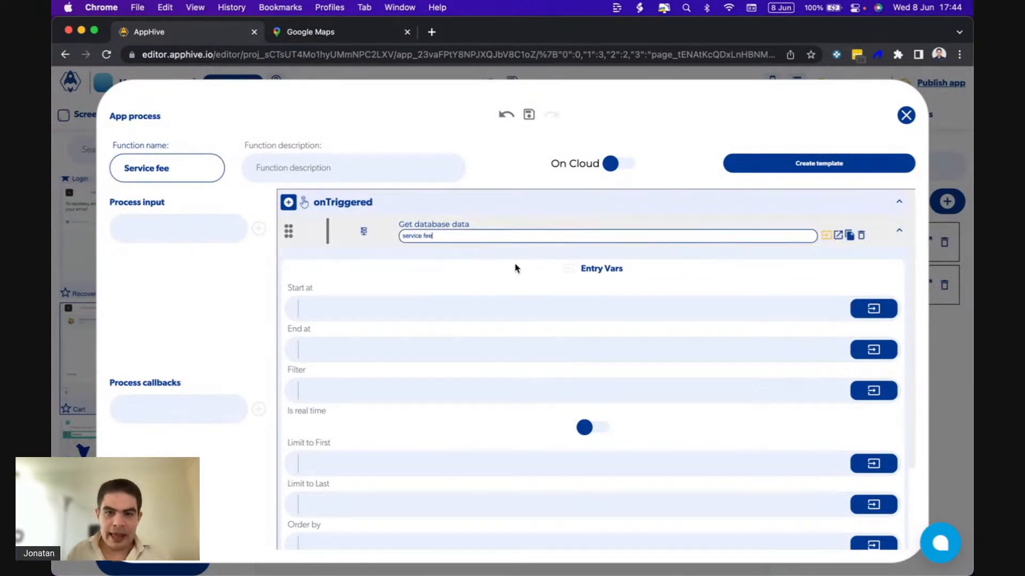
pyautogui.press('Return')
# Add a process input named subtotal to the Service fee process.
pyautogui.click(202, 233)
pyautogui.write('subtotal')
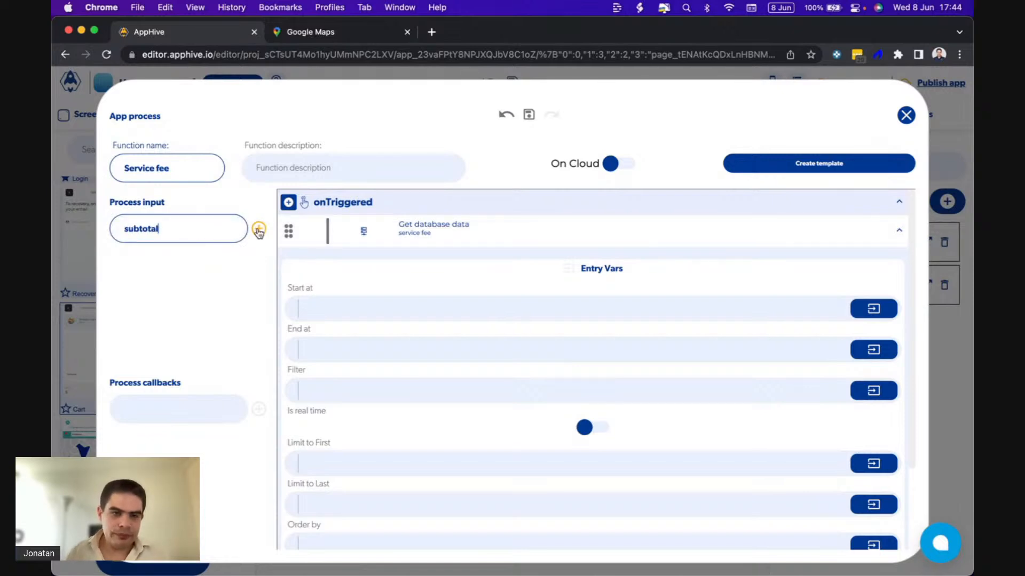
pyautogui.click(258, 229)
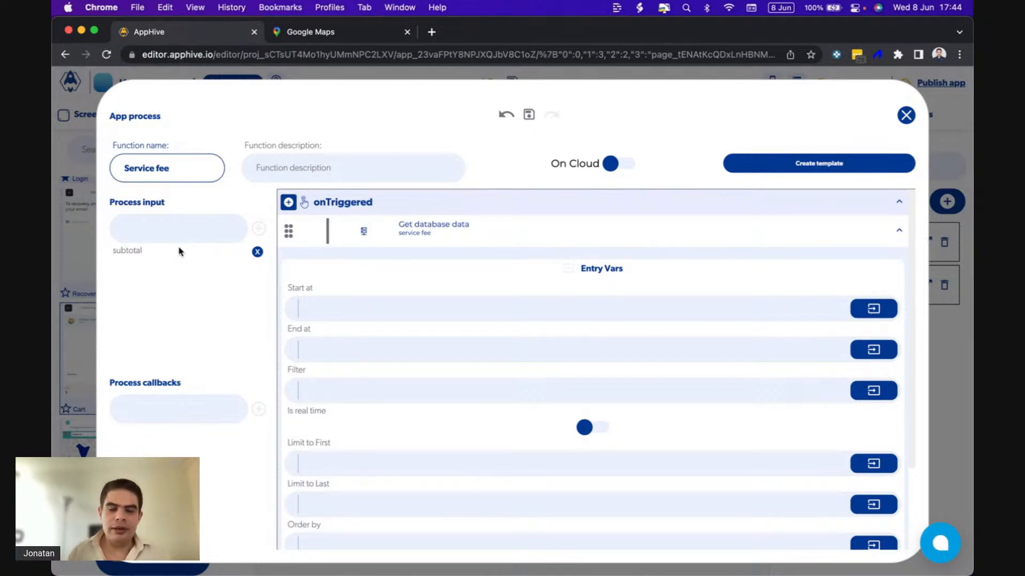
pyautogui.moveTo(749, 234)
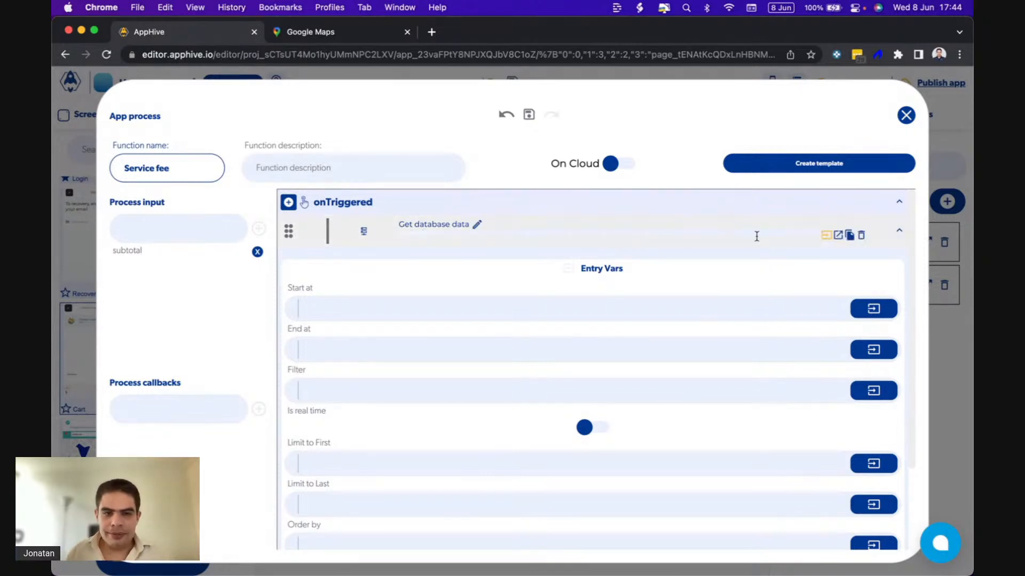
# Add an Arithmetic operation function to the Data obtained callback of the Get database data function.
pyautogui.click(837, 236)
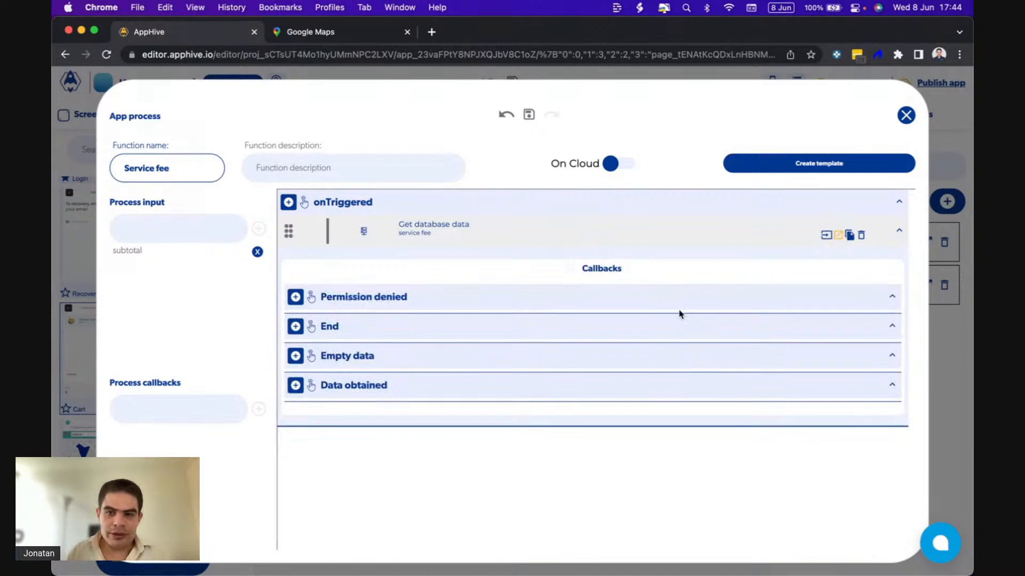
pyautogui.click(296, 385)
pyautogui.scroll(-3, 299, 387)
pyautogui.moveTo(299, 383)
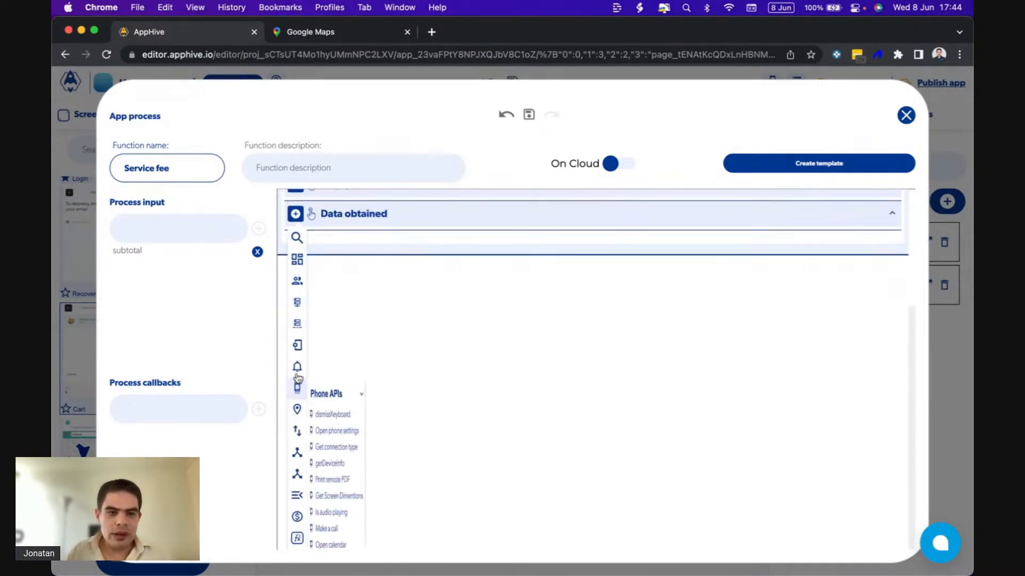
pyautogui.moveTo(296, 347)
pyautogui.click(341, 372)
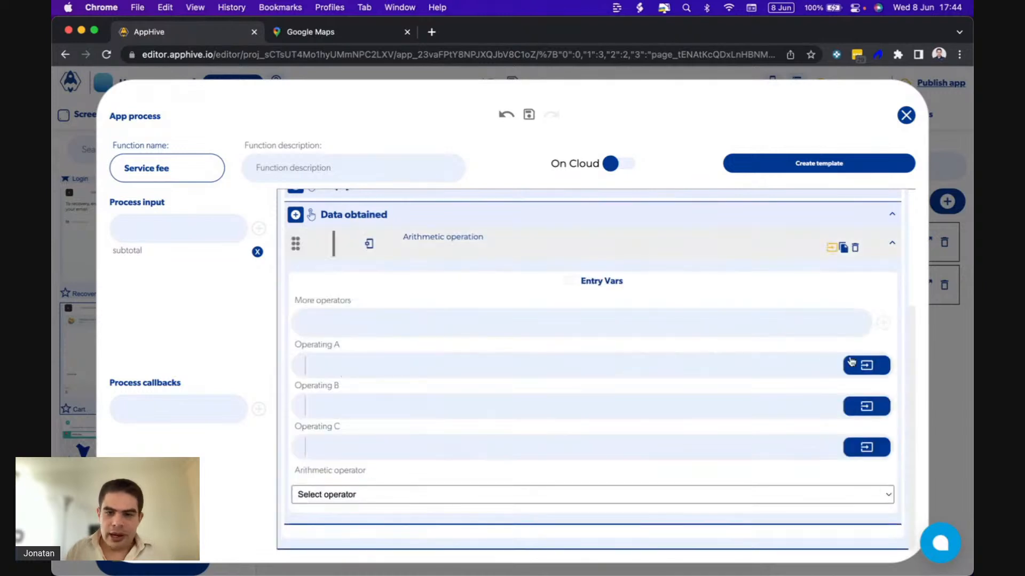
# Set Operating A of the arithmetic operation to the page data subtotal.
pyautogui.click(864, 366)
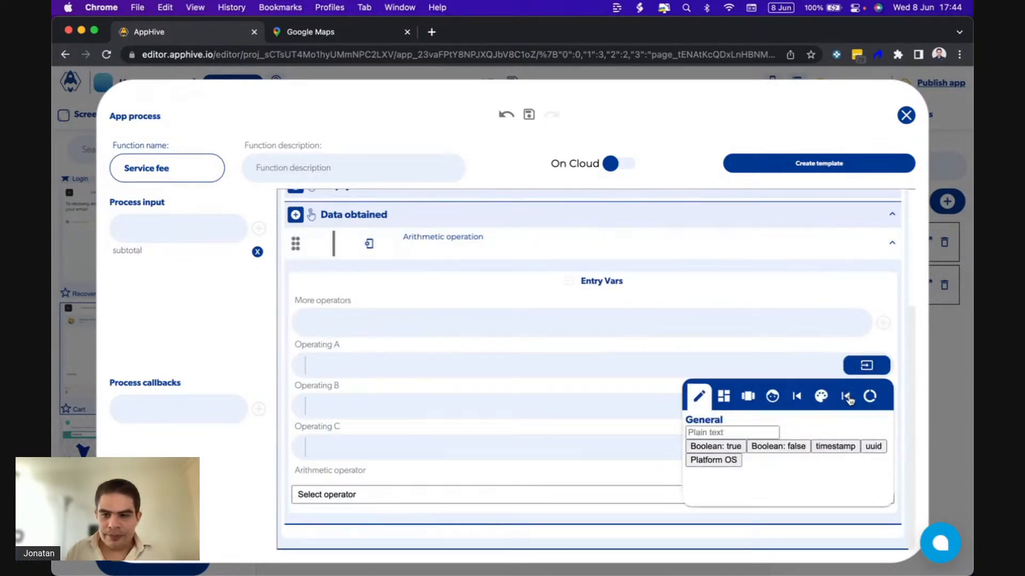
pyautogui.click(867, 397)
pyautogui.click(770, 445)
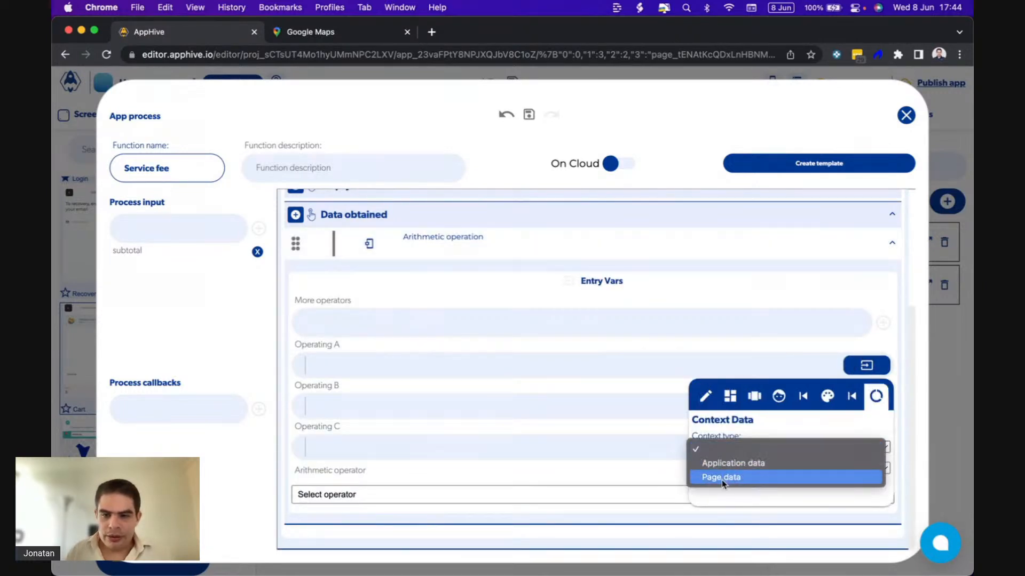
pyautogui.click(720, 475)
pyautogui.click(717, 470)
pyautogui.click(727, 482)
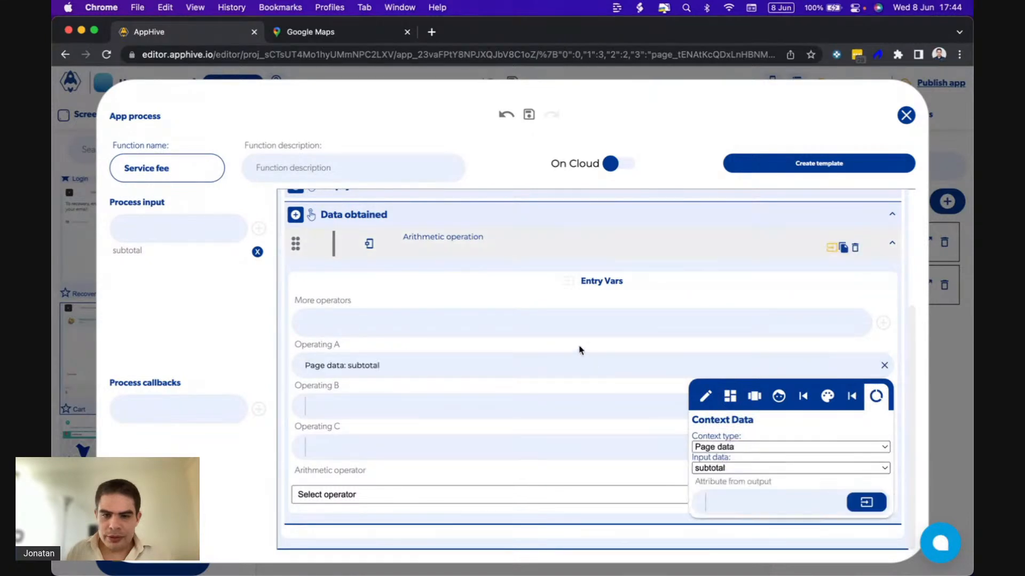
# Set Operating B to the service fee output of Get database data and choose multiplication (*) as the arithmetic operator.
pyautogui.click(849, 407)
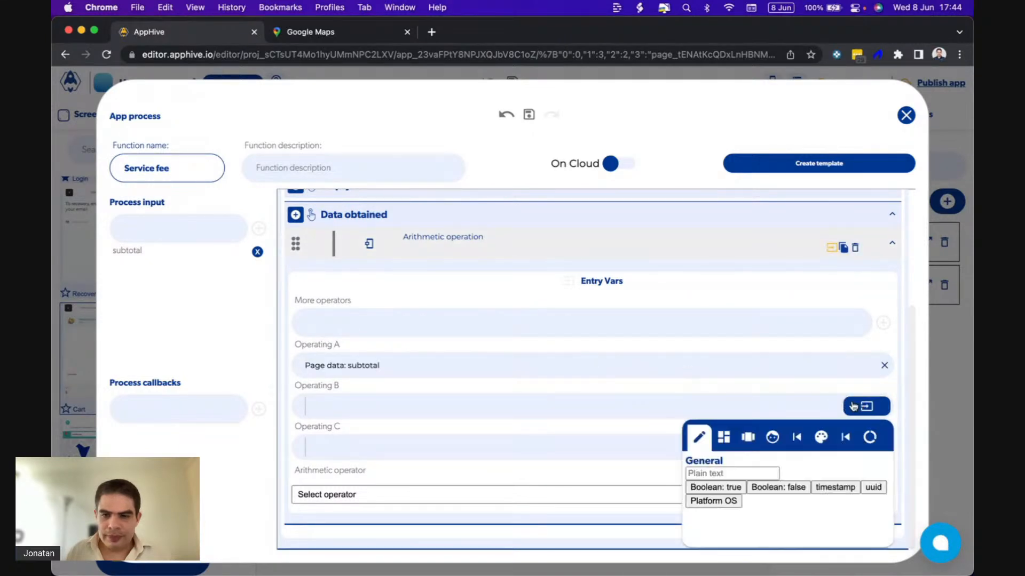
pyautogui.click(850, 437)
pyautogui.click(820, 484)
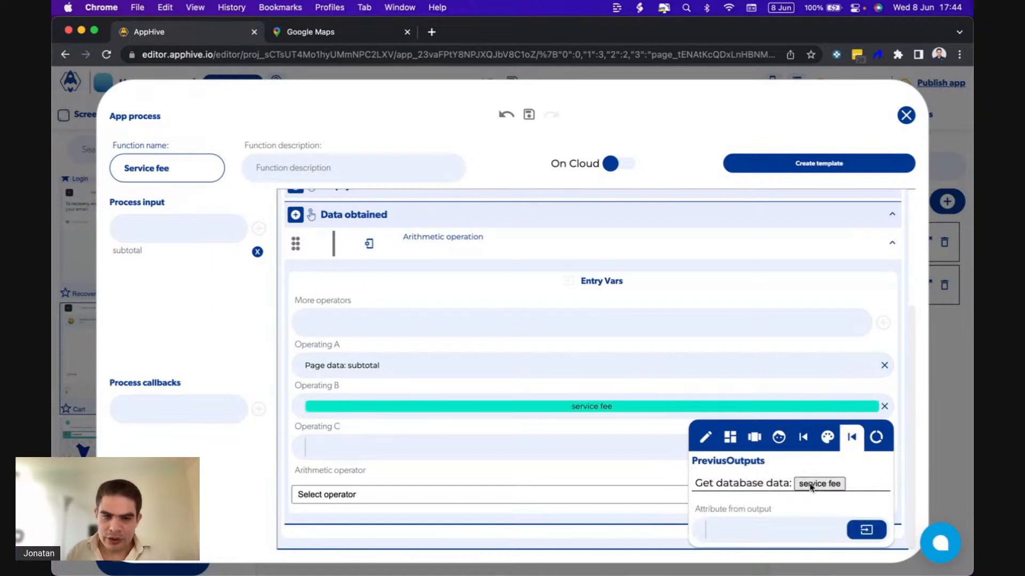
pyautogui.click(376, 489)
pyautogui.click(318, 531)
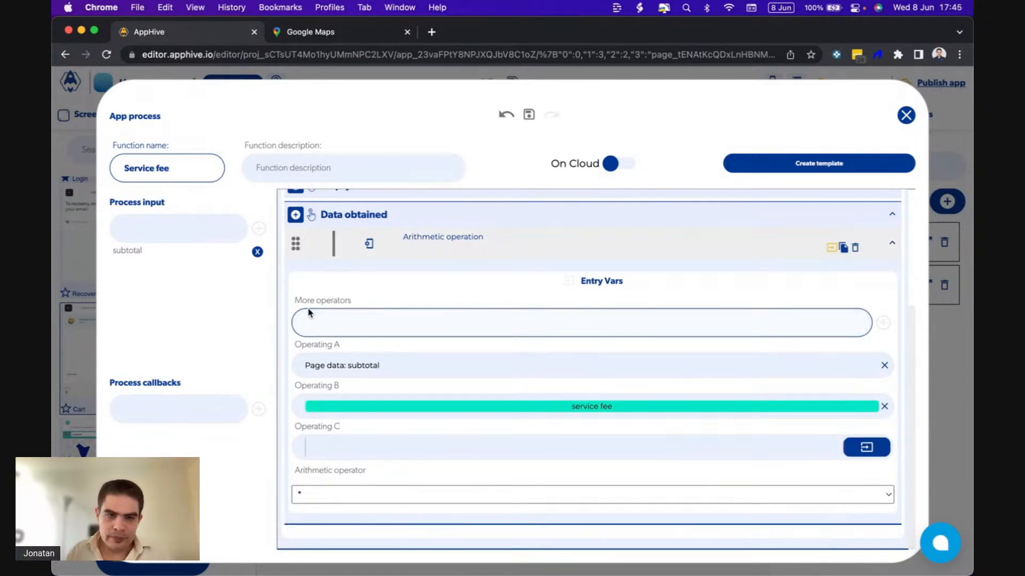
# Add a process callback named service fee to the Service fee process.
pyautogui.click(179, 409)
pyautogui.write('ser')
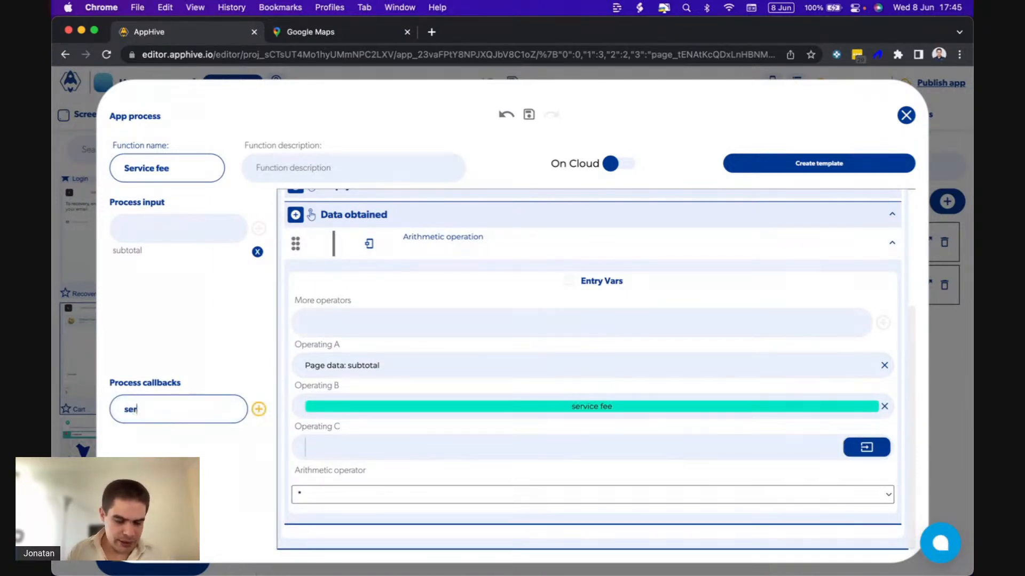
pyautogui.write('vice fee')
pyautogui.click(259, 409)
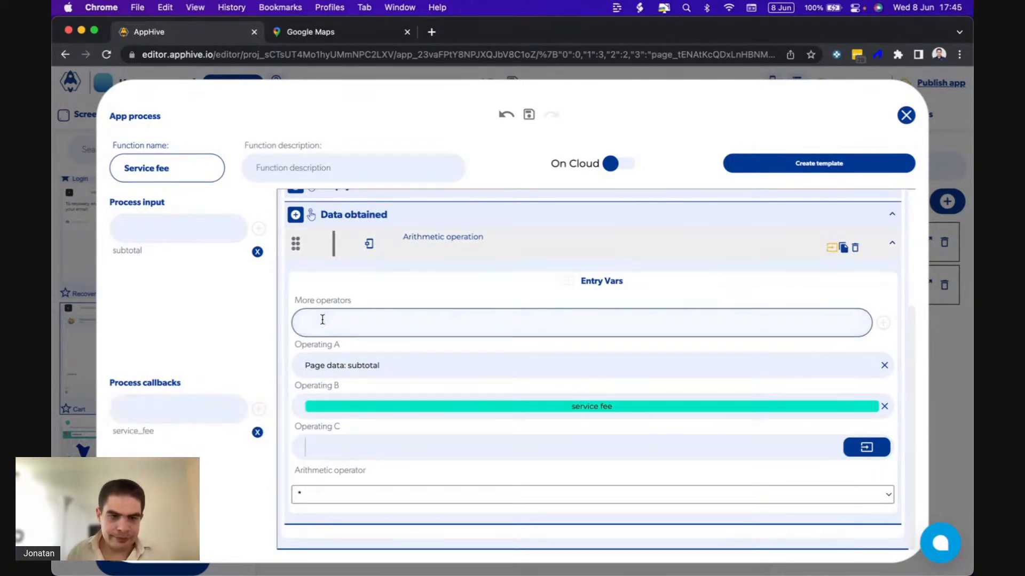
pyautogui.click(195, 411)
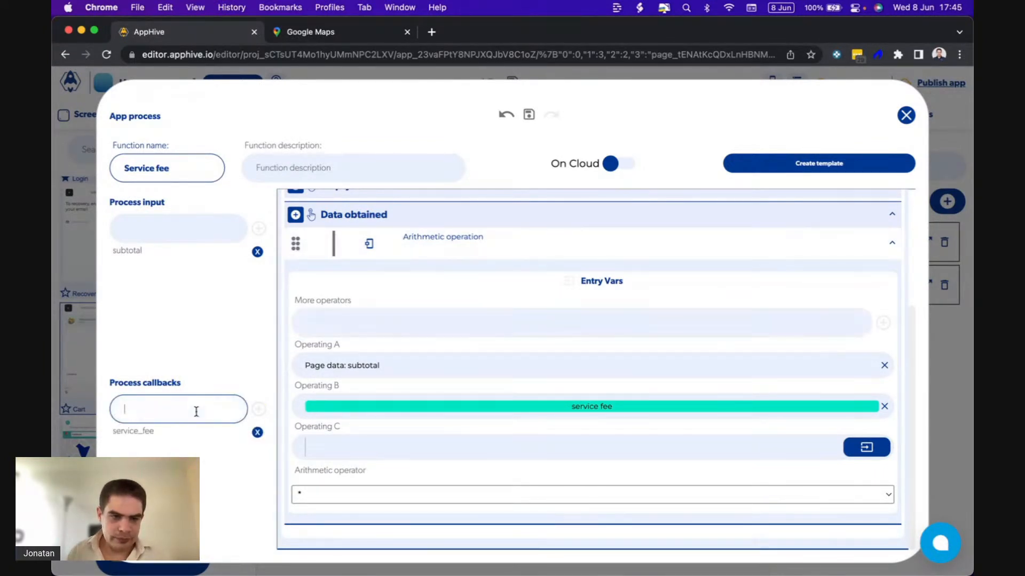
# Add the service_fee process callback after the arithmetic operation under Data obtained.
pyautogui.click(296, 216)
pyautogui.moveTo(297, 538)
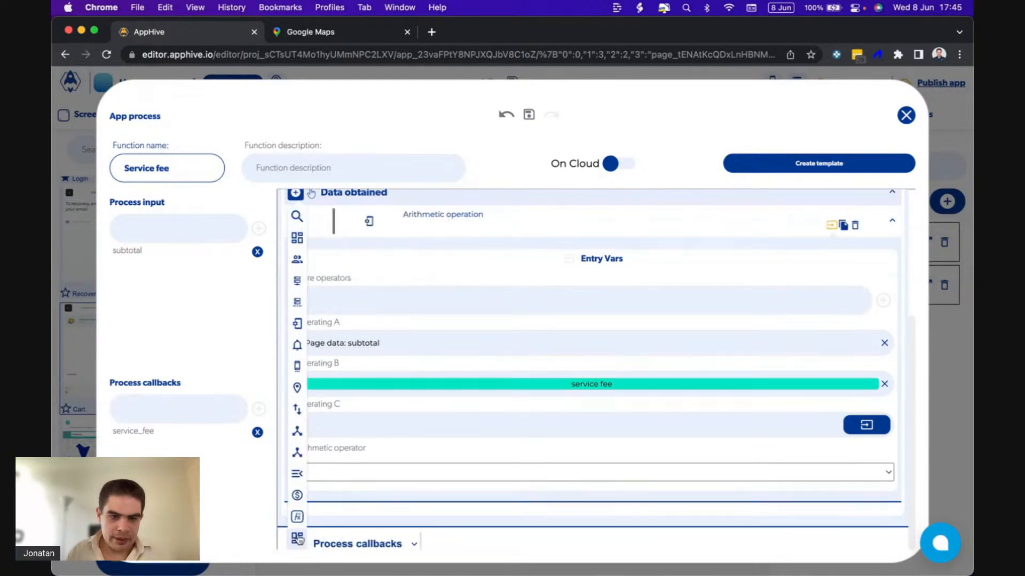
pyautogui.click(350, 544)
pyautogui.click(350, 540)
pyautogui.scroll(-2, 558, 528)
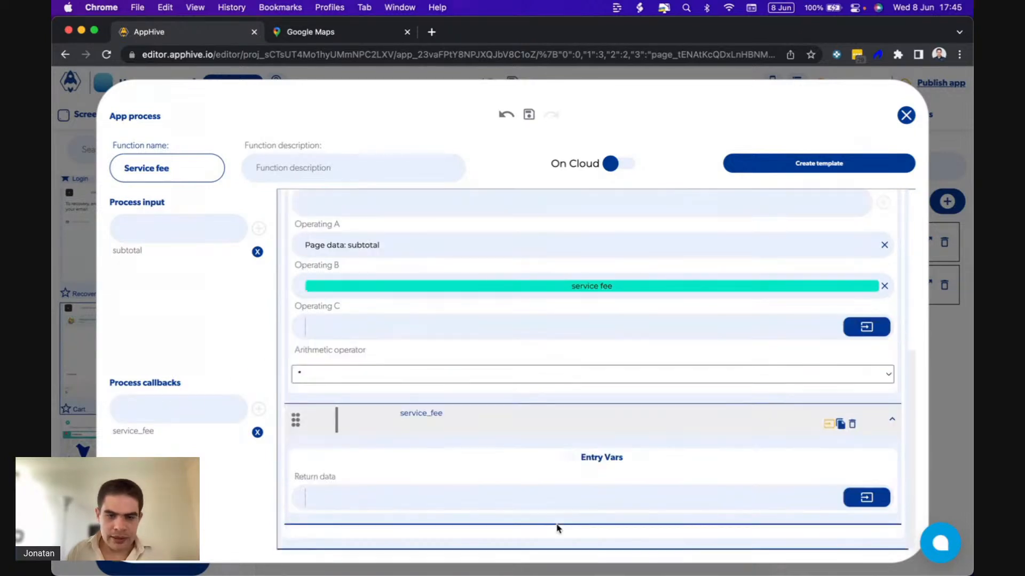
# Set the service_fee callback's return data to the Arithmetic operation output and close the process editor.
pyautogui.click(864, 498)
pyautogui.click(848, 375)
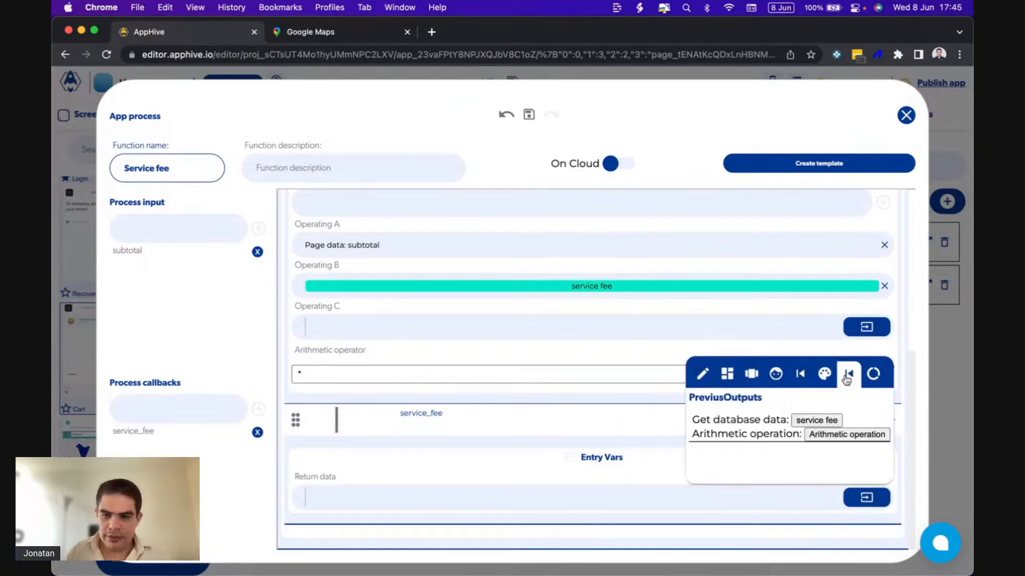
pyautogui.click(813, 436)
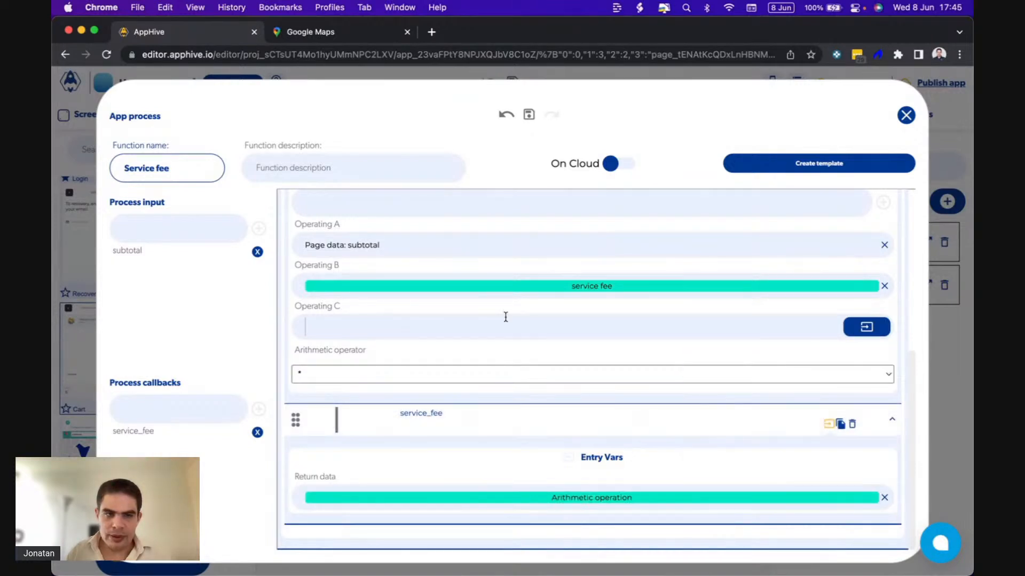
pyautogui.click(906, 114)
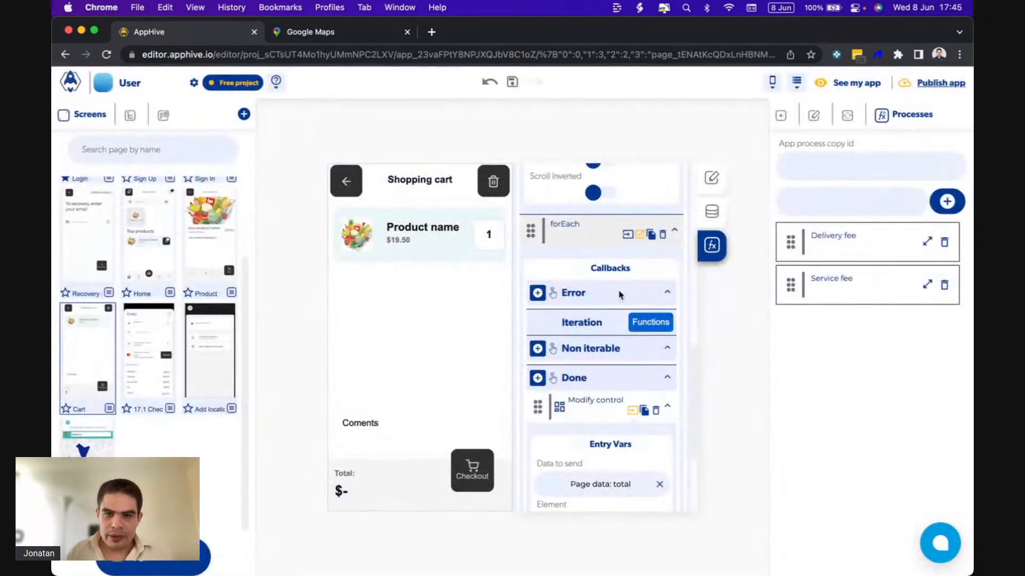
# Open the 17.1 Checkout screen and add the Service fee app process to its onLoad event.
pyautogui.click(145, 375)
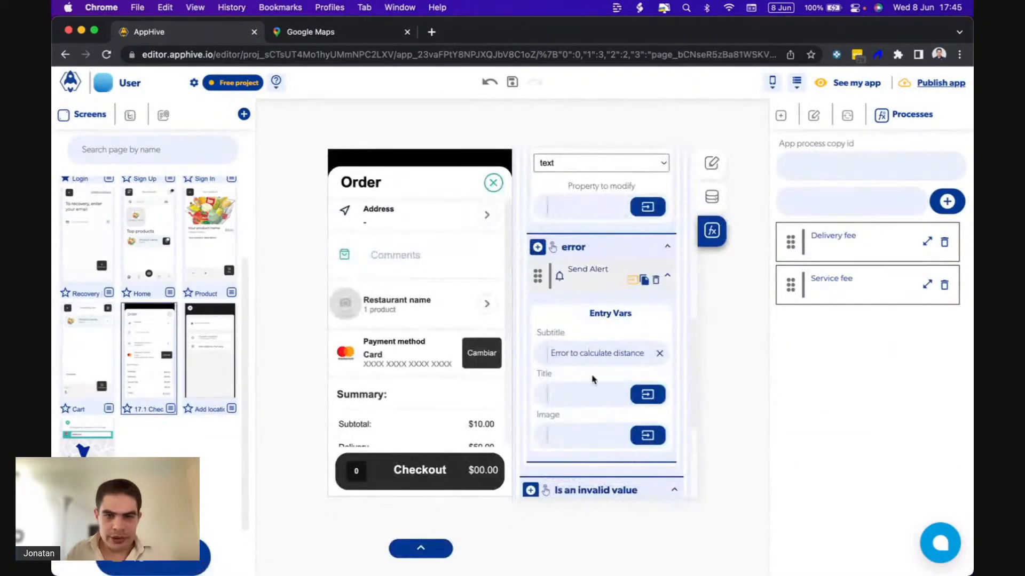
pyautogui.scroll(10, 654, 306)
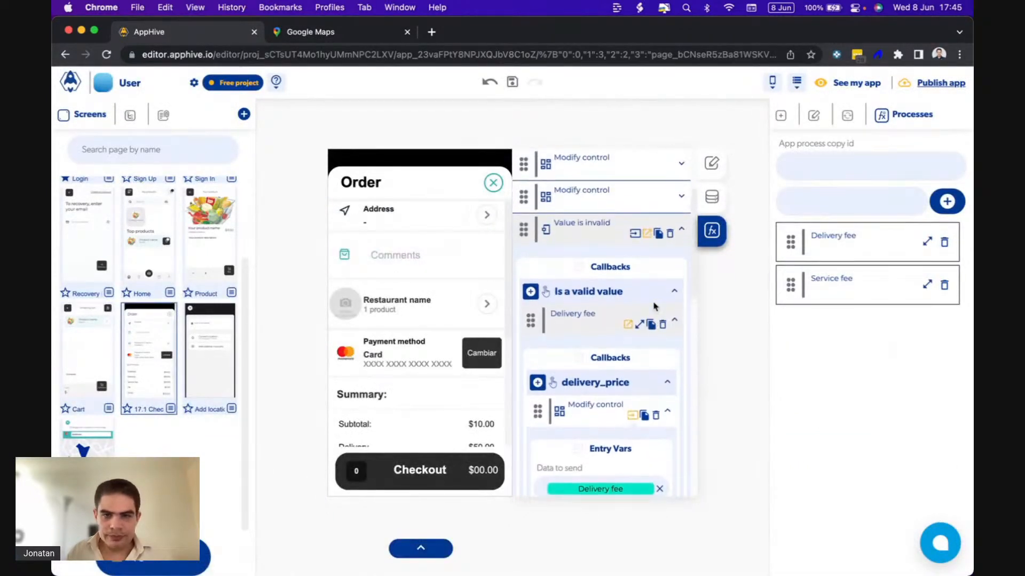
pyautogui.scroll(5, 649, 267)
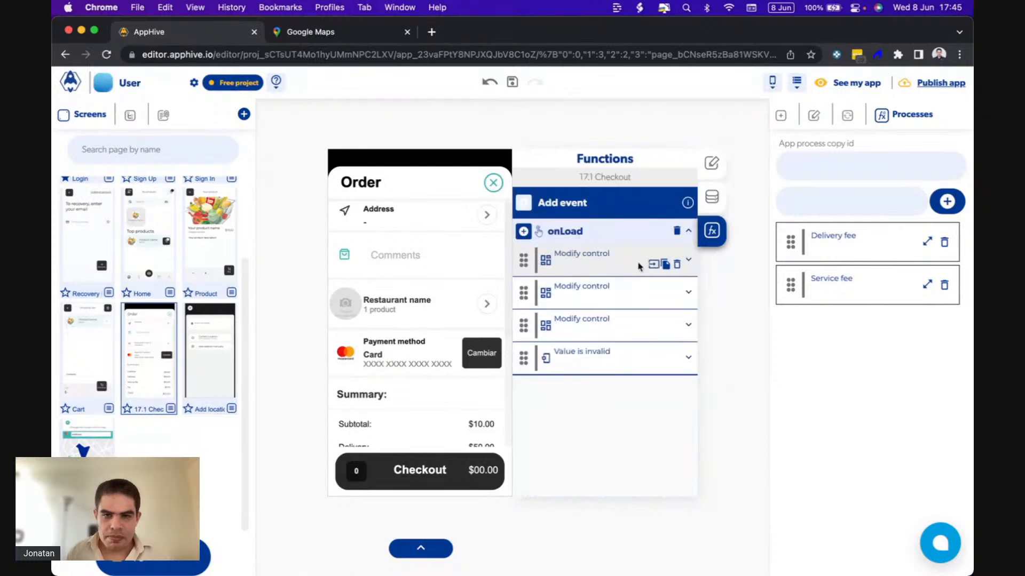
pyautogui.click(523, 231)
pyautogui.scroll(-2, 525, 372)
pyautogui.moveTo(525, 372)
pyautogui.scroll(2, 524, 372)
pyautogui.scroll(-3, 524, 372)
pyautogui.moveTo(526, 472)
pyautogui.scroll(-1, 534, 484)
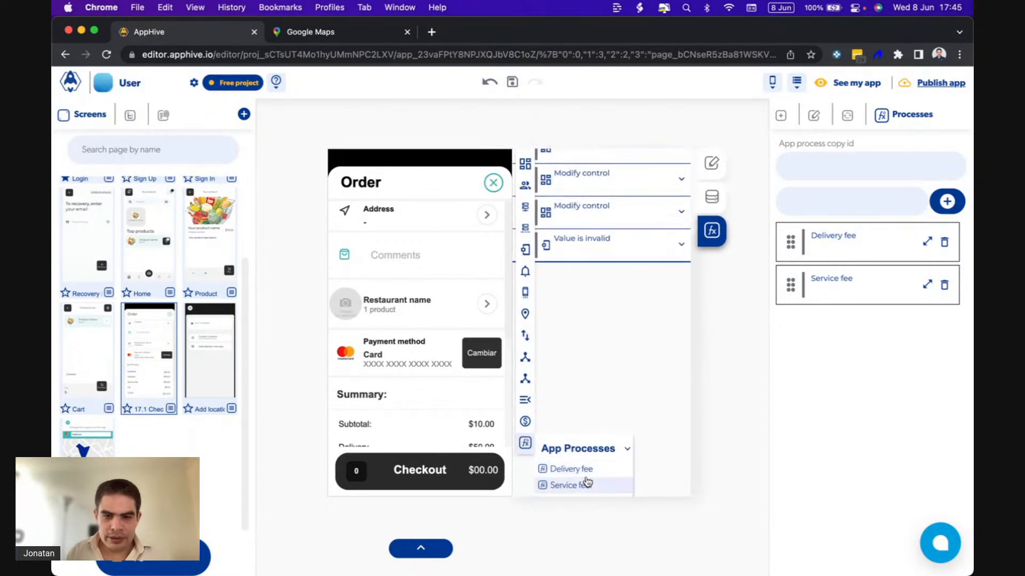
pyautogui.click(587, 485)
# Set the Service fee process's subtotal input to the page data subtotal.
pyautogui.click(666, 468)
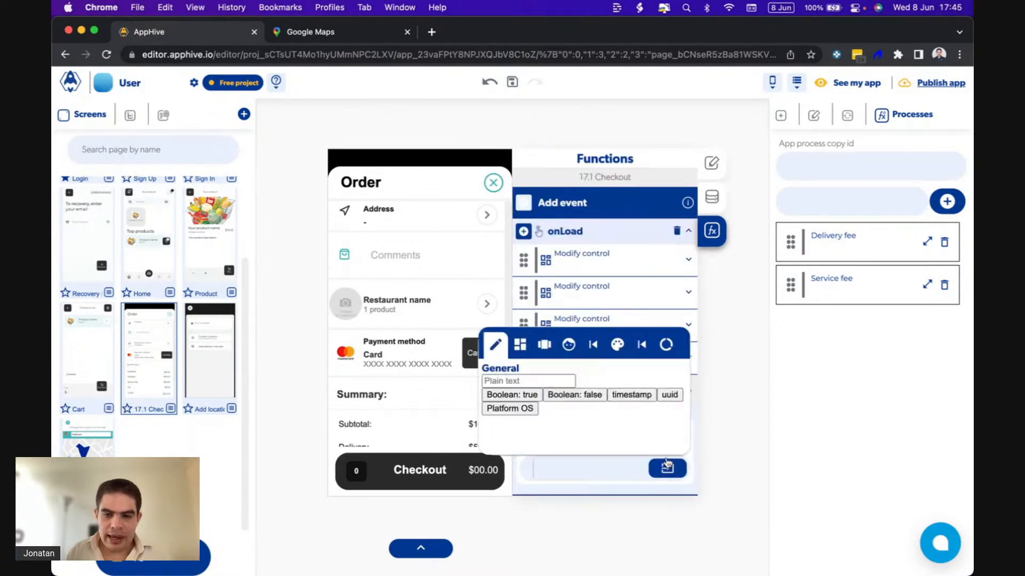
pyautogui.click(660, 350)
pyautogui.click(566, 396)
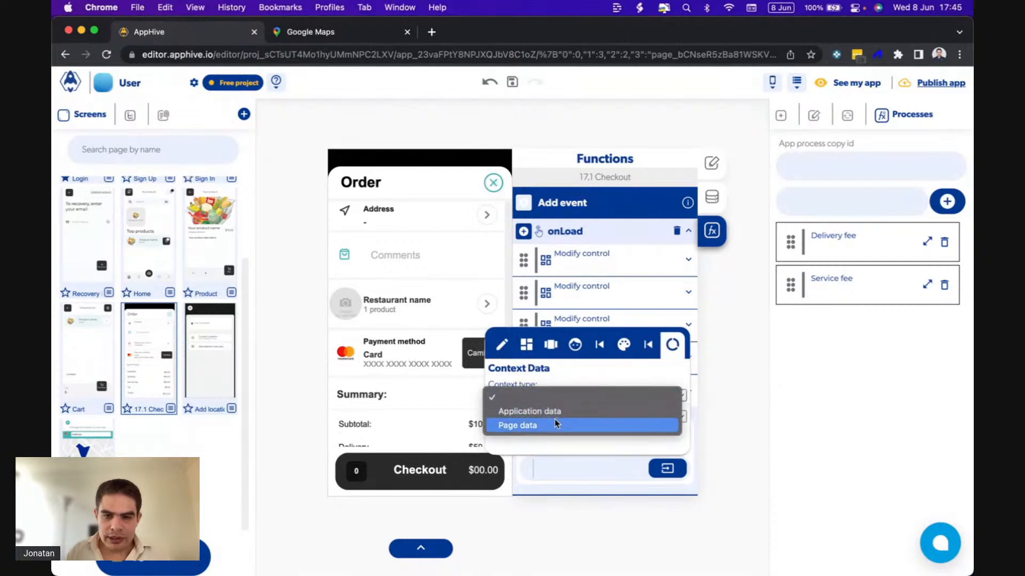
pyautogui.click(555, 418)
pyautogui.click(535, 418)
pyautogui.click(524, 433)
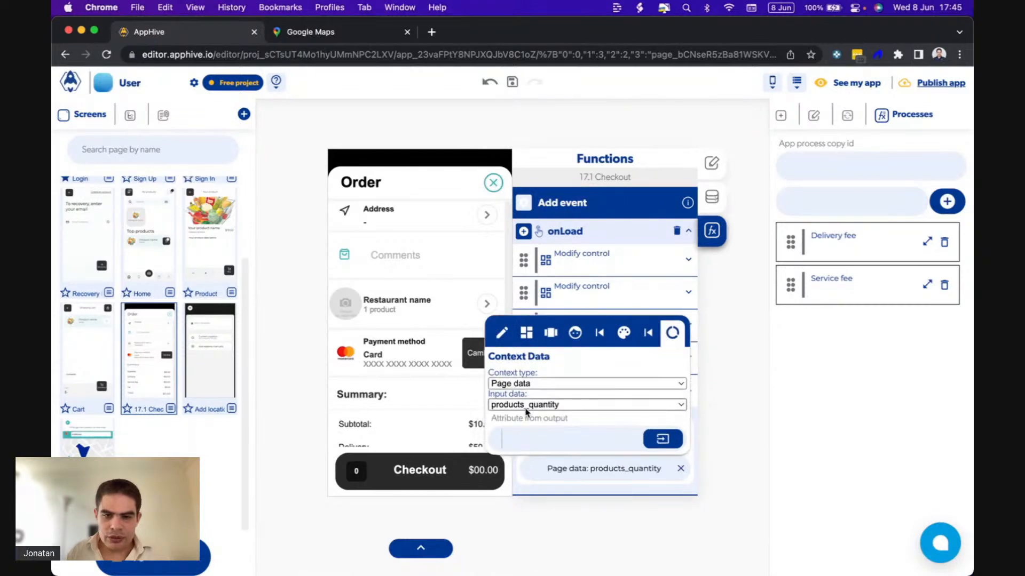
pyautogui.click(523, 409)
pyautogui.click(520, 421)
pyautogui.click(592, 469)
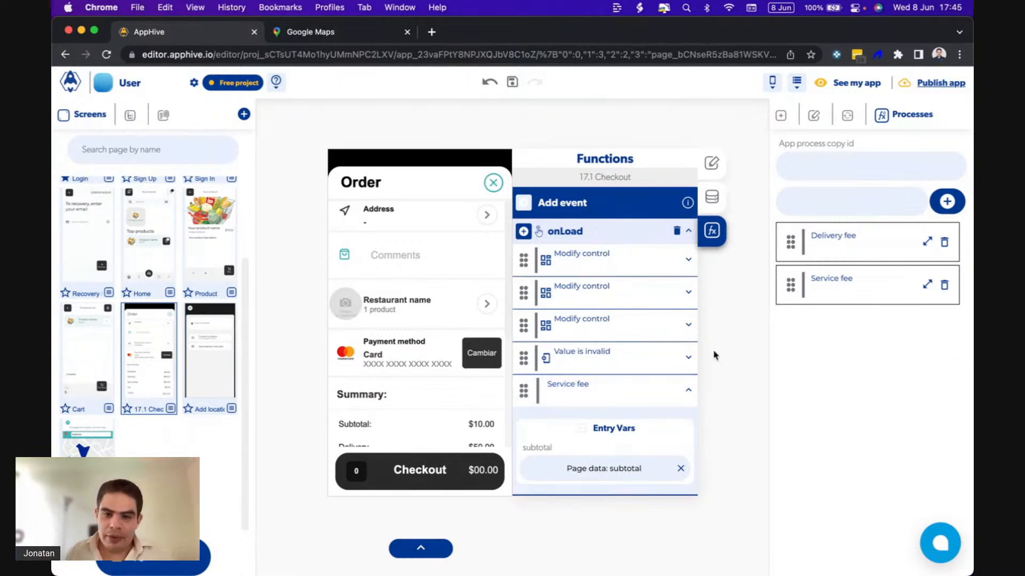
# Add a Modify control function to the service_fee callback of the Service fee process.
pyautogui.click(640, 395)
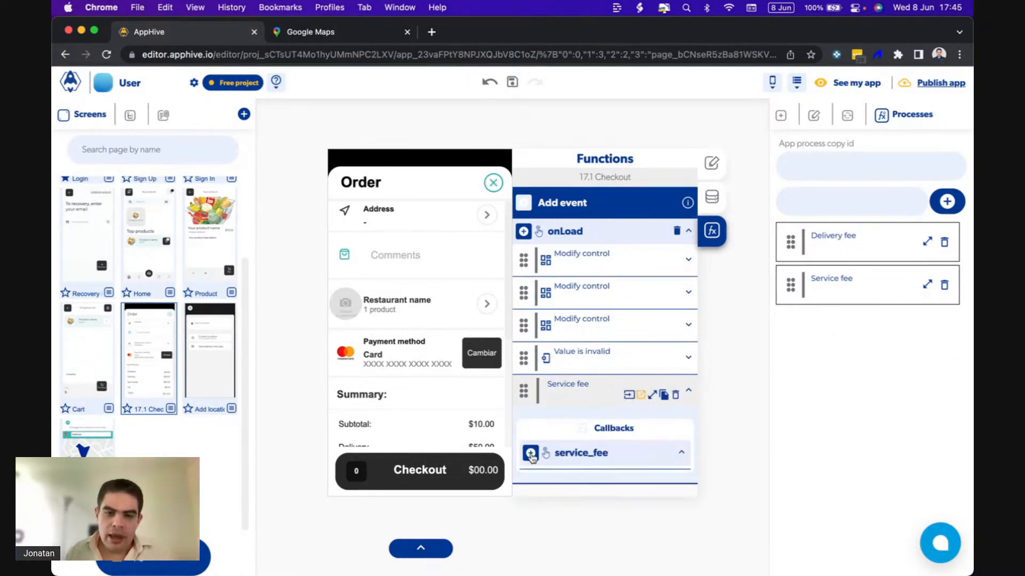
pyautogui.click(531, 457)
pyautogui.scroll(-3, 531, 457)
pyautogui.moveTo(529, 385)
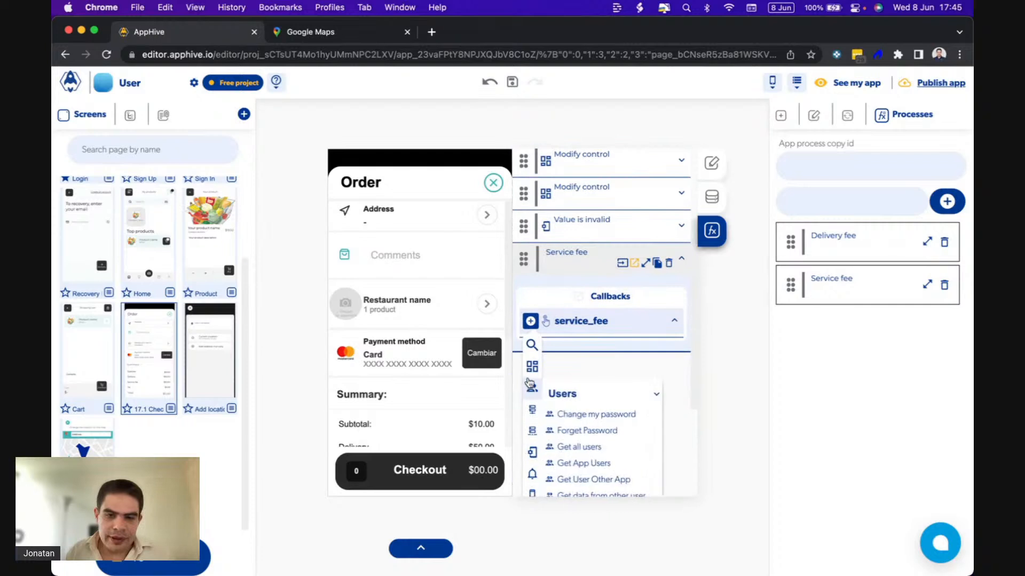
pyautogui.moveTo(532, 367)
pyautogui.click(587, 423)
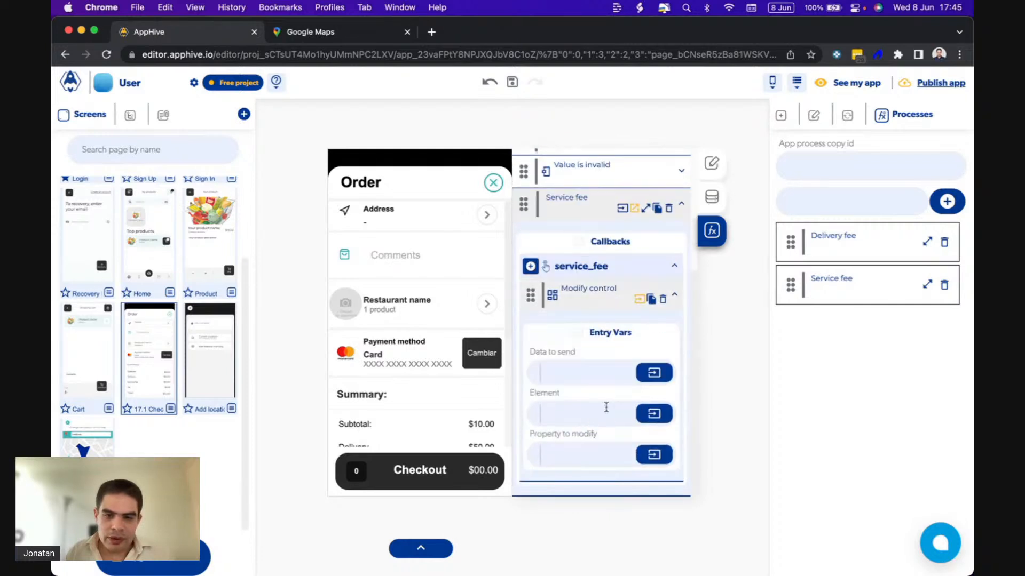
# Set the Modify control's data to send to the Service fee process output.
pyautogui.click(585, 420)
pyautogui.click(634, 403)
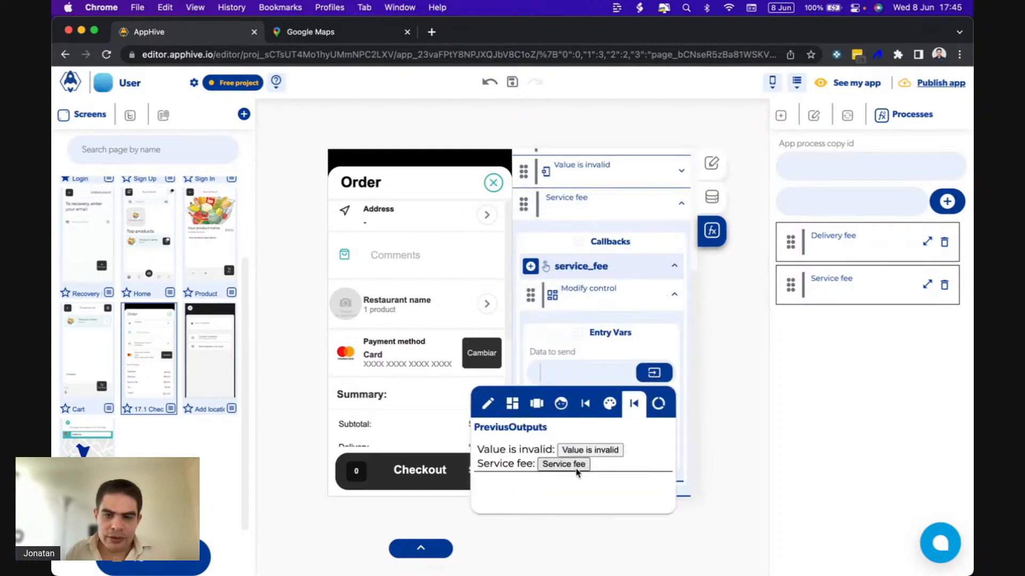
pyautogui.click(575, 468)
pyautogui.click(622, 348)
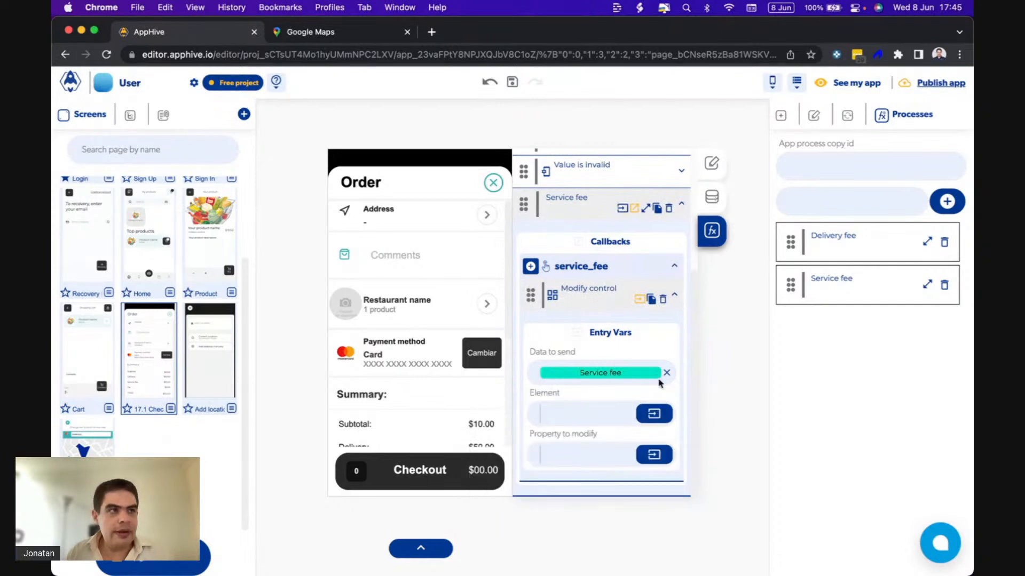
# Target the Service fee text control as the Modify control's element and set its text property as the one to modify.
pyautogui.click(664, 413)
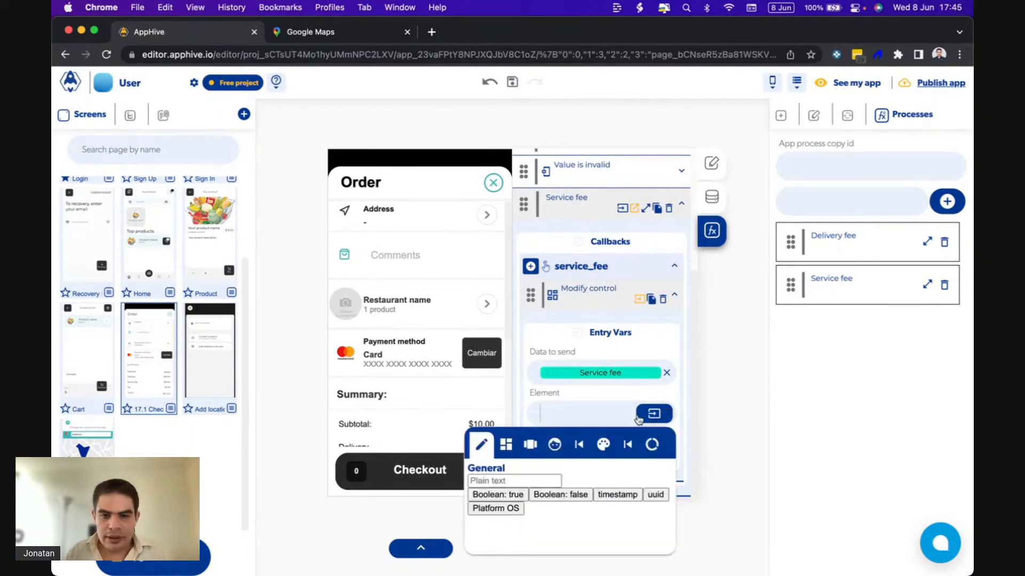
pyautogui.click(509, 448)
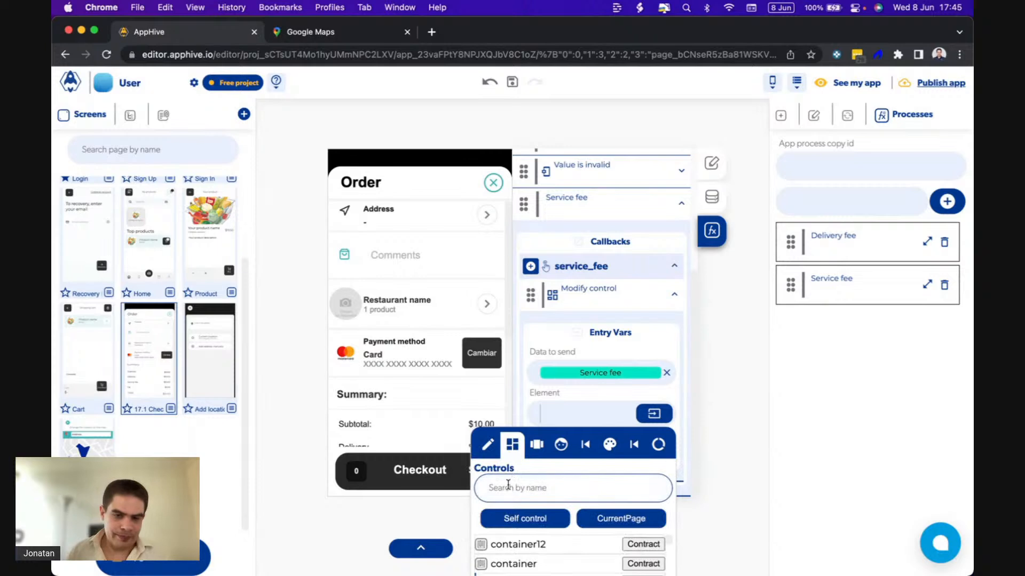
pyautogui.write('ser')
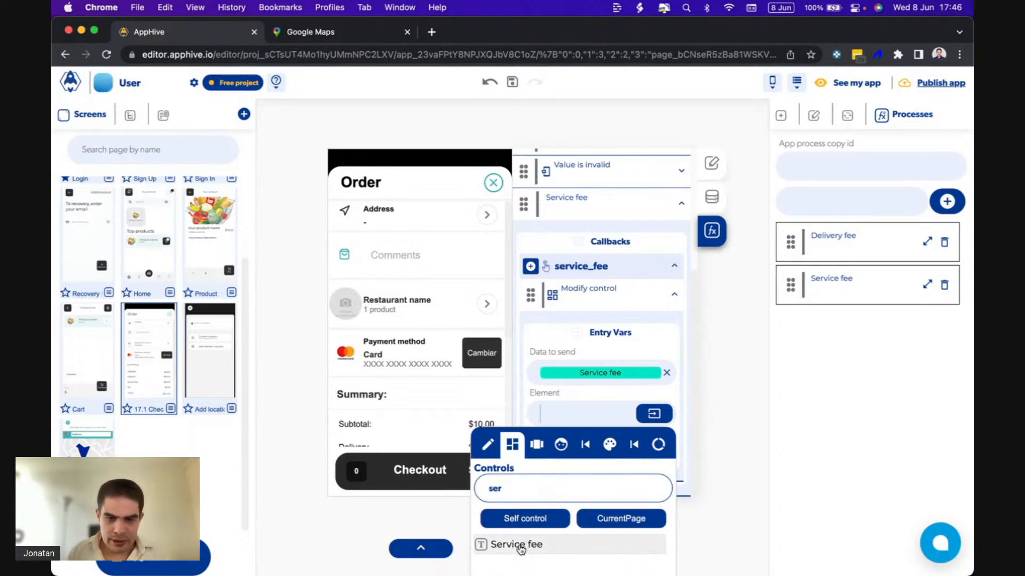
pyautogui.click(512, 544)
pyautogui.click(558, 460)
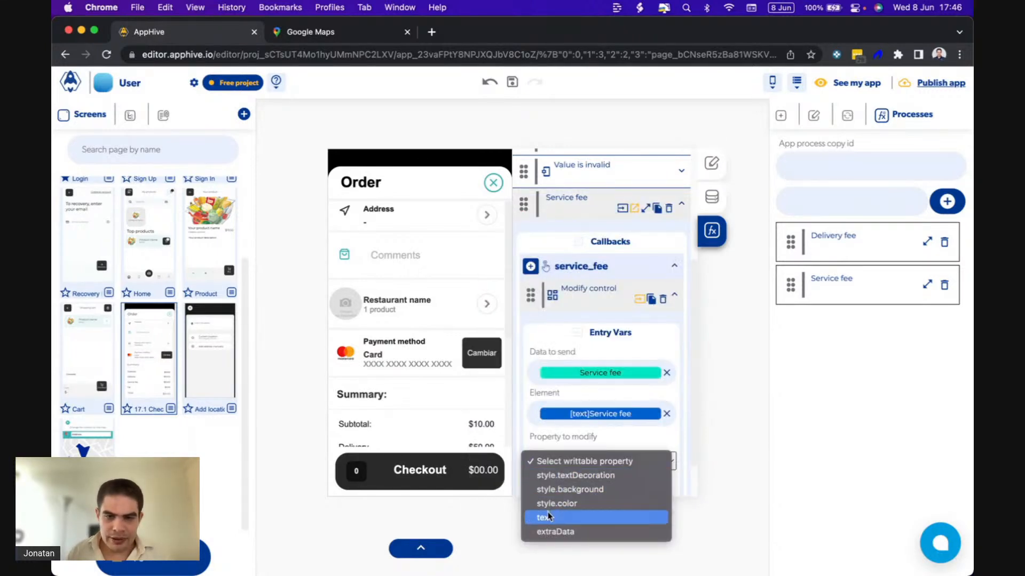
pyautogui.click(545, 517)
# Examine the order summary on the Checkout screen and switch to QuickTime Player to check it in the running app.
pyautogui.scroll(-3, 463, 416)
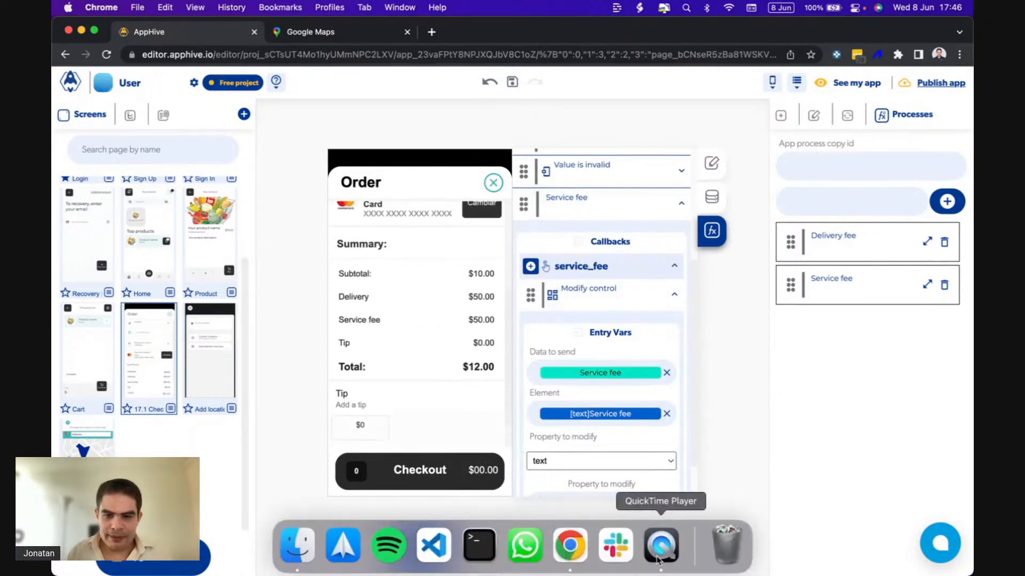
pyautogui.click(660, 546)
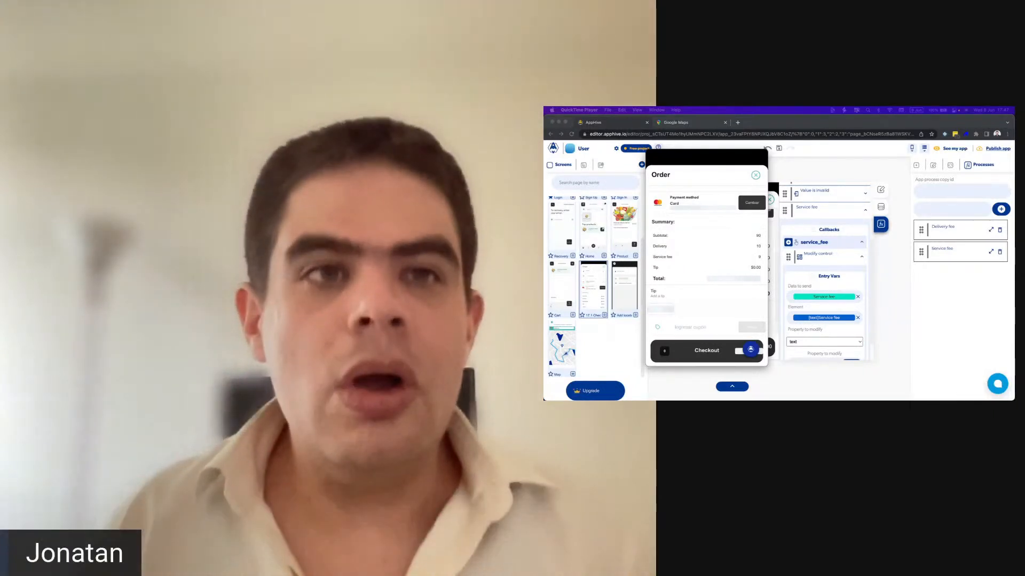
pyautogui.click(993, 383)
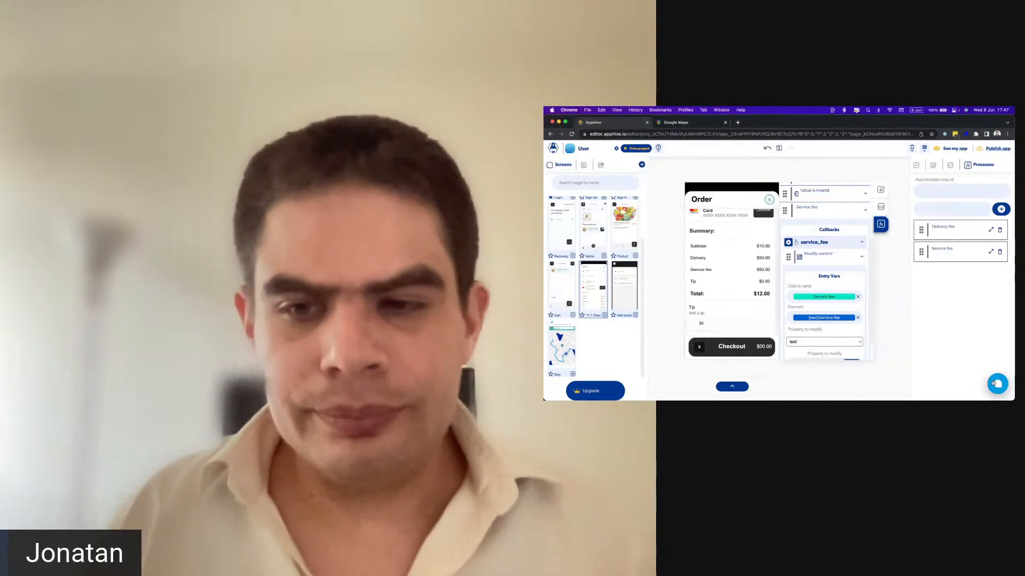